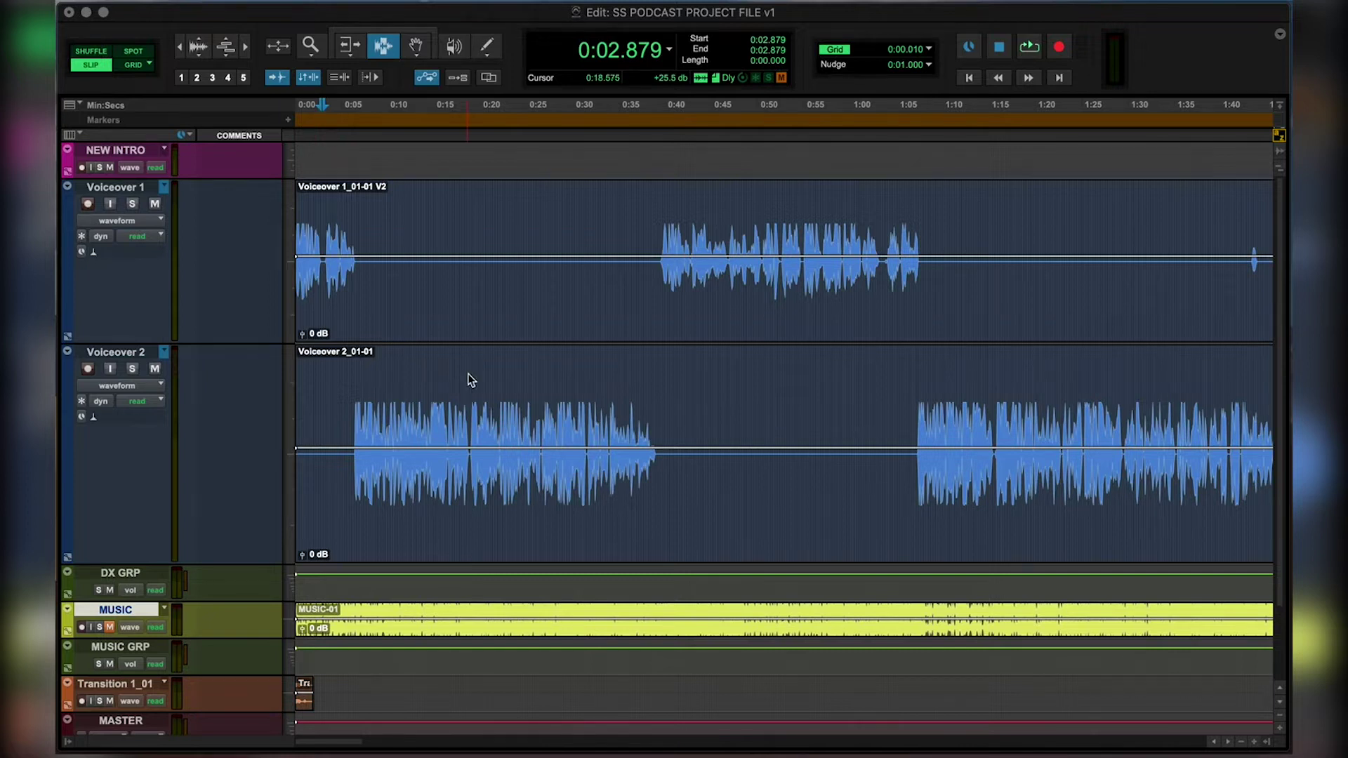
Queue 02 - DANZR - StuAudio_3_MW.wav for import, copying it into the Audio Files folder.
key("super+shift+i")
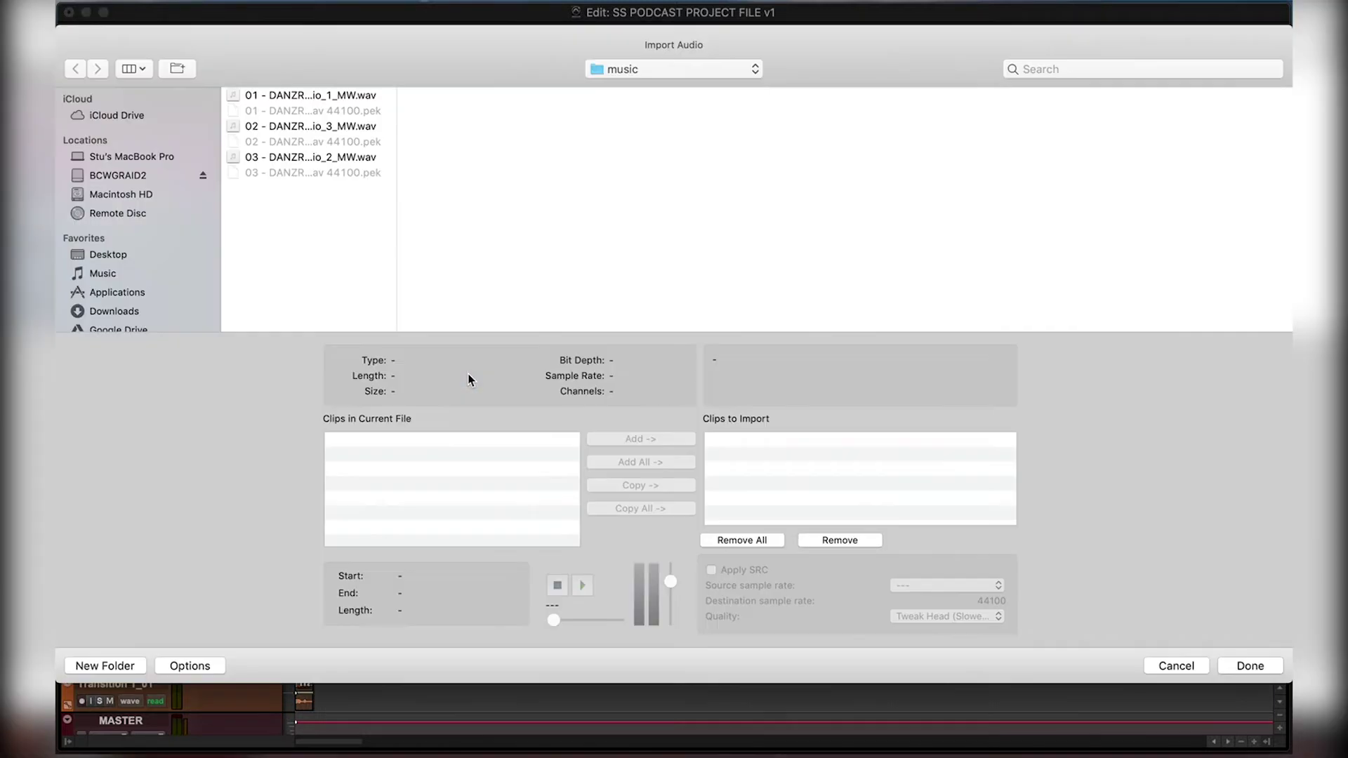
left_click(375, 128)
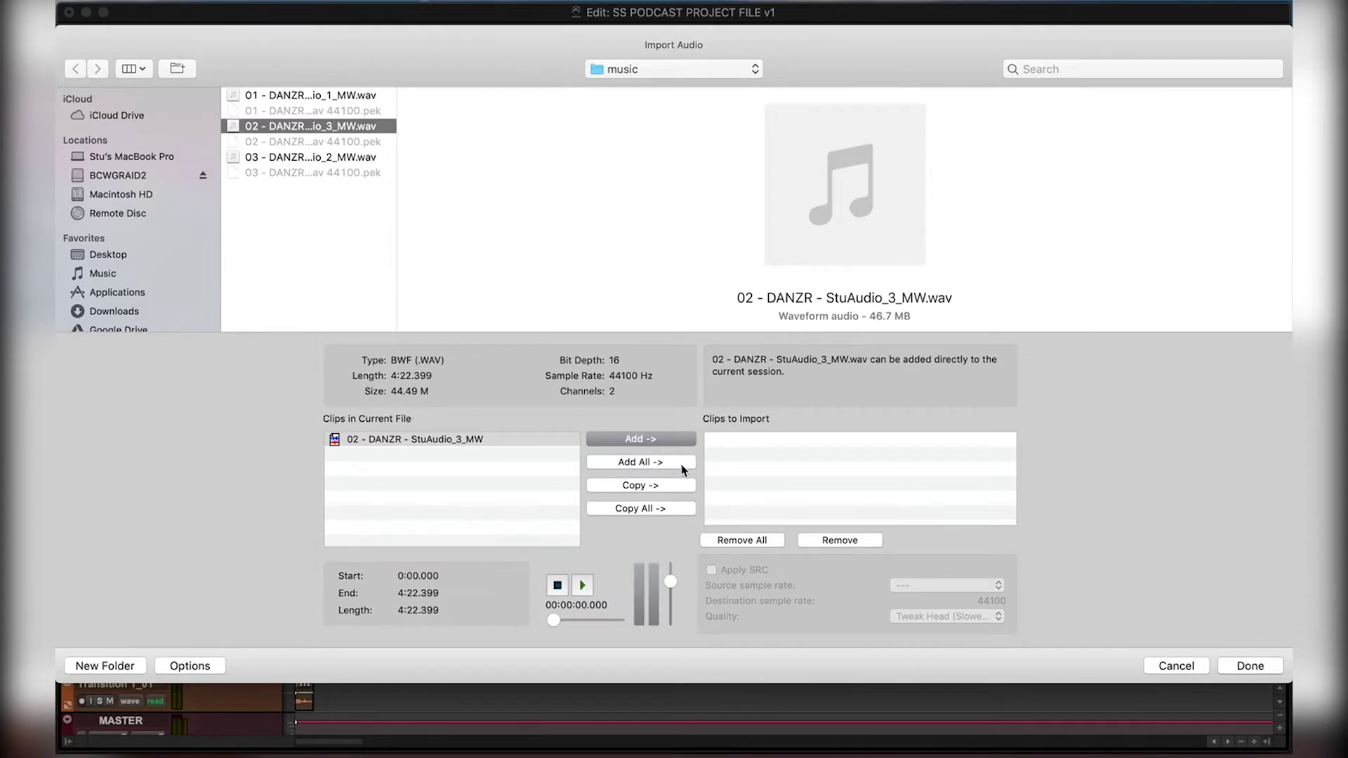
left_click(660, 488)
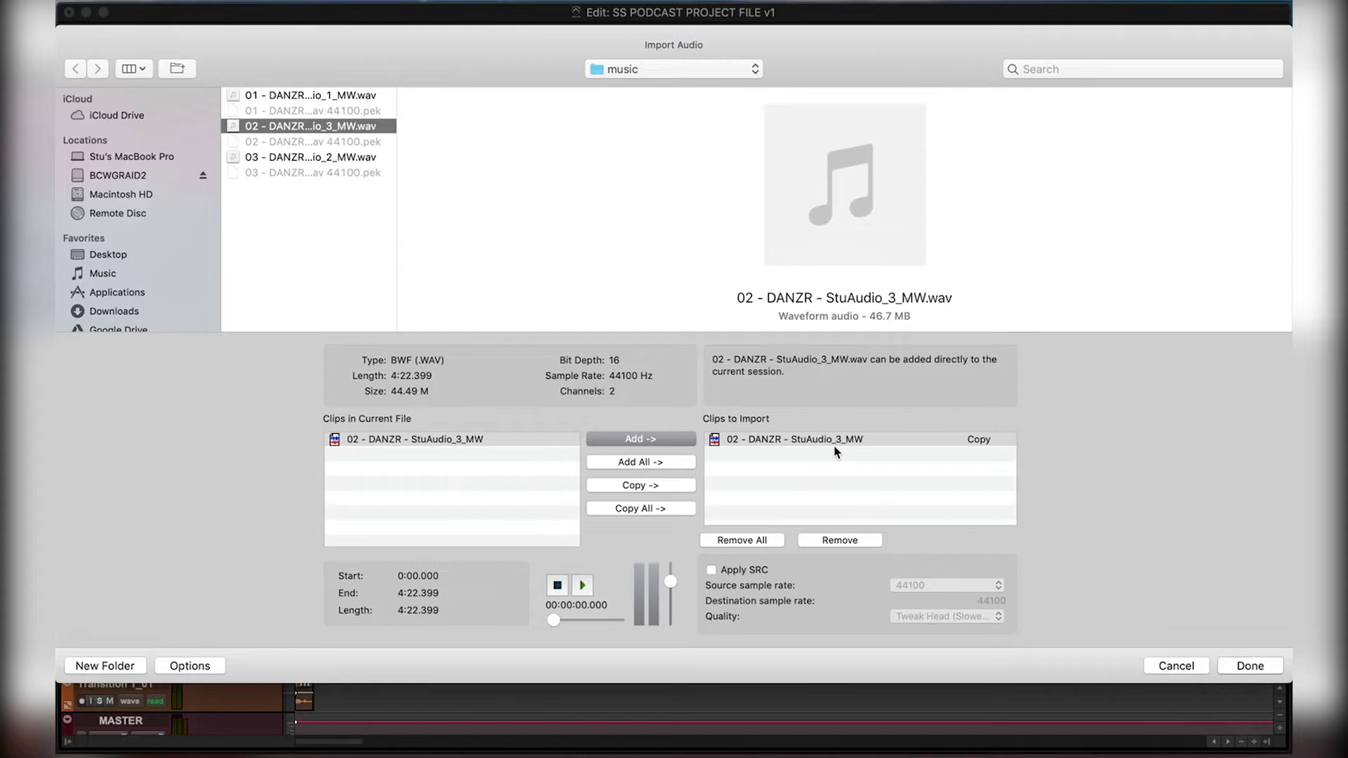
left_click(1248, 666)
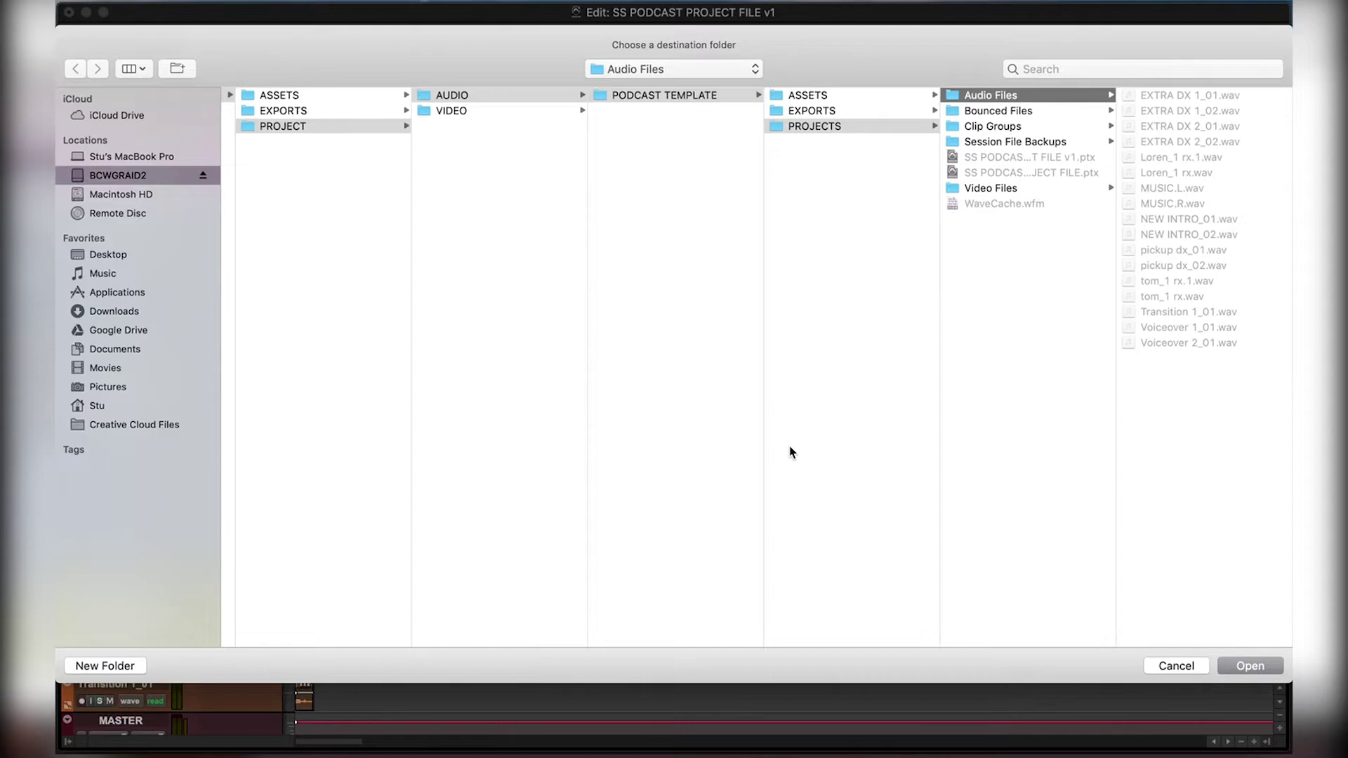
key("Return")
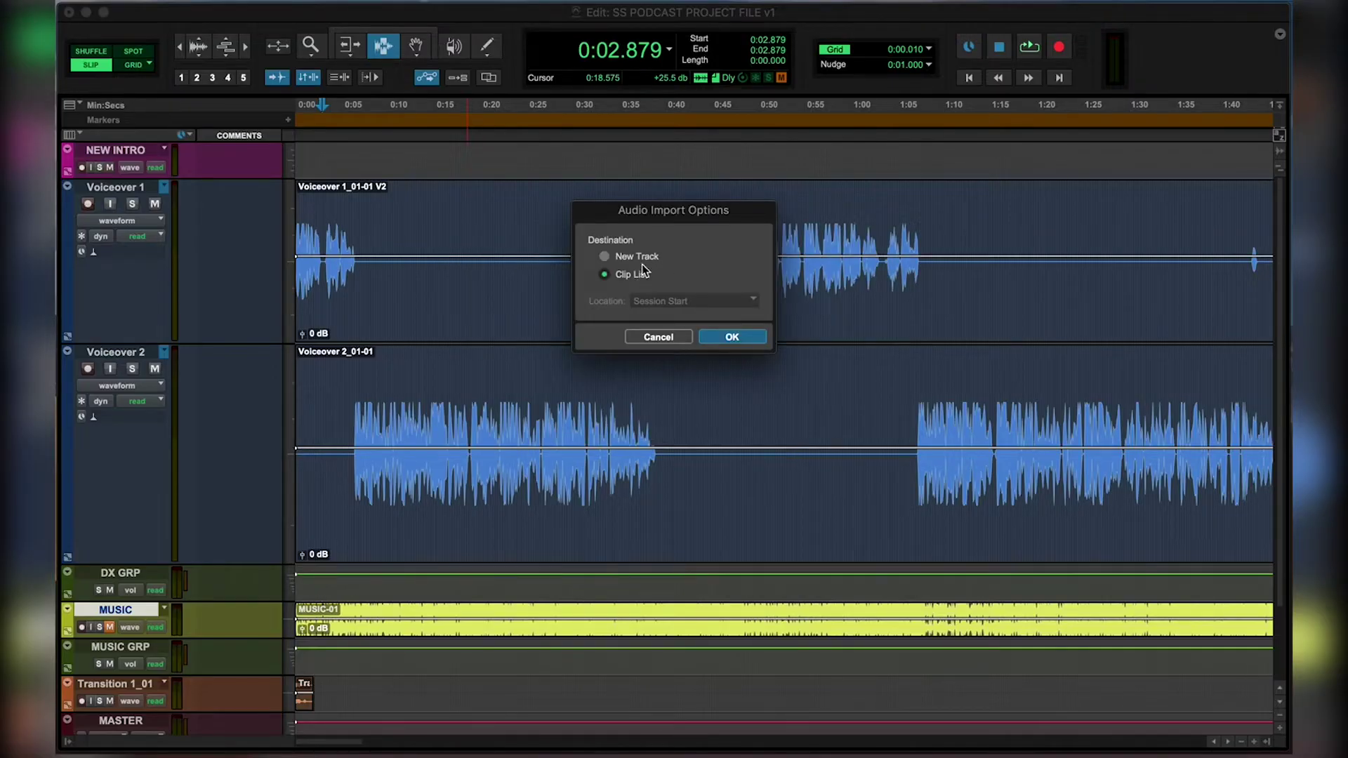
Import the DANZR file as a New Track with Location kept at Session Start.
left_click(671, 254)
left_click(667, 300)
left_click(690, 269)
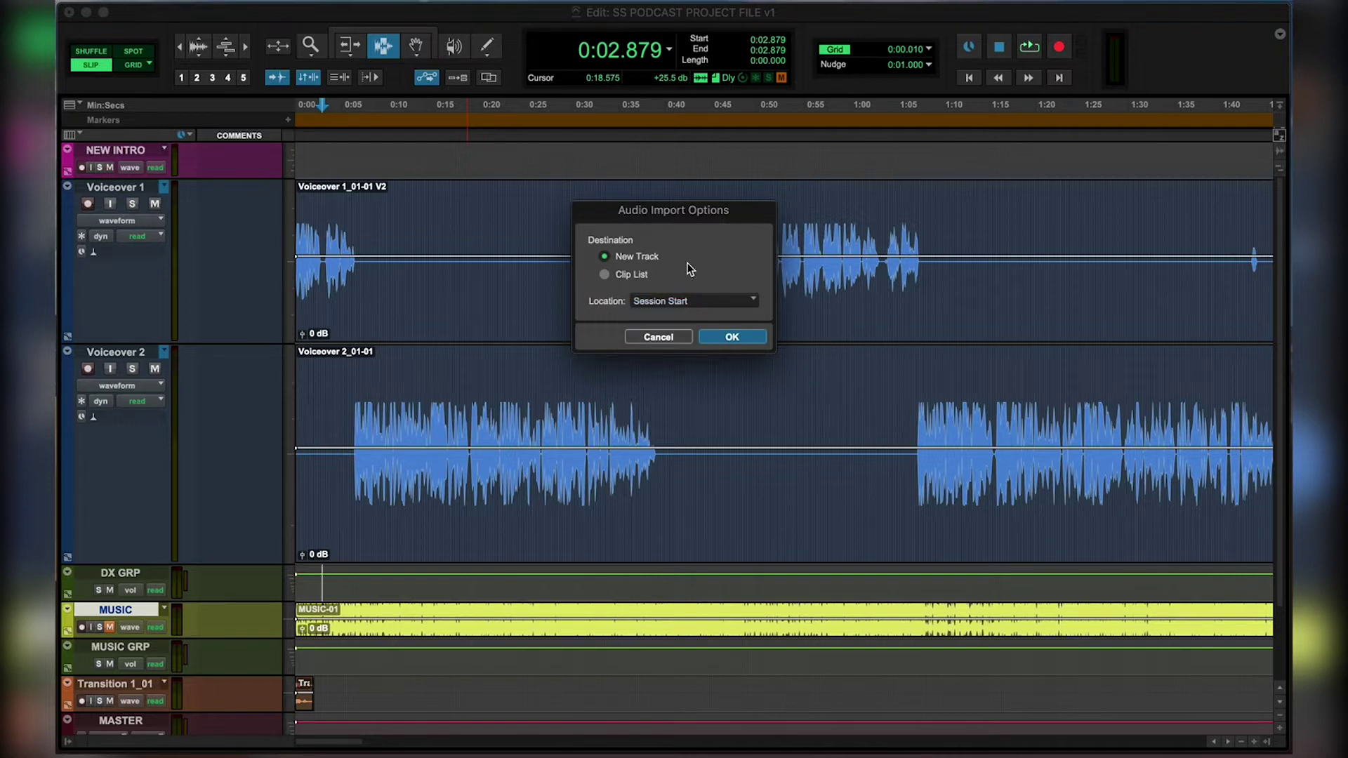
left_click(669, 303)
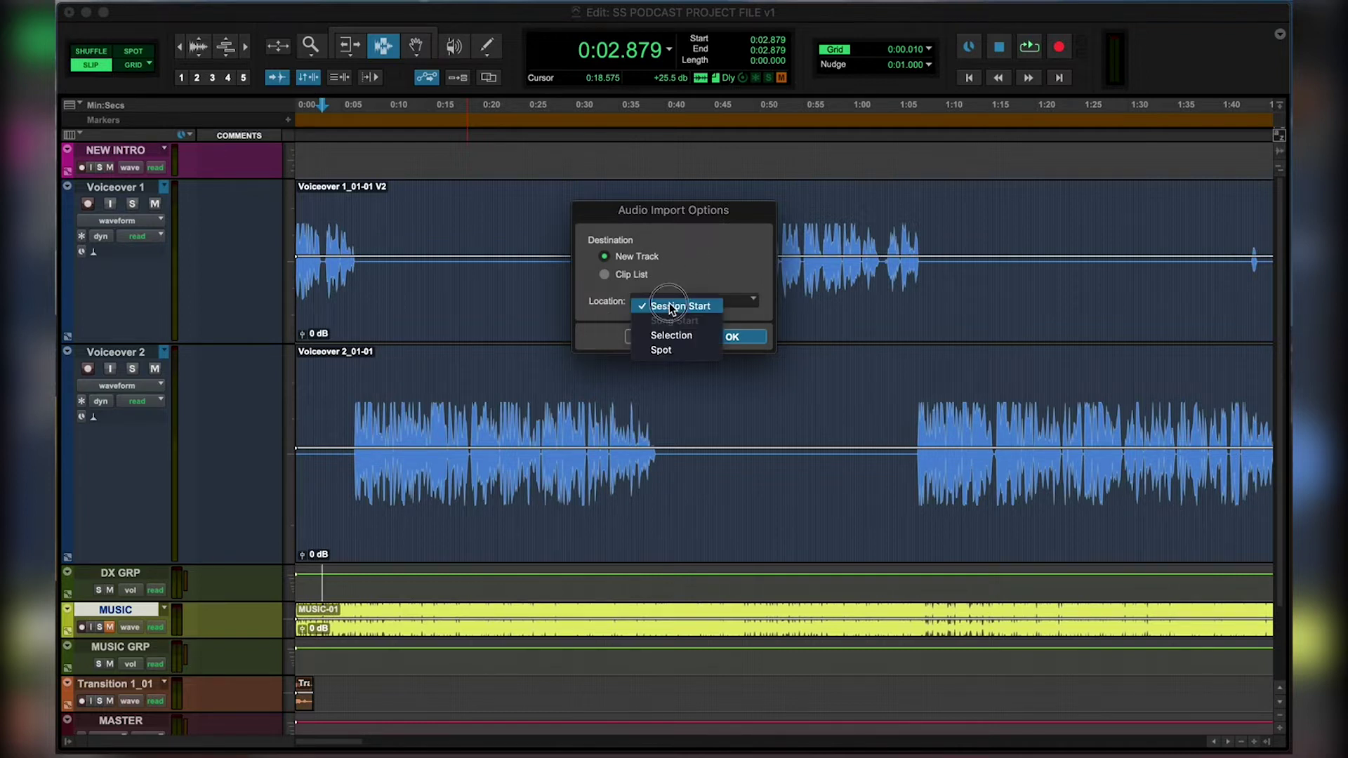
left_click(669, 306)
left_click(687, 277)
left_click(688, 296)
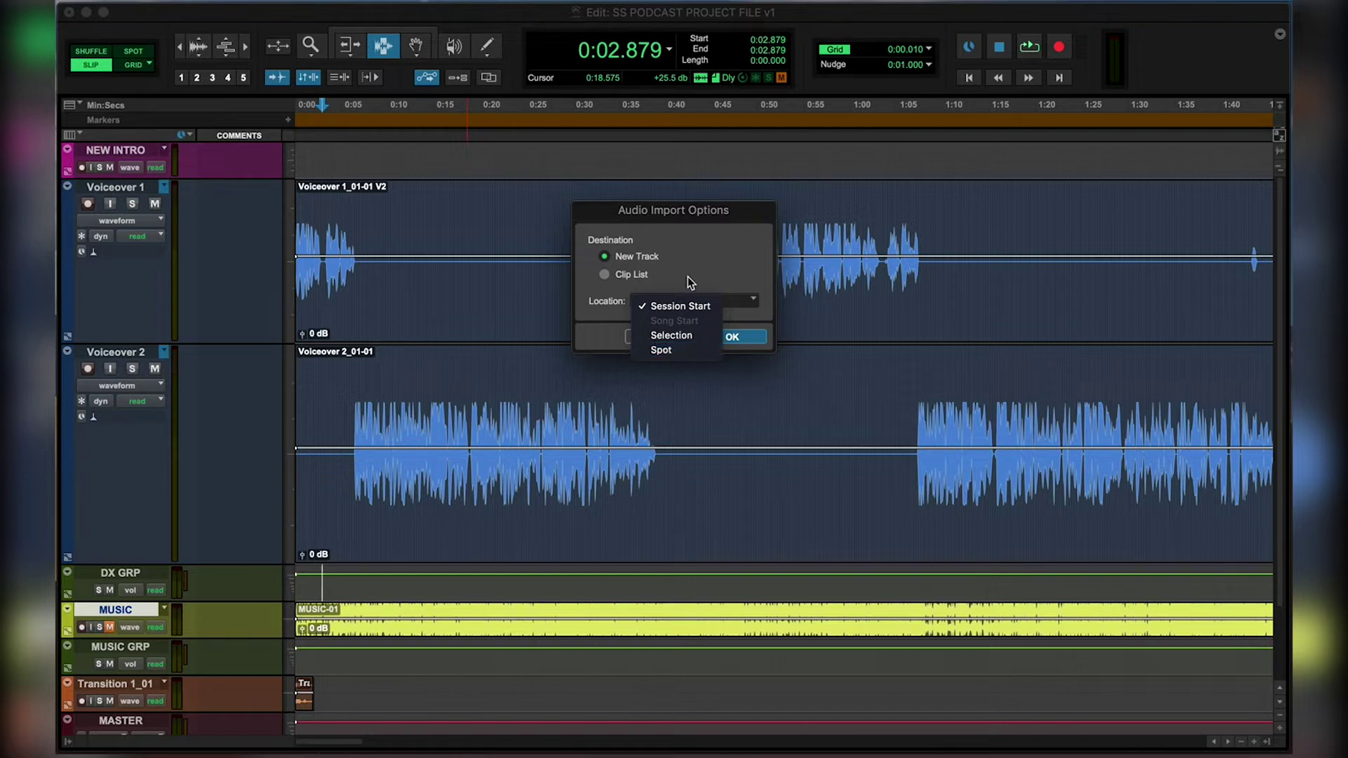
left_click(712, 305)
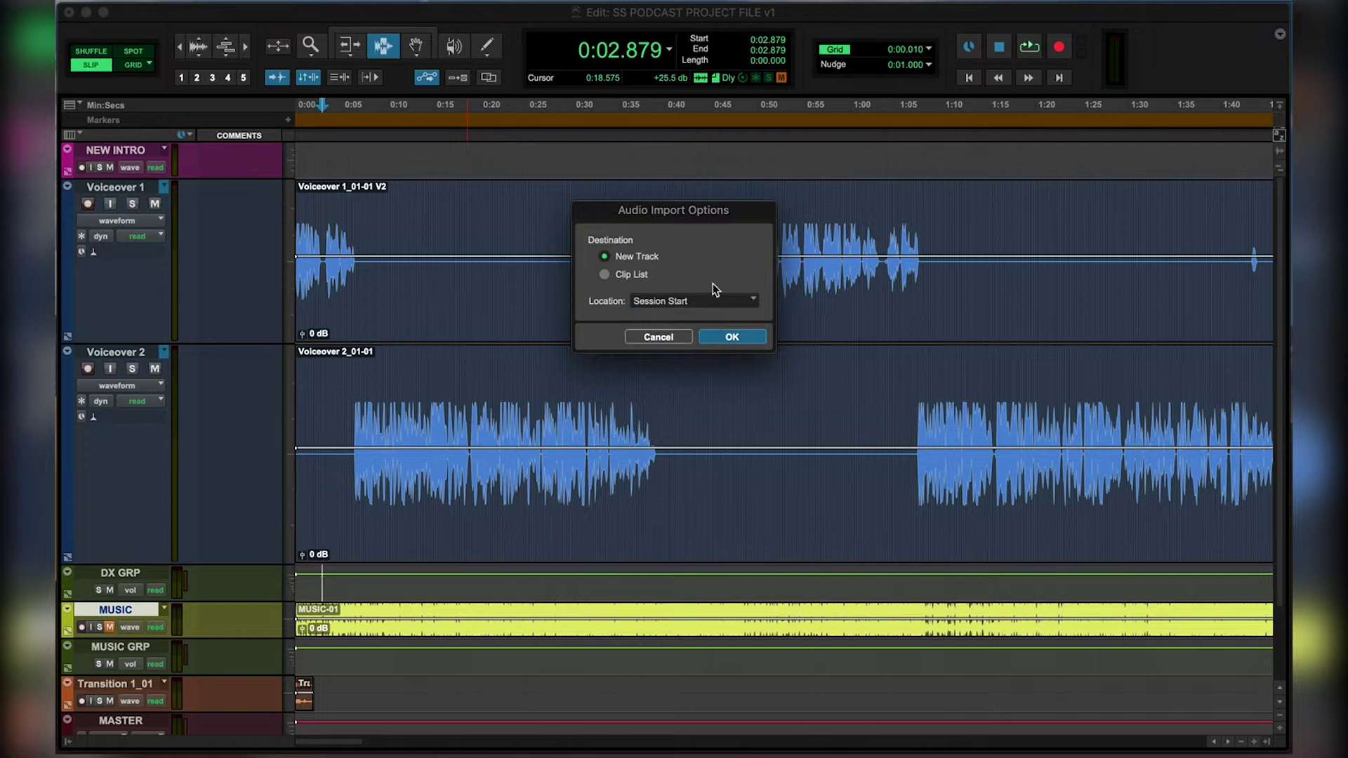
Colour the imported 02DANZRSA_31 track yellow-green to match MUSIC.
left_click(730, 337)
scroll(142, 620, "down", 4)
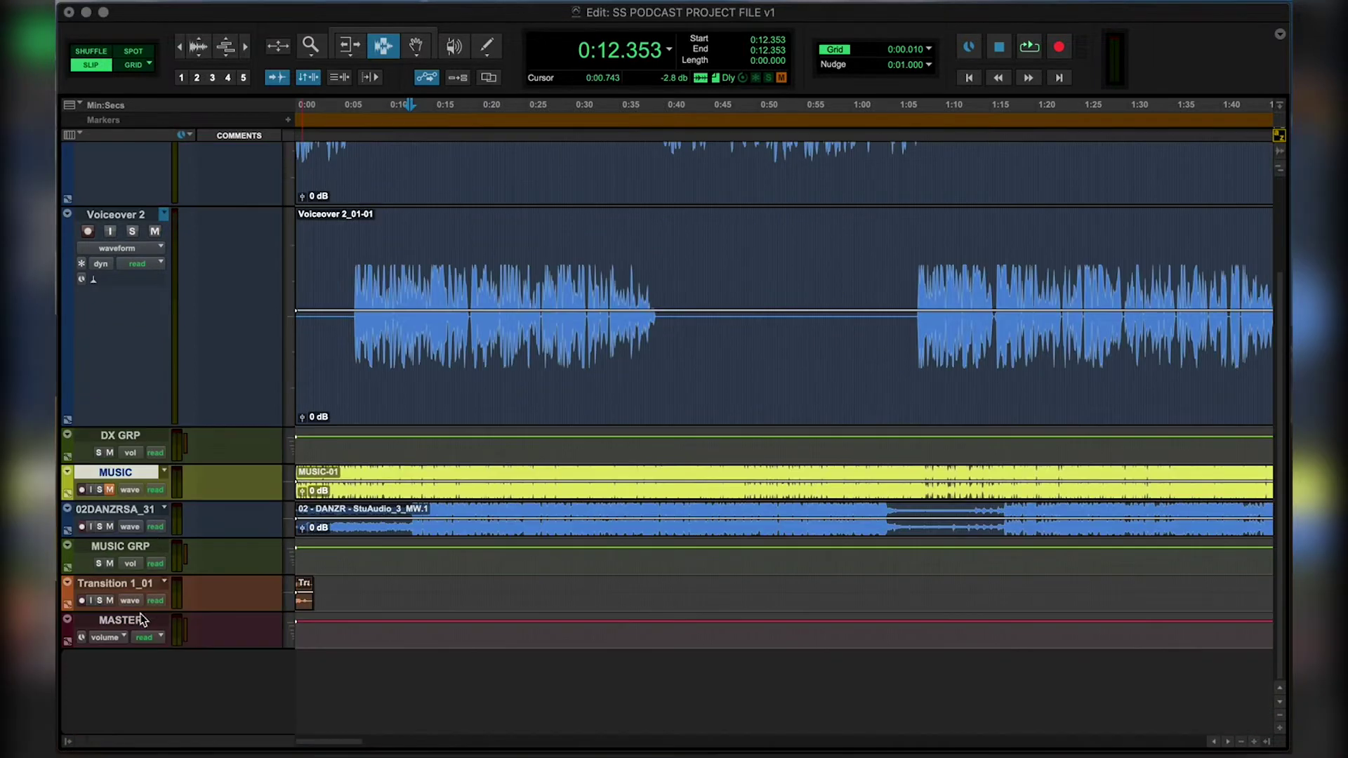
left_click(135, 510, "shift")
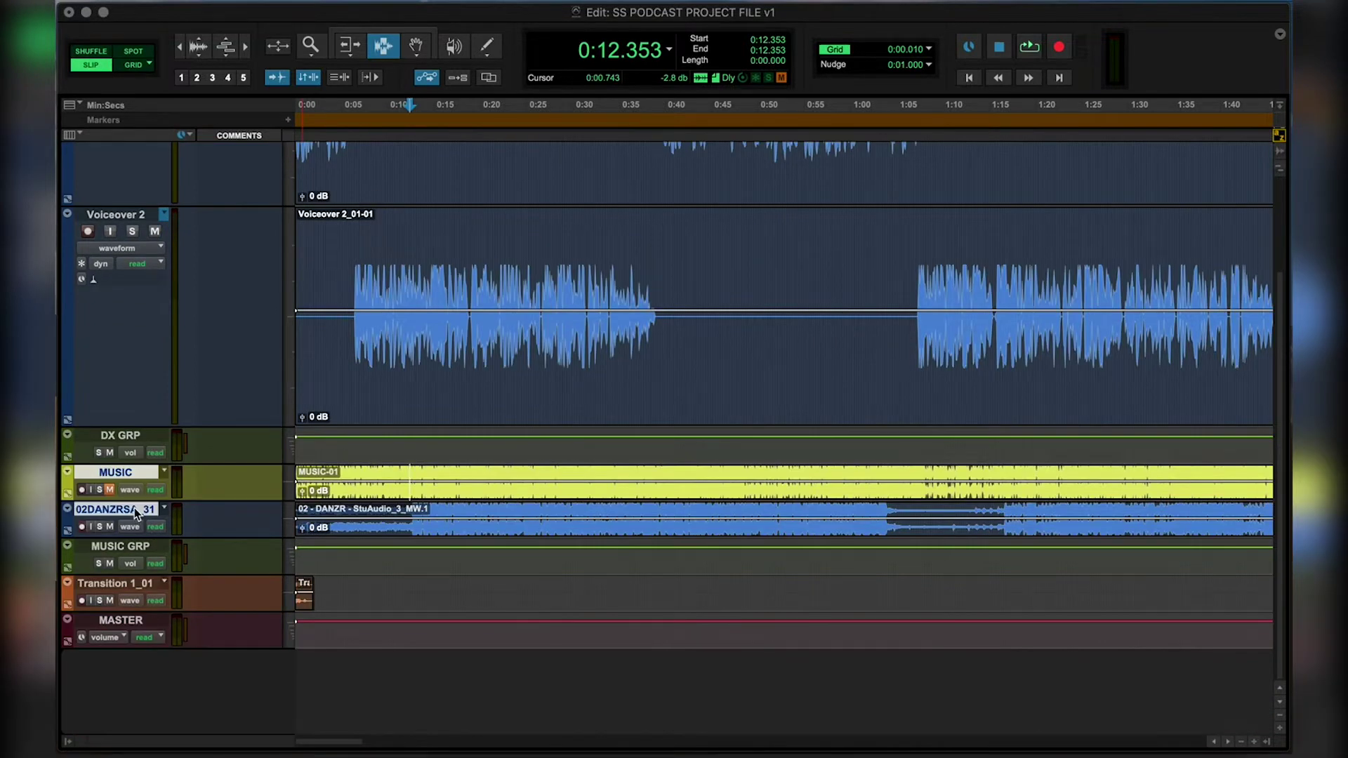
double_click(69, 518)
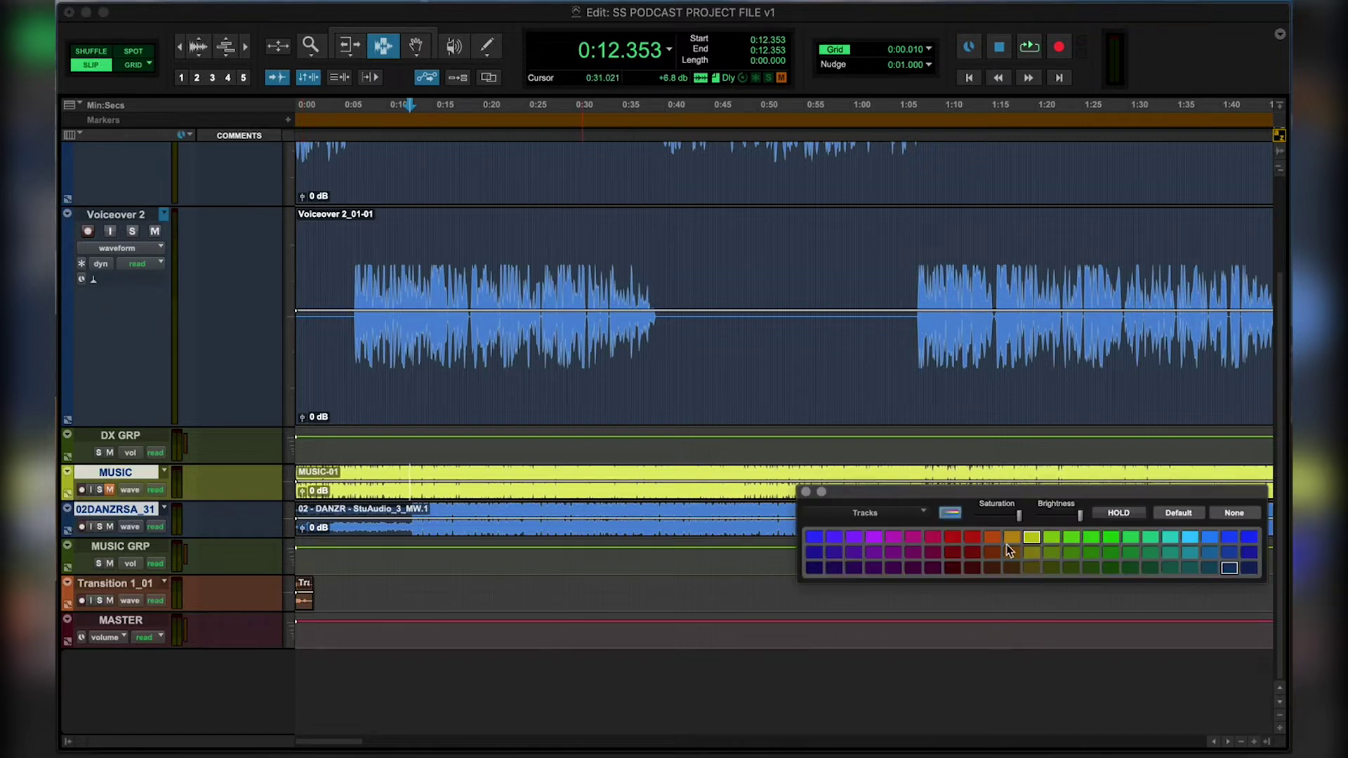
left_click(1038, 539)
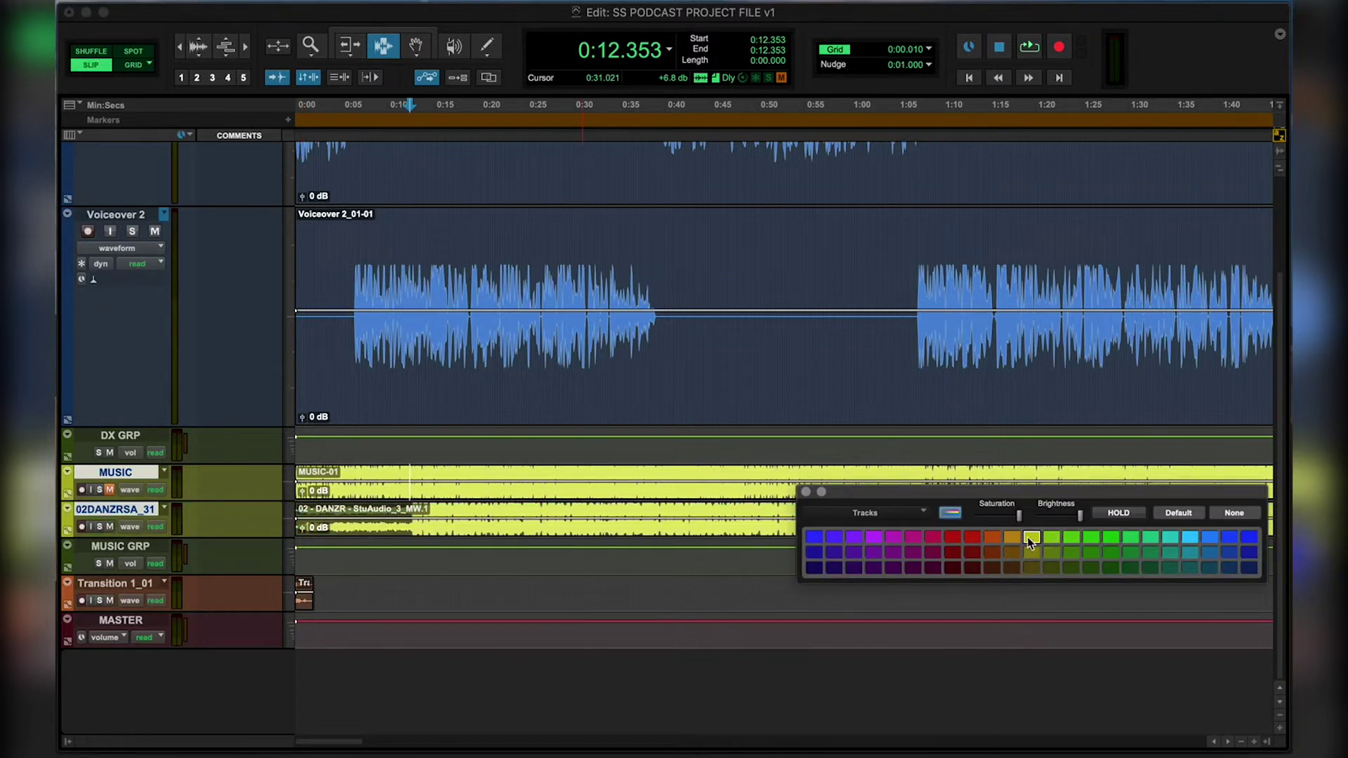
Make the old MUSIC track inactive.
left_click(130, 475)
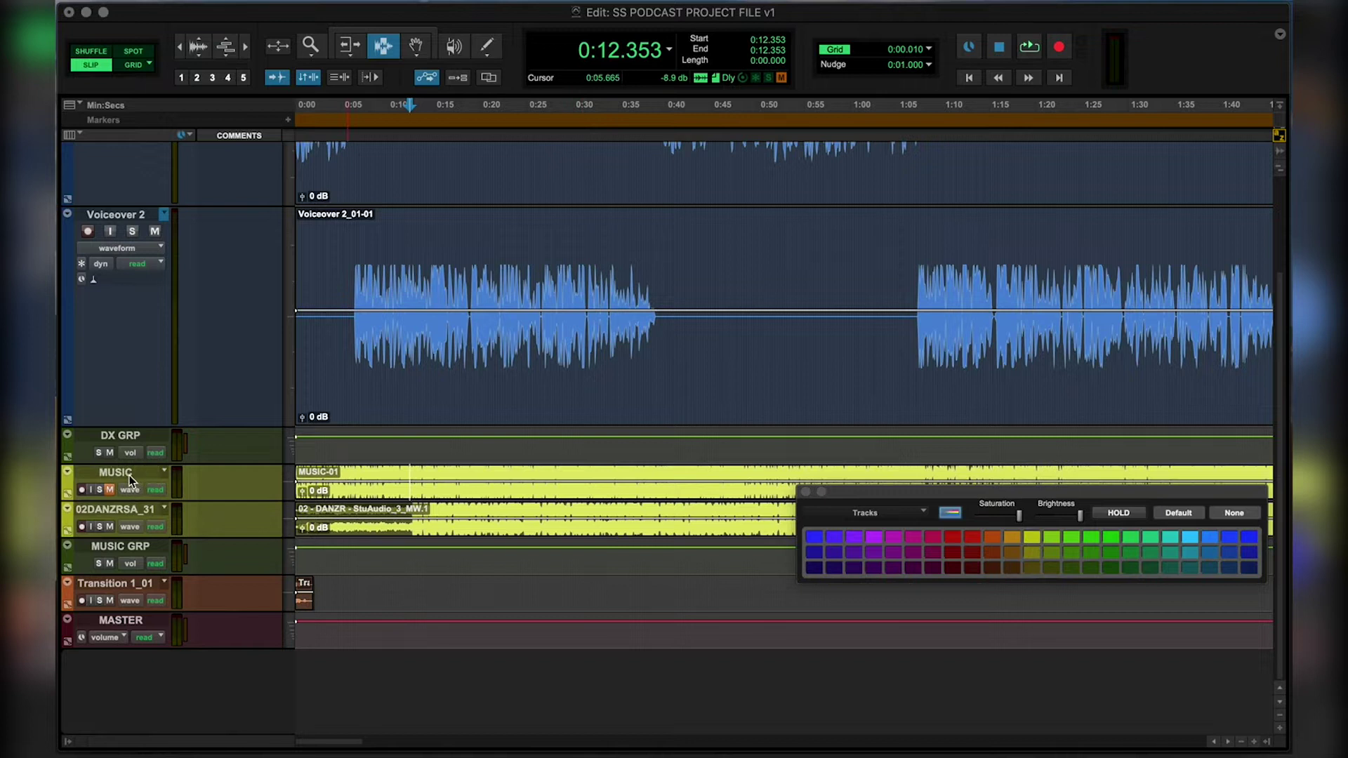
right_click(147, 480)
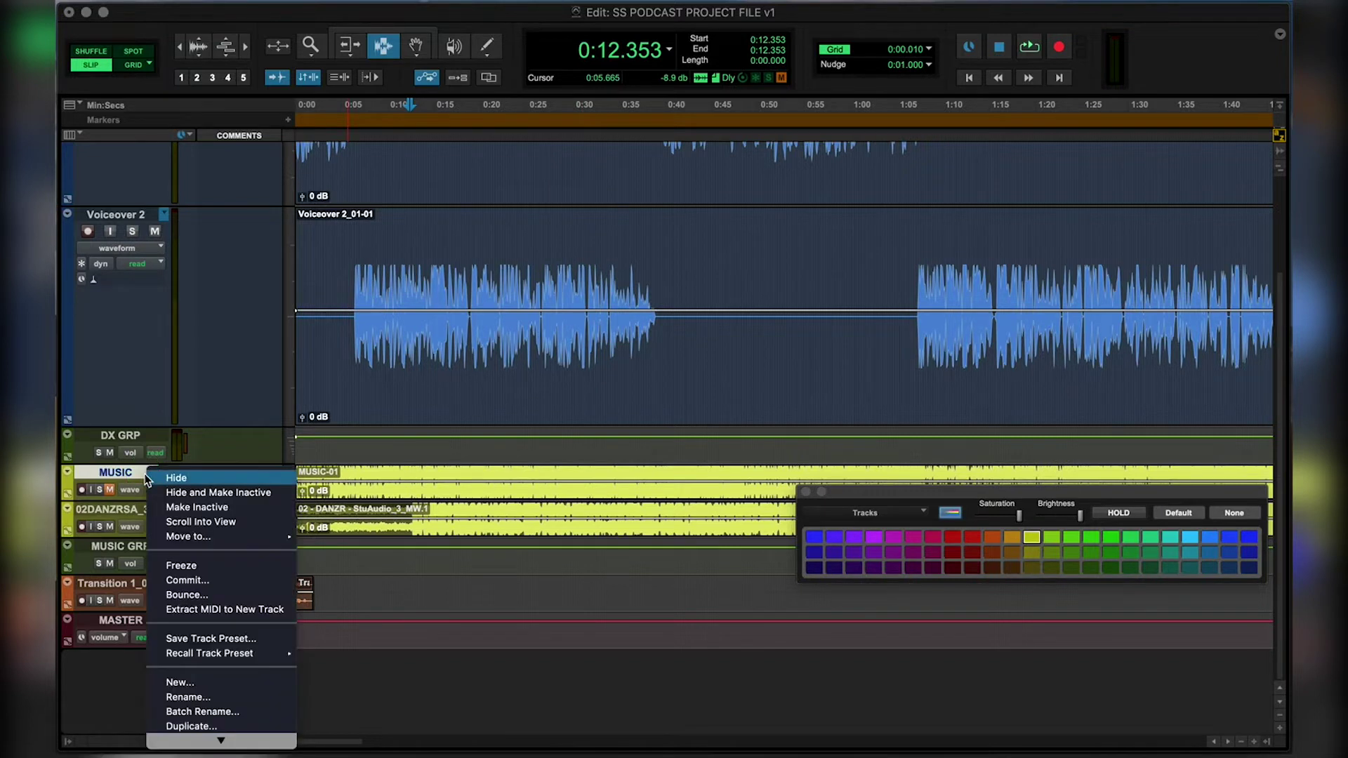
left_click(349, 483)
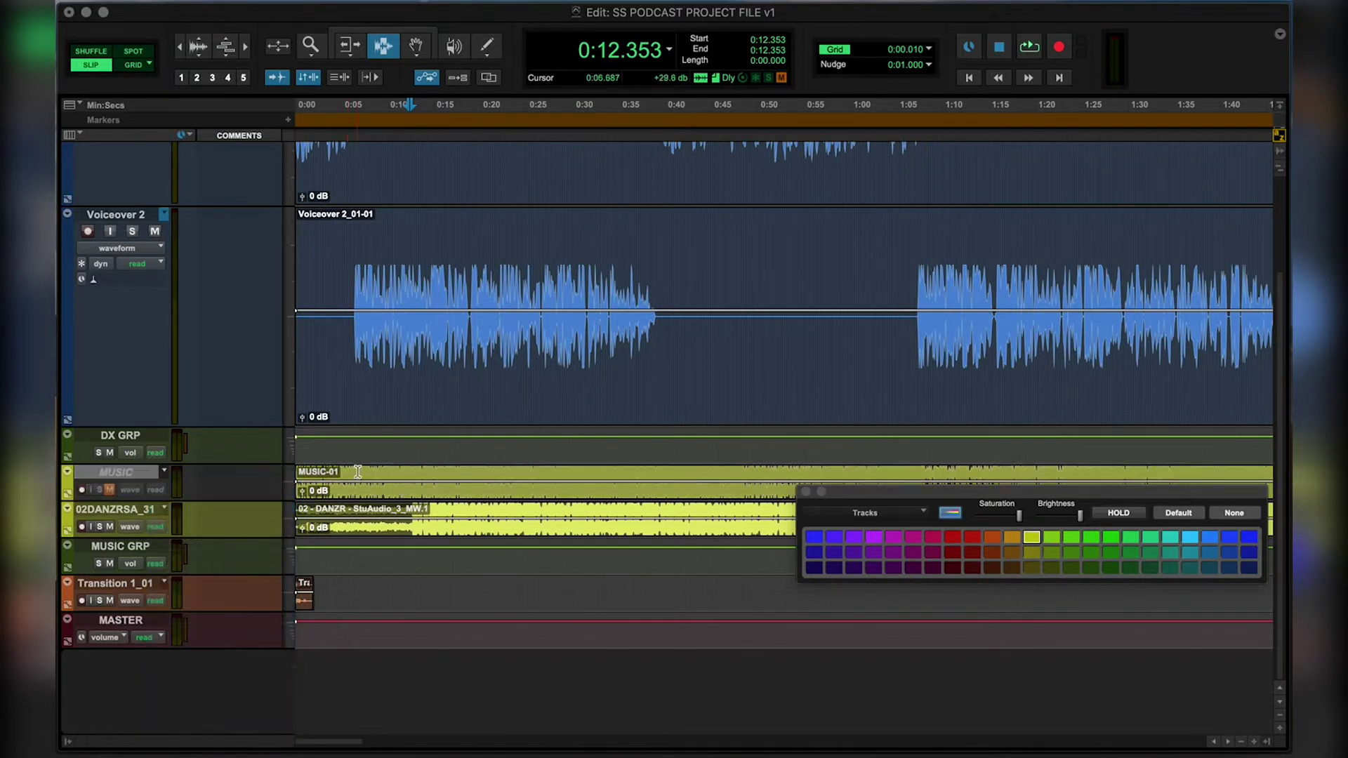
left_click(358, 474)
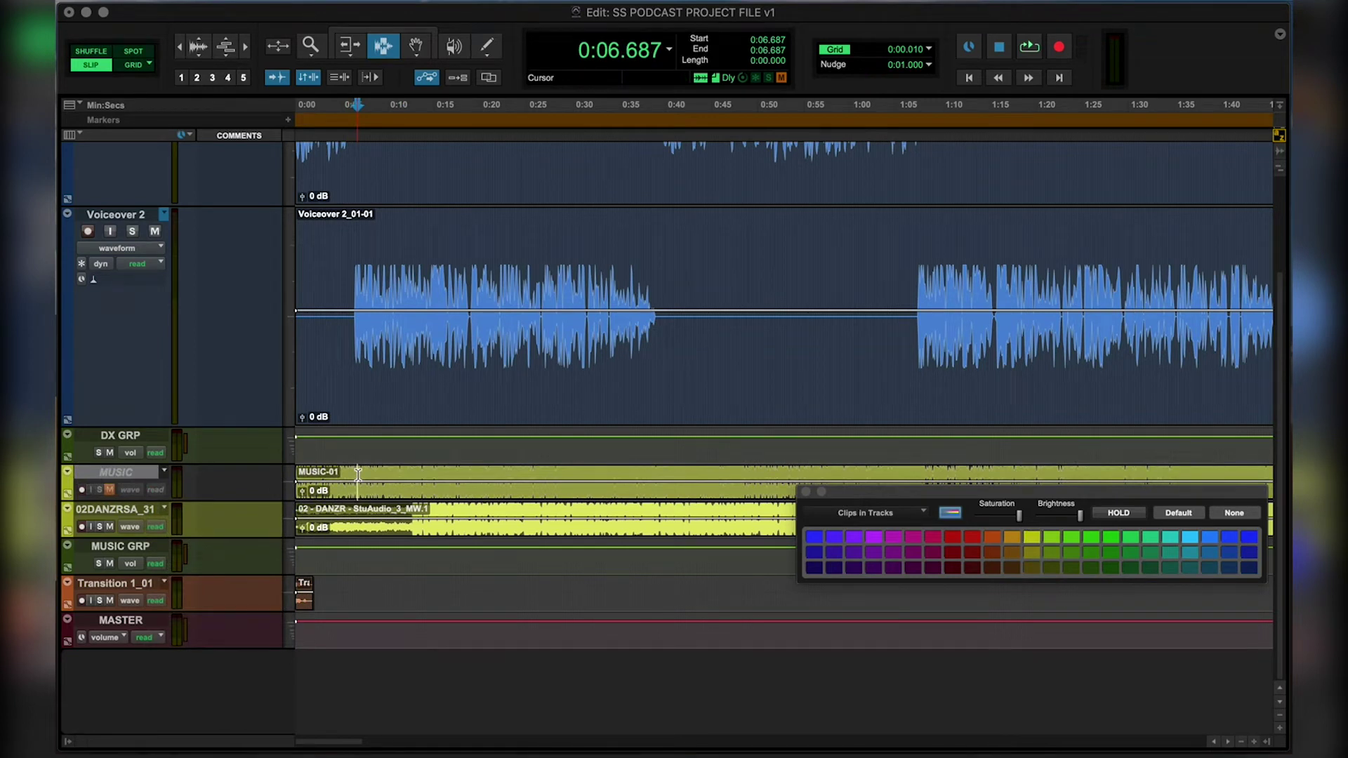
left_click(437, 478)
key("super+bracketleft")
Hide the MUSIC track from the session.
right_click(104, 480)
left_click(98, 477)
right_click(97, 476)
left_click(125, 479)
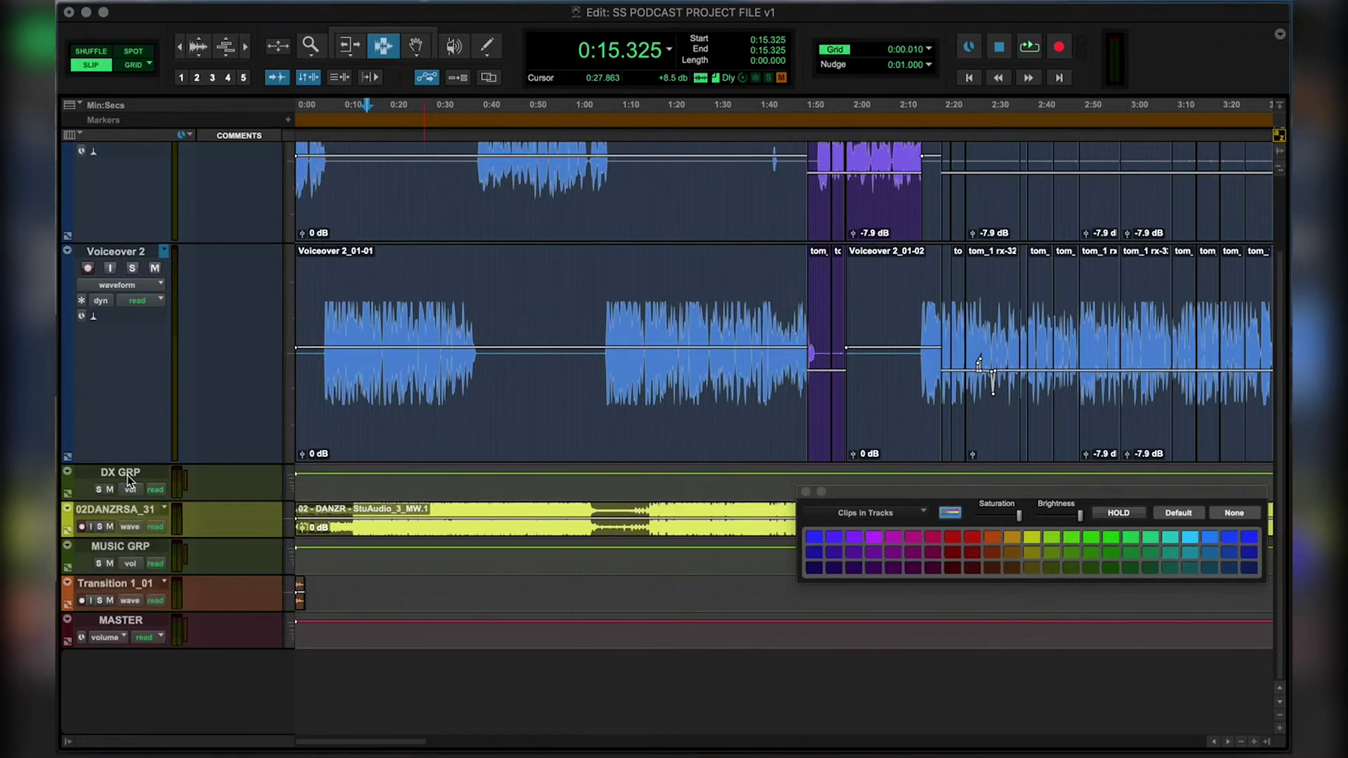
left_click(349, 517)
In the Mix window, route 02DANZR31's output to MUSIC GRP.
key("super+equal")
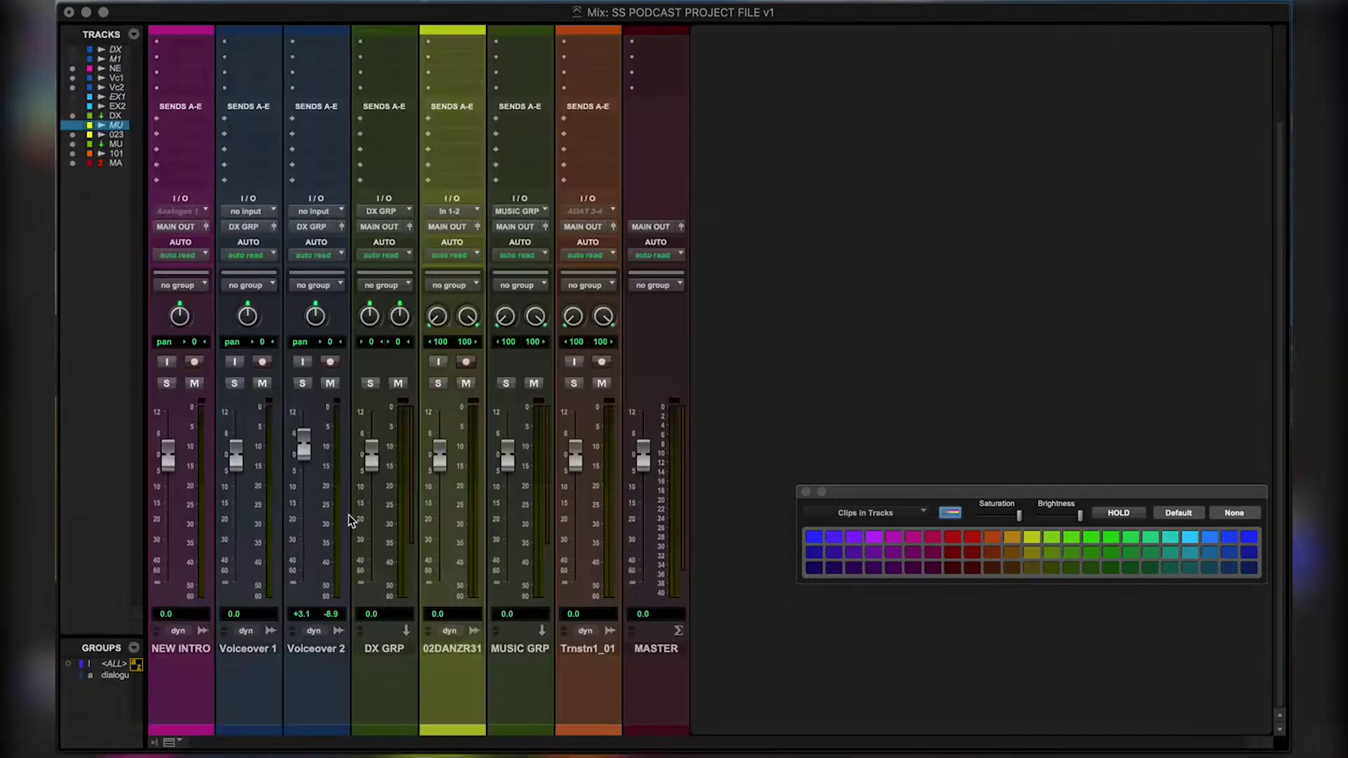
left_click(450, 228)
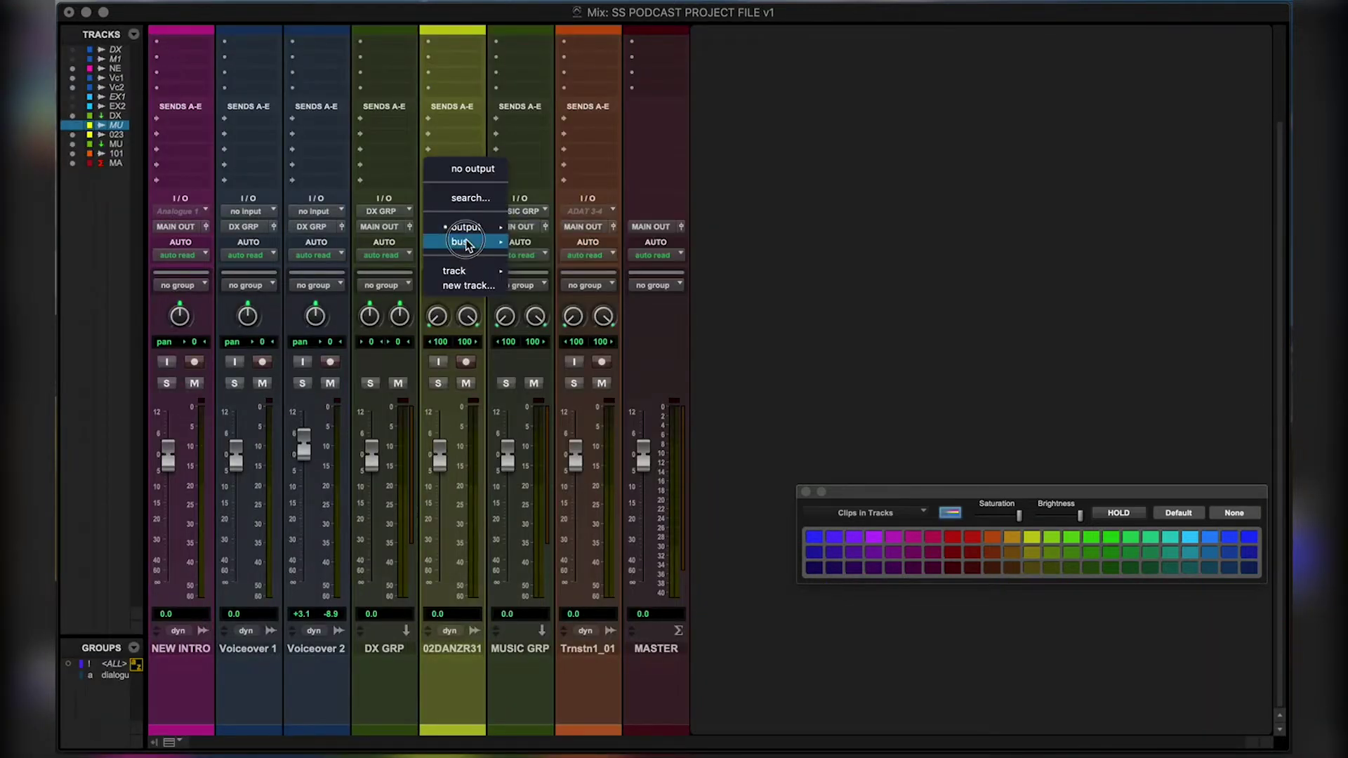
mouse_move(459, 241)
left_click(563, 227)
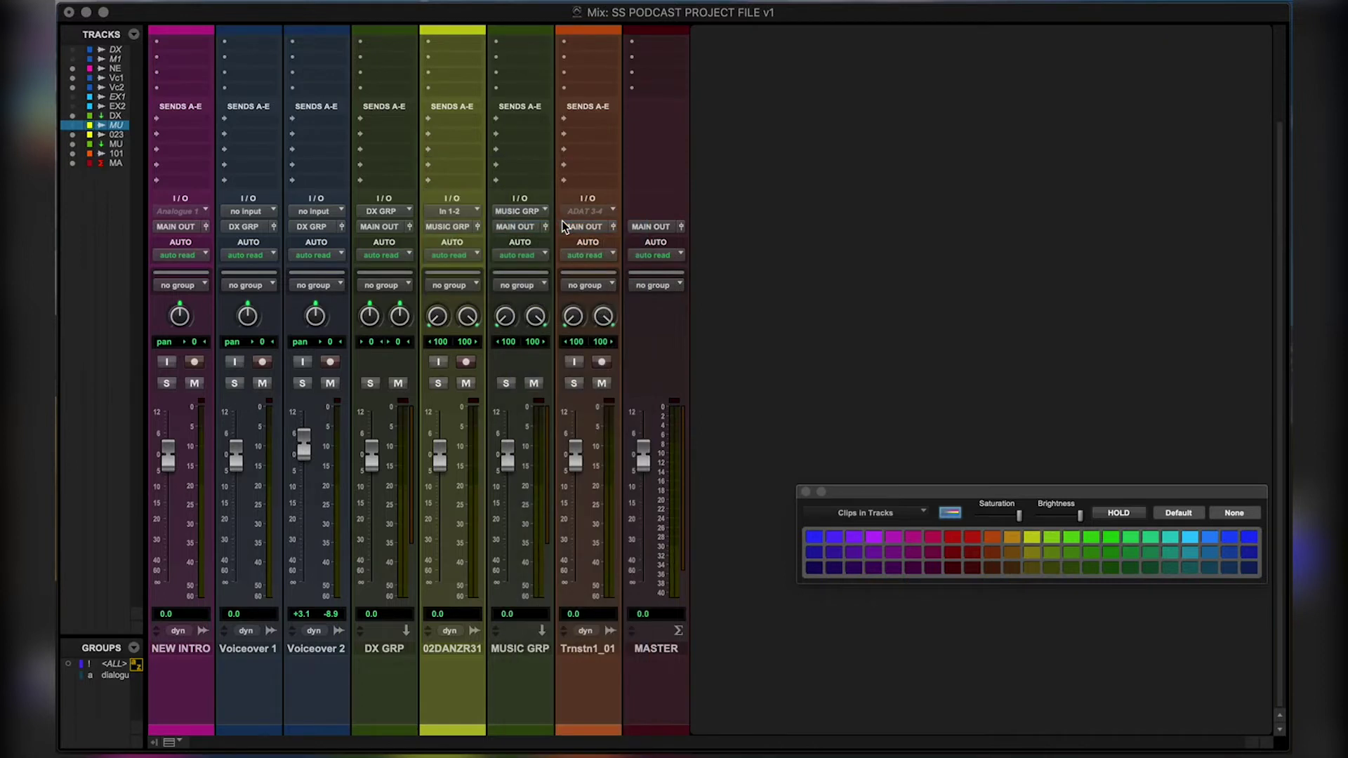
Nudge the MUSIC GRP fader to -0.1 dB.
left_click(450, 648)
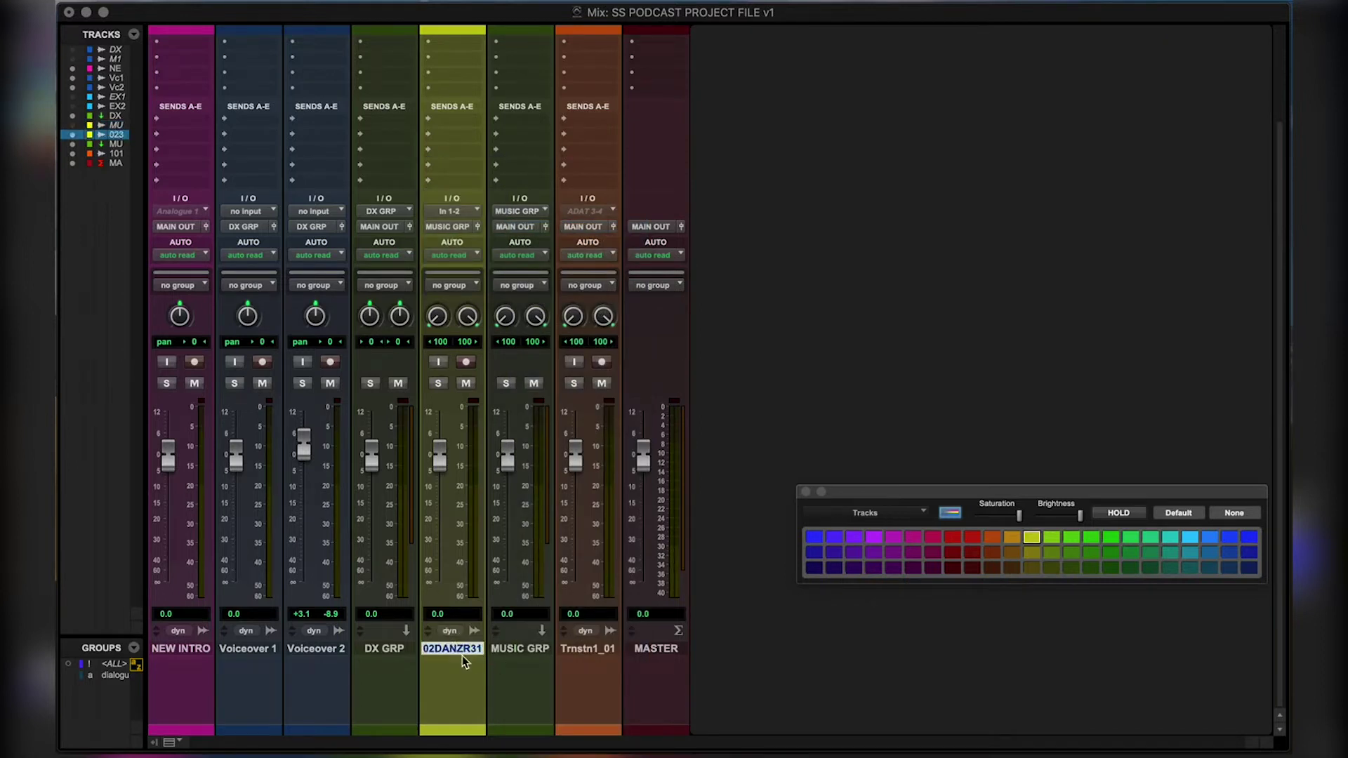
right_click(509, 652)
left_click(523, 647)
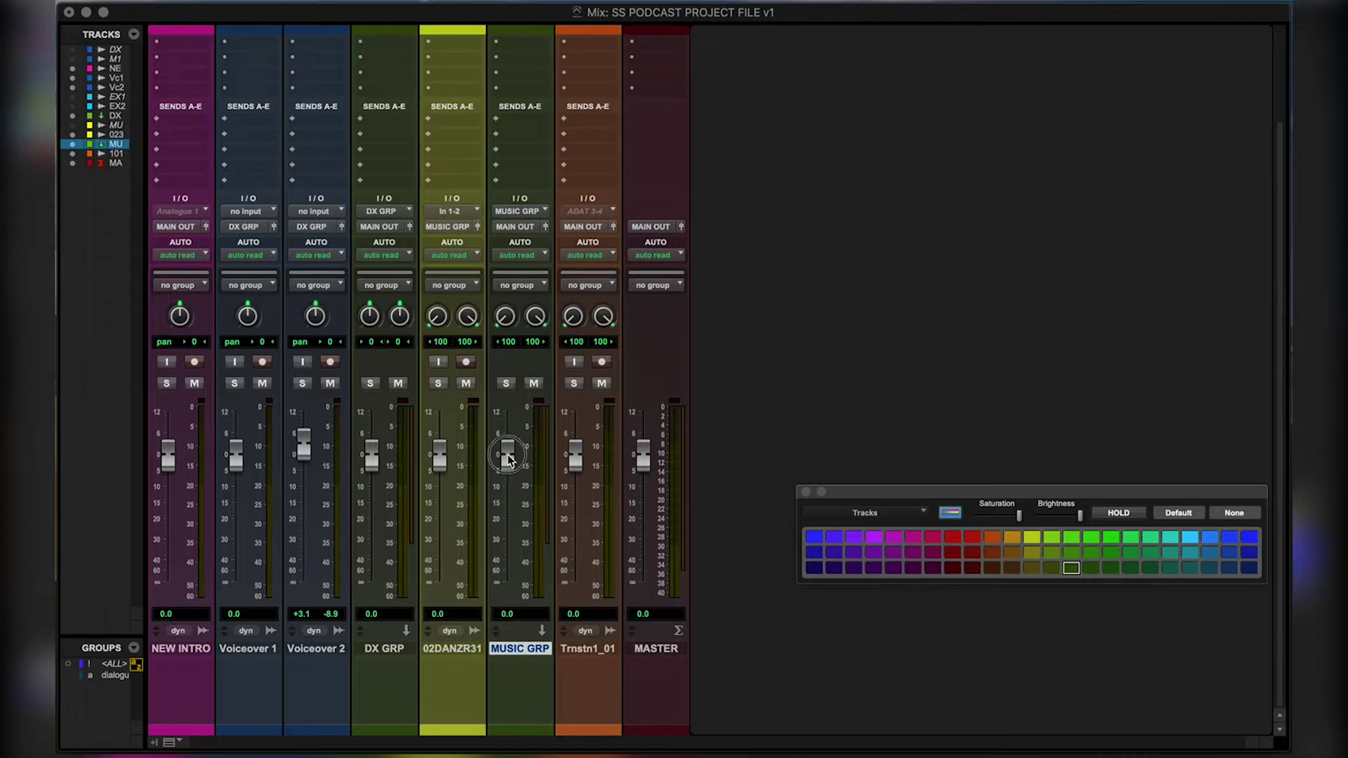
left_click(527, 451)
Play the session from the top in the Edit window, then stop.
key("super+equal")
key("space")
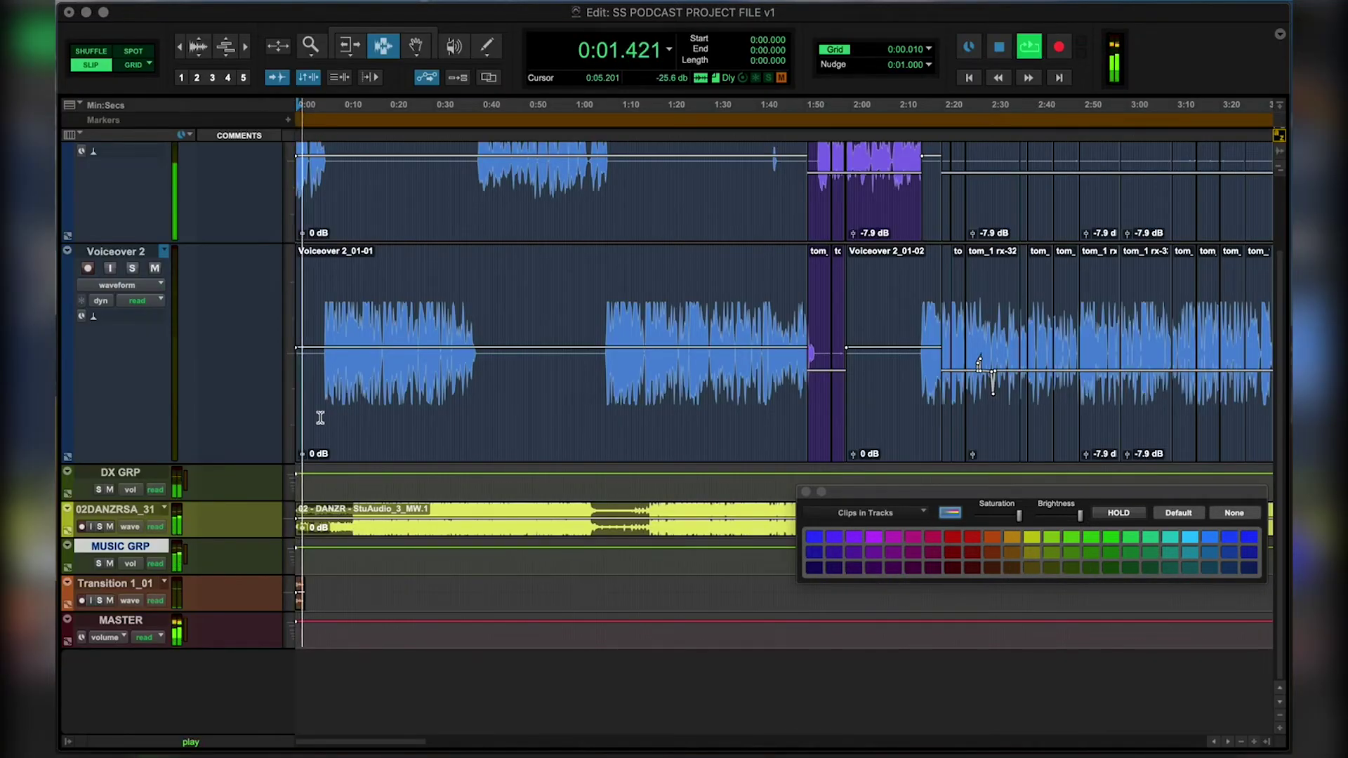
key("space")
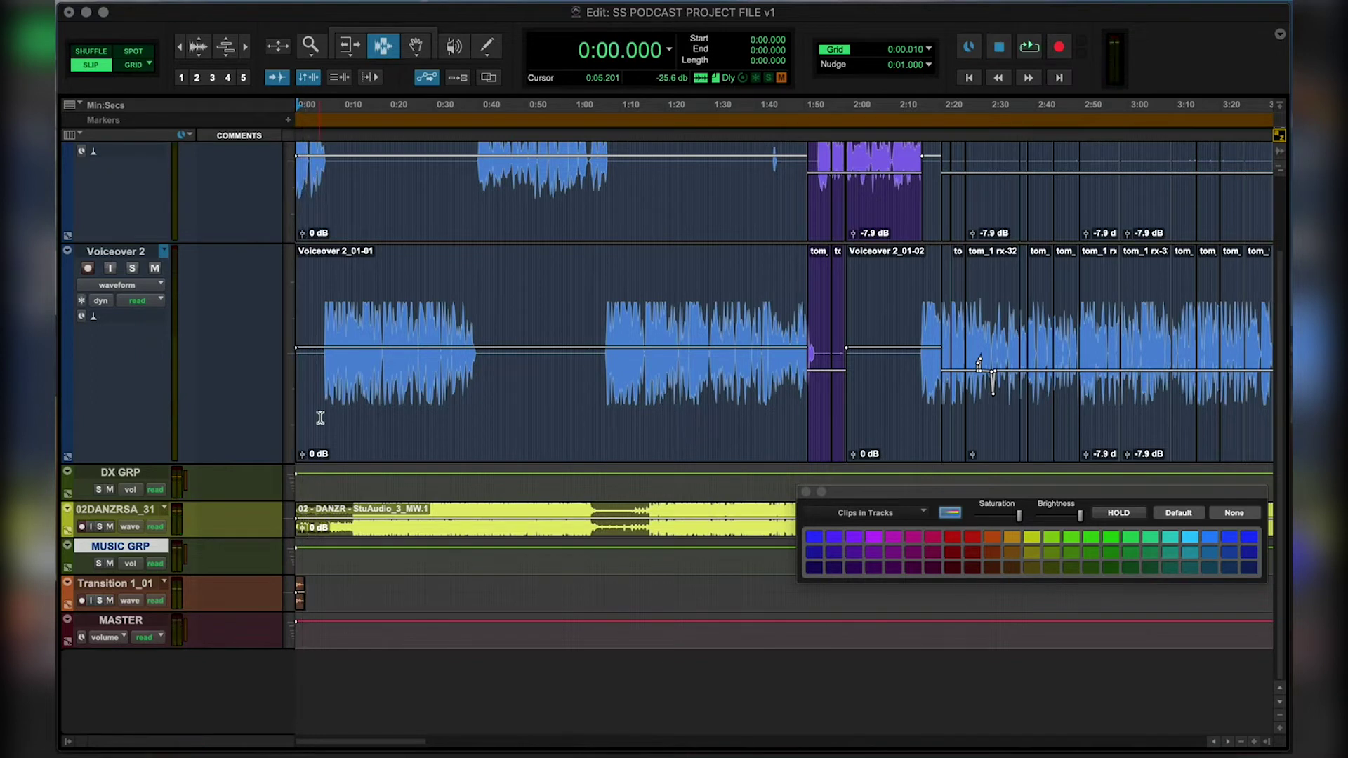
Lower the 02DANZR31 music fader to -20.1 dB while listening in the mixer.
key("super+equal")
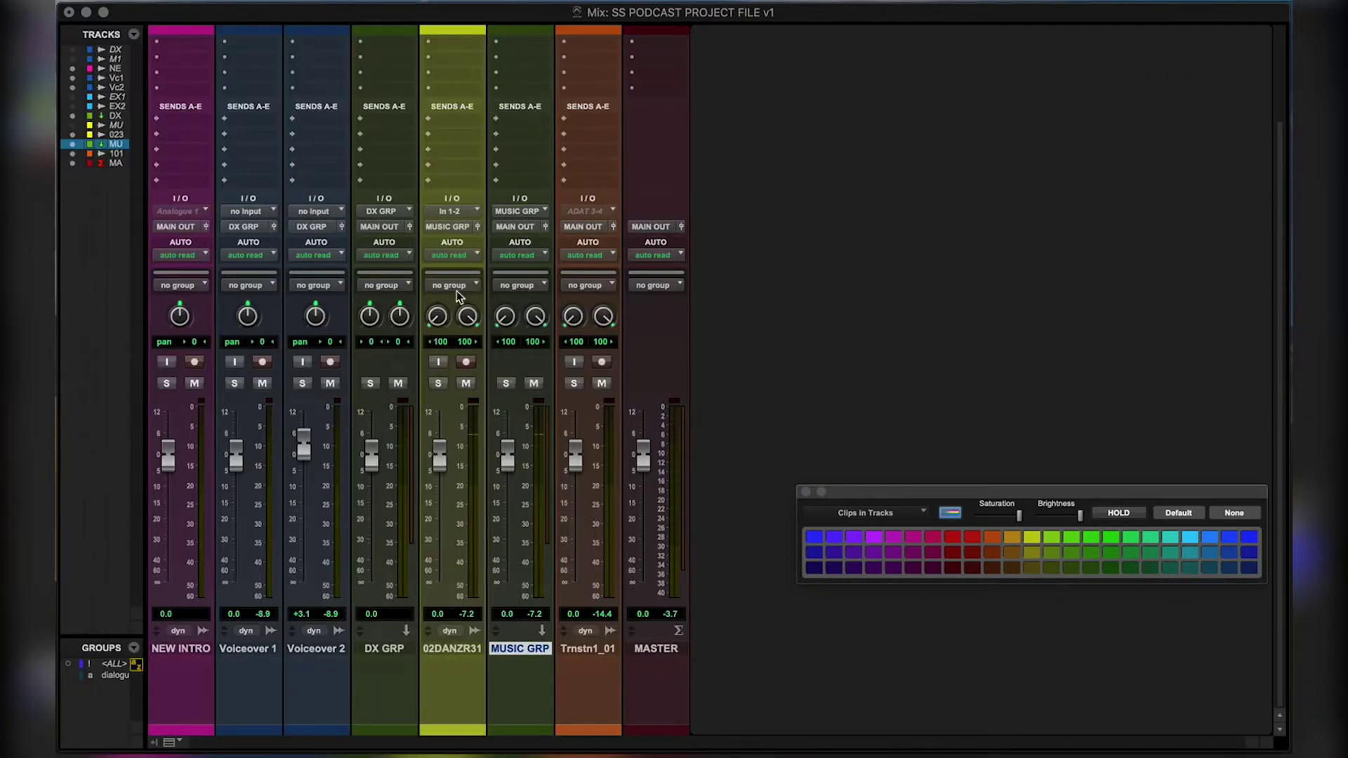
key("space")
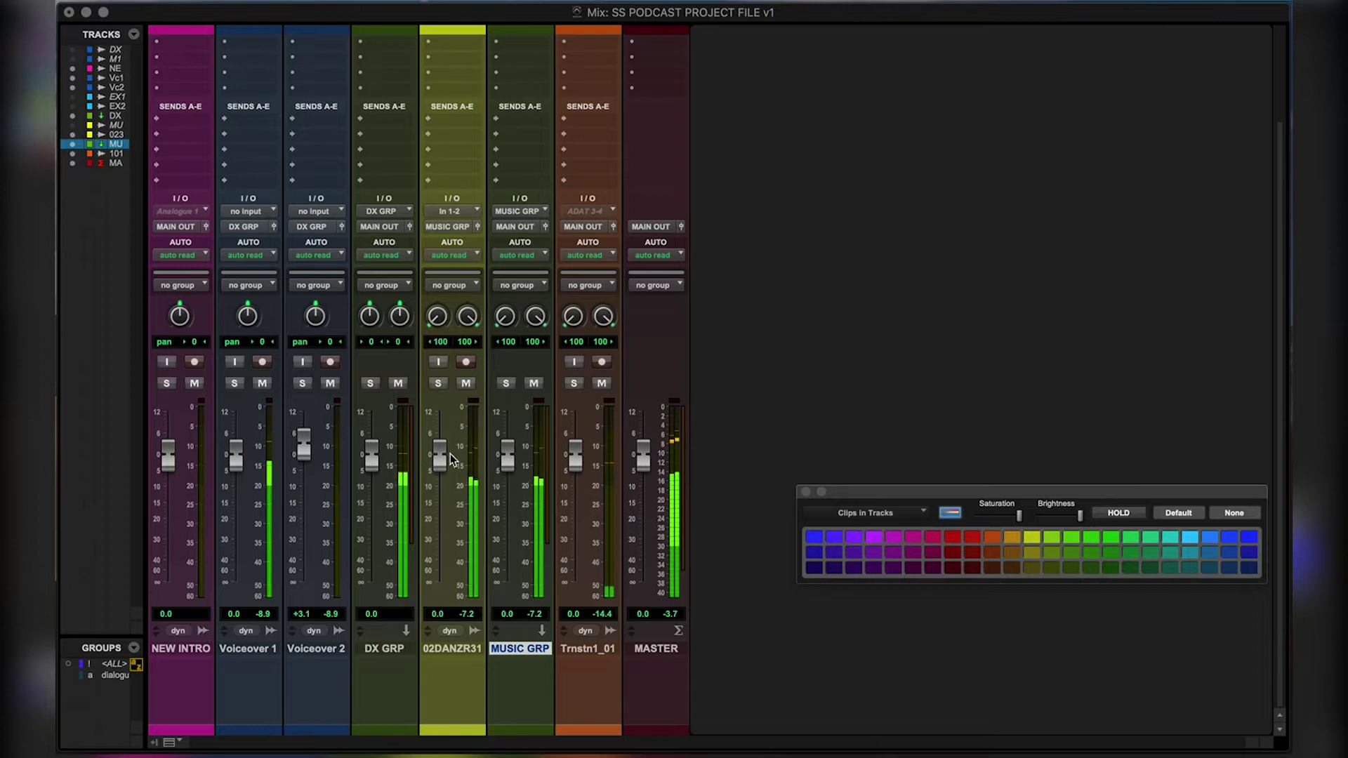
left_click_drag(443, 457, 442, 543)
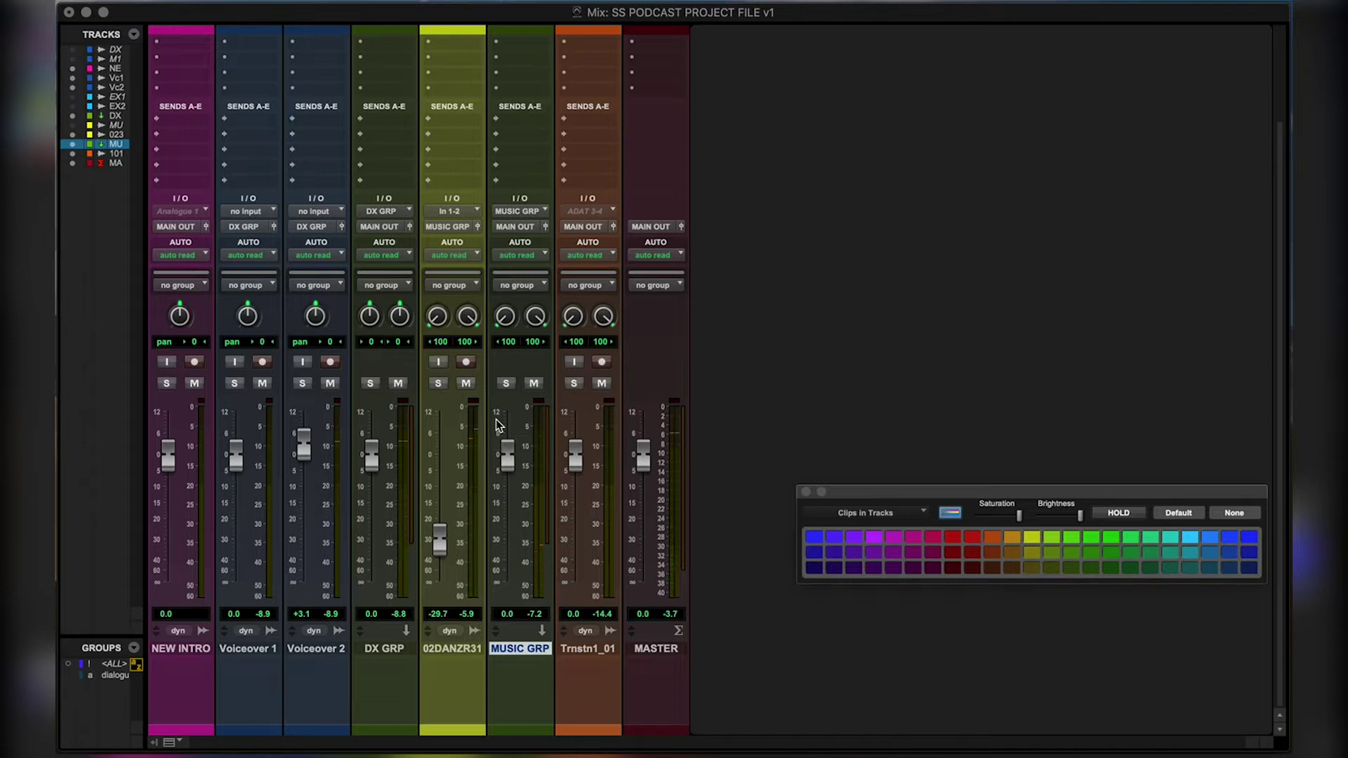
key("super+equal")
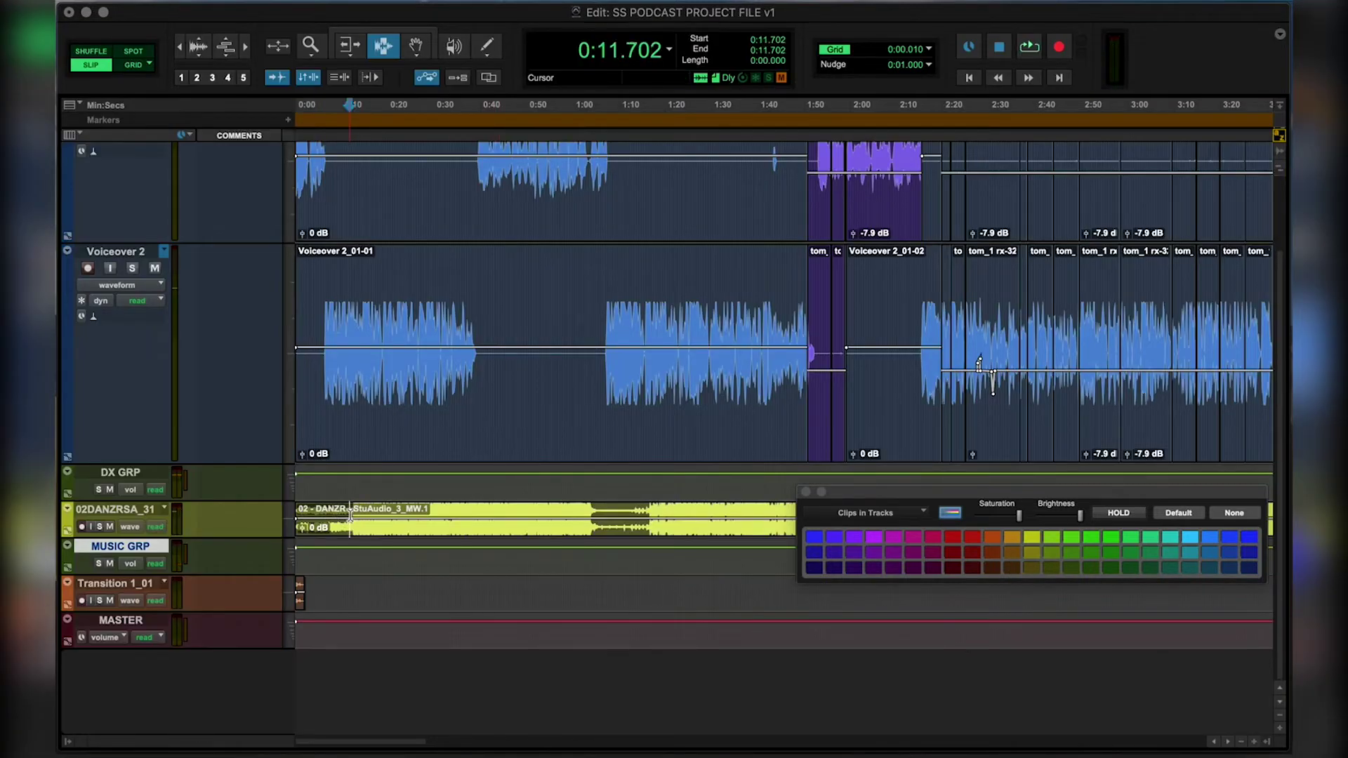
Close the colour palette and make the 02DANZRSA_31 track taller.
key("super+bracketright")
key("super+bracketright")
left_click(406, 190)
scroll(405, 190, "up", 3)
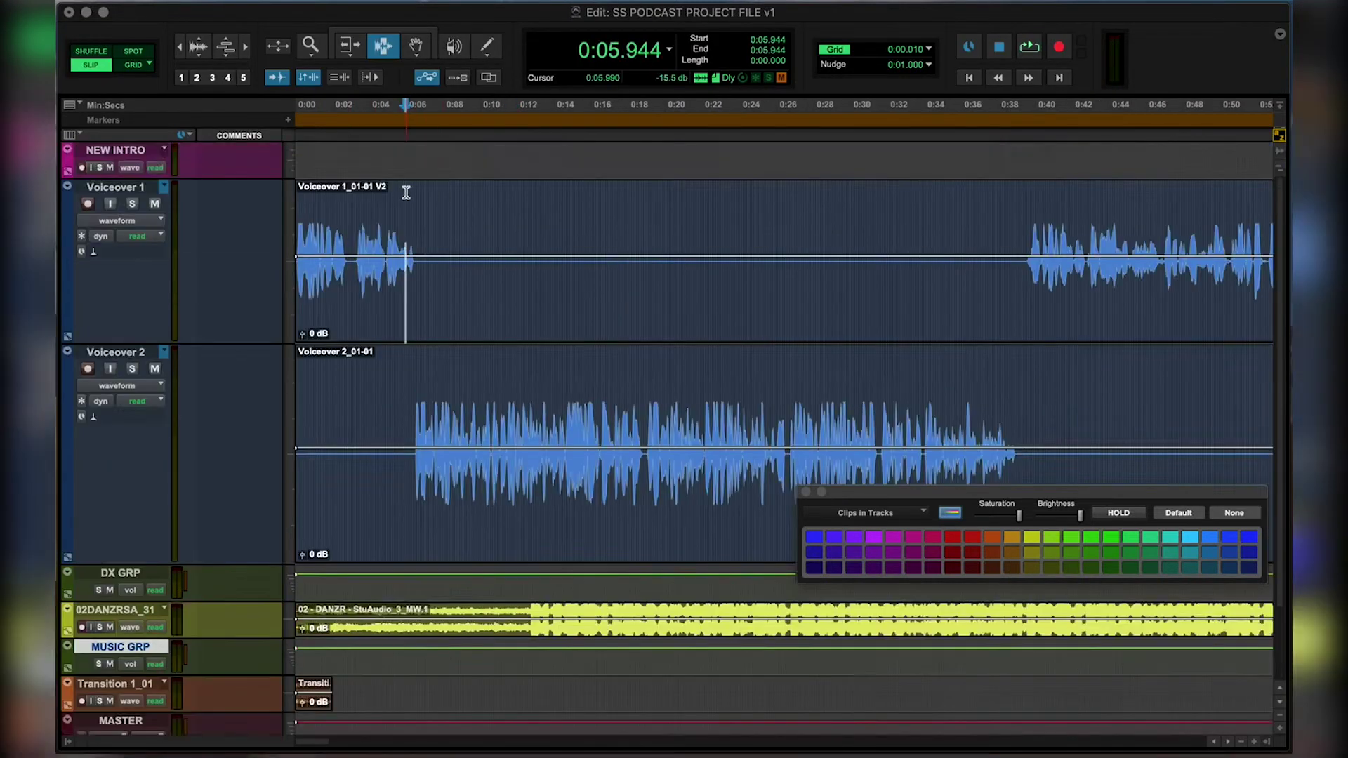
left_click(406, 542)
key("super+bracketright")
key("super+bracketright")
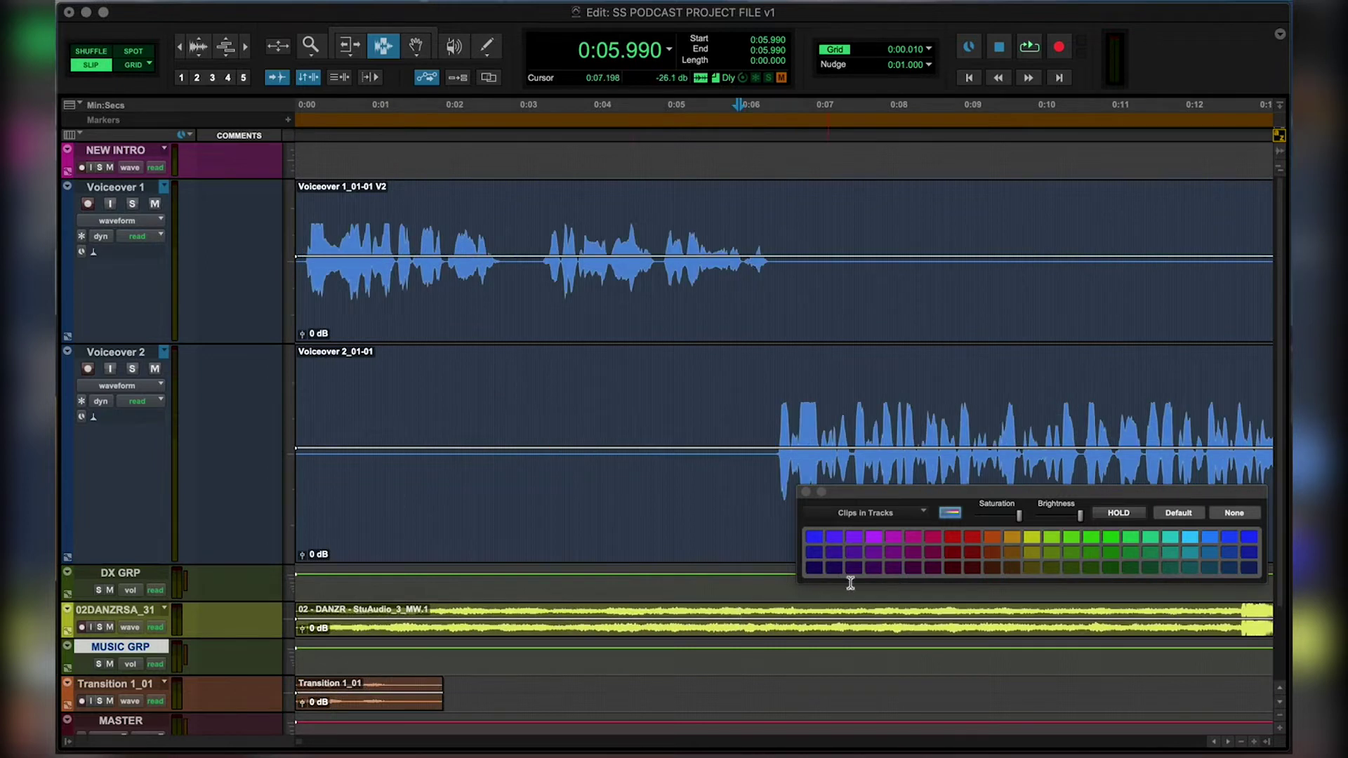
left_click(806, 491)
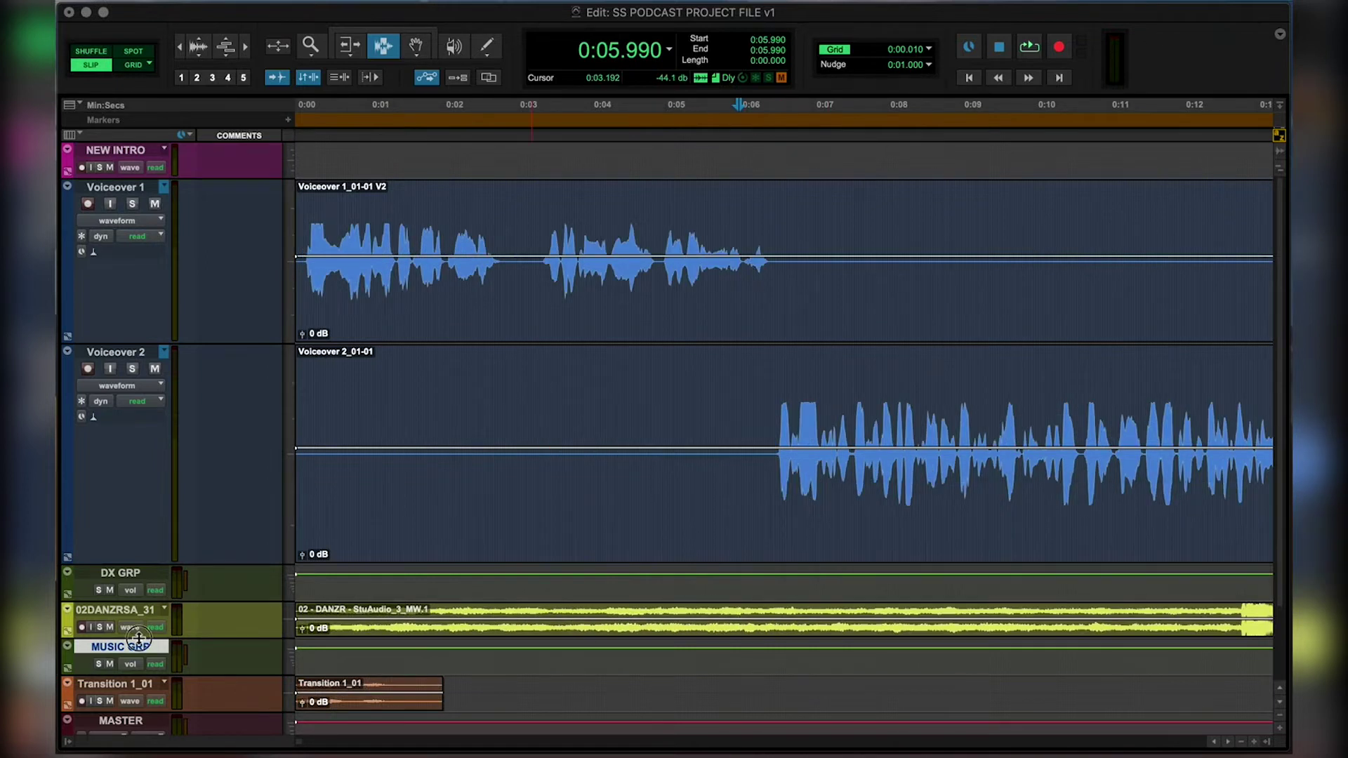
left_click_drag(139, 639, 136, 725)
Split the music clip at 0:07.138.
left_click(792, 641)
key("super+bracketright")
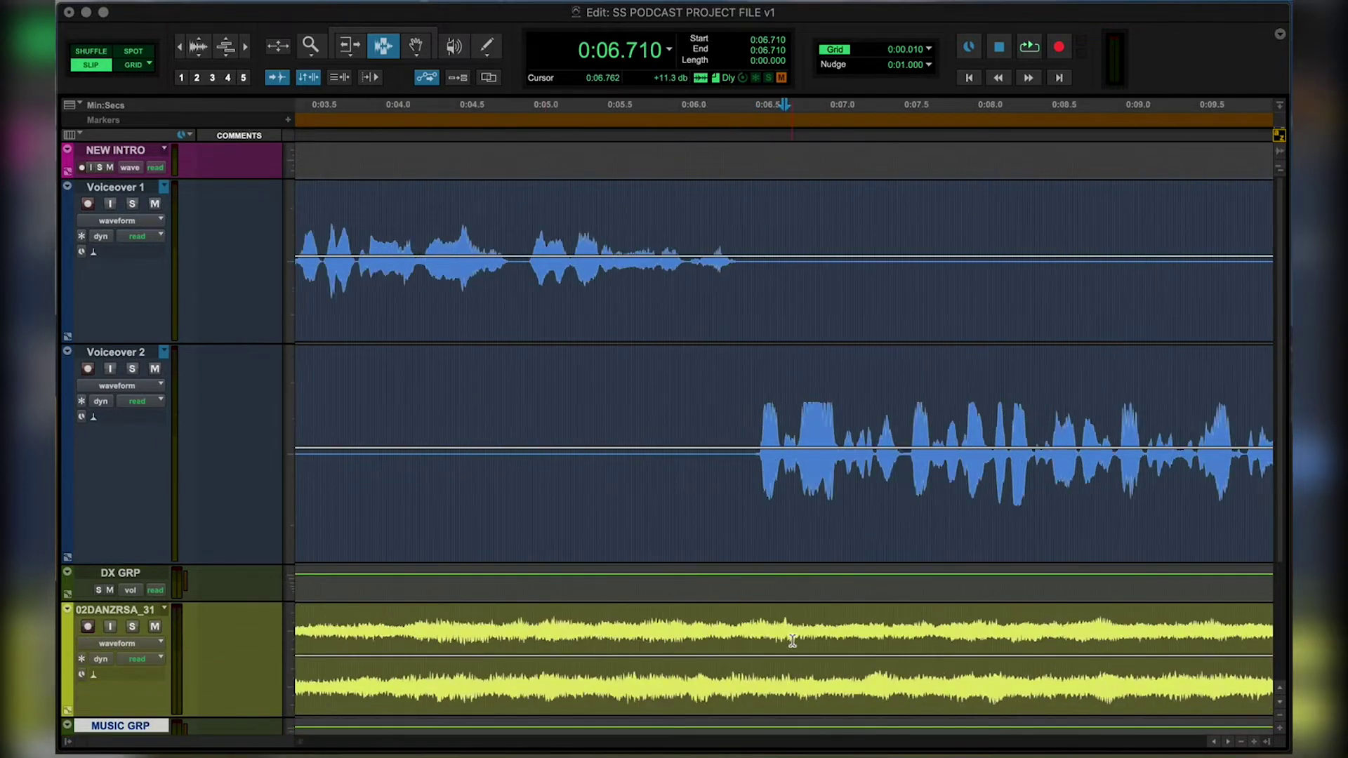
key("super+bracketright")
key("super+bracketright")
left_click(798, 627)
left_click(1037, 630)
key("super+e")
key("super+bracketleft")
key("super+bracketleft")
key("super+bracketleft")
key("super+bracketleft")
Delete the music after the split and select the tail from 0:06.443 to 0:07.276.
key("F8")
left_click(850, 635)
key("Delete")
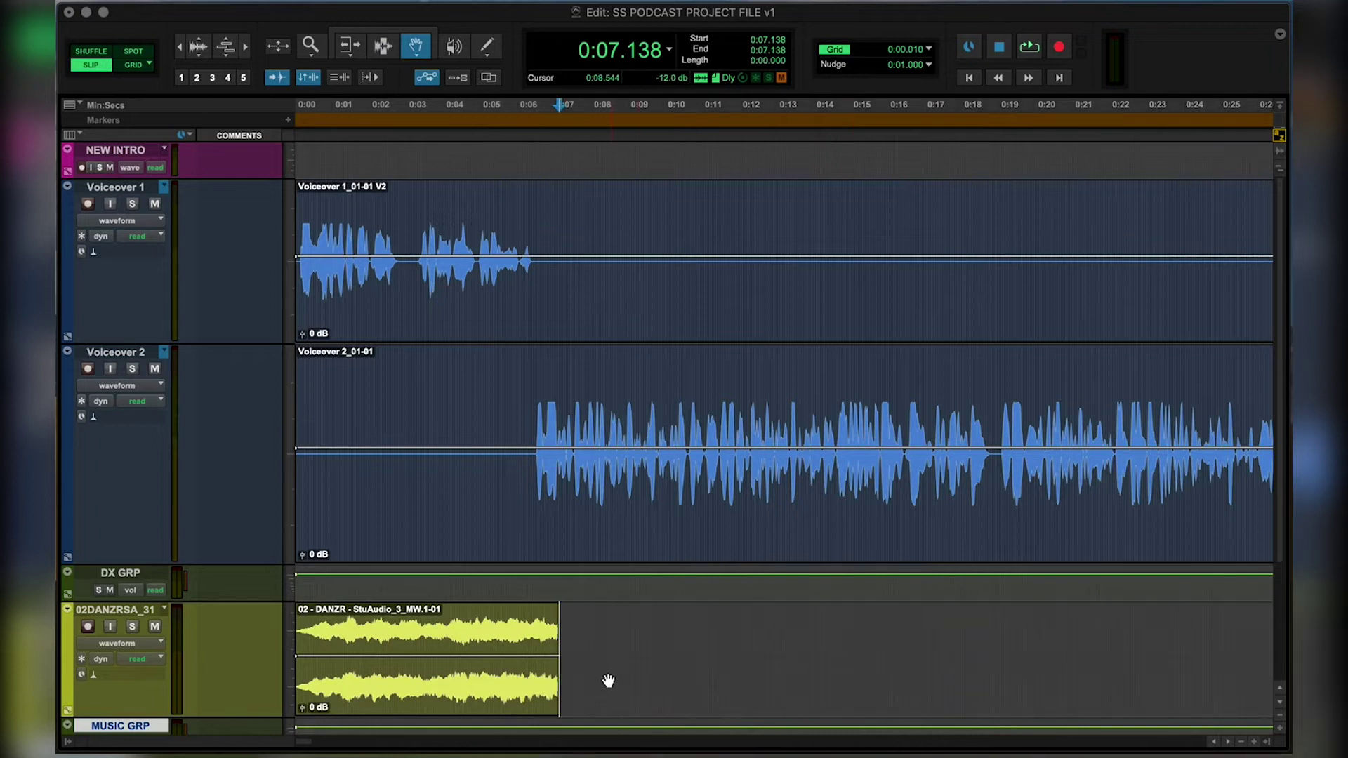
key("F7")
key("super+bracketright")
key("super+bracketright")
key("super+bracketright")
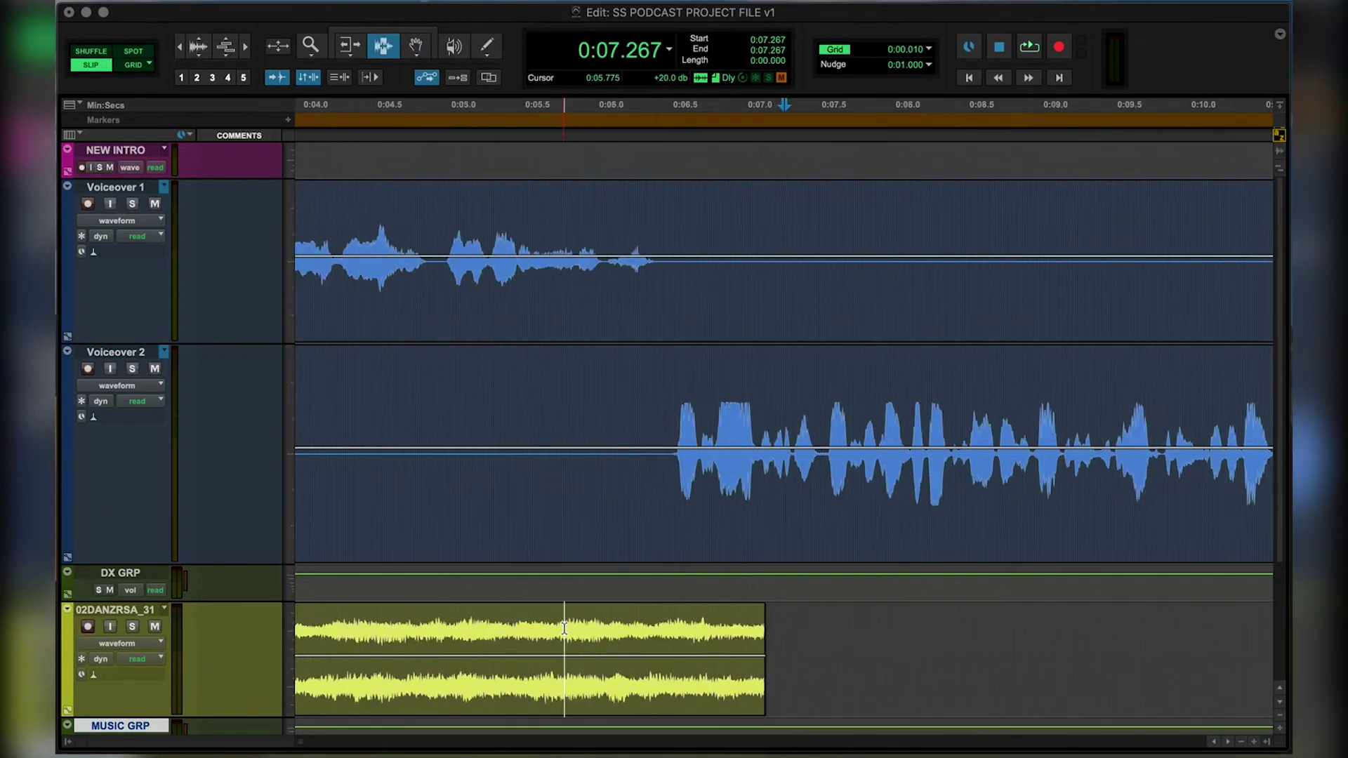
left_click_drag(784, 624, 507, 640)
Apply a fade-out with the default curve to the selected music tail.
key("super+f")
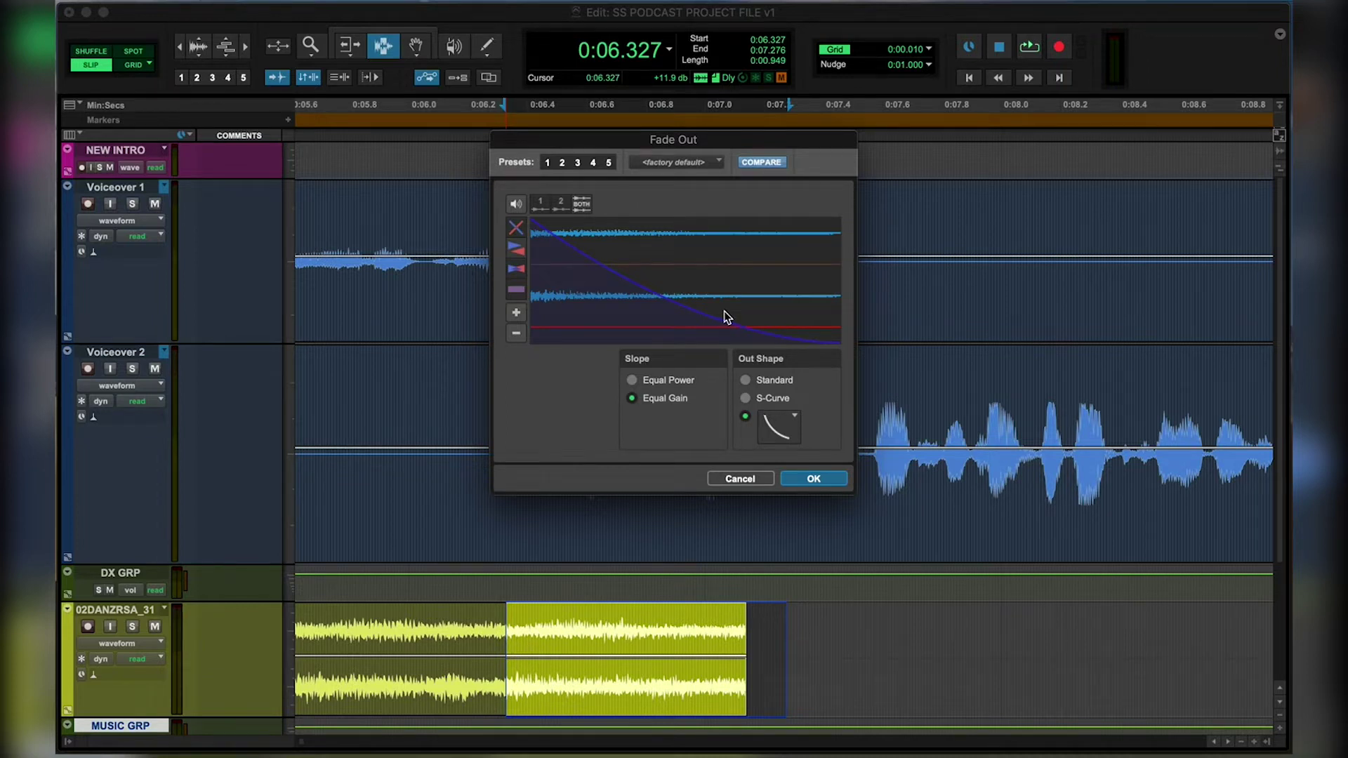
left_click(791, 436)
left_click(790, 436)
left_click(820, 481)
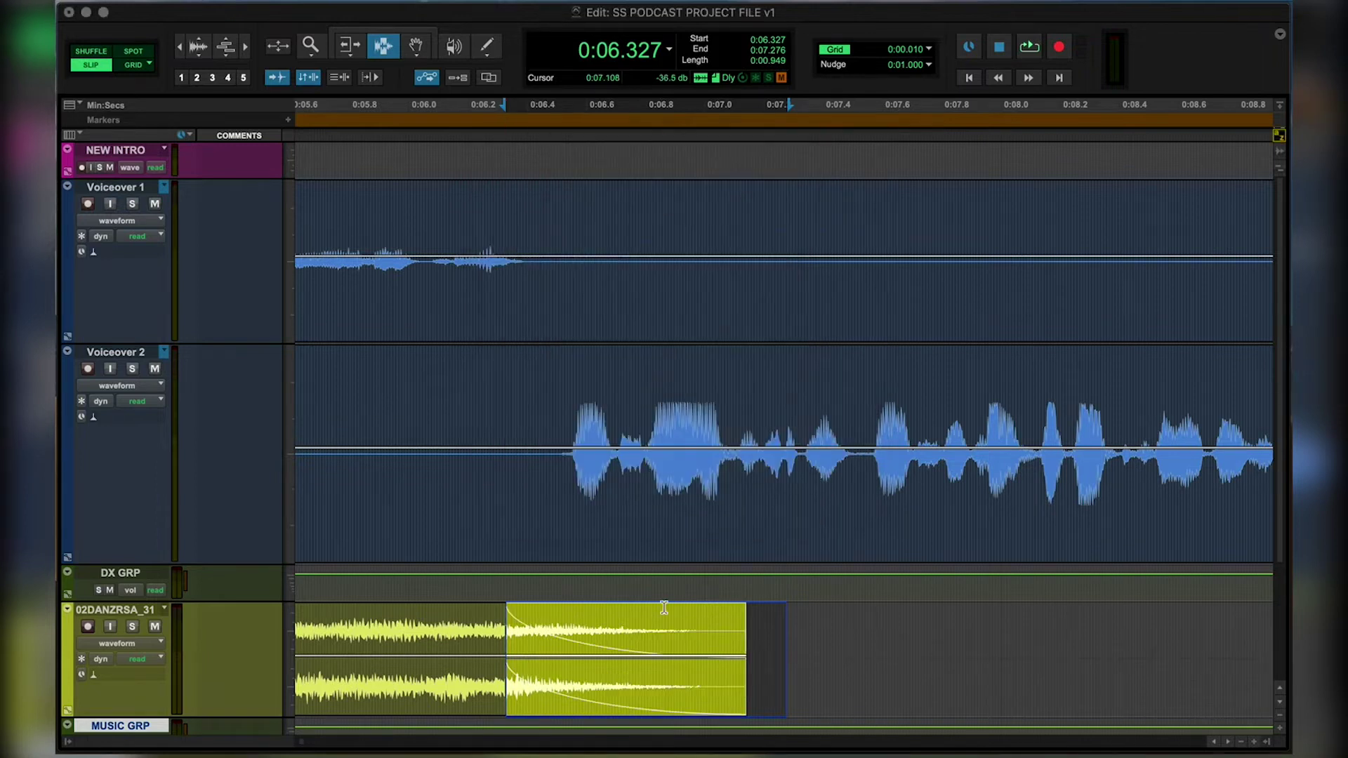
Play back the faded music ending from inside the clip.
left_click(569, 635)
key("super+bracketleft")
key("super+bracketleft")
left_click(646, 629)
key("space")
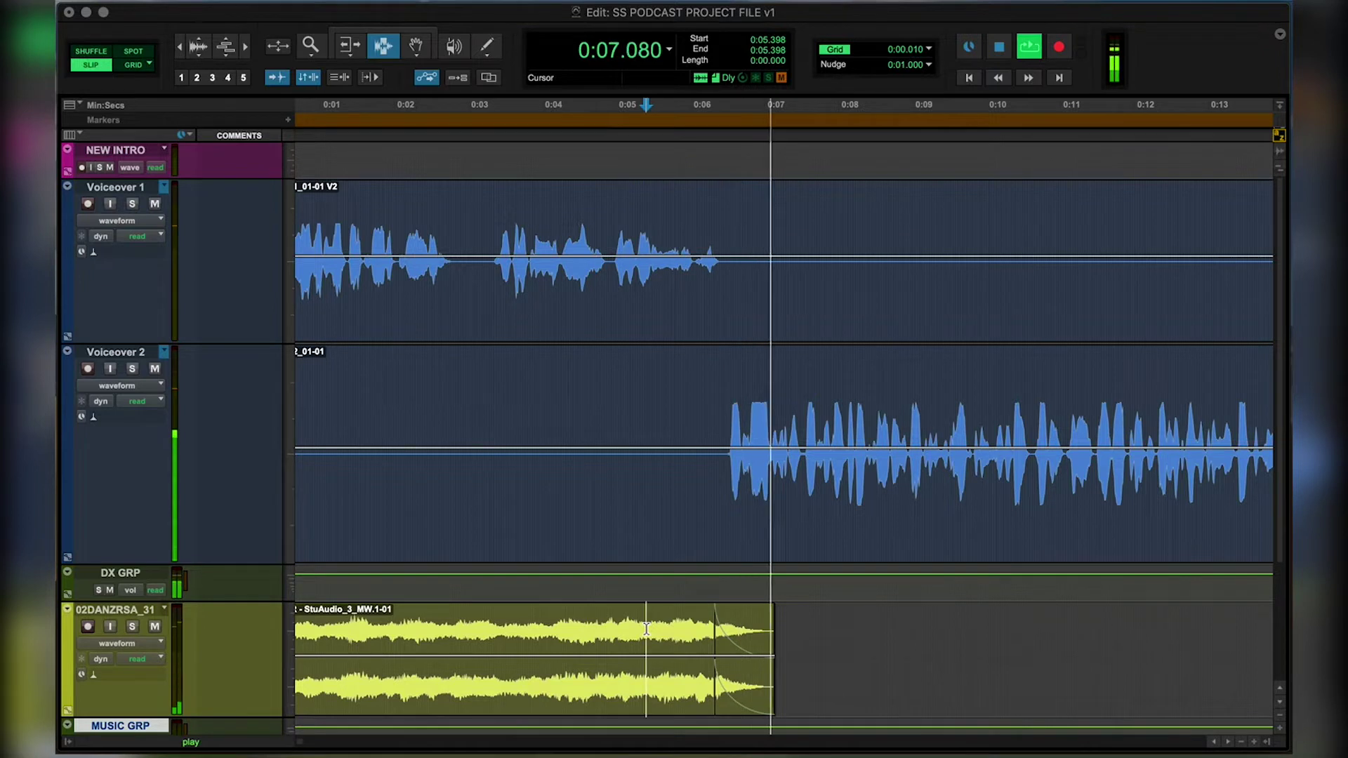
Stop playback and copy the faded music clip at the session start.
key("super+bracketleft")
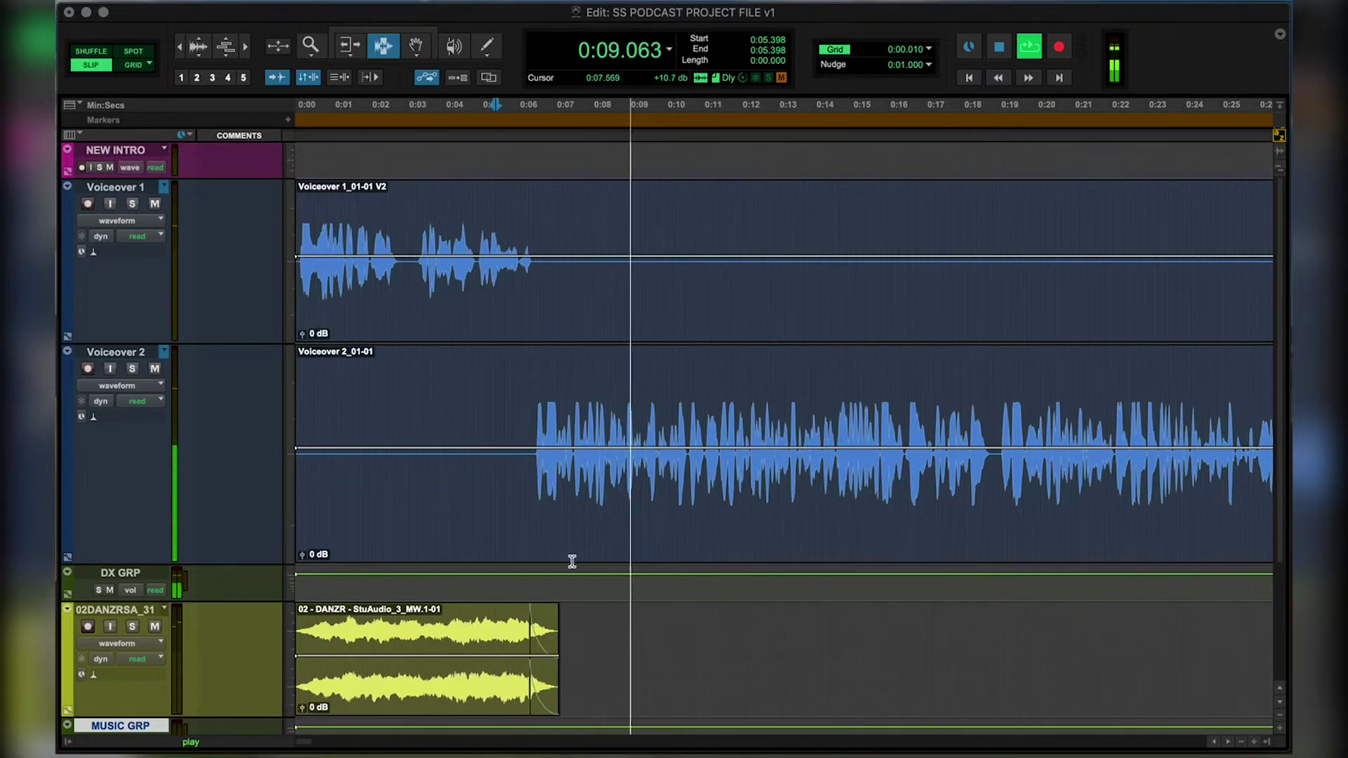
key("space")
key("super+bracketleft")
key("super+bracketleft")
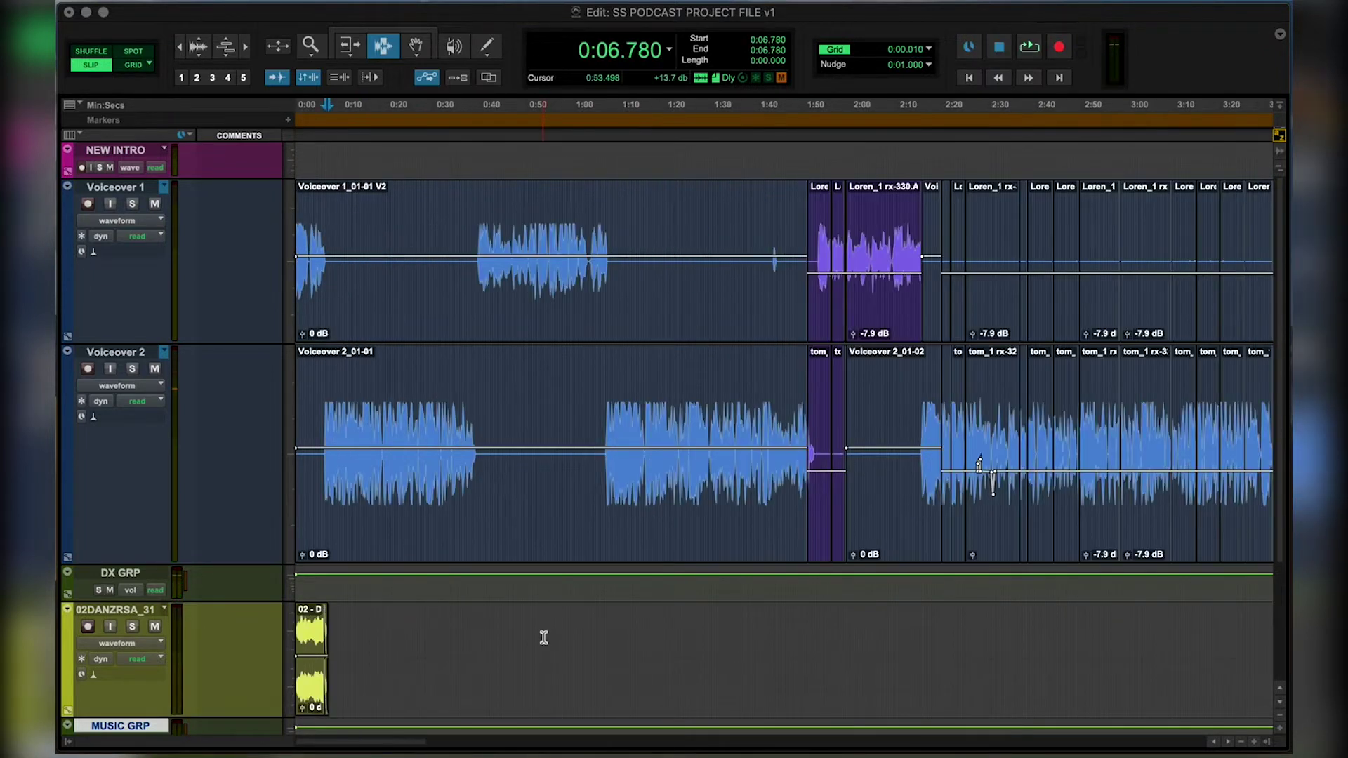
left_click(342, 627)
left_click_drag(342, 626, 196, 632)
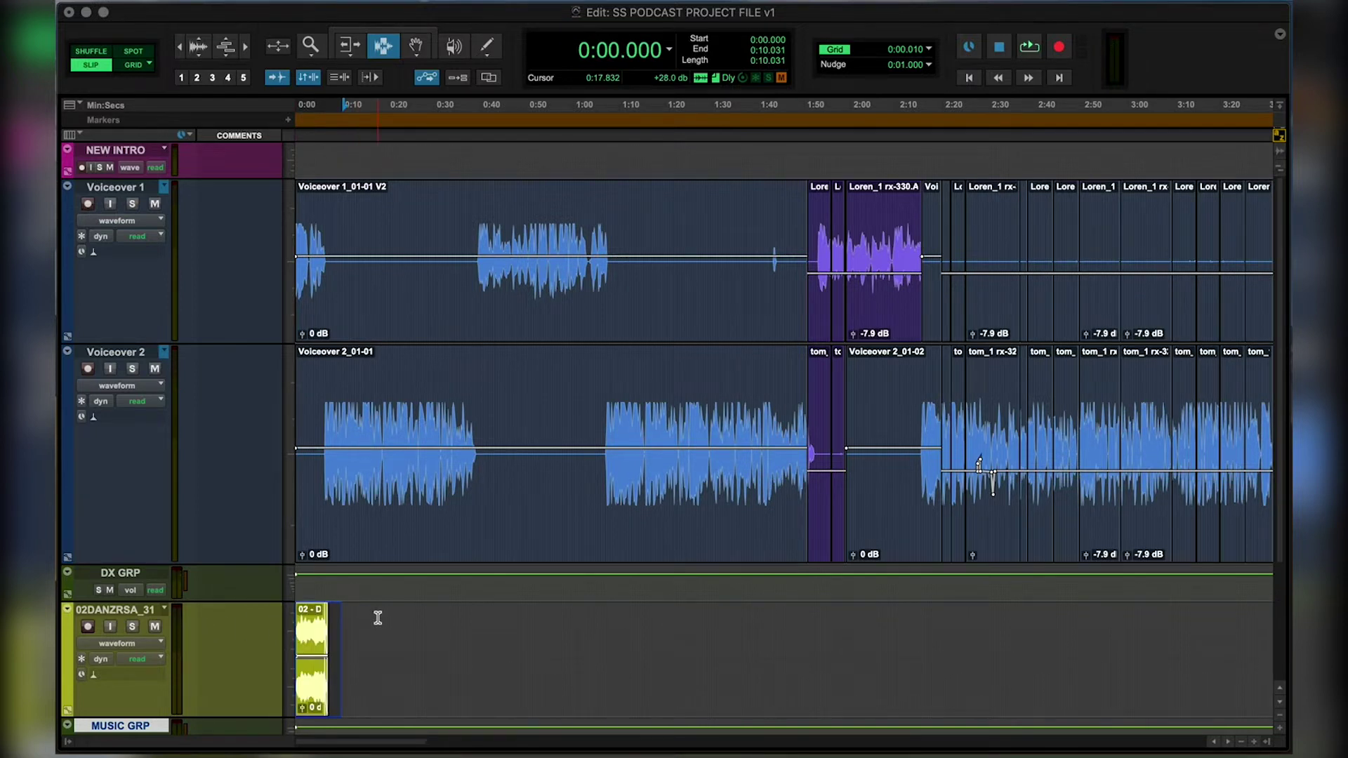
left_click(327, 623)
Paste the music clip at 22:15.298 on the music track and play it back.
left_click(587, 627)
key("super+bracketleft")
key("super+bracketleft")
key("super+bracketleft")
key("super+bracketleft")
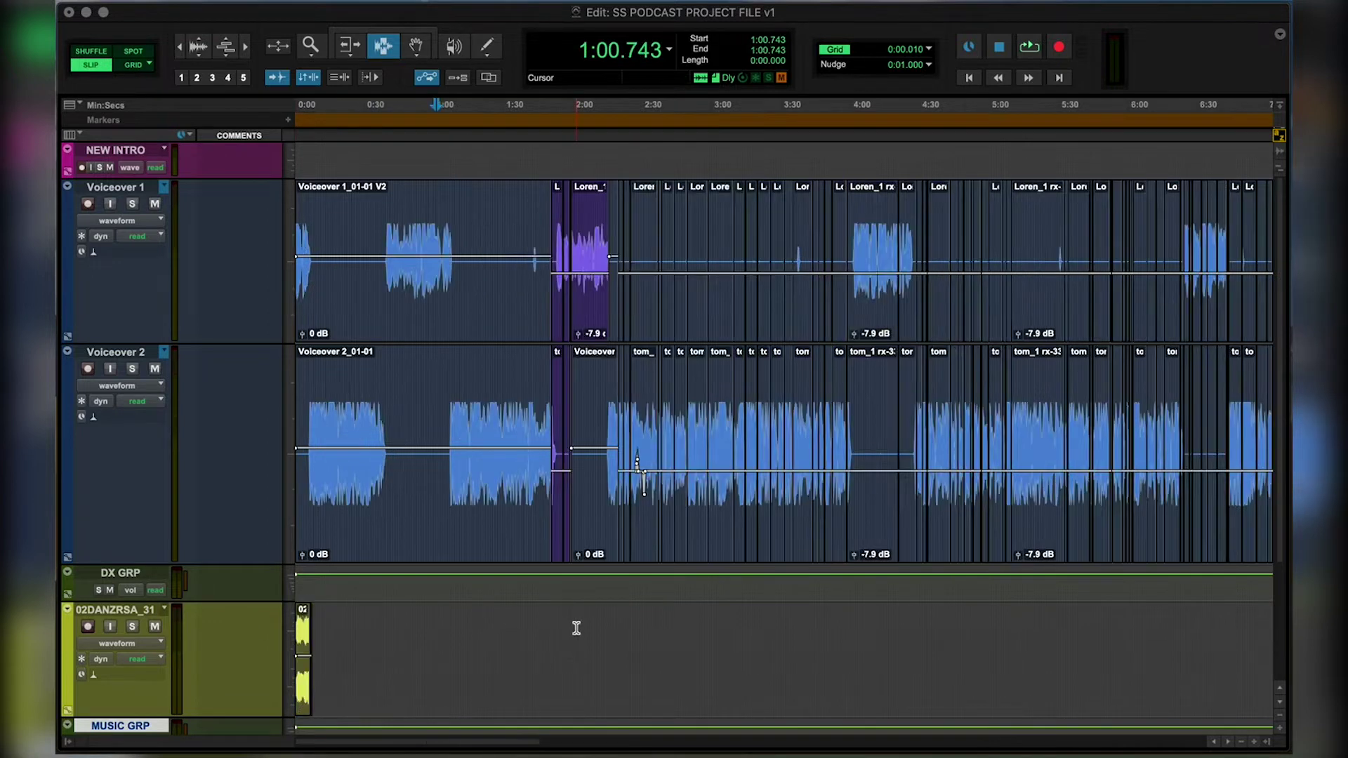
left_click(693, 617)
key("super+bracketright")
key("super+bracketright")
key("super+bracketright")
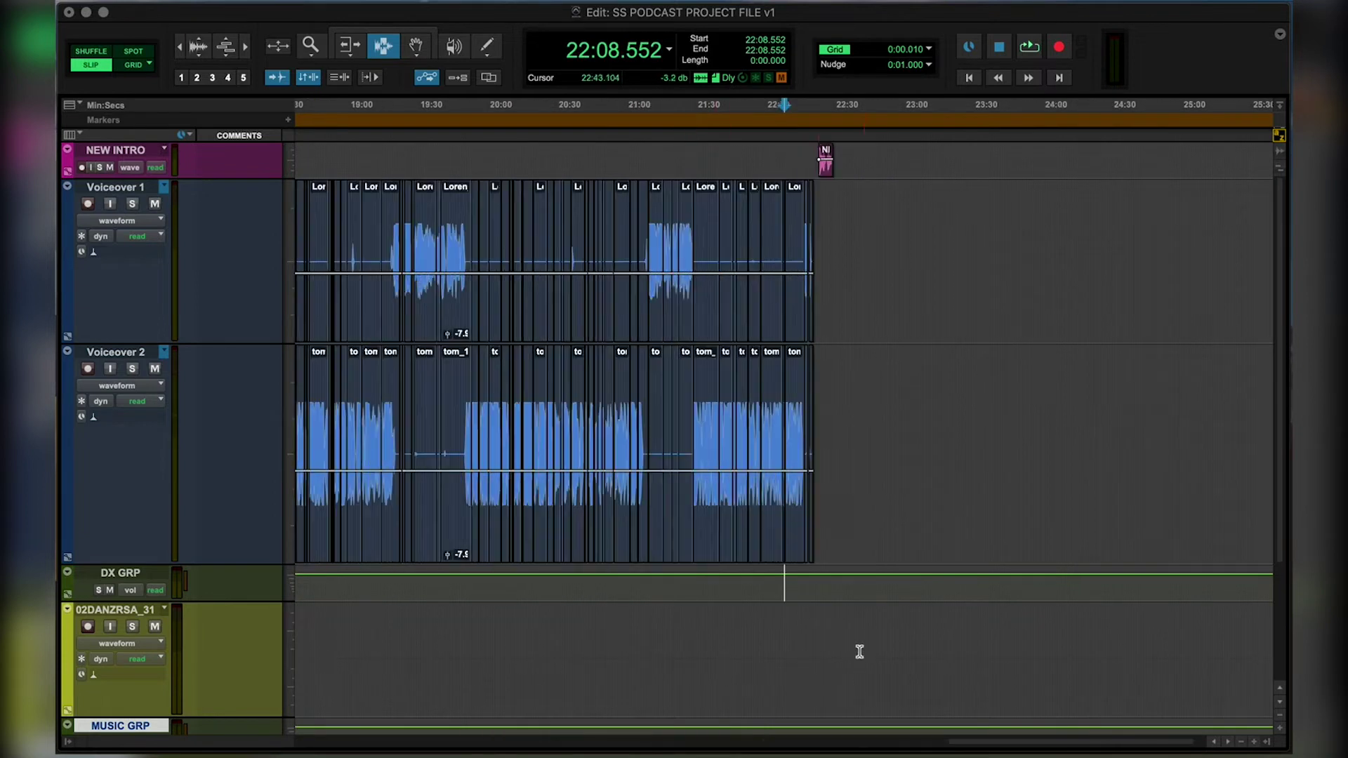
left_click(818, 618)
key("super+bracketright")
key("super+bracketright")
left_click(636, 640)
key("super+bracketright")
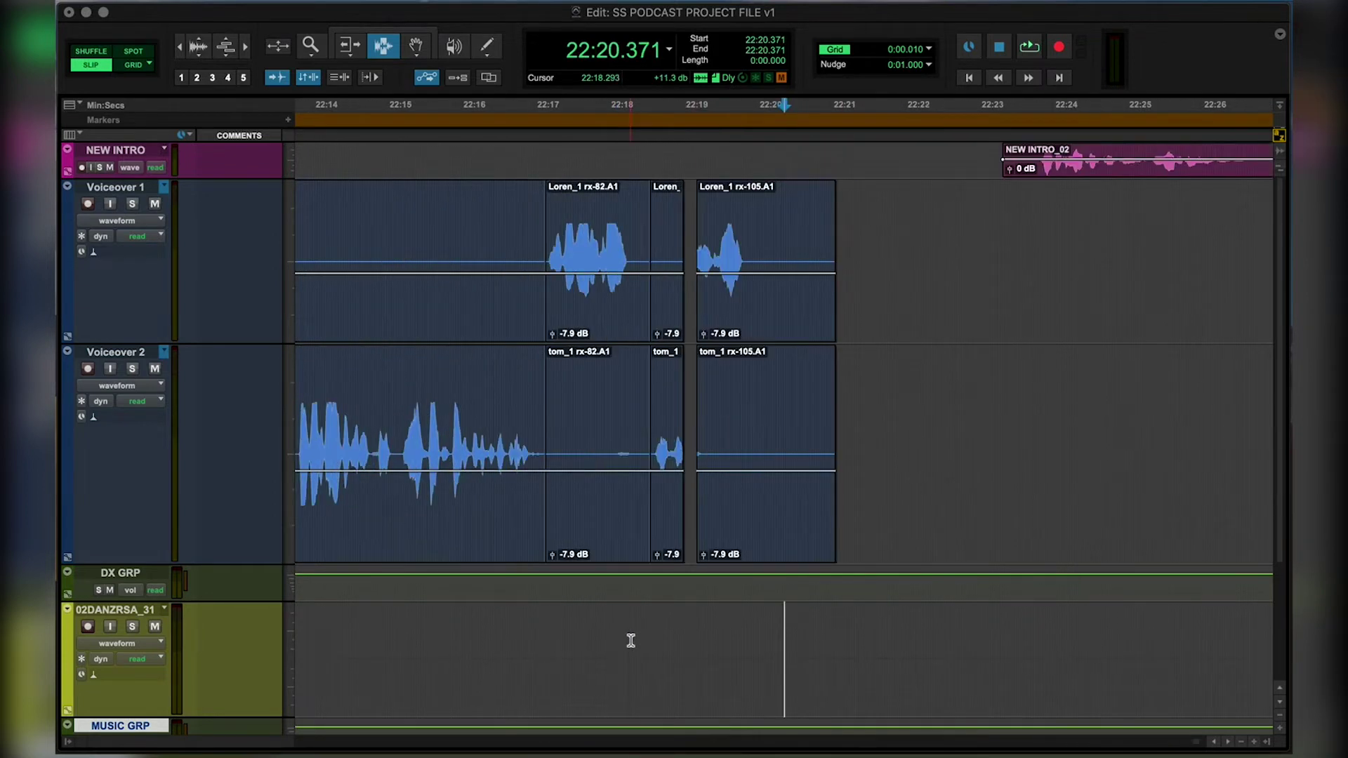
left_click(409, 629)
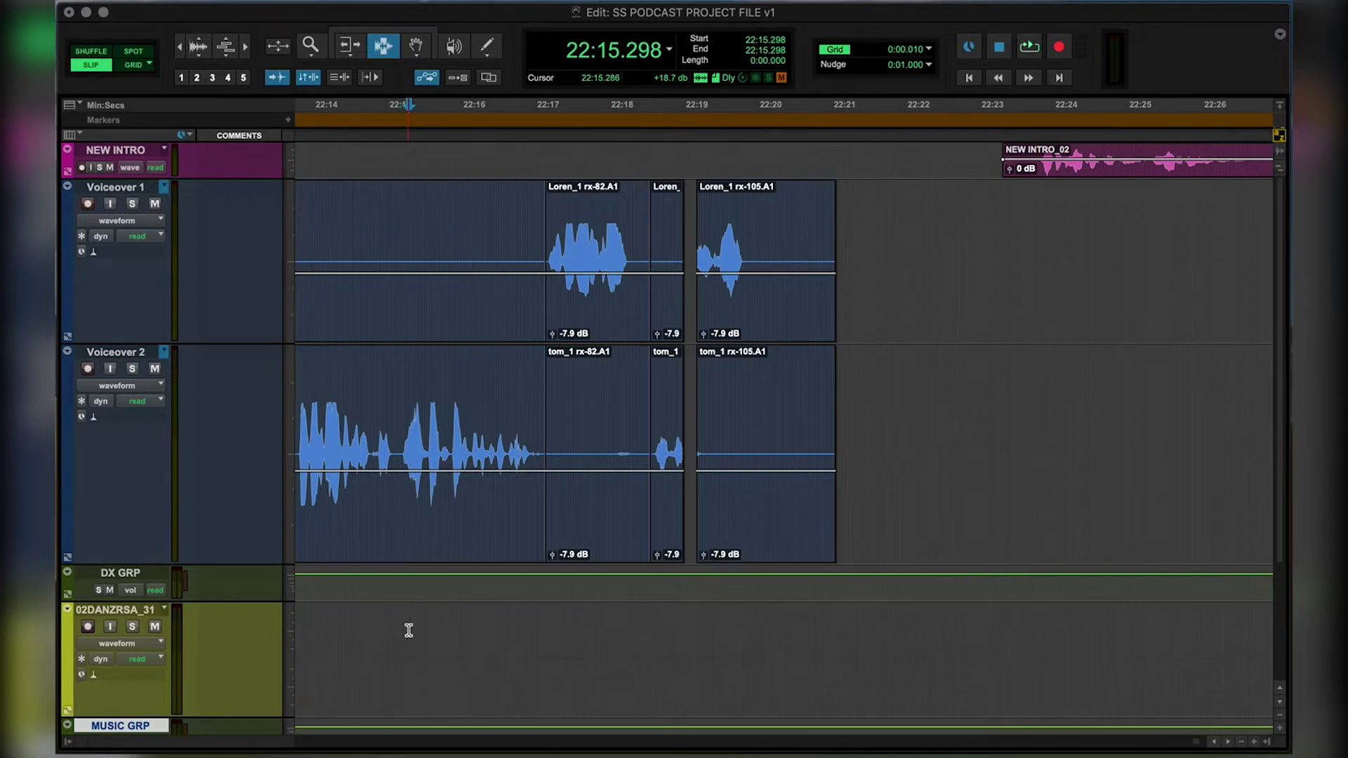
key("super+v")
left_click(344, 642)
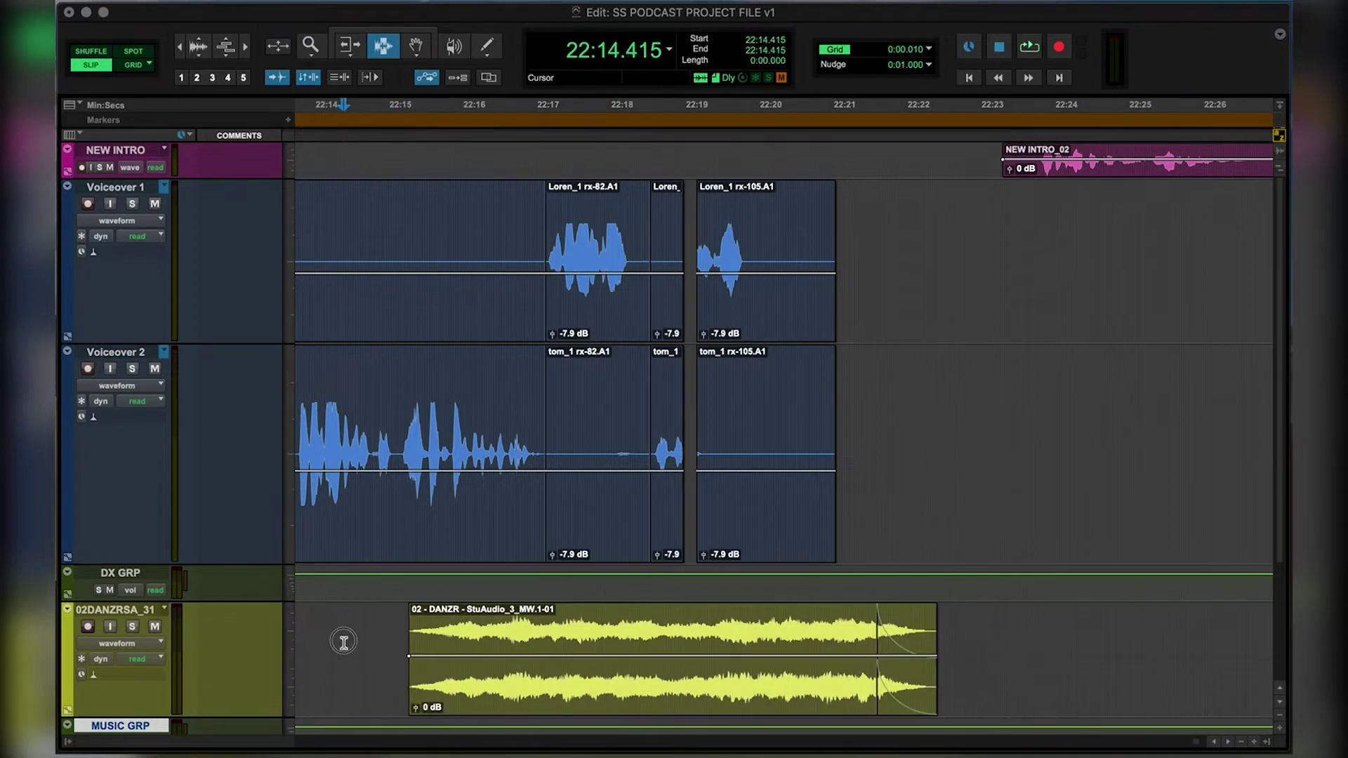
key("space")
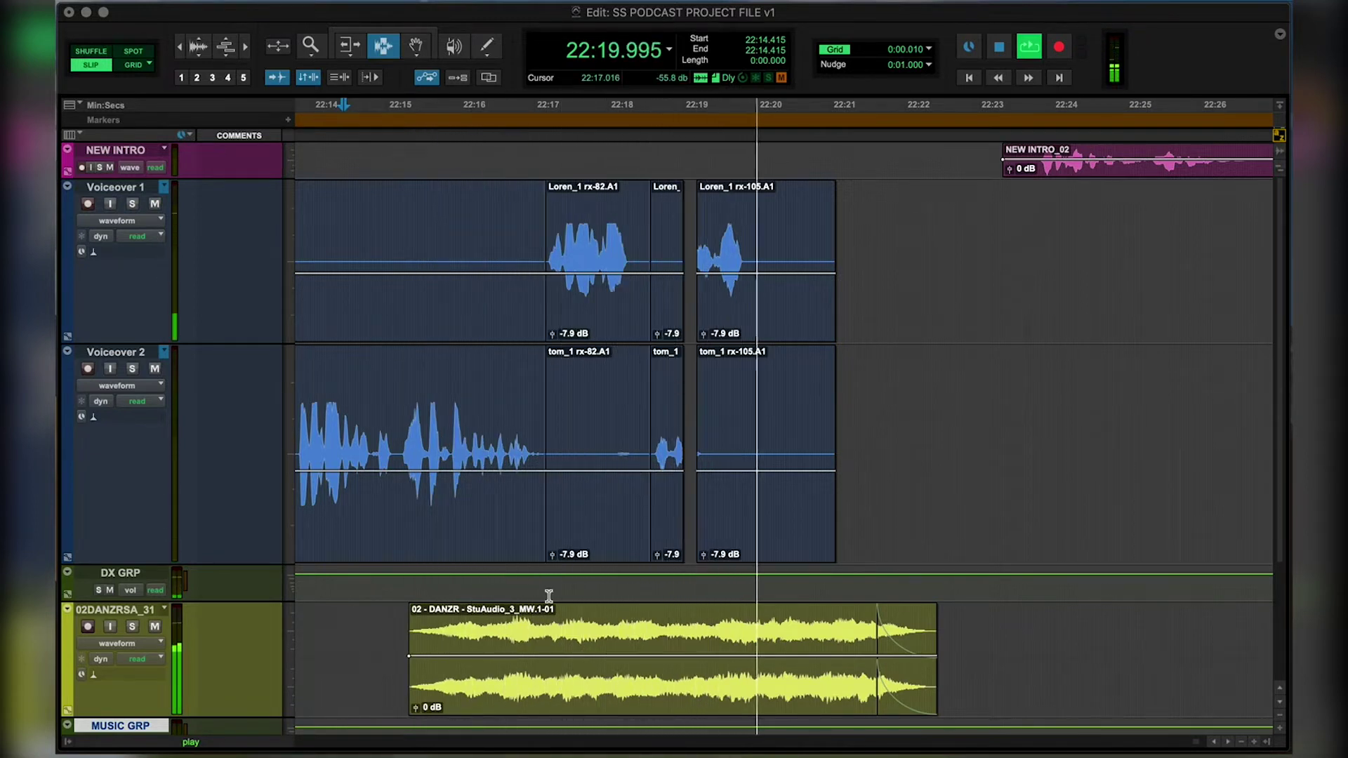
Stop playback near 22:20.3 and make the MUSIC GRP track taller.
scroll(787, 548, "down", 4)
left_click(783, 495)
left_click(780, 466)
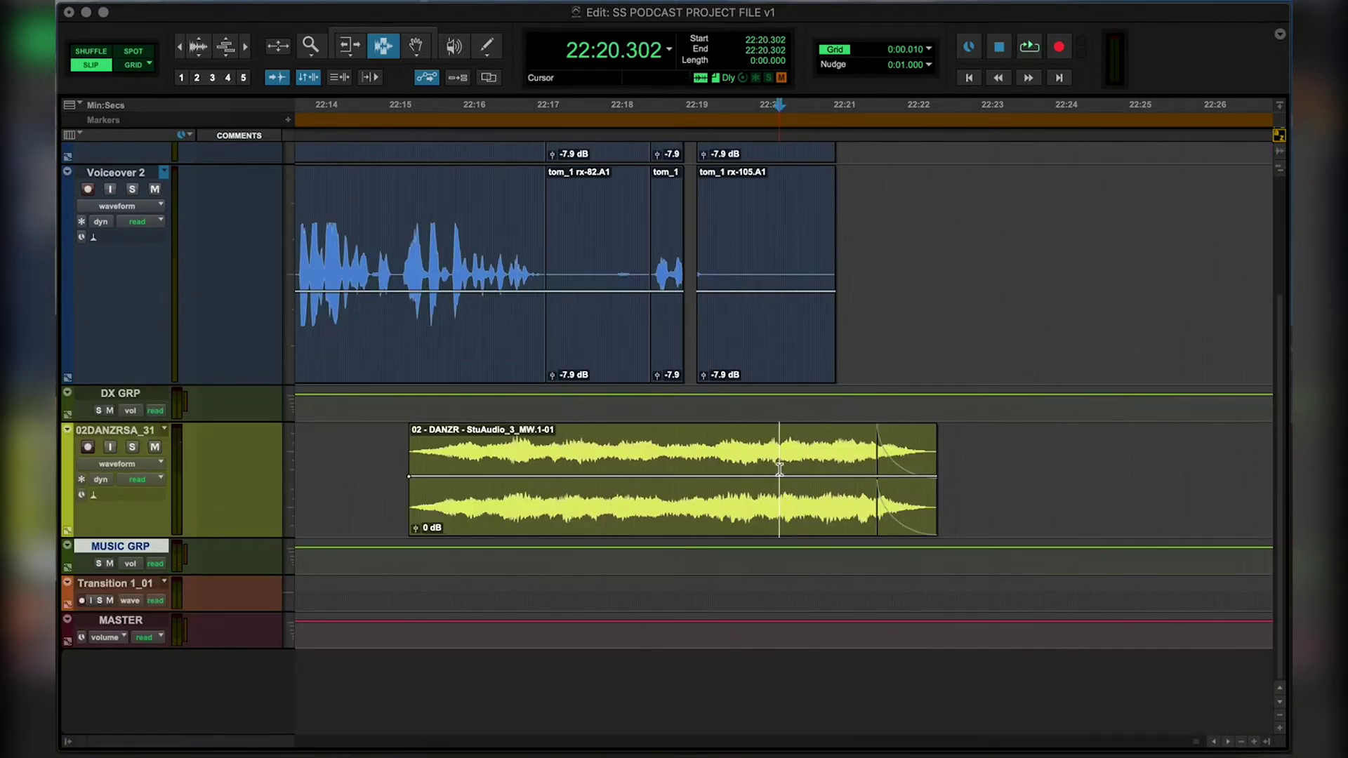
left_click(174, 575)
left_click_drag(174, 575, 174, 670)
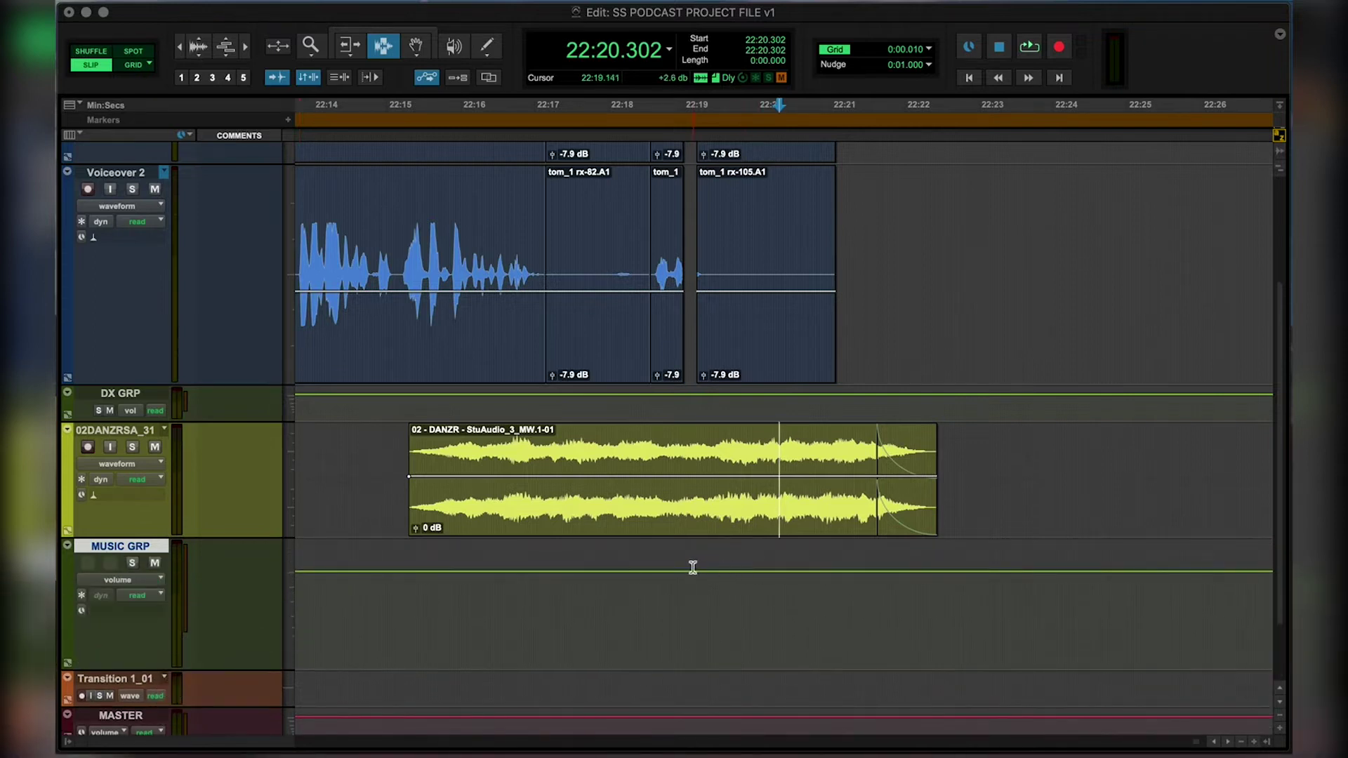
Keep automation on read and show 02DANZRSA_31's volume automation line.
key("F8")
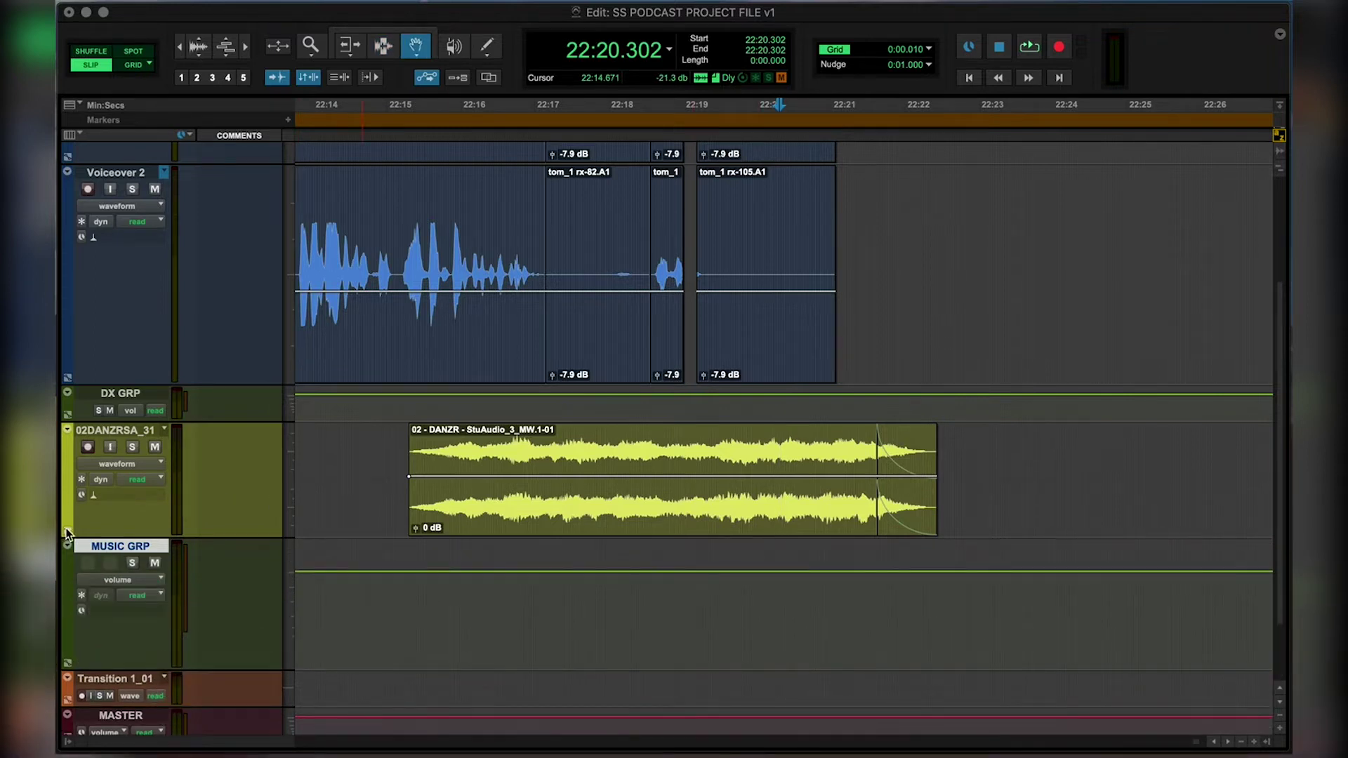
left_click(126, 477)
left_click(128, 481)
key("ctrl+minus")
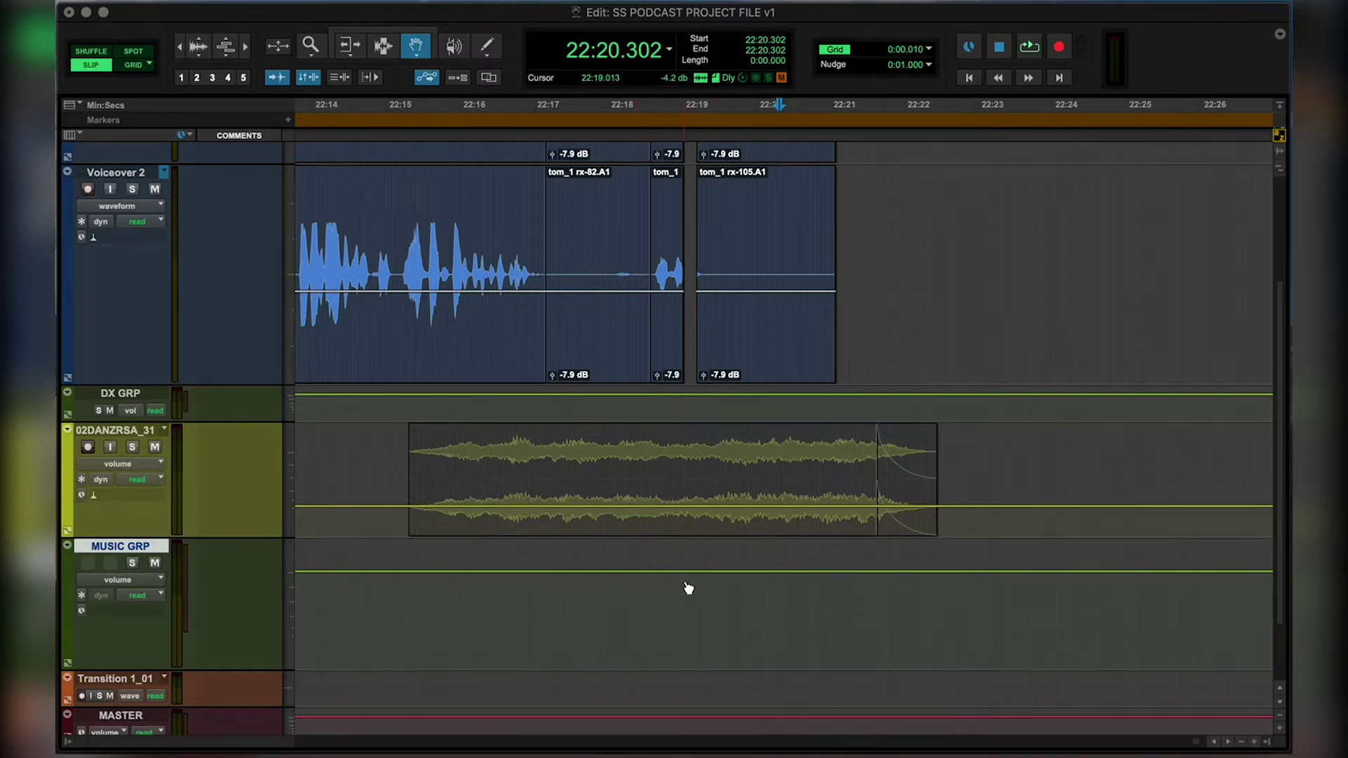
Zoom in around 22:19.8 and make the 02DANZRSA_31 track much taller.
scroll(686, 587, "up", 3)
key("F7")
left_click(741, 252)
scroll(740, 251, "down", 3)
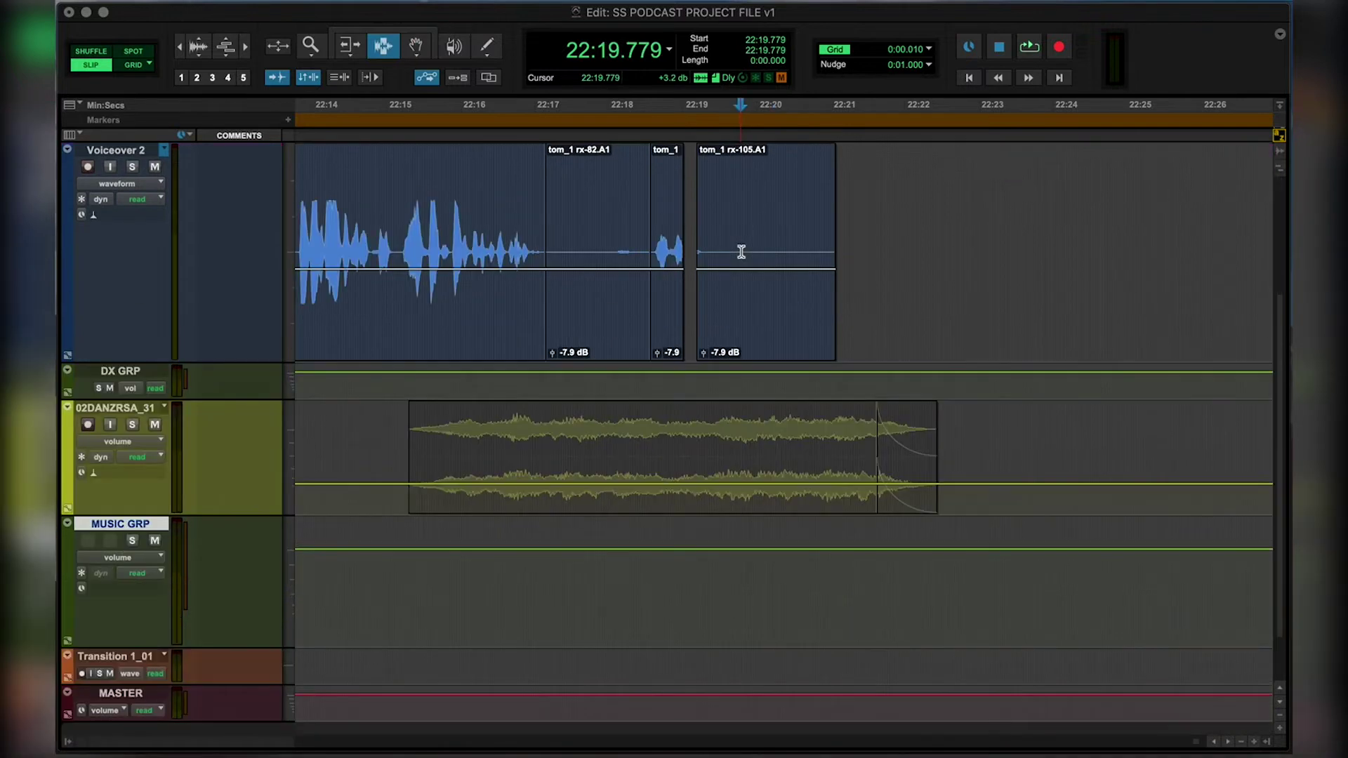
key("ctrl+e")
left_click_drag(164, 326, 281, 659)
Add two volume breakpoints ramping the music from -29.7 dB up to -23.2 dB.
key("F8")
left_click(695, 570)
left_click(844, 567)
mouse_move(846, 566)
left_mouse_down()
mouse_move(844, 532)
mouse_move(846, 546)
left_mouse_up()
left_click(708, 558)
left_click(694, 569)
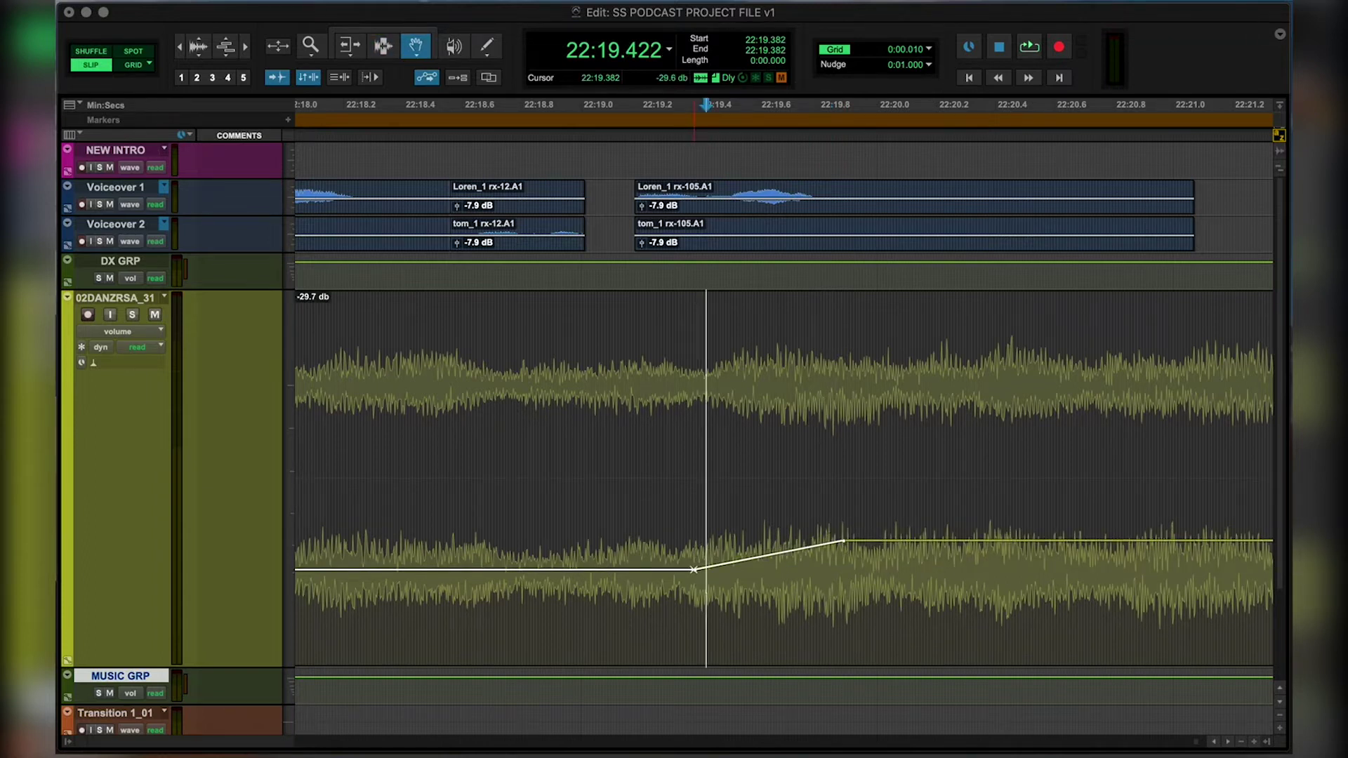
left_click(702, 574)
left_click(844, 543)
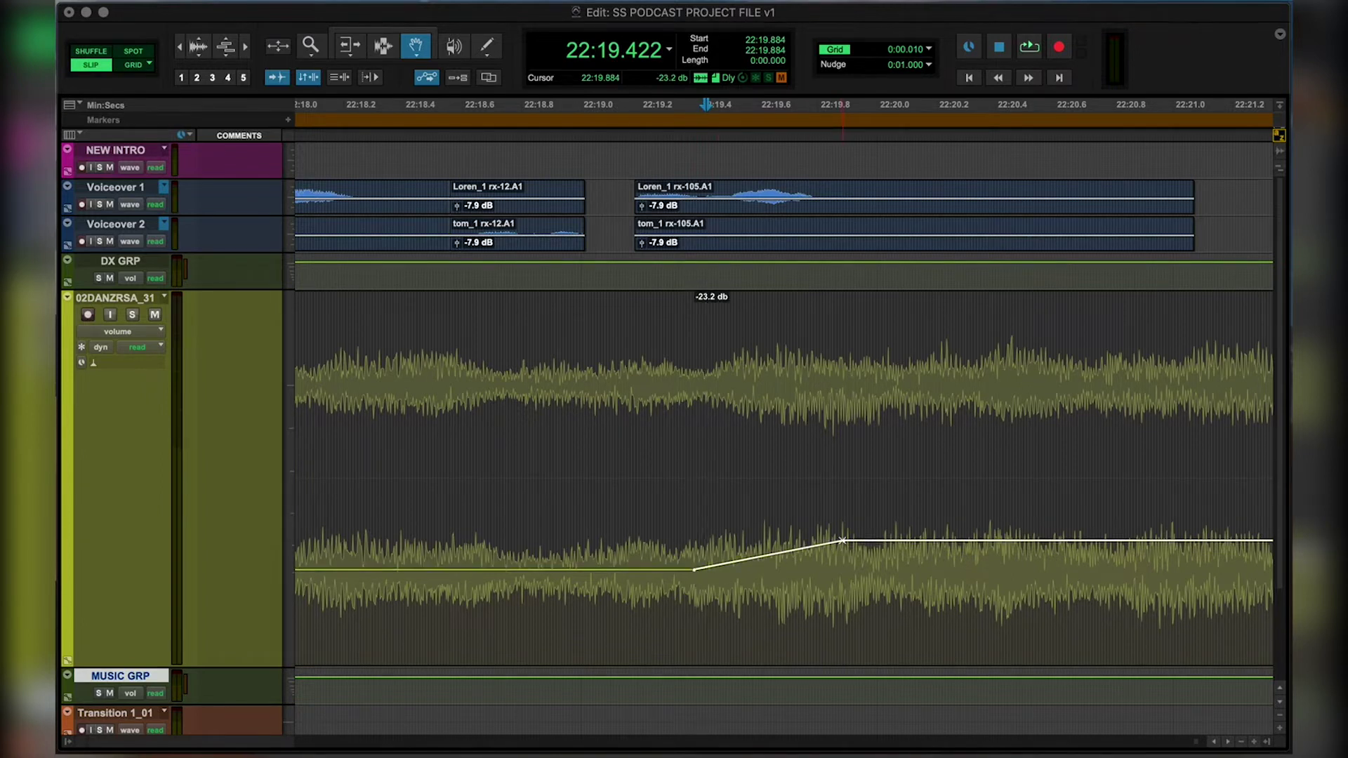
Audition the music volume ramp from 22:18.537.
key("F6")
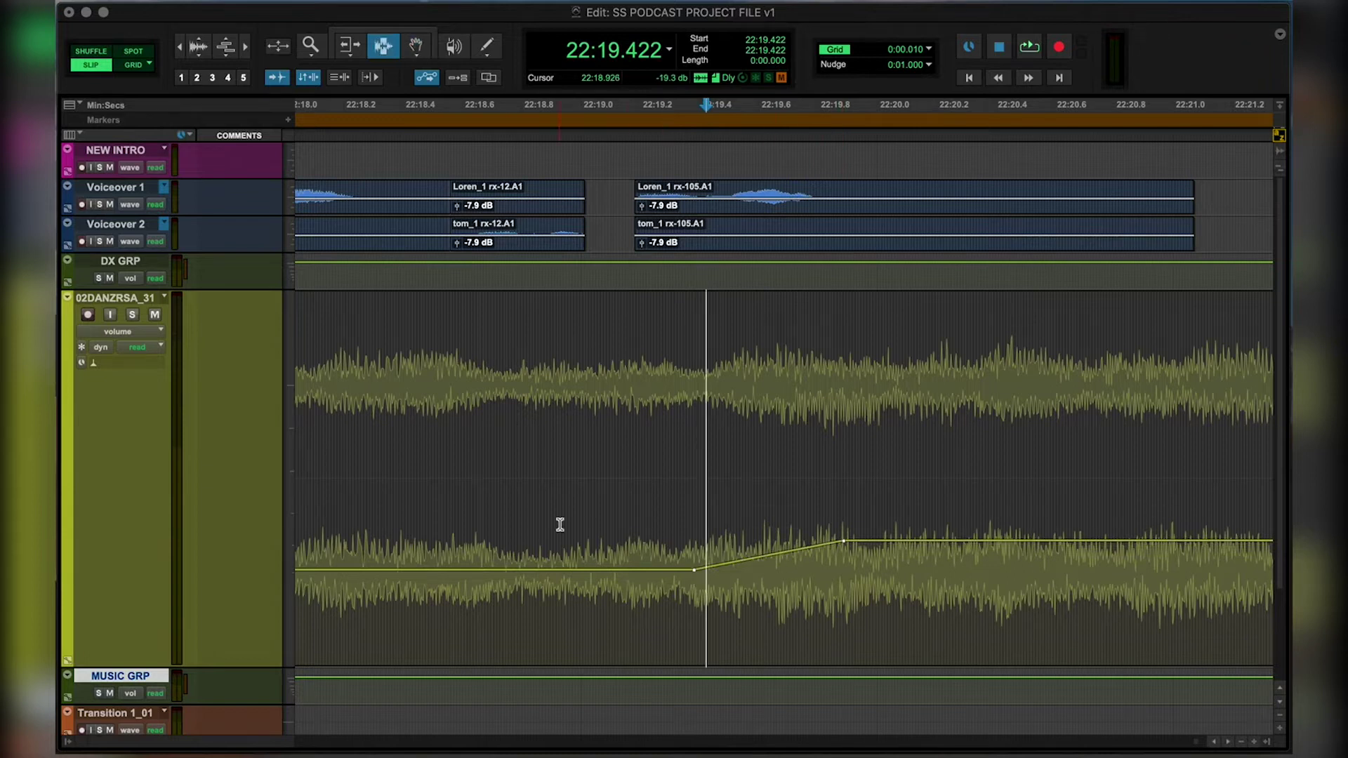
key("super+bracketleft")
left_click(613, 504)
key("space")
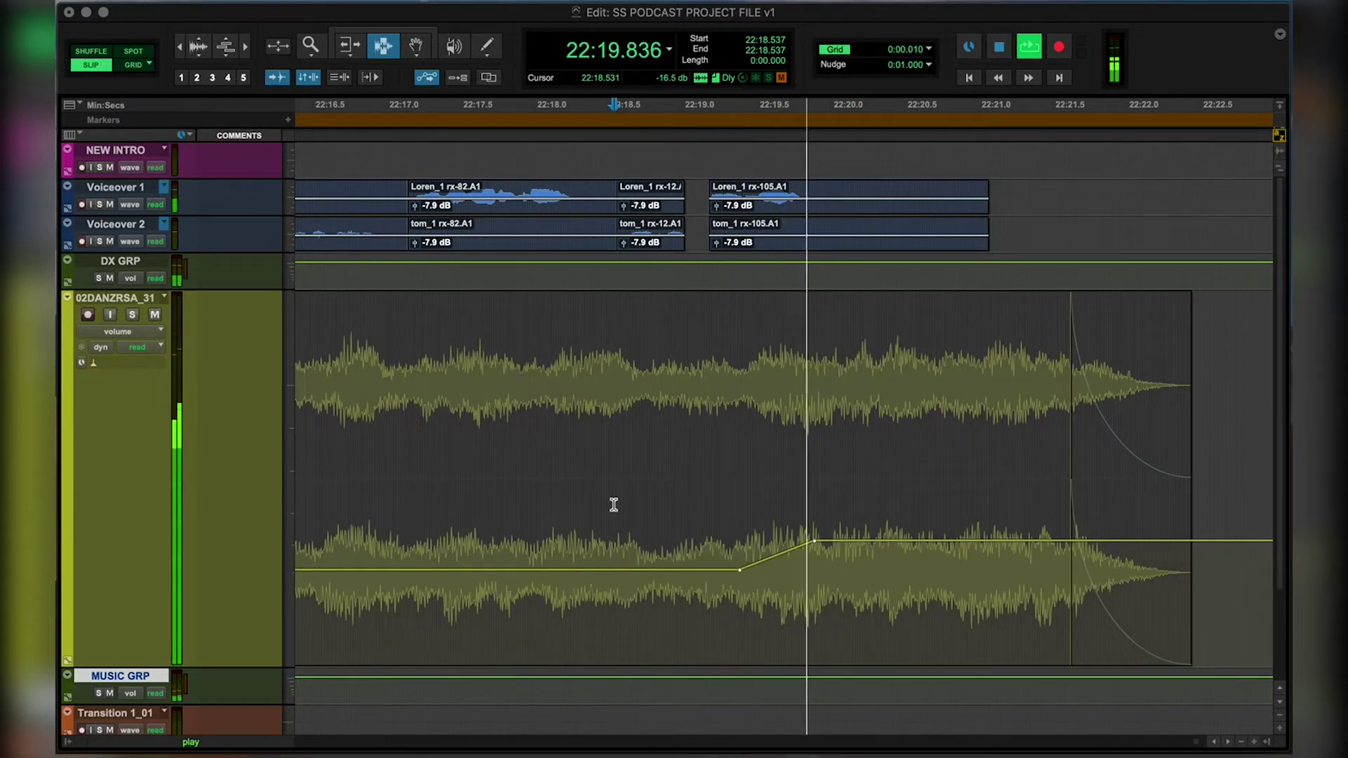
key("super+bracketleft")
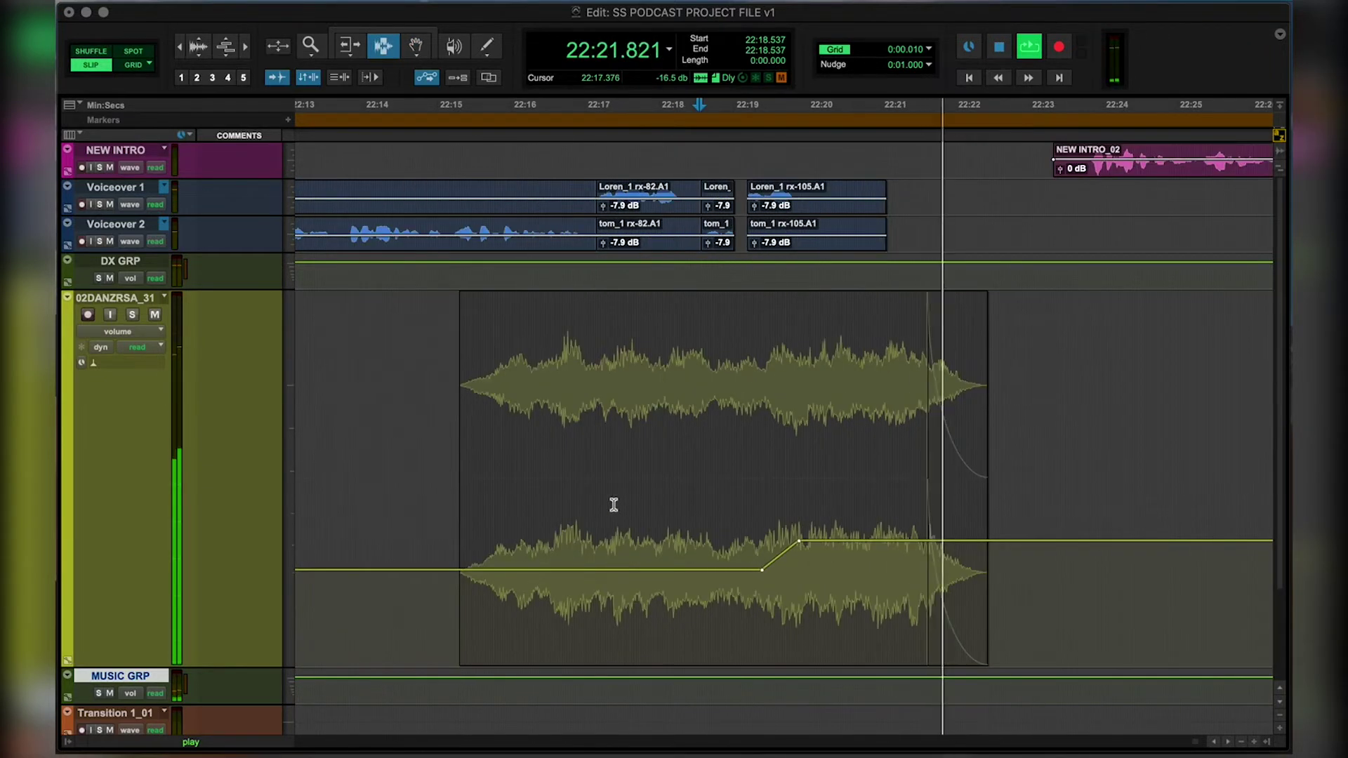
key("space")
Check the ramp point near 22:19.7, then zoom out to the whole music clip.
left_click(821, 514)
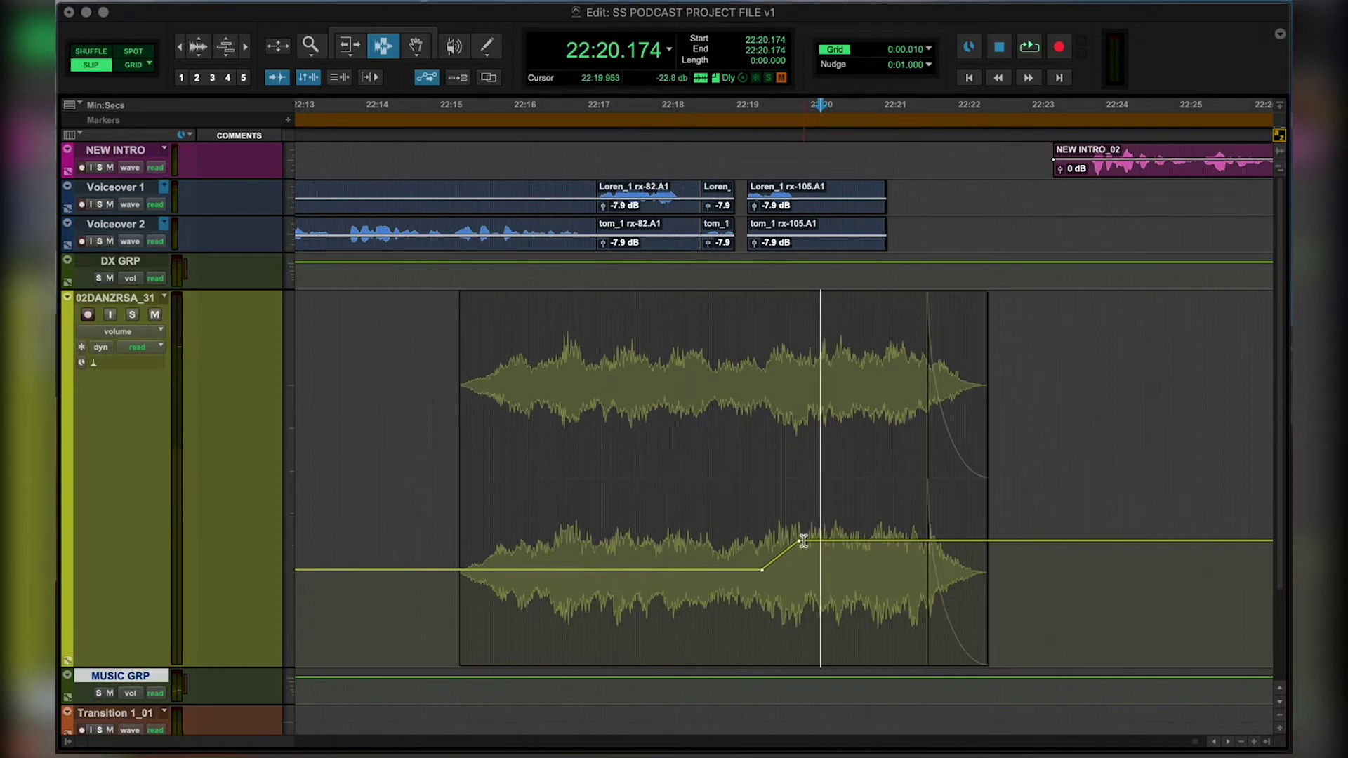
left_click(787, 512)
left_click(792, 562)
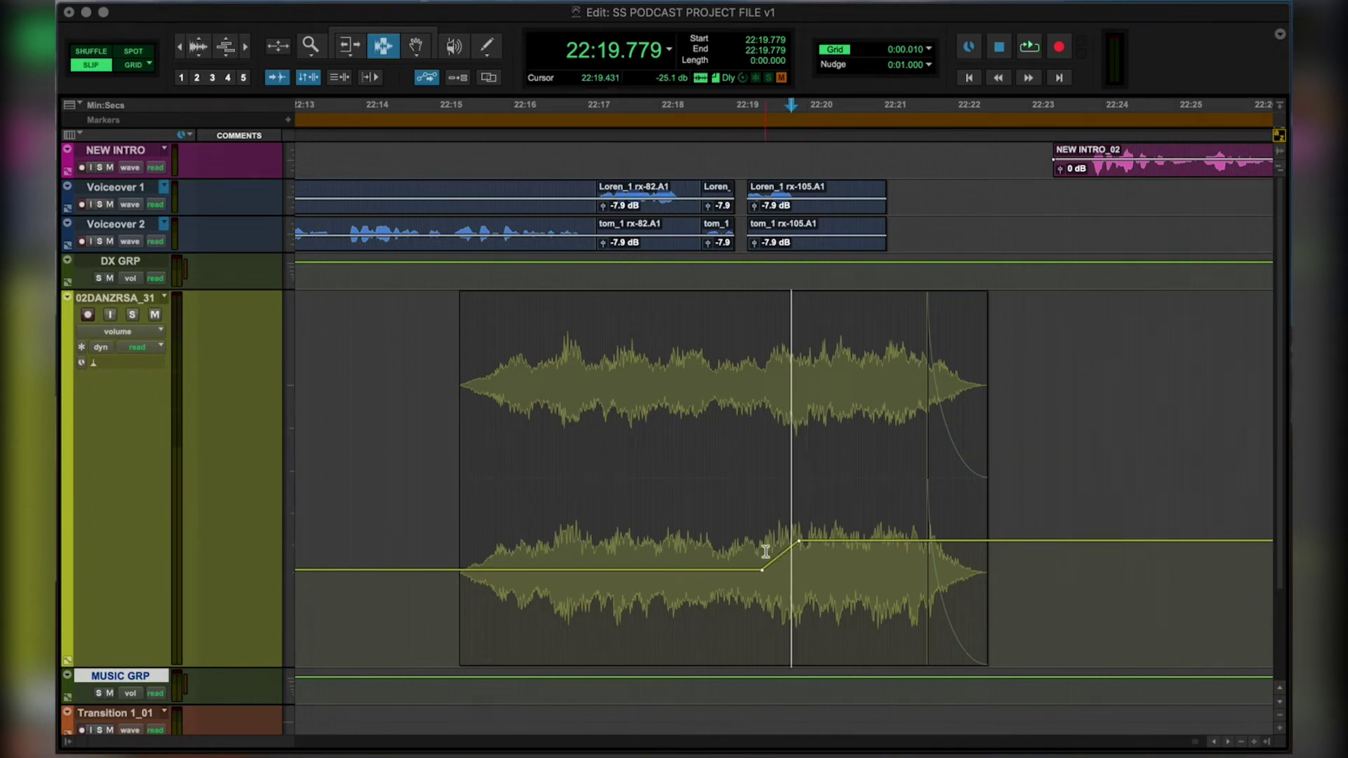
left_click(785, 511)
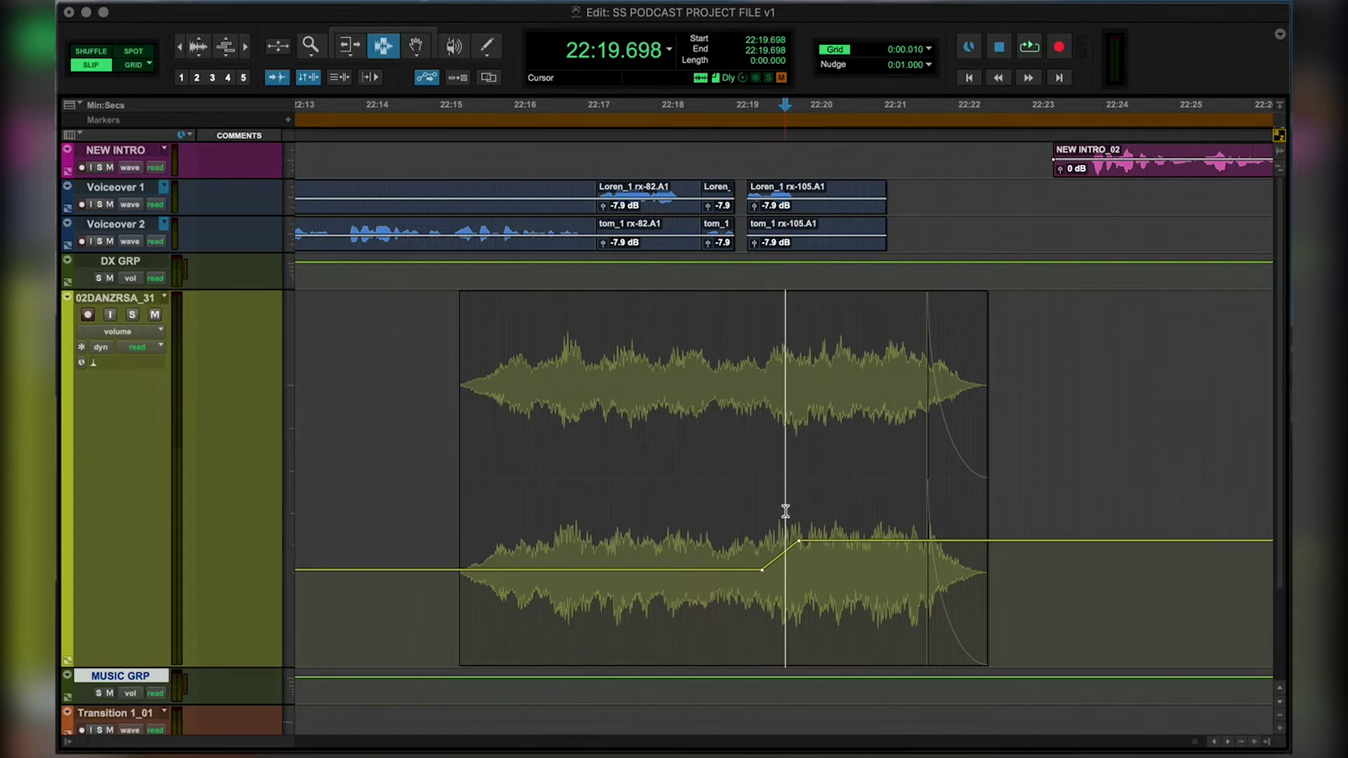
key("super+bracketleft")
left_click(717, 403)
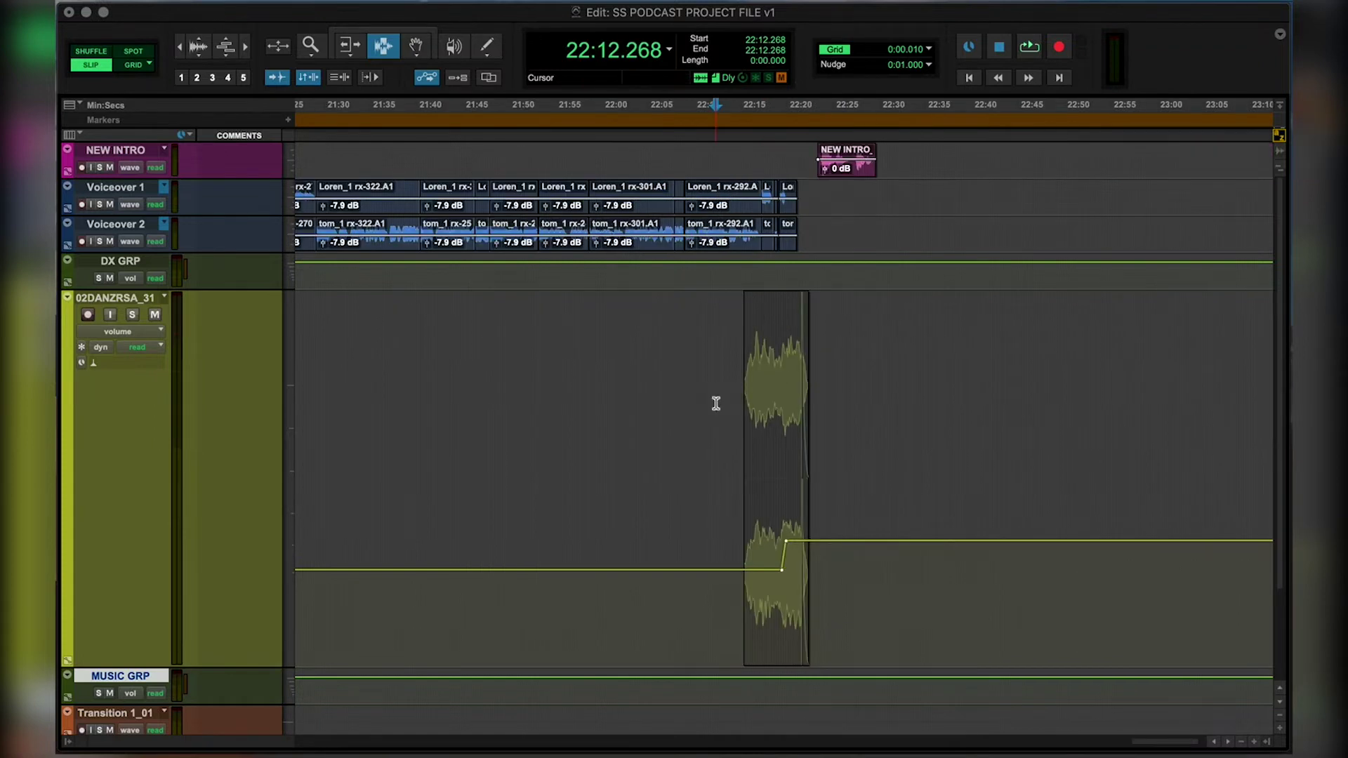
Zoom in near 0:02 and select the 0:02.809–0:03.256 voiceover pause on Voiceover 1 and the music track.
key("Return")
left_click(315, 347)
key("super+bracketright")
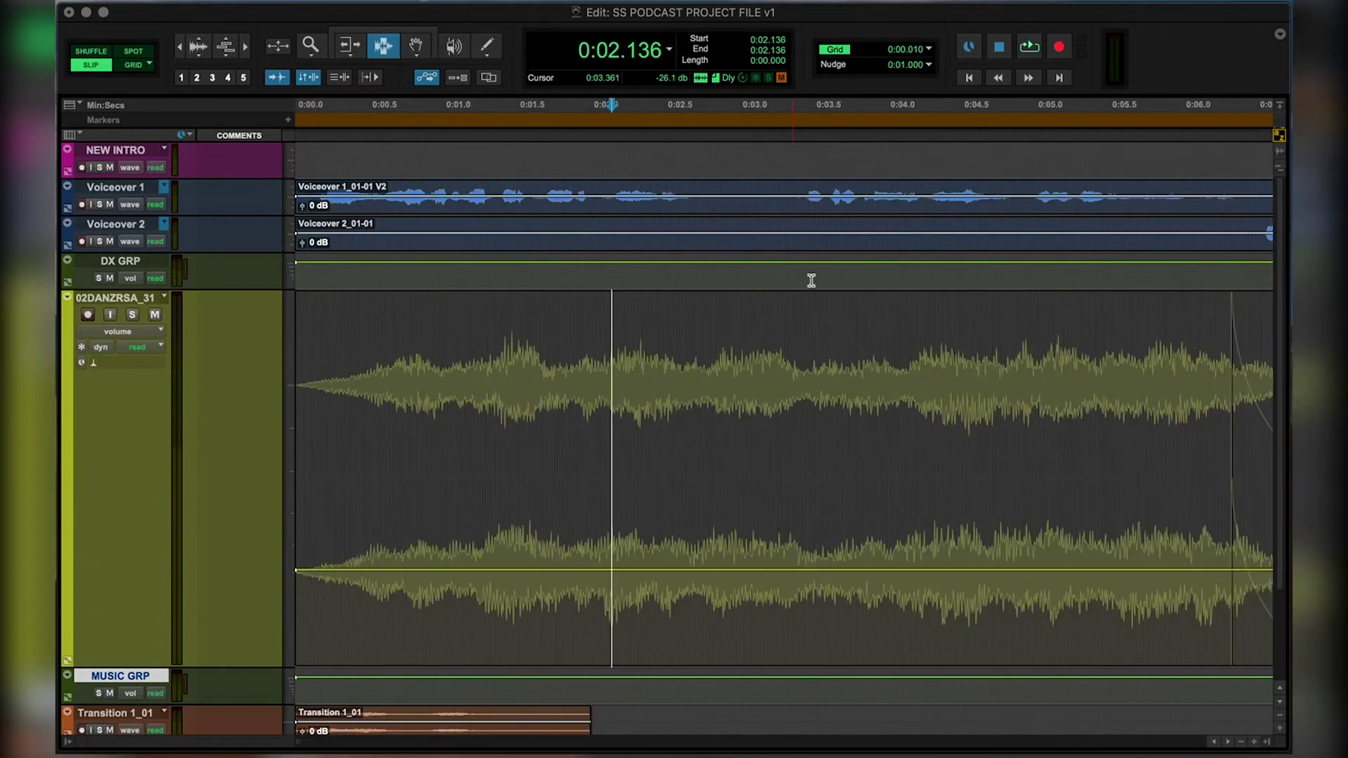
key("ctrl+Up")
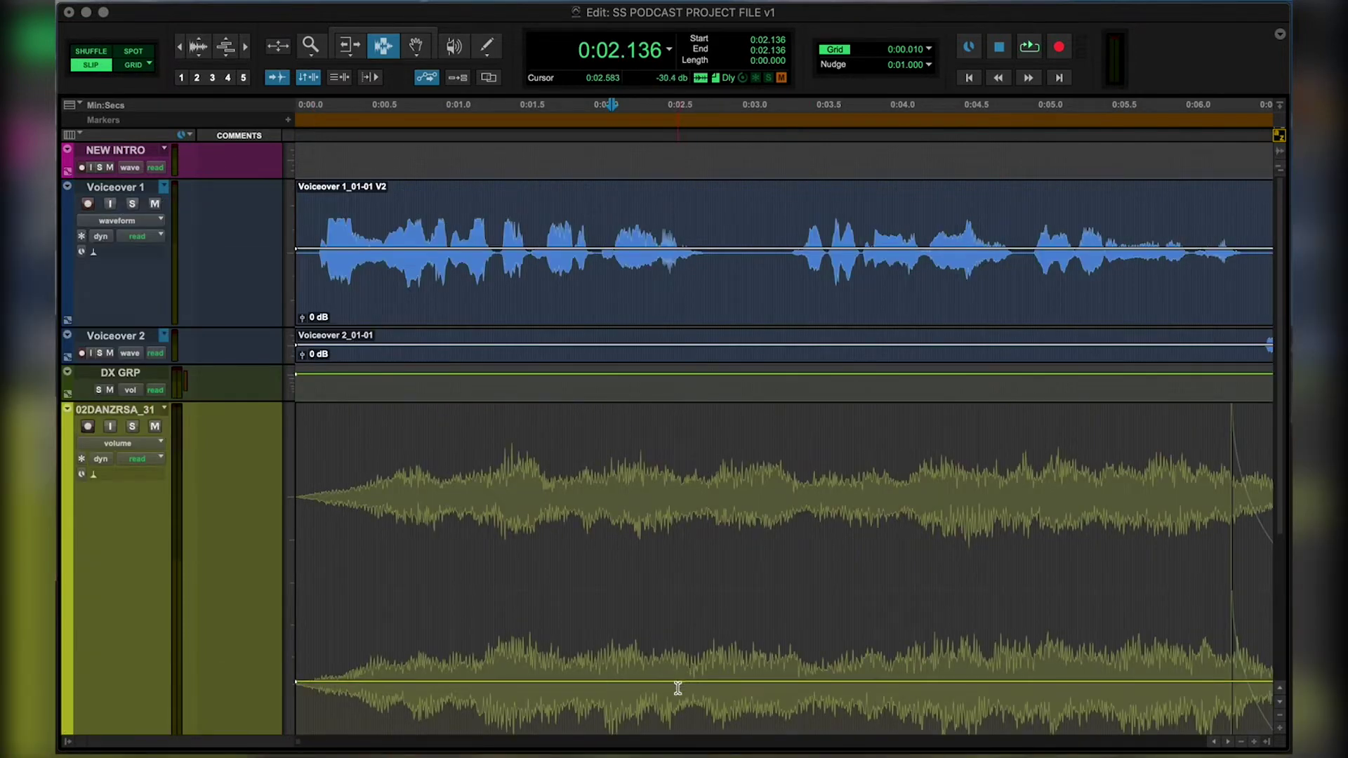
left_click_drag(705, 253, 773, 313)
left_click_drag(775, 243, 711, 246)
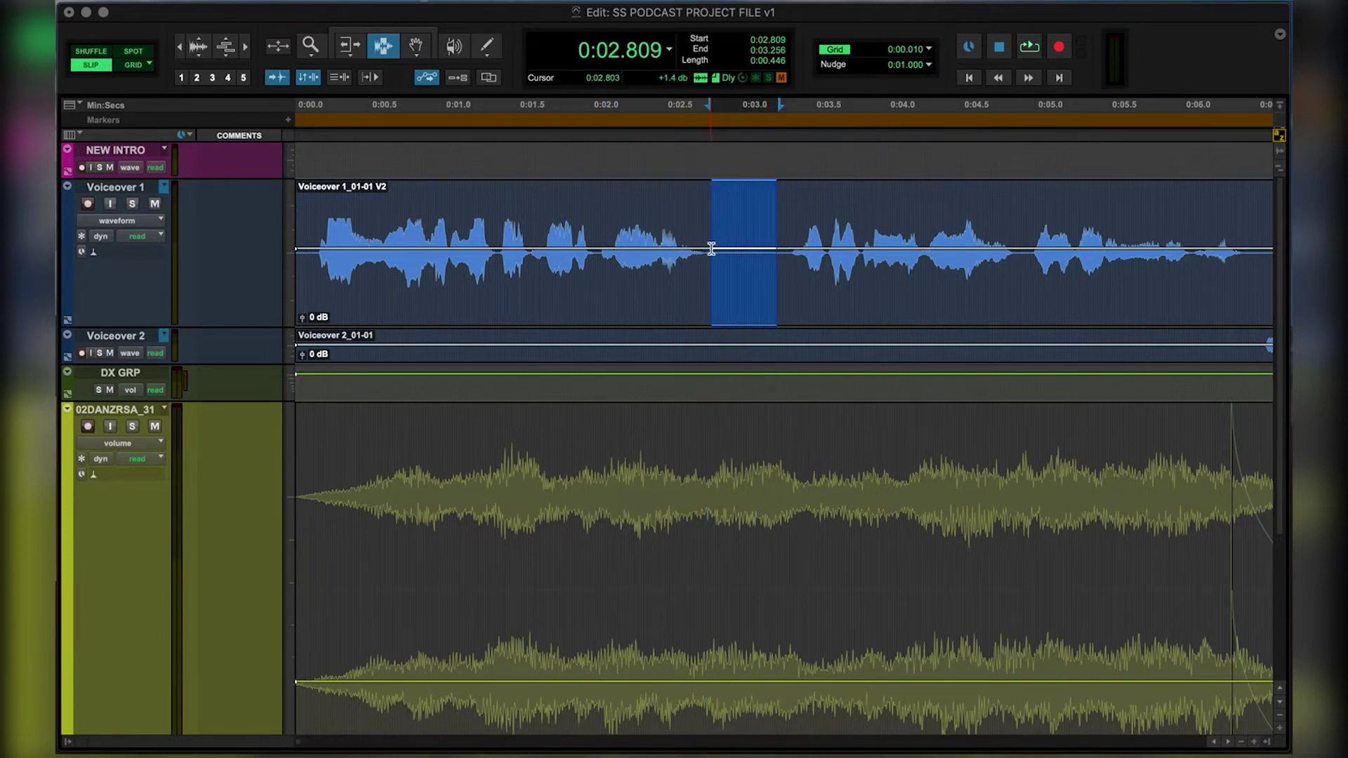
left_click(709, 474, "shift")
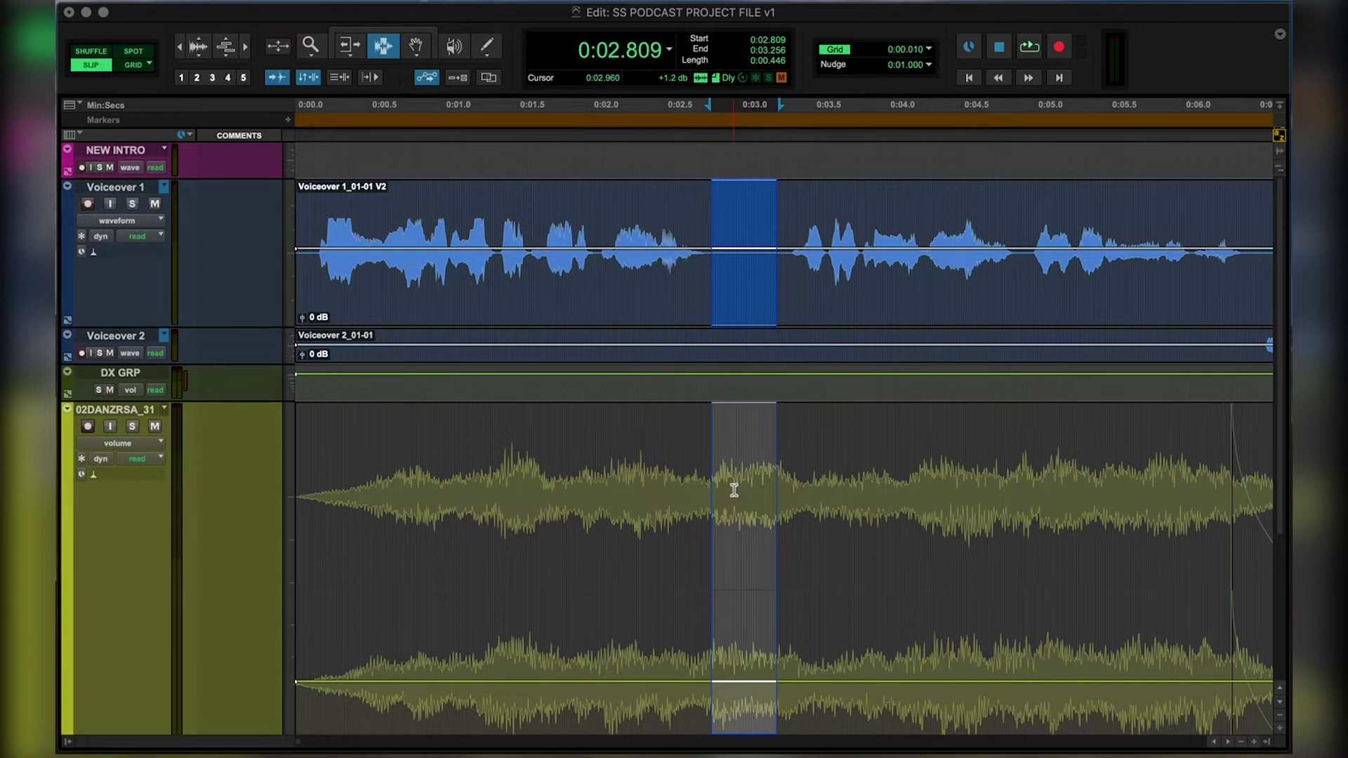
Trim the music up 3.5 dB in the selection and delete its edge breakpoints for gentle ramps.
key("super+7")
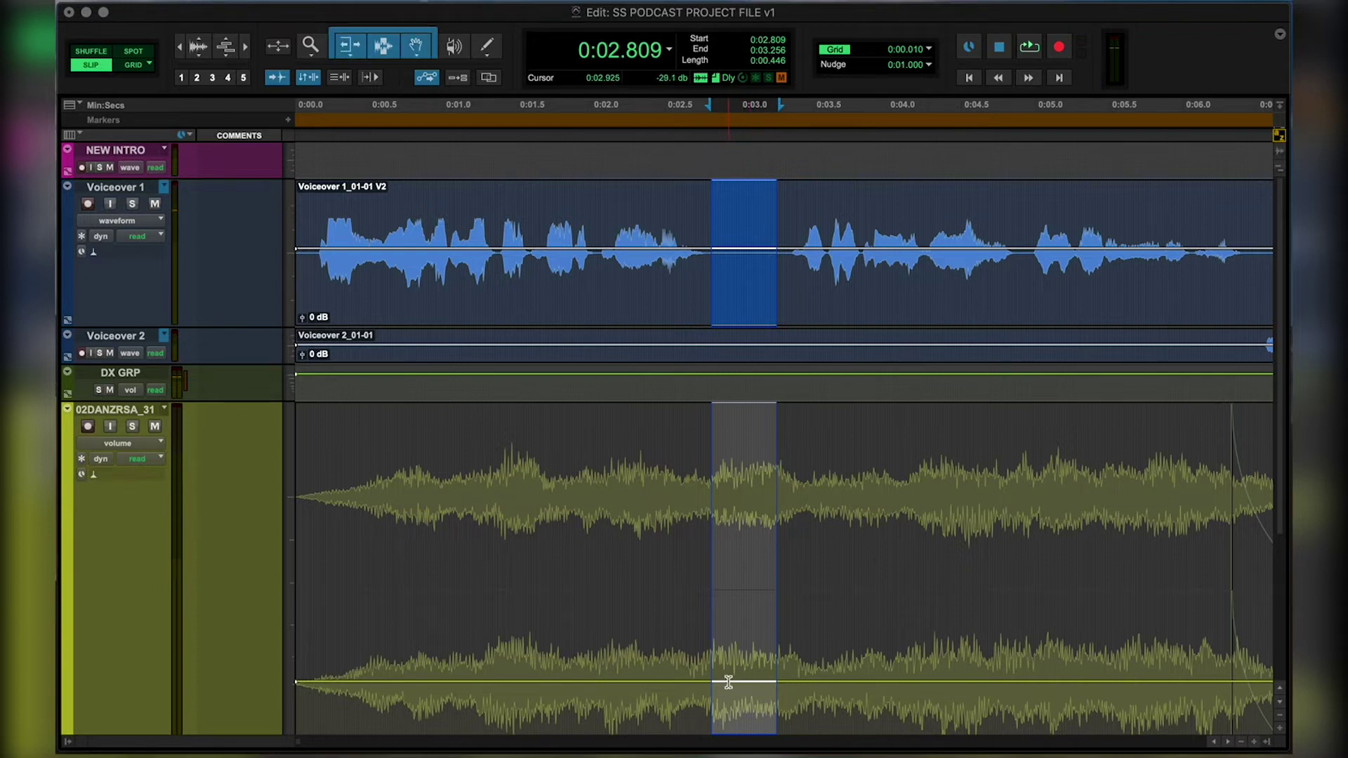
left_click_drag(731, 473, 733, 440)
key("F8")
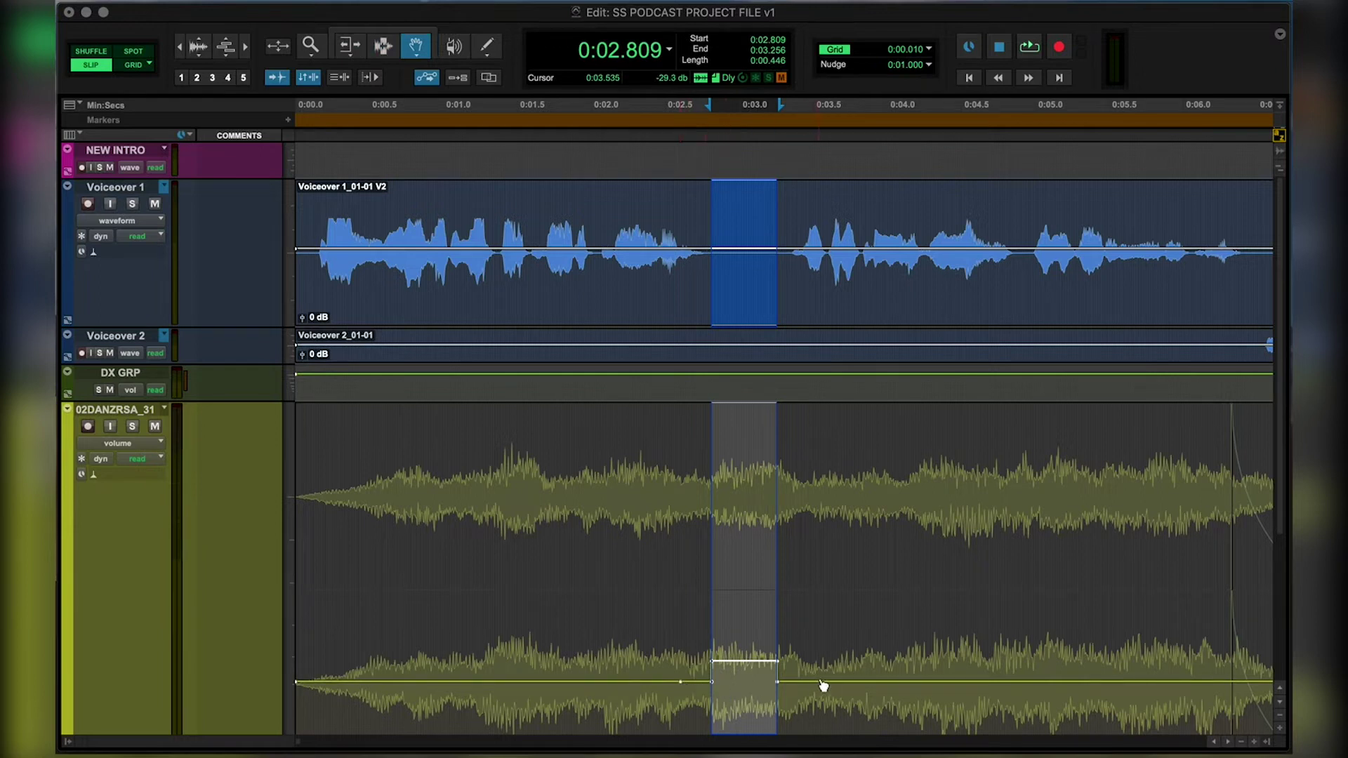
left_click(779, 682, "alt")
left_click(712, 681, "alt")
Play back the music volume bump from just before 0:02.8.
key("F7")
left_click(598, 657)
left_click(535, 655)
key("space")
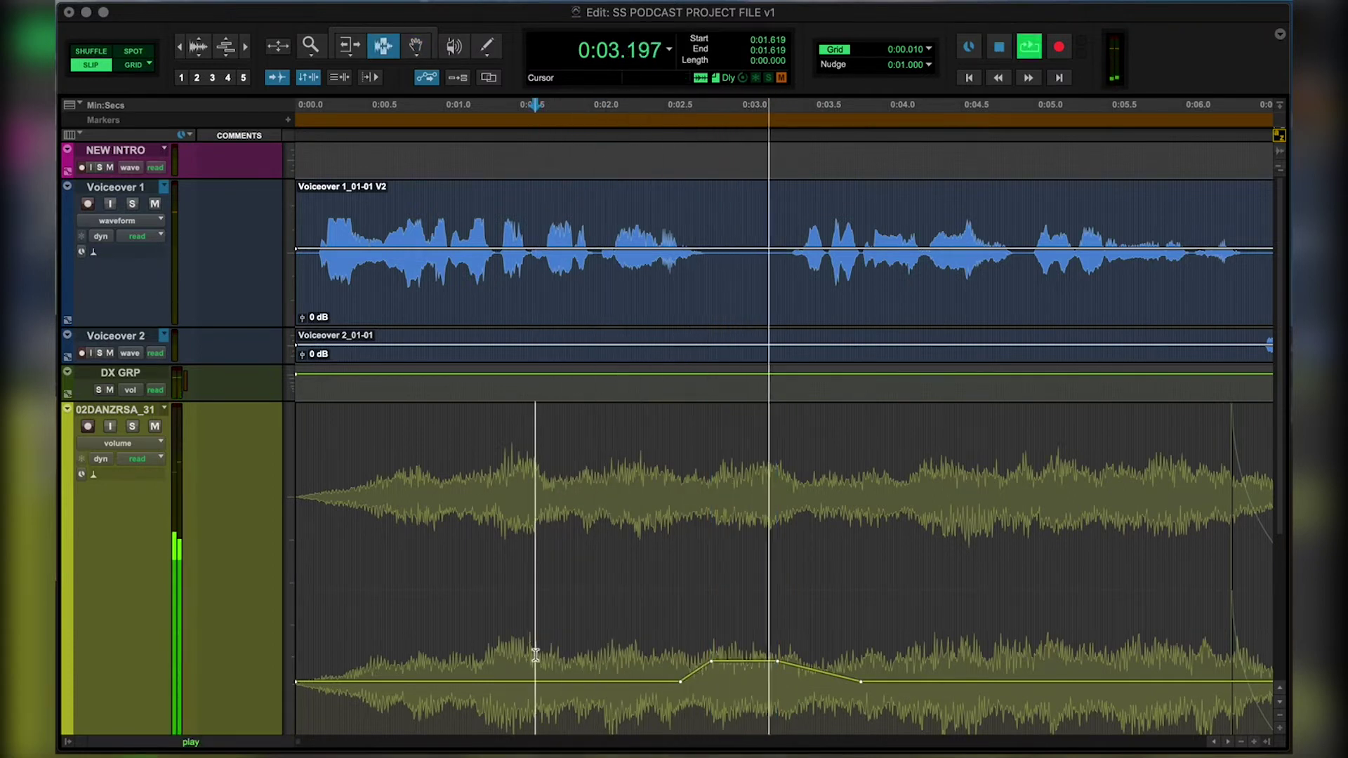
key("super+bracketleft")
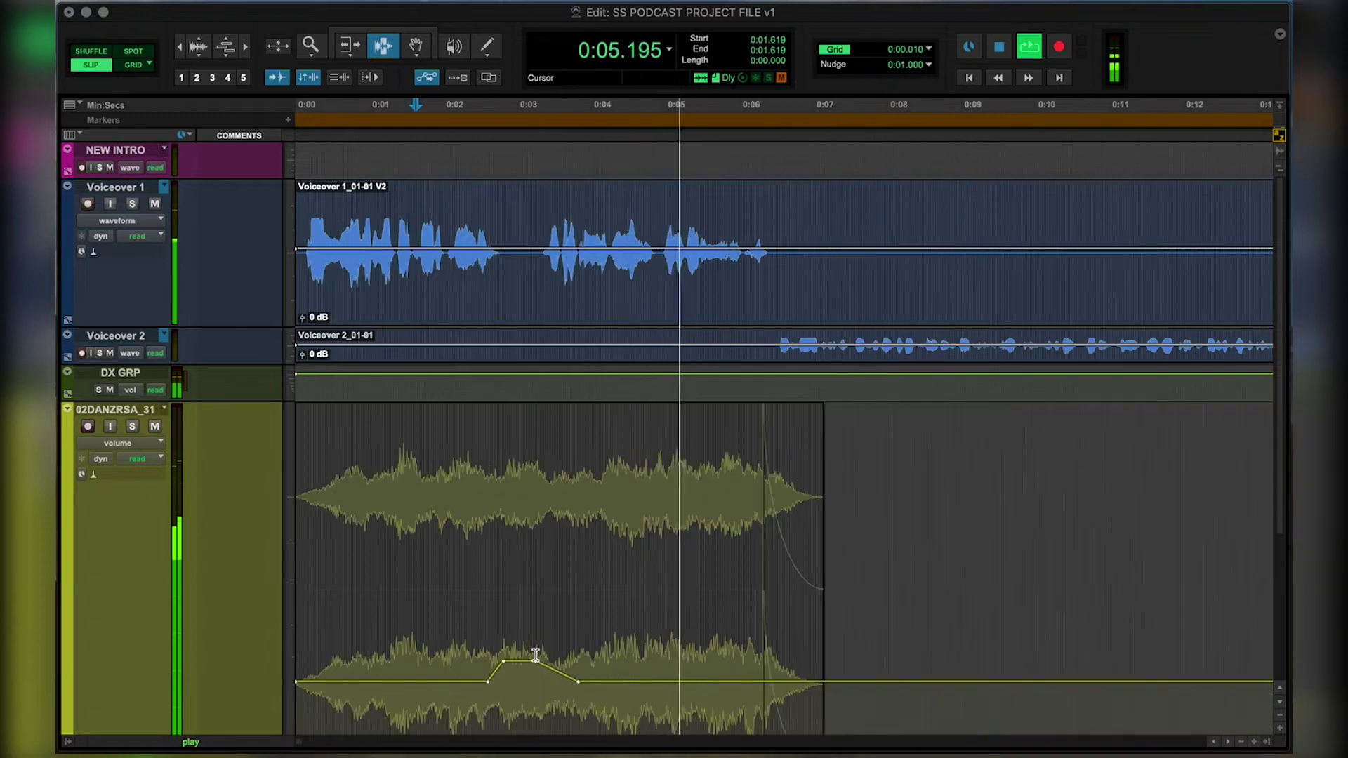
Stop playback and move the edit point to 22:22.972 by the closing DANZR clip.
key("space")
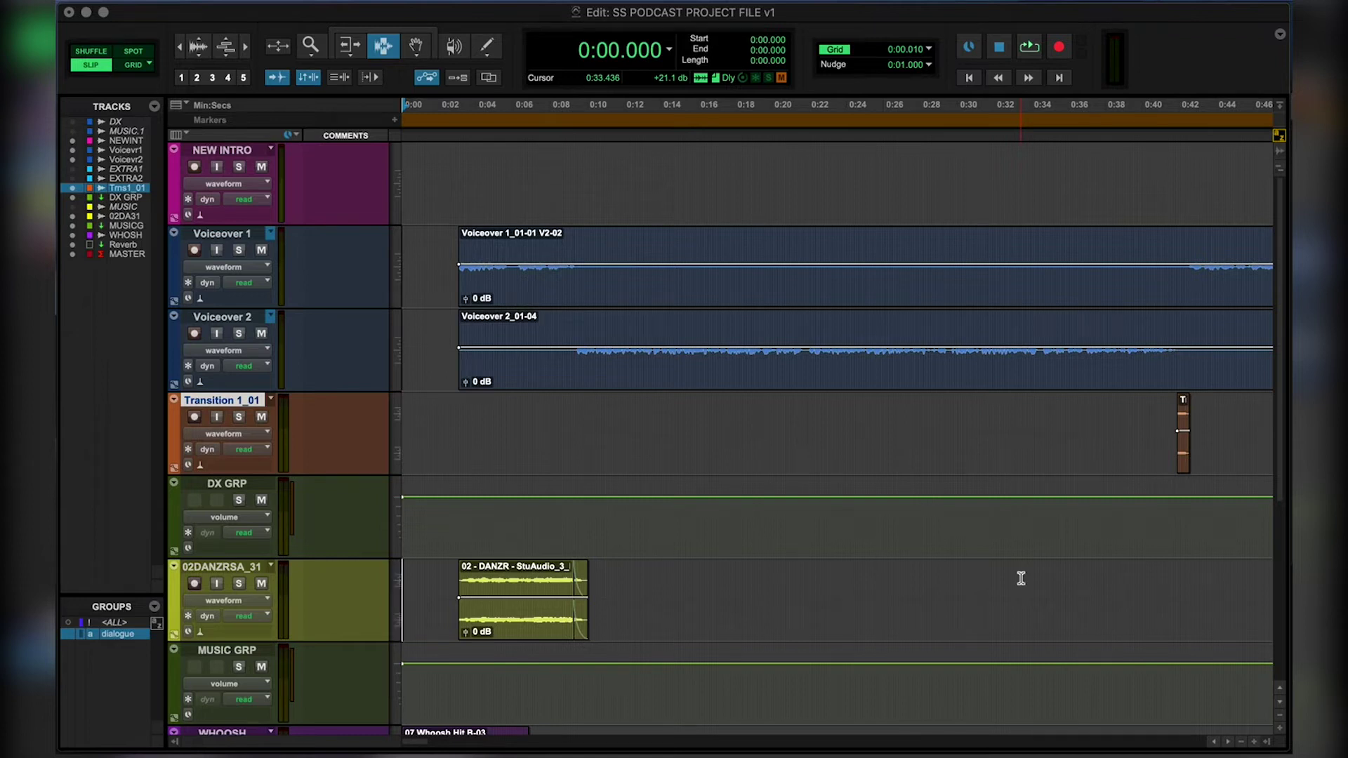
left_click(1021, 578)
scroll(1020, 578, "down", 6)
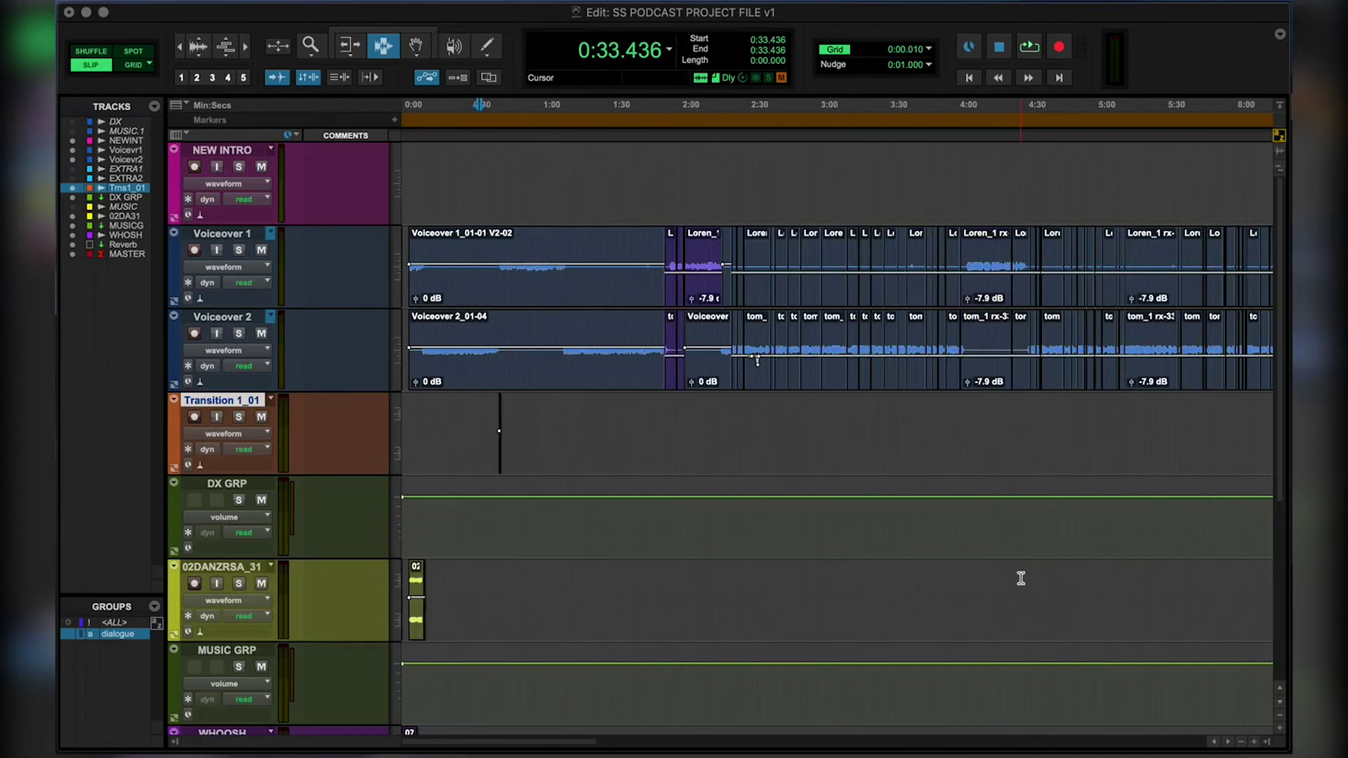
scroll(1021, 578, "down", 1)
left_click(1174, 583)
scroll(1174, 582, "up", 4)
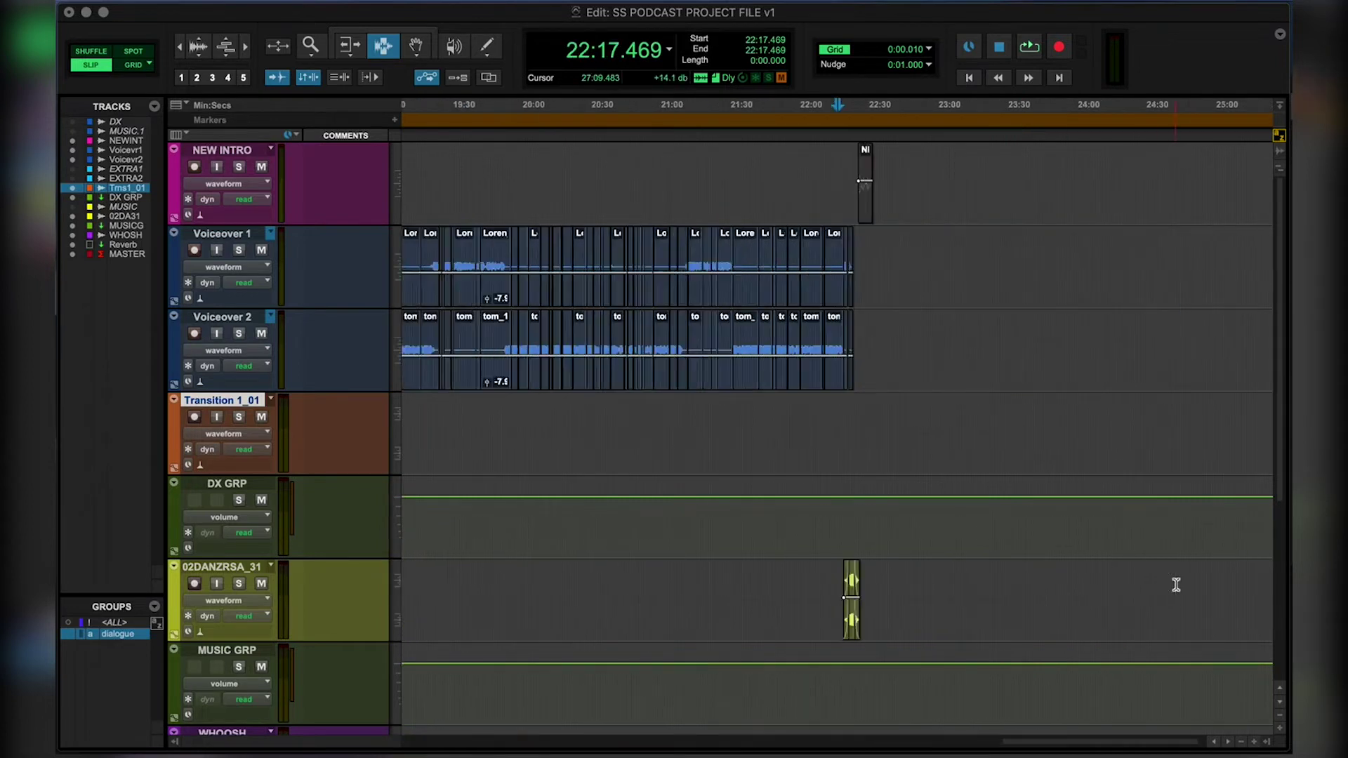
scroll(998, 575, "up", 2)
left_click(1041, 582)
scroll(1042, 582, "up", 1)
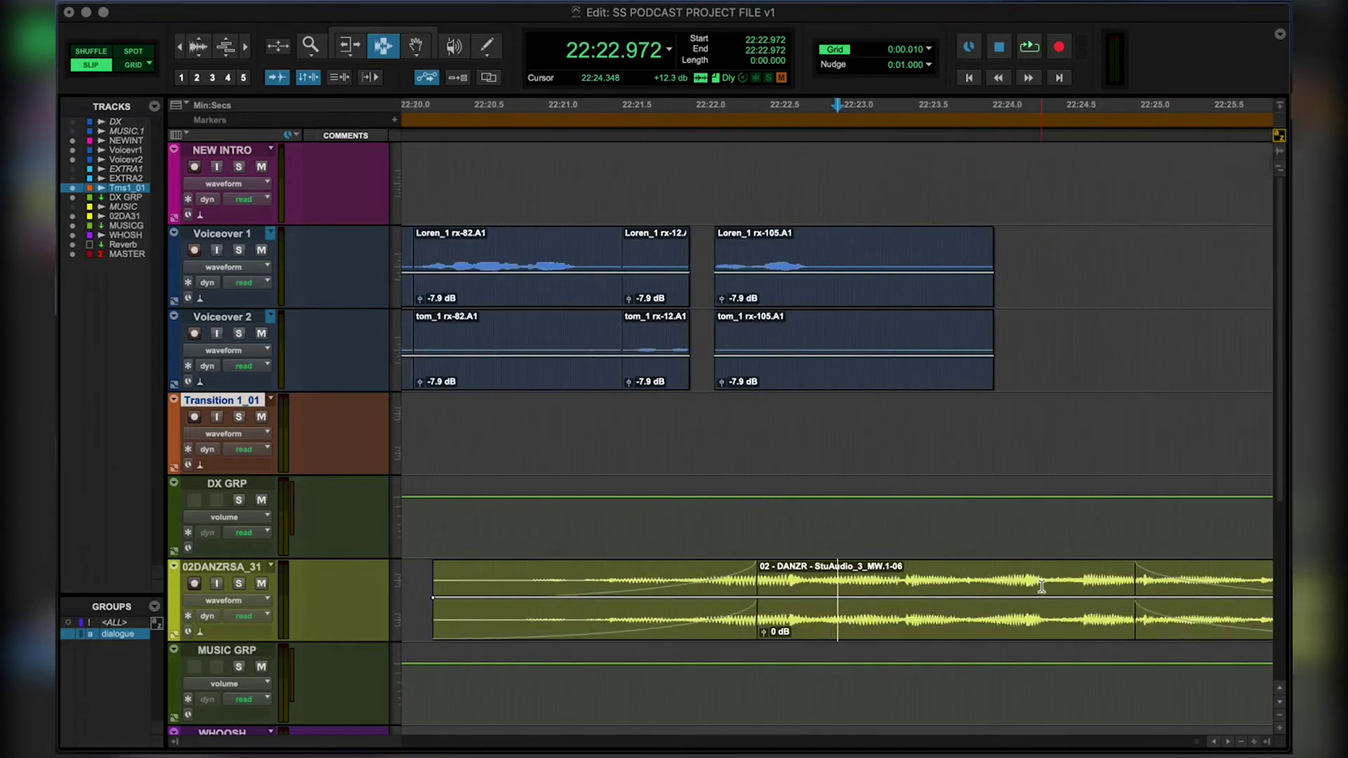
scroll(869, 595, "down", 1)
Trim the DANZR clip's start earlier and its end out to full length.
key("F6")
left_click_drag(811, 584, 736, 585)
left_click_drag(917, 586, 1099, 595)
key("F8")
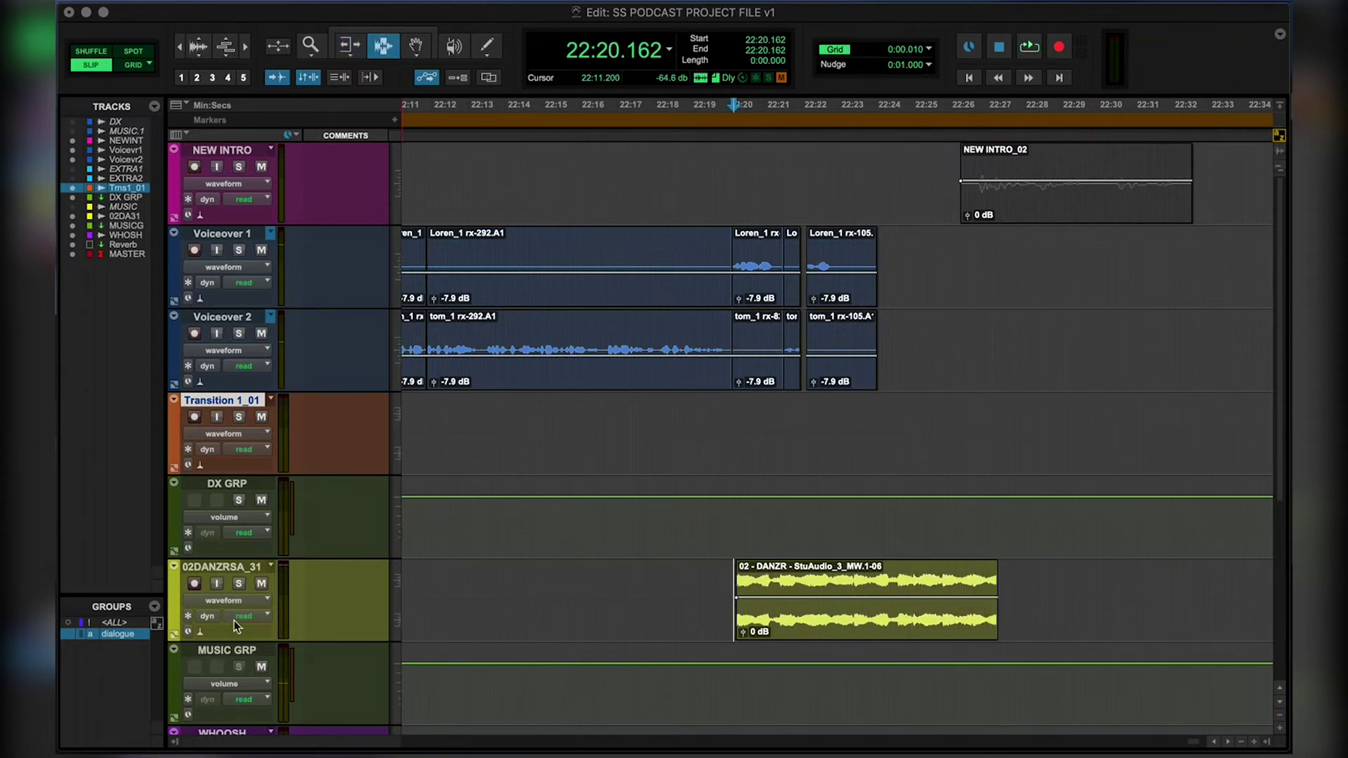
Solo 02DANZRSA_31 and audition the lengthened DANZR clip from its start.
left_click(239, 584)
left_click(737, 582)
key("space")
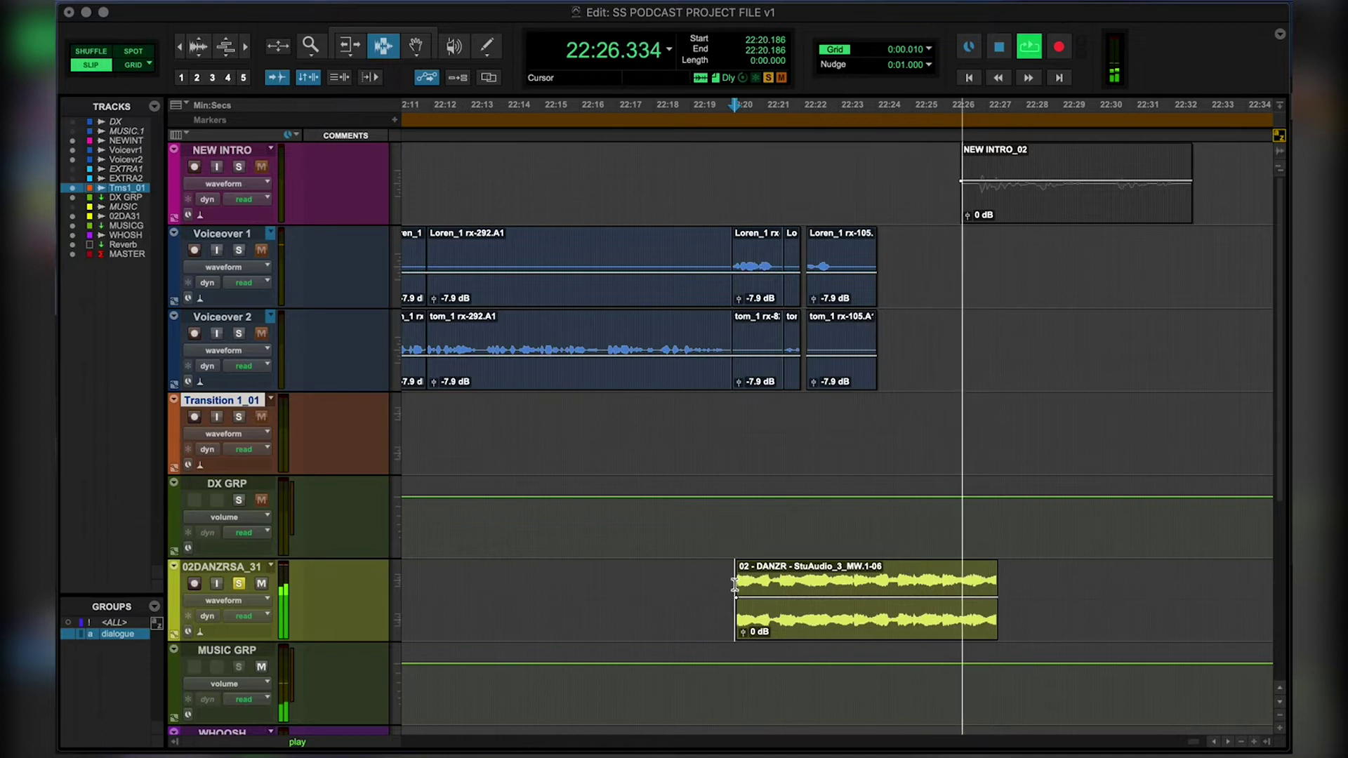
key("space")
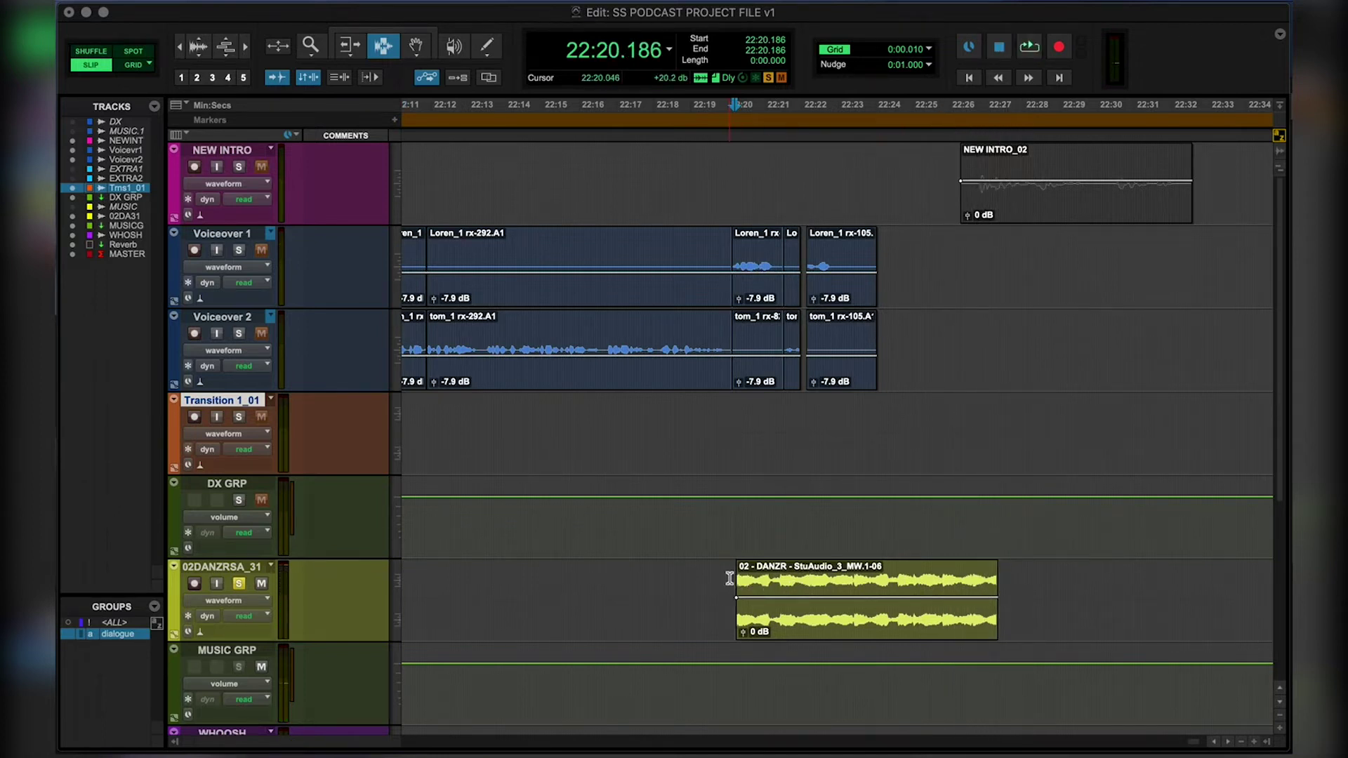
left_click(840, 579)
key("super+bracketright")
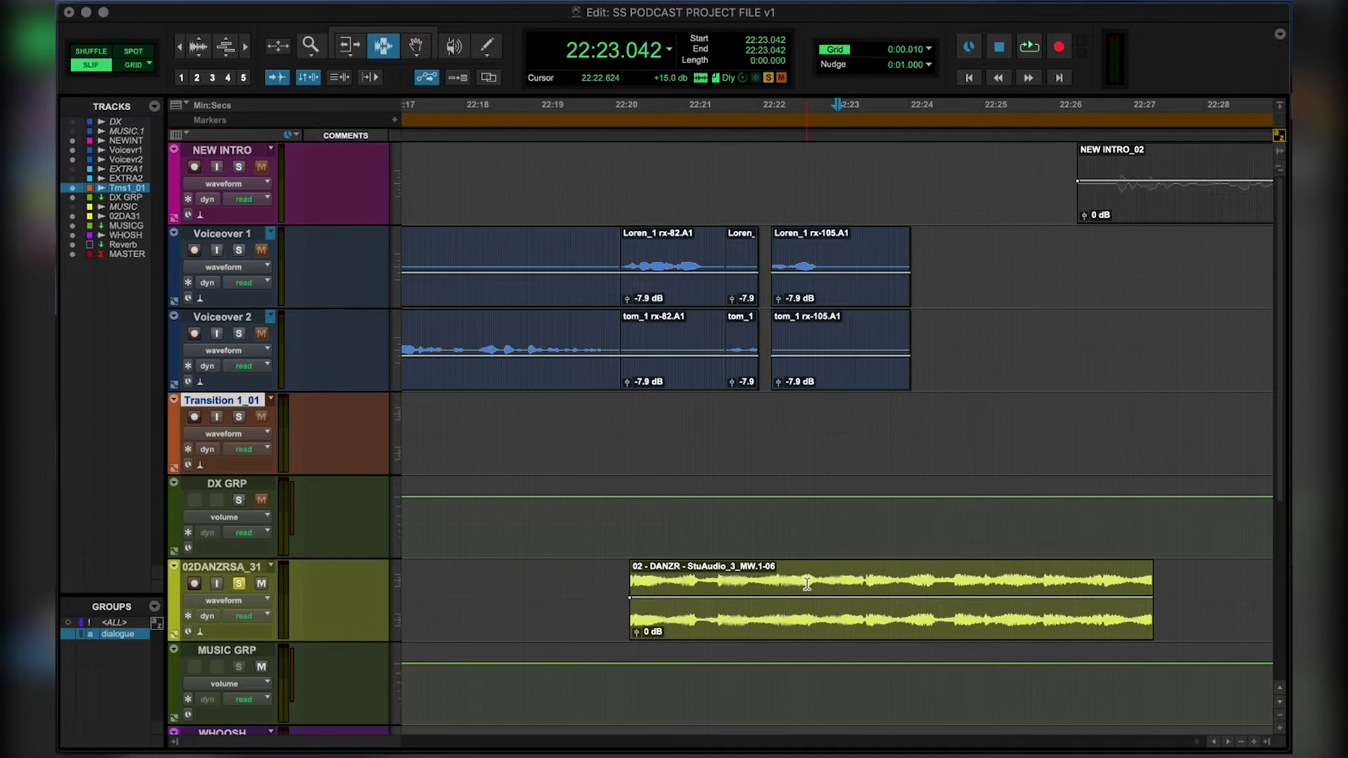
Audition the DANZR music from 22:20.453 and again from just before the clip start.
left_click(807, 590)
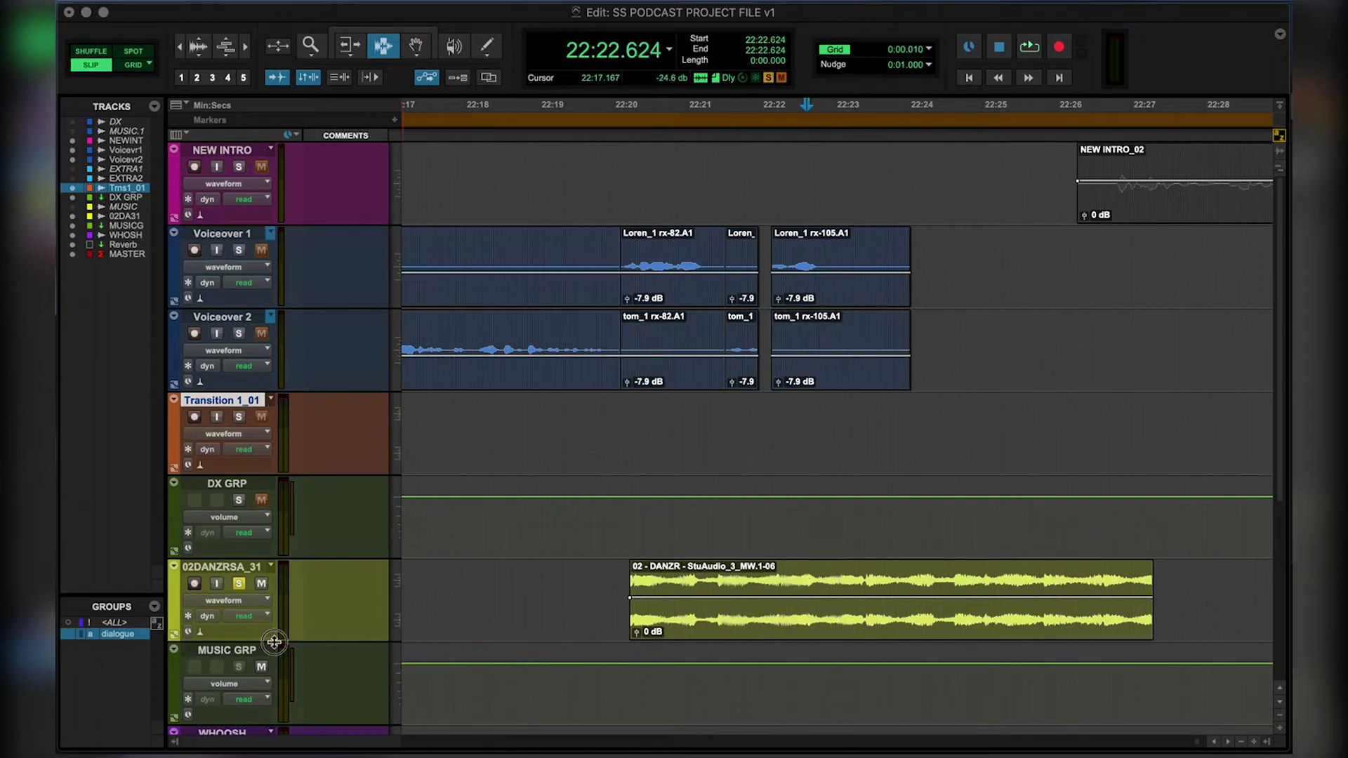
left_click_drag(274, 642, 278, 724)
scroll(839, 613, "down", 3)
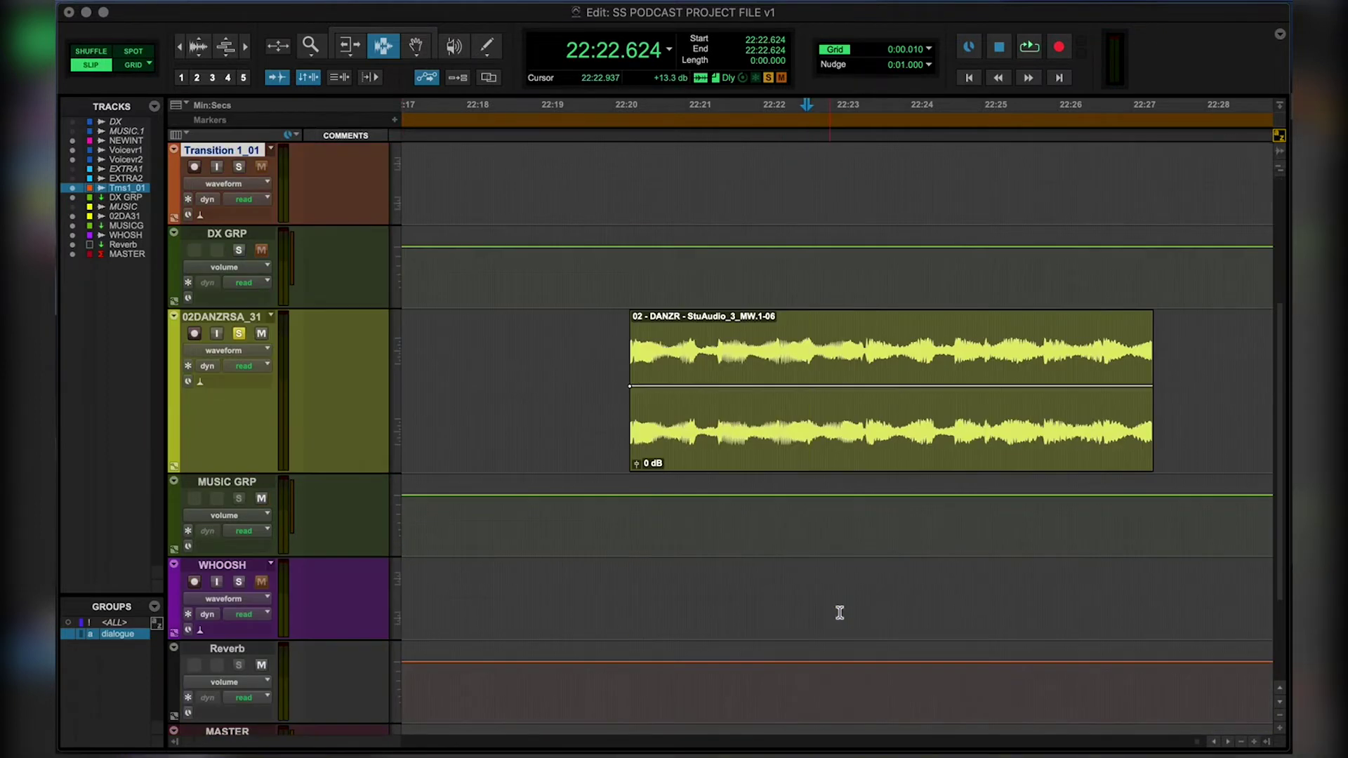
left_click(647, 359)
key("space")
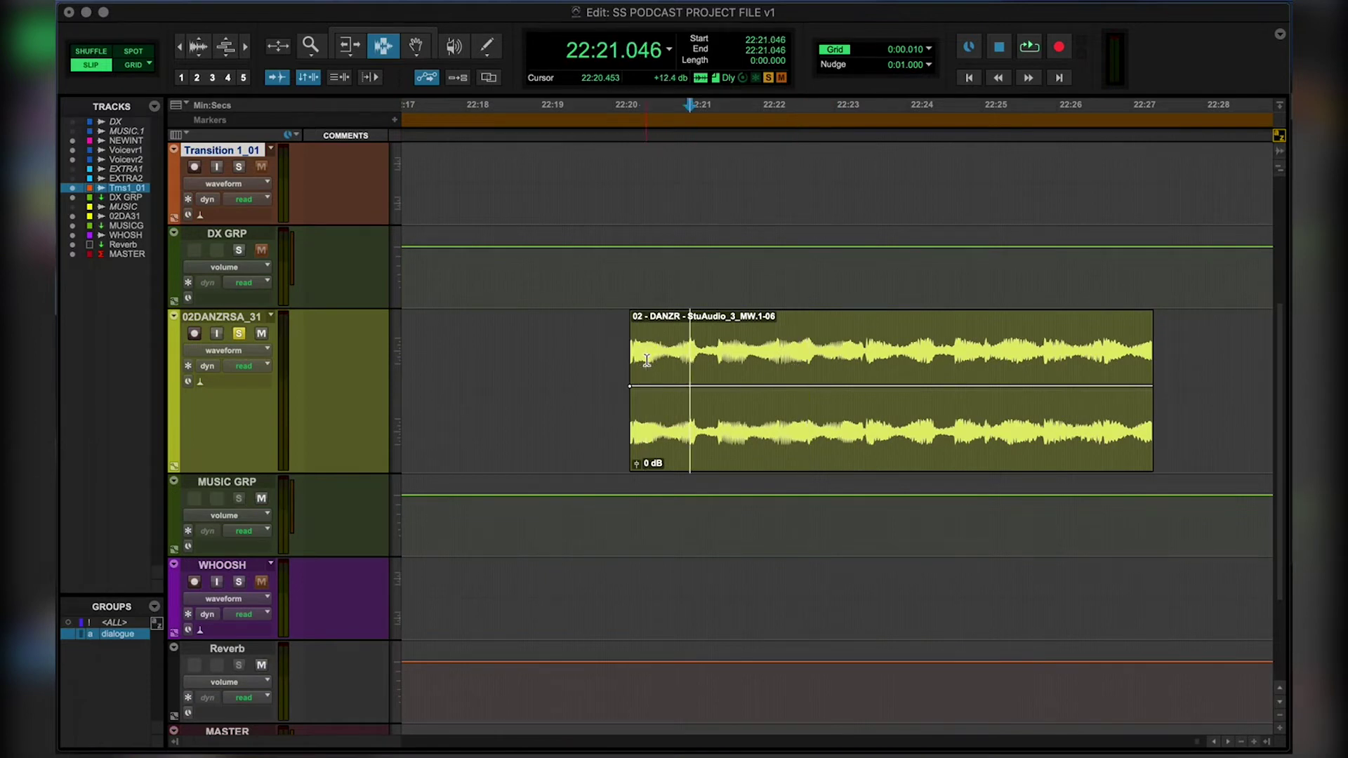
left_click(713, 342)
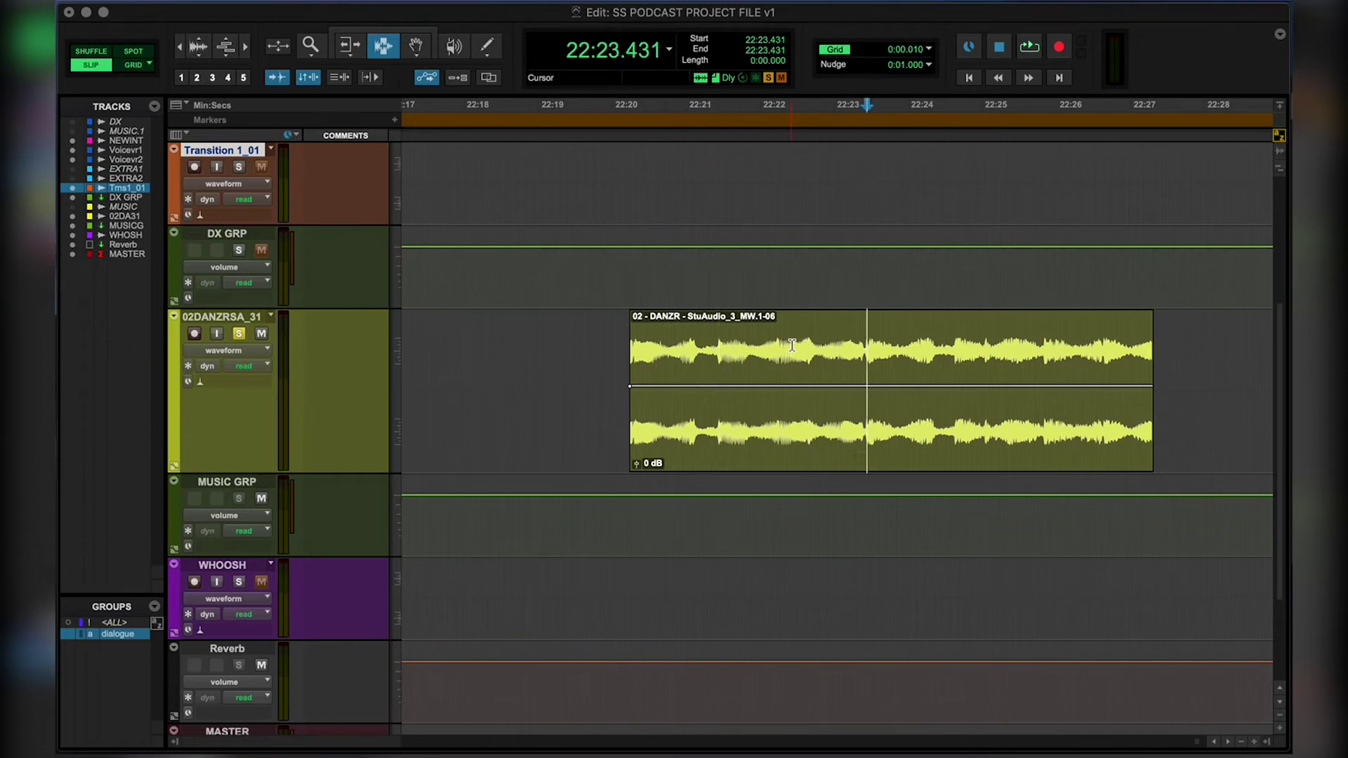
left_click(619, 350)
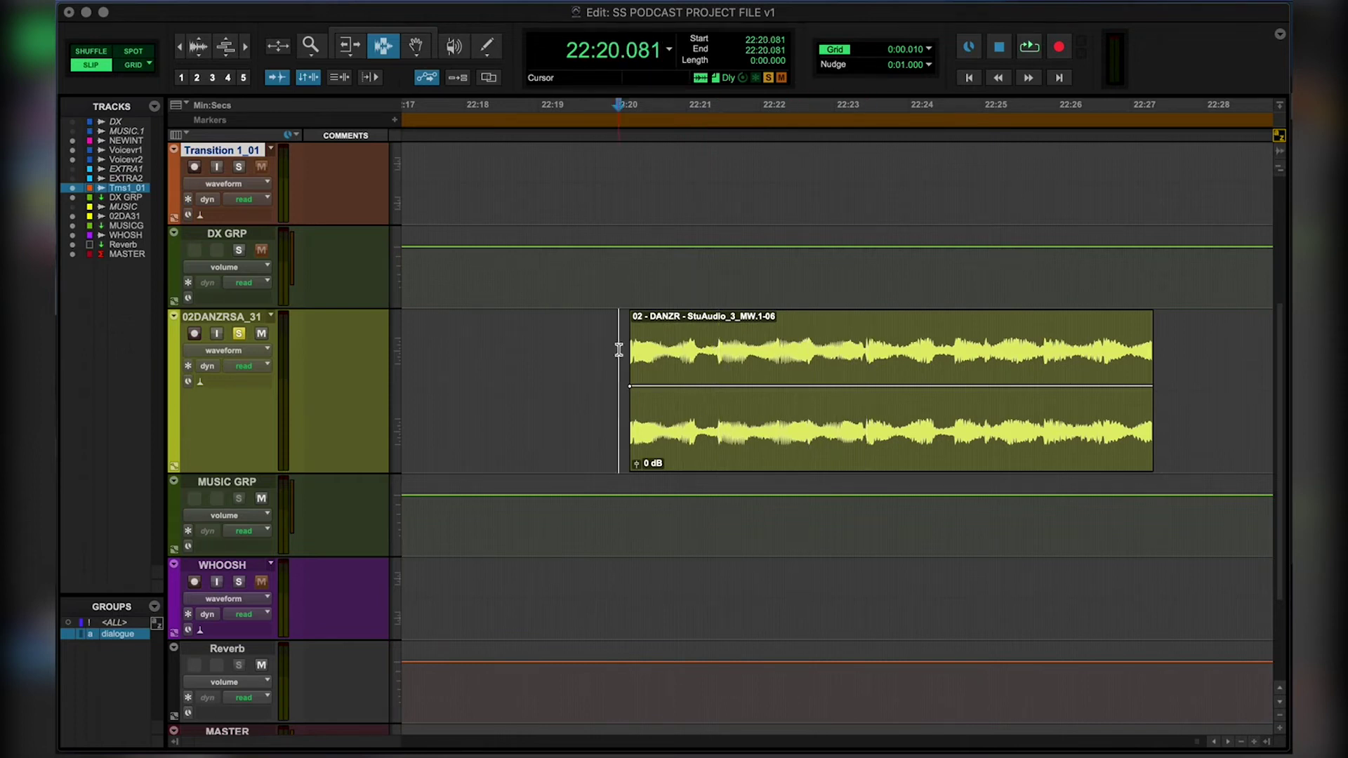
key("space")
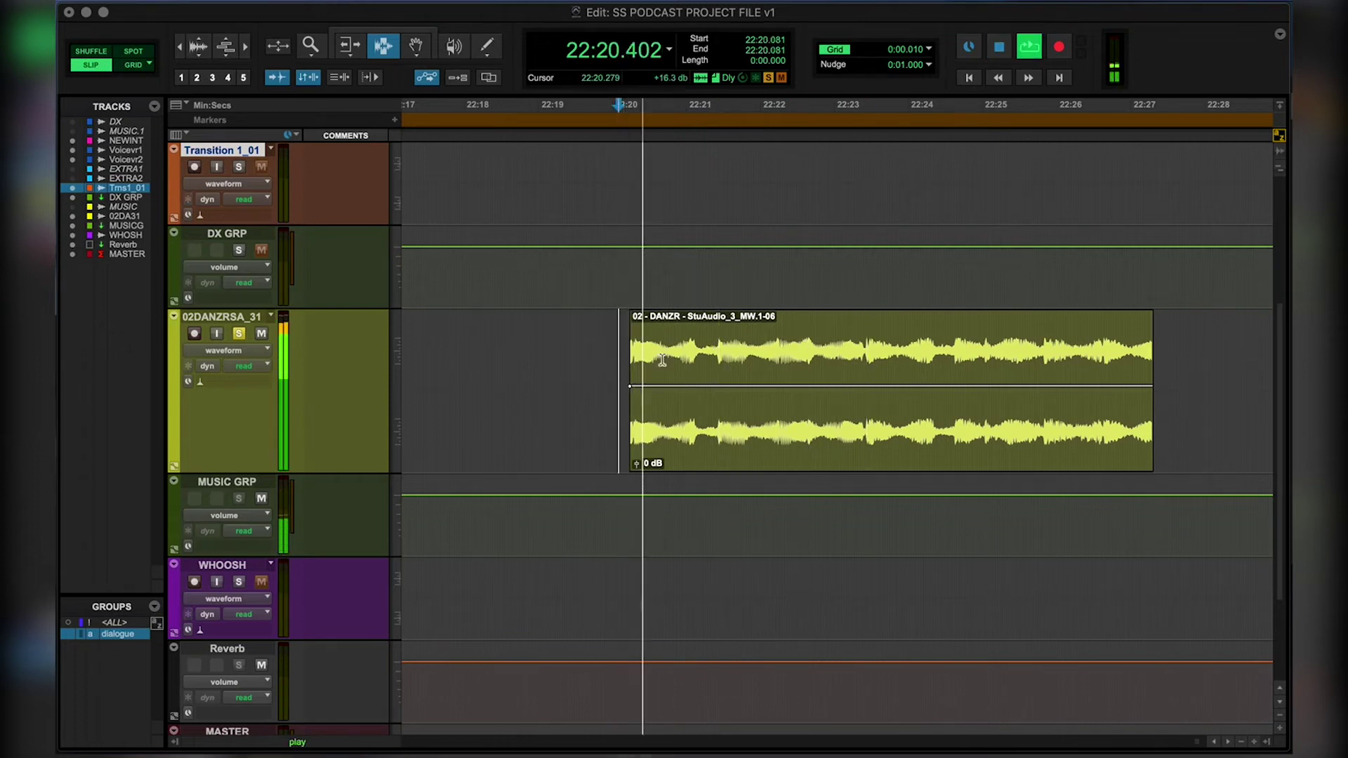
Stop playback and place the playhead around 22:23.2 where the phrase repeats.
left_click(870, 356)
left_click(716, 355)
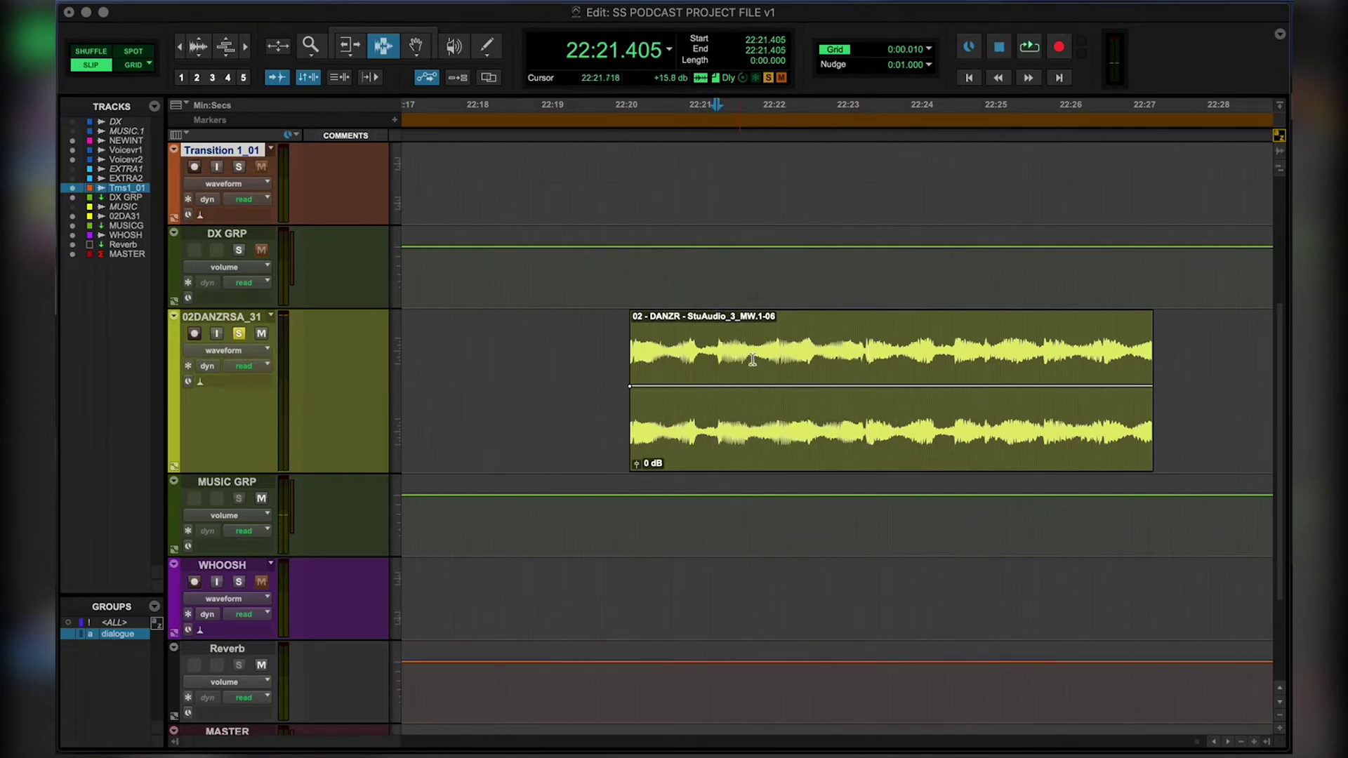
left_click(802, 368)
left_click(862, 361)
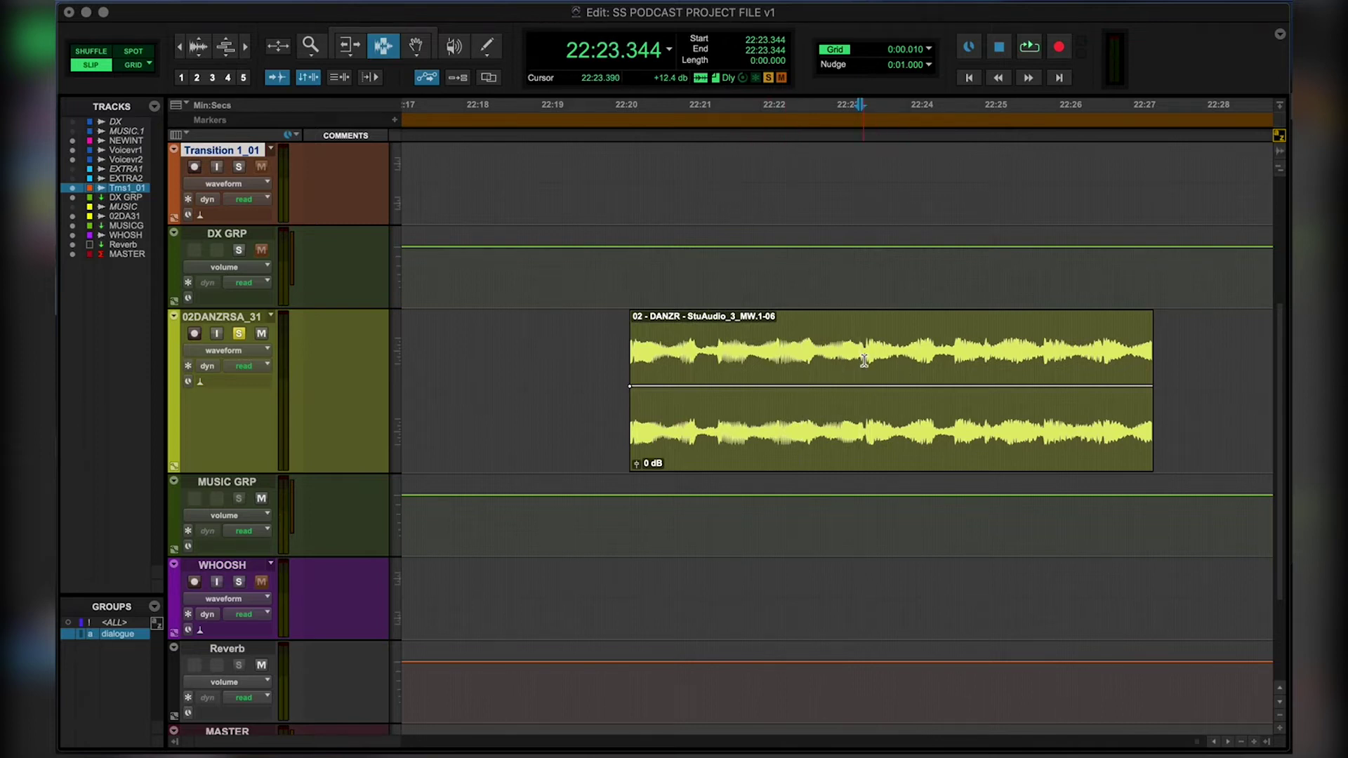
left_click(849, 353)
Split the DANZR music clip at 22:23.431.
key("space")
key("super+bracketright")
key("super+bracketright")
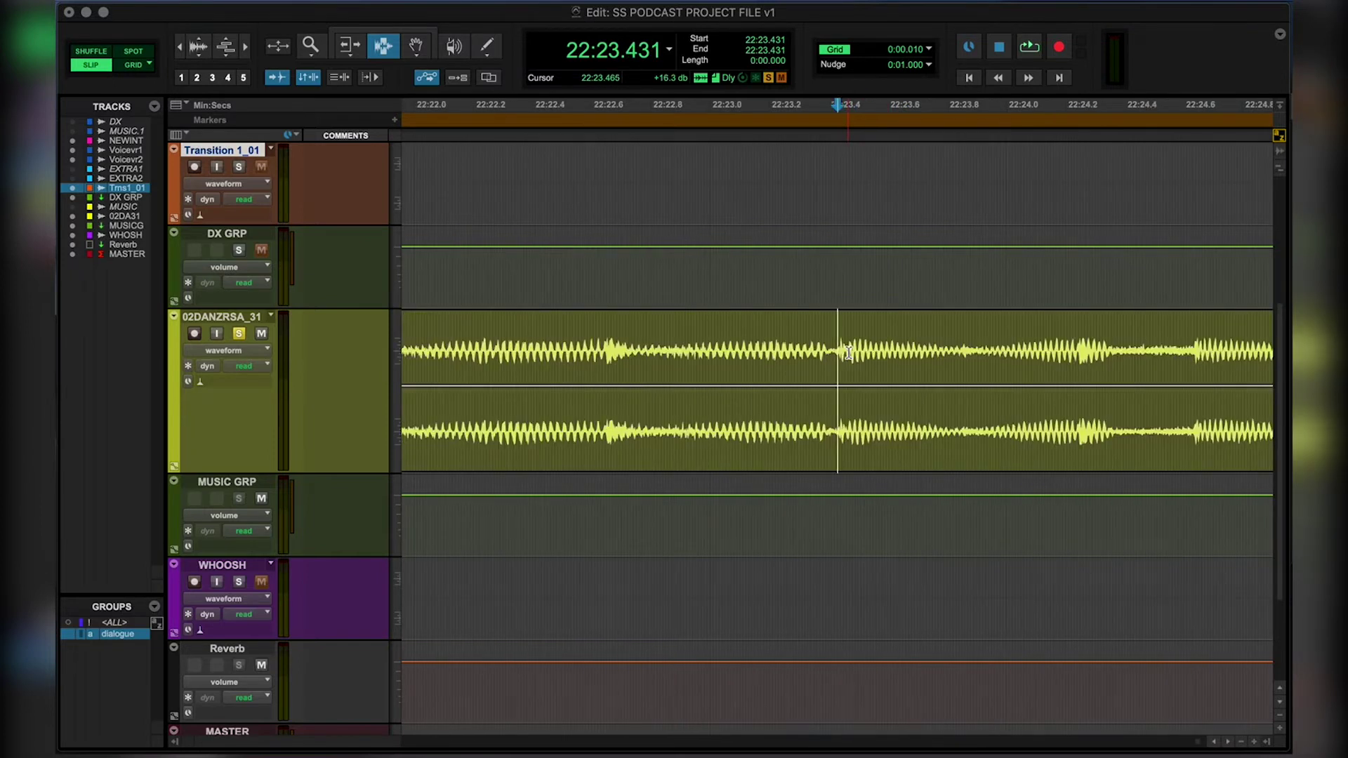
key("super+e")
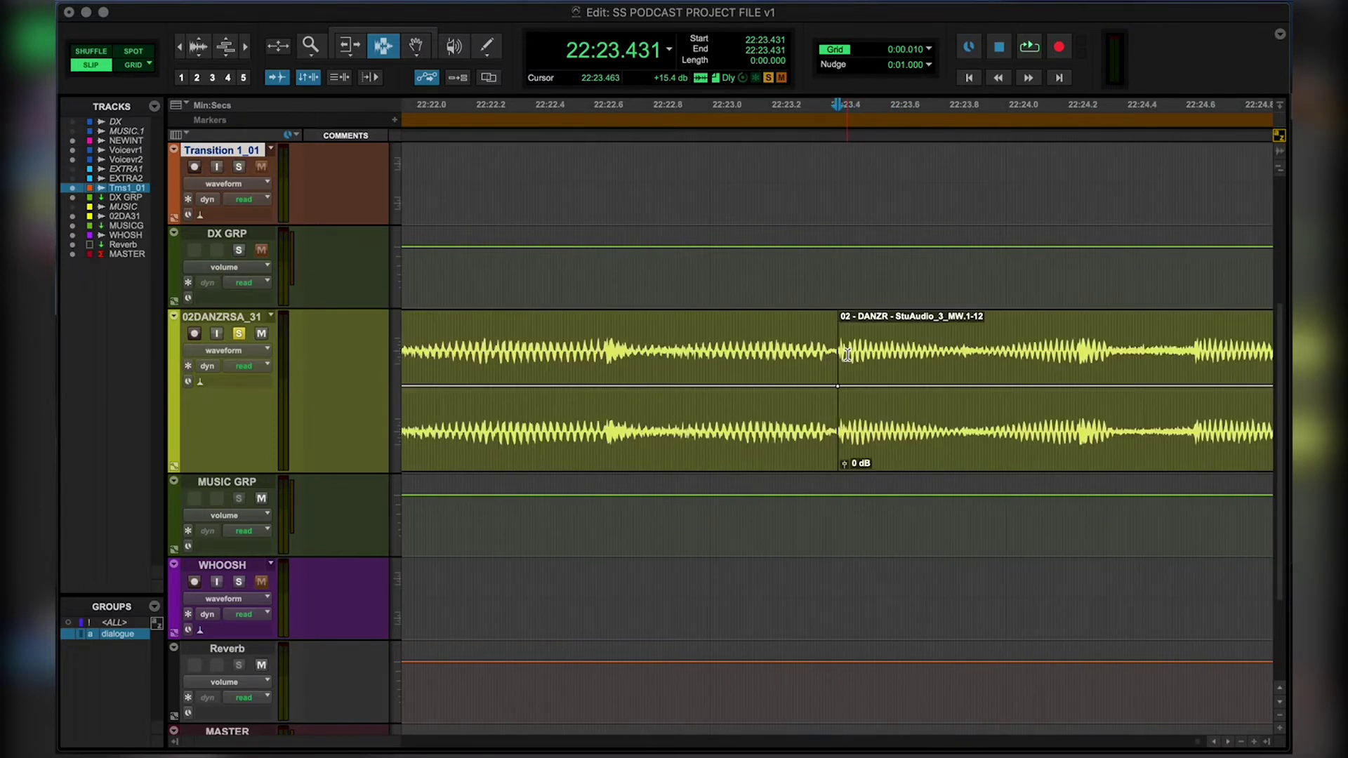
key("super+bracketleft")
key("super+bracketleft")
key("super+bracketleft")
key("super+bracketleft")
Loop-play the left piece to check it repeats cleanly, then select the right piece.
key("F8")
left_click(826, 353)
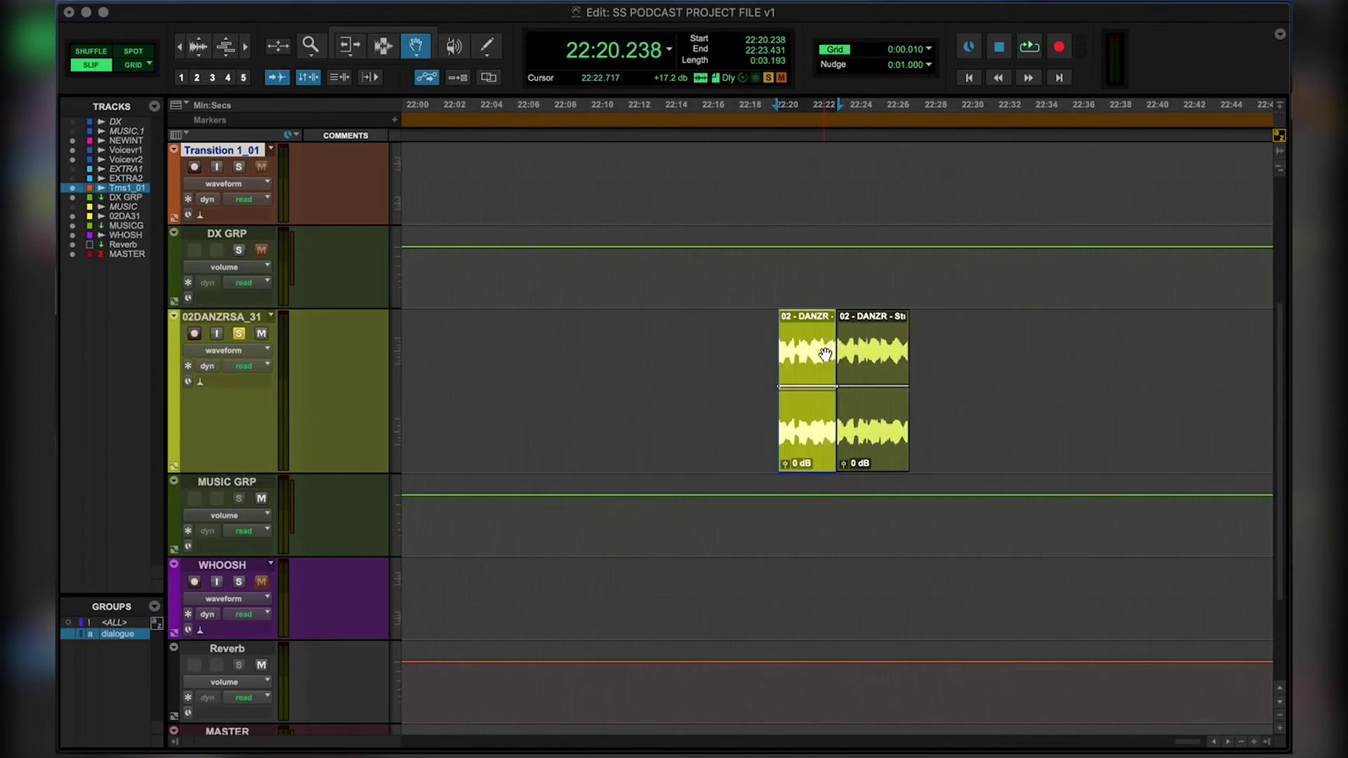
key("space")
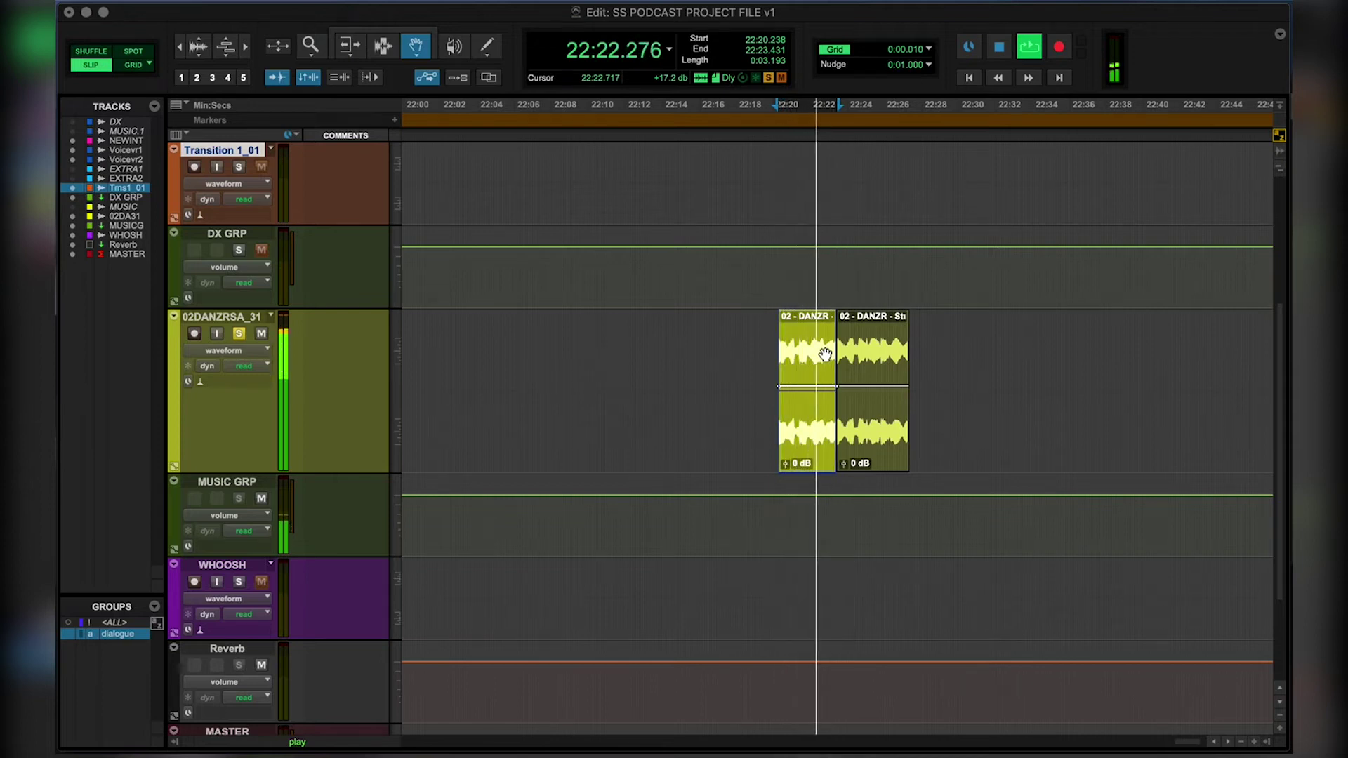
key("space")
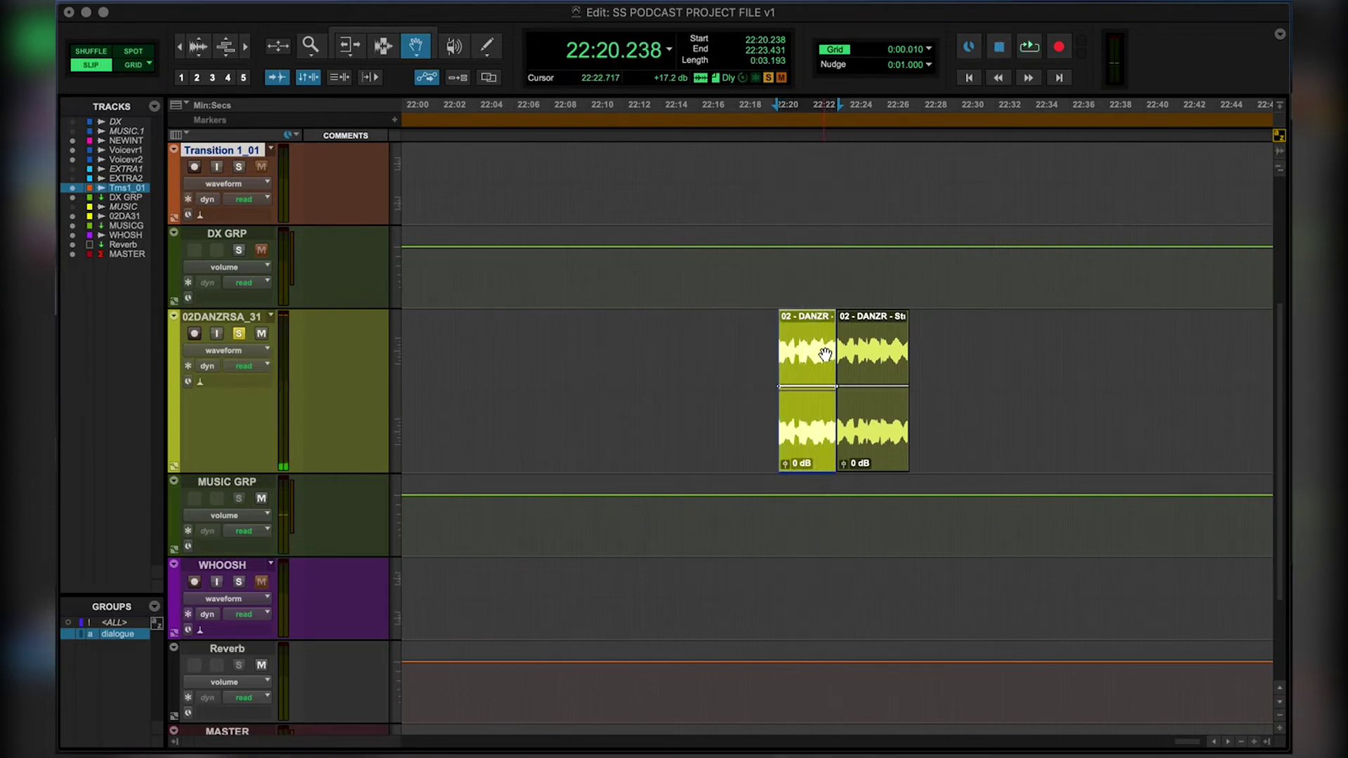
left_click(860, 359)
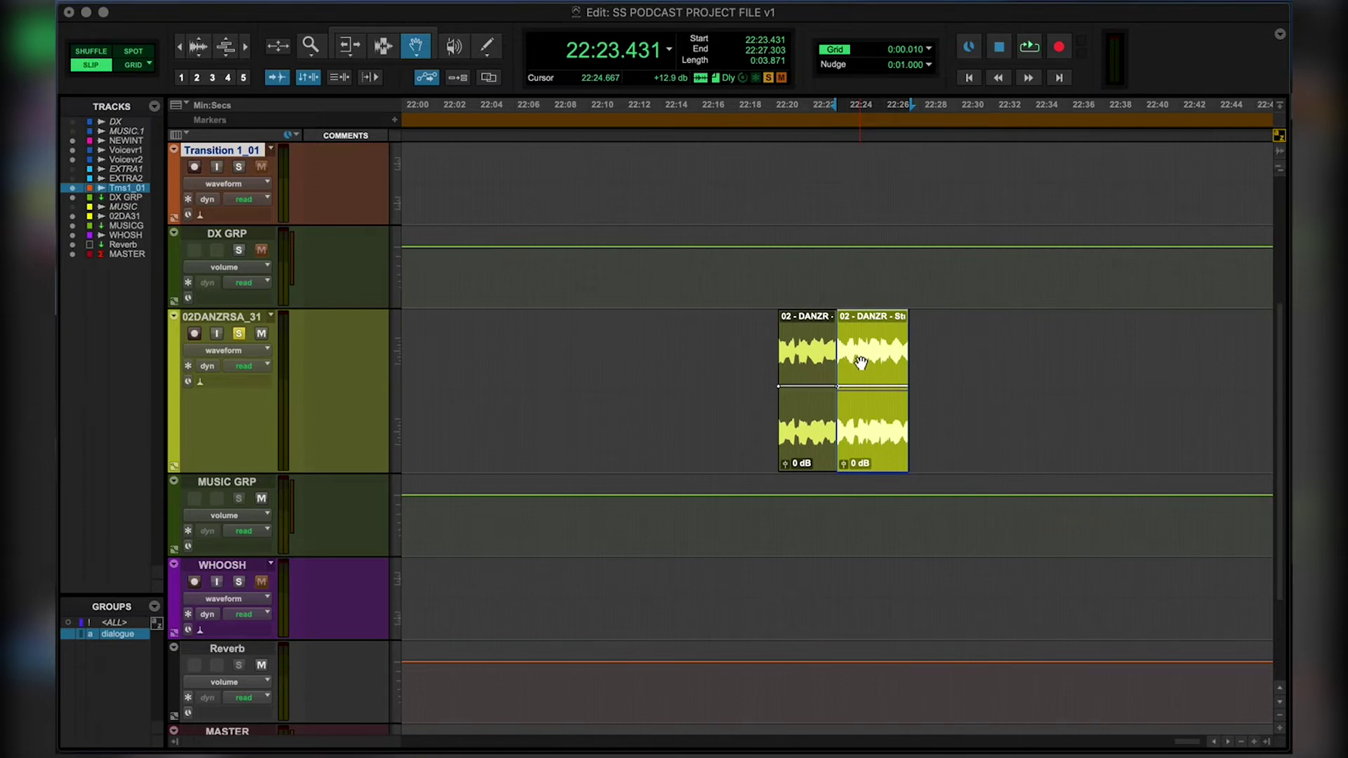
Delete the tail piece and duplicate the 22:20.2–22:23.4 DANZR piece back-to-back in Shuffle mode.
key("Delete")
left_click(820, 333)
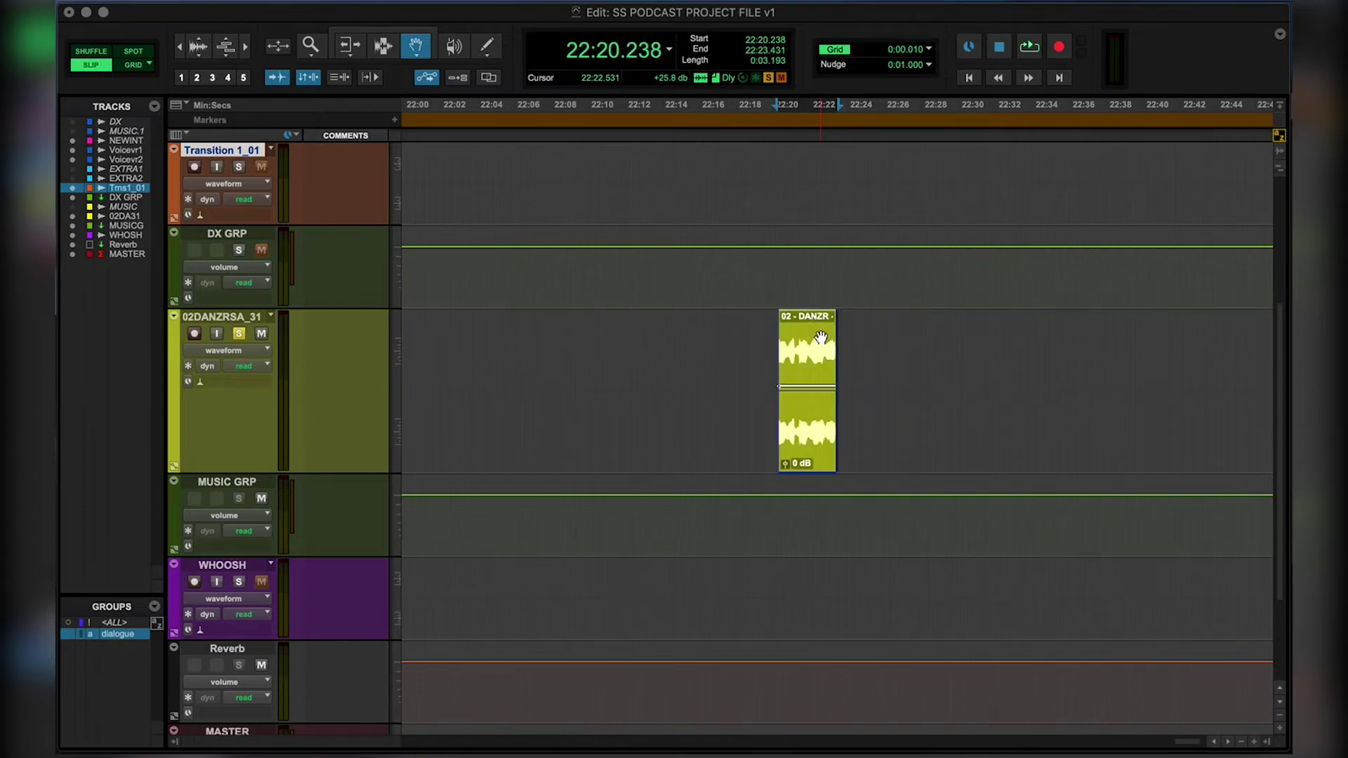
key("F1")
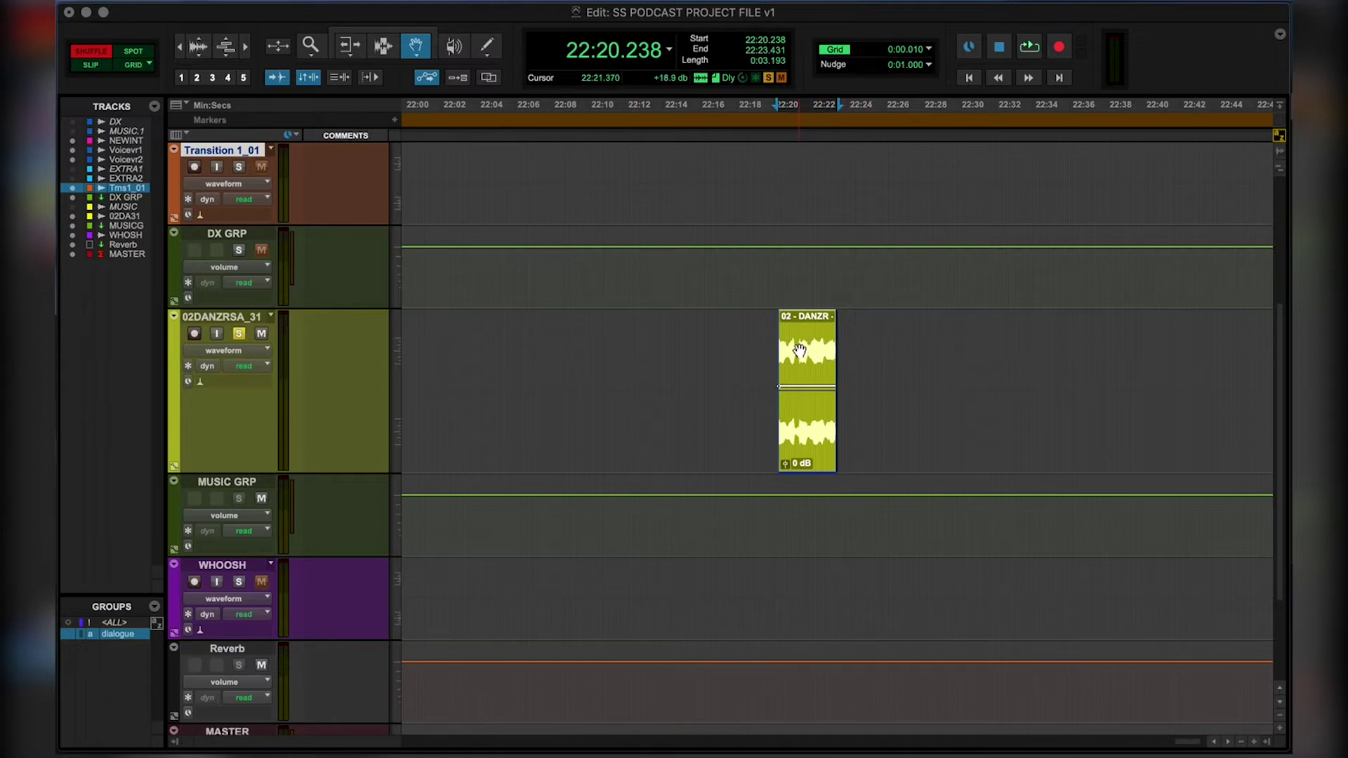
key("super+d")
key("super+d")
key("super+d")
key("super+d")
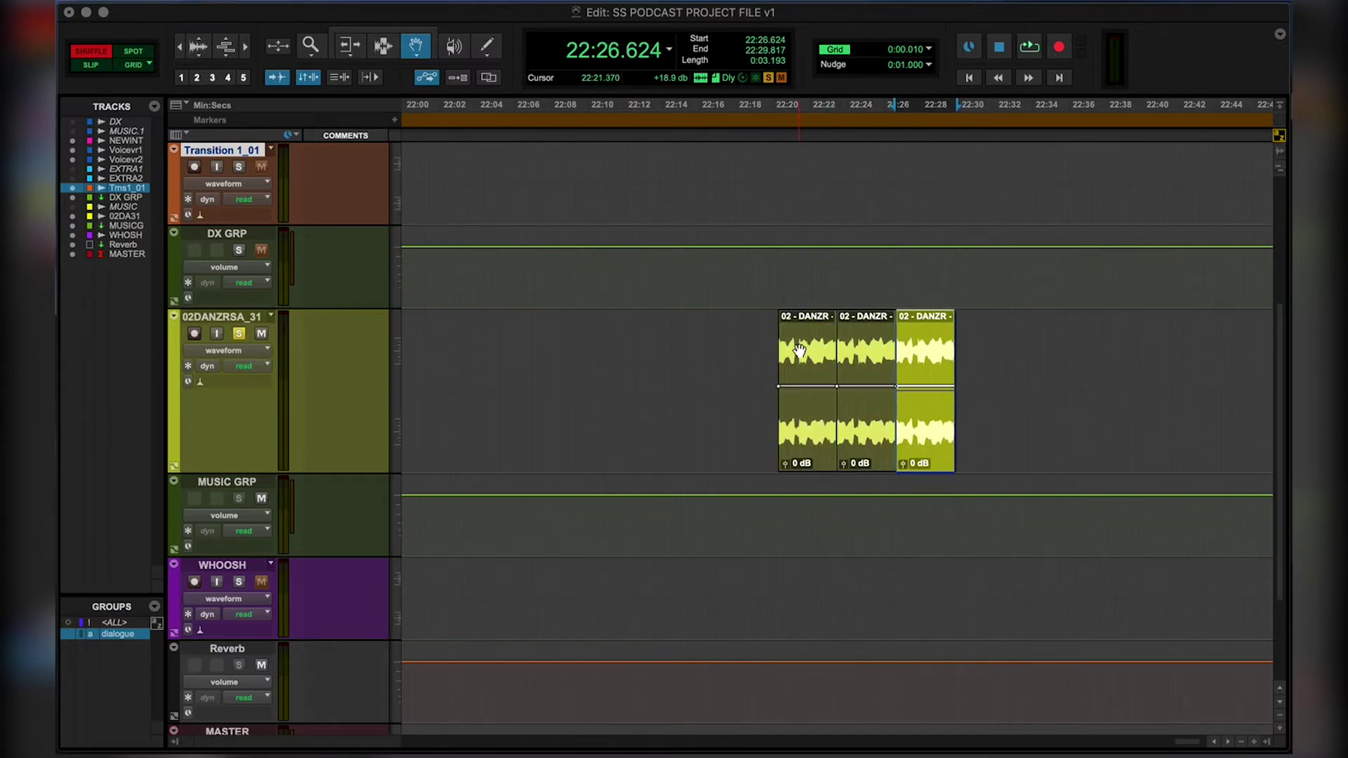
key("super+d")
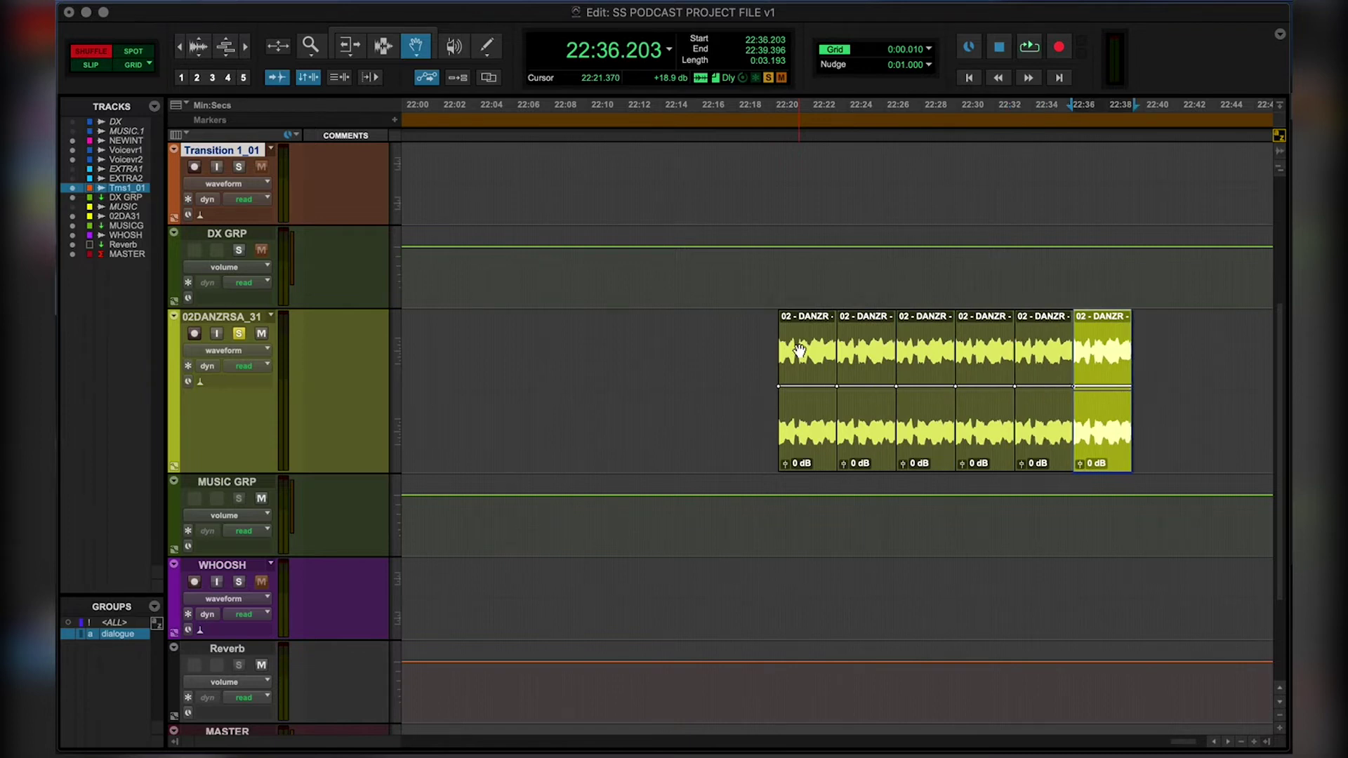
key("F7")
scroll(868, 390, "up", 2)
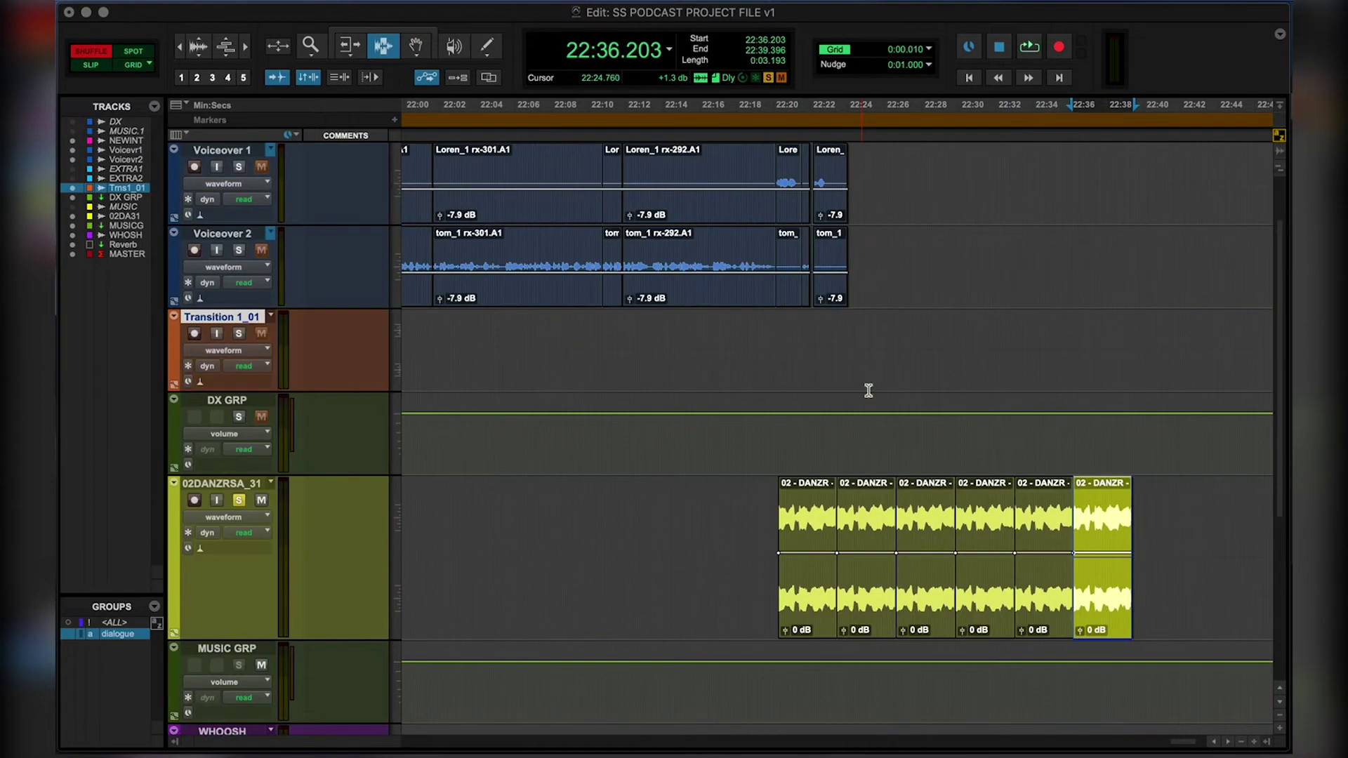
left_click(823, 525)
left_click(823, 525)
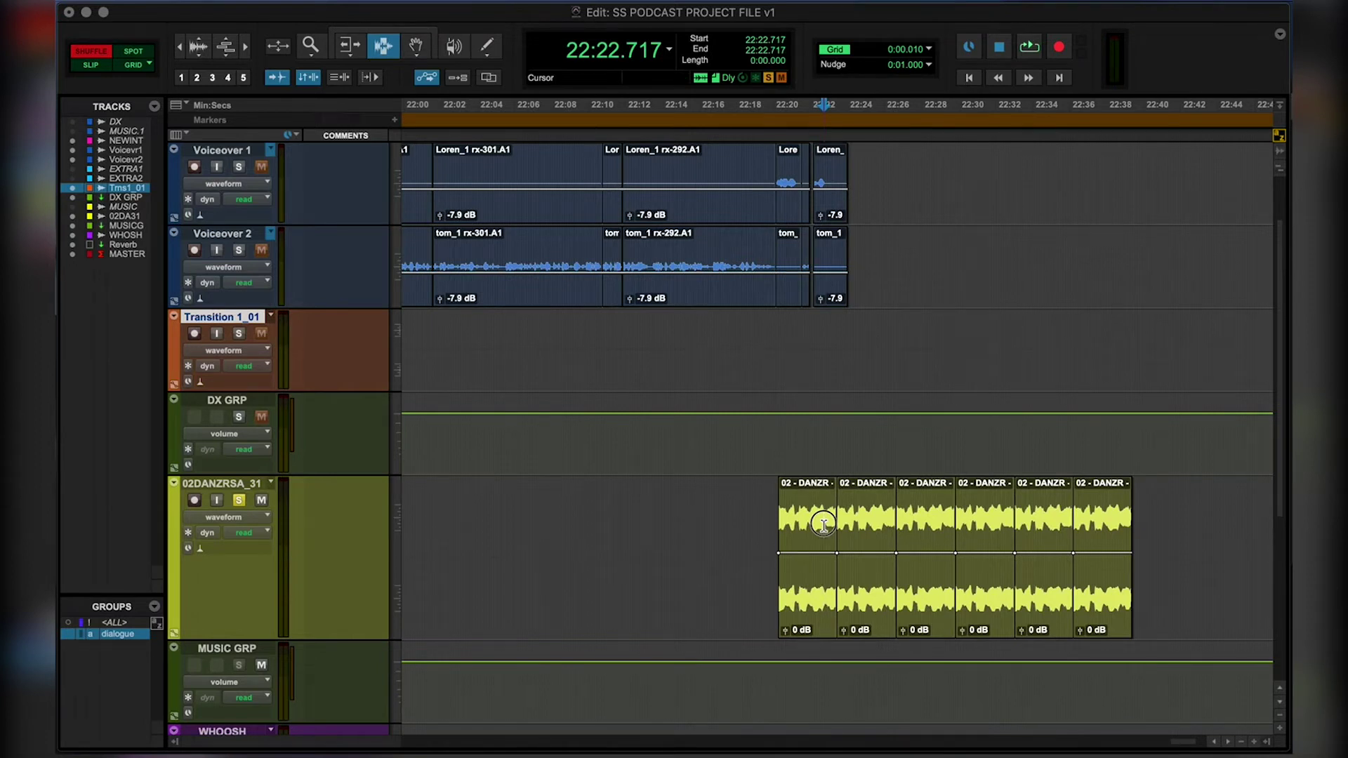
left_click_drag(813, 523, 1099, 519)
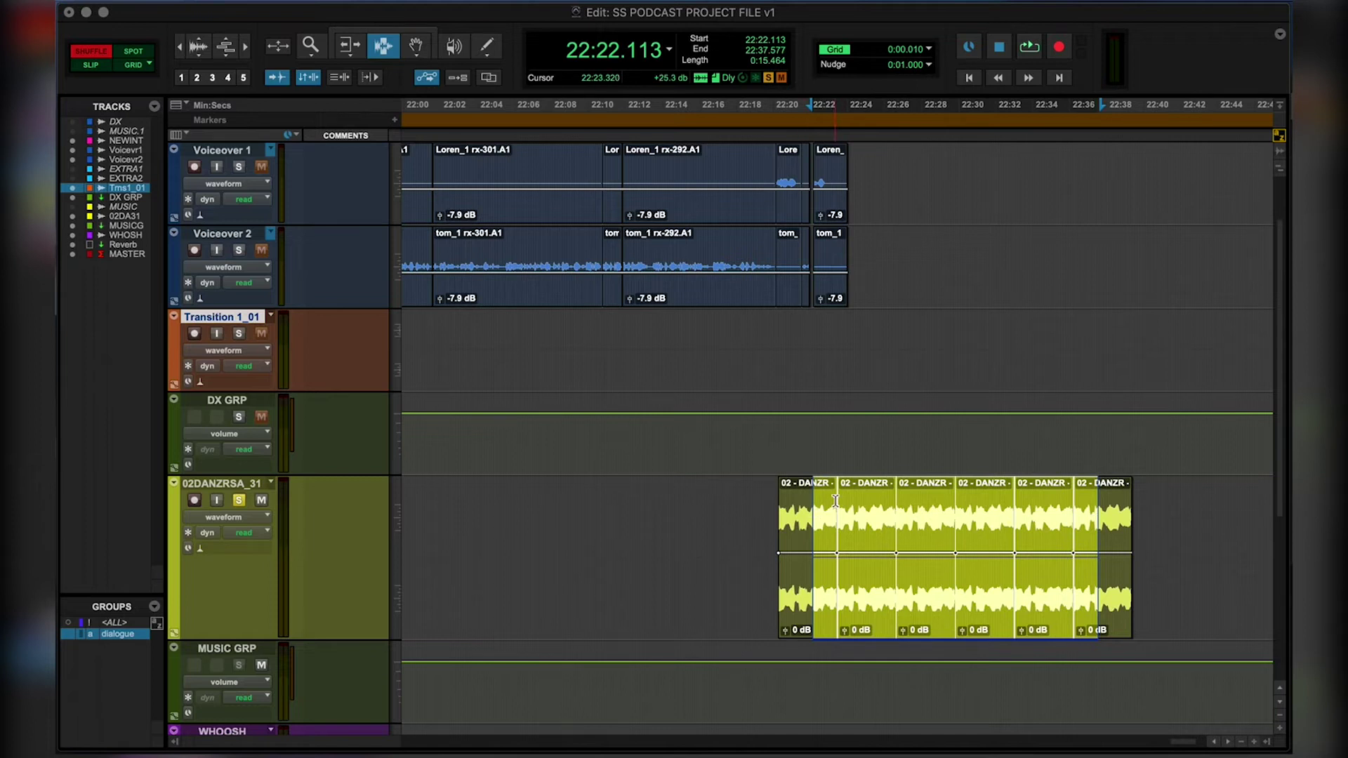
left_click(776, 514)
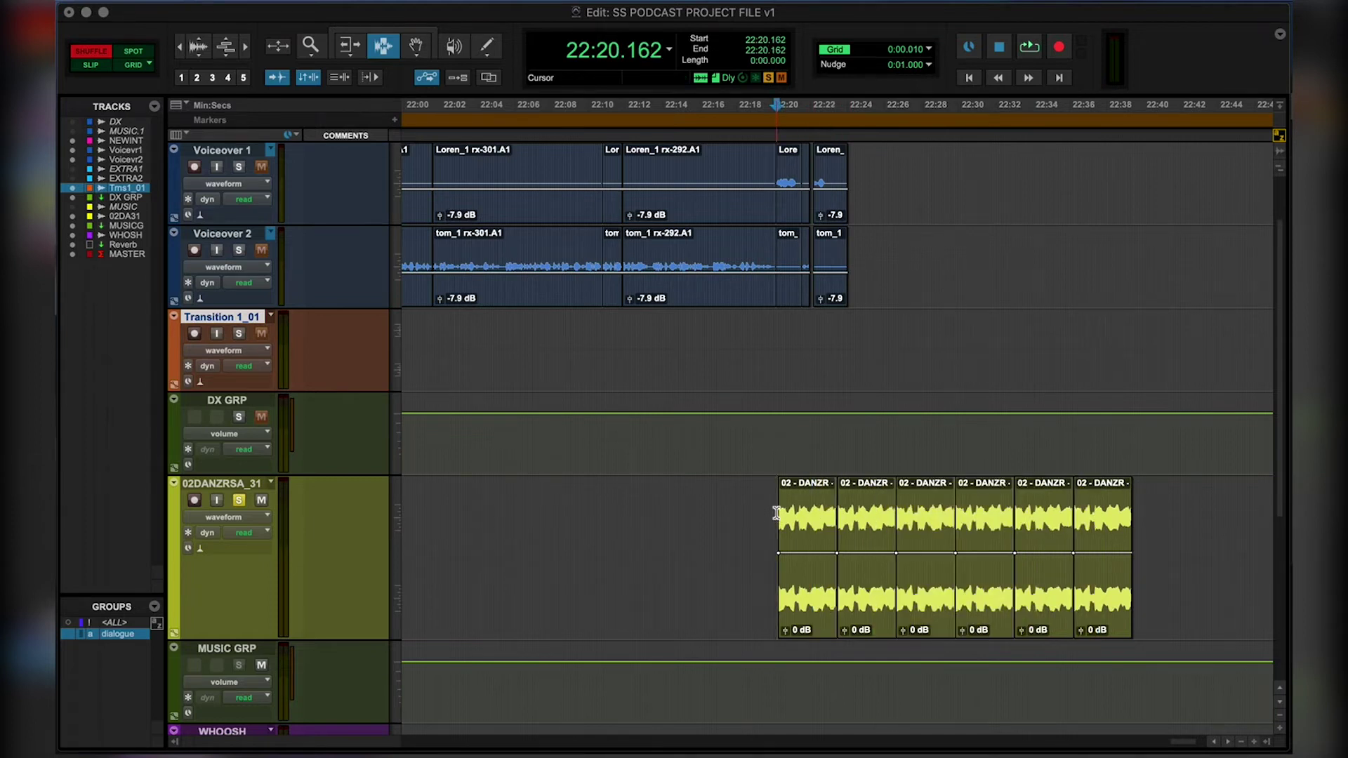
key("space")
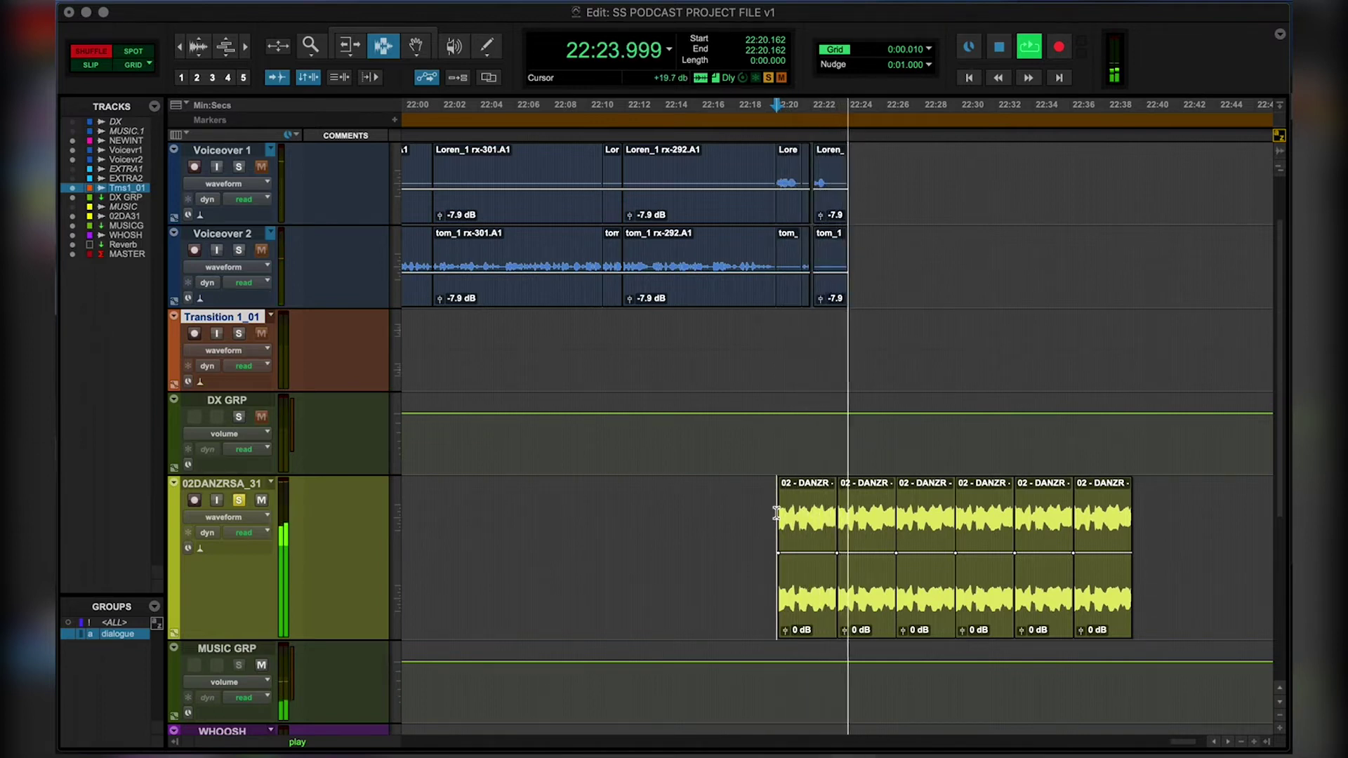
Unsolo 02DANZRSA_31 and play back from 22:19.141 with all tracks audible.
key("space")
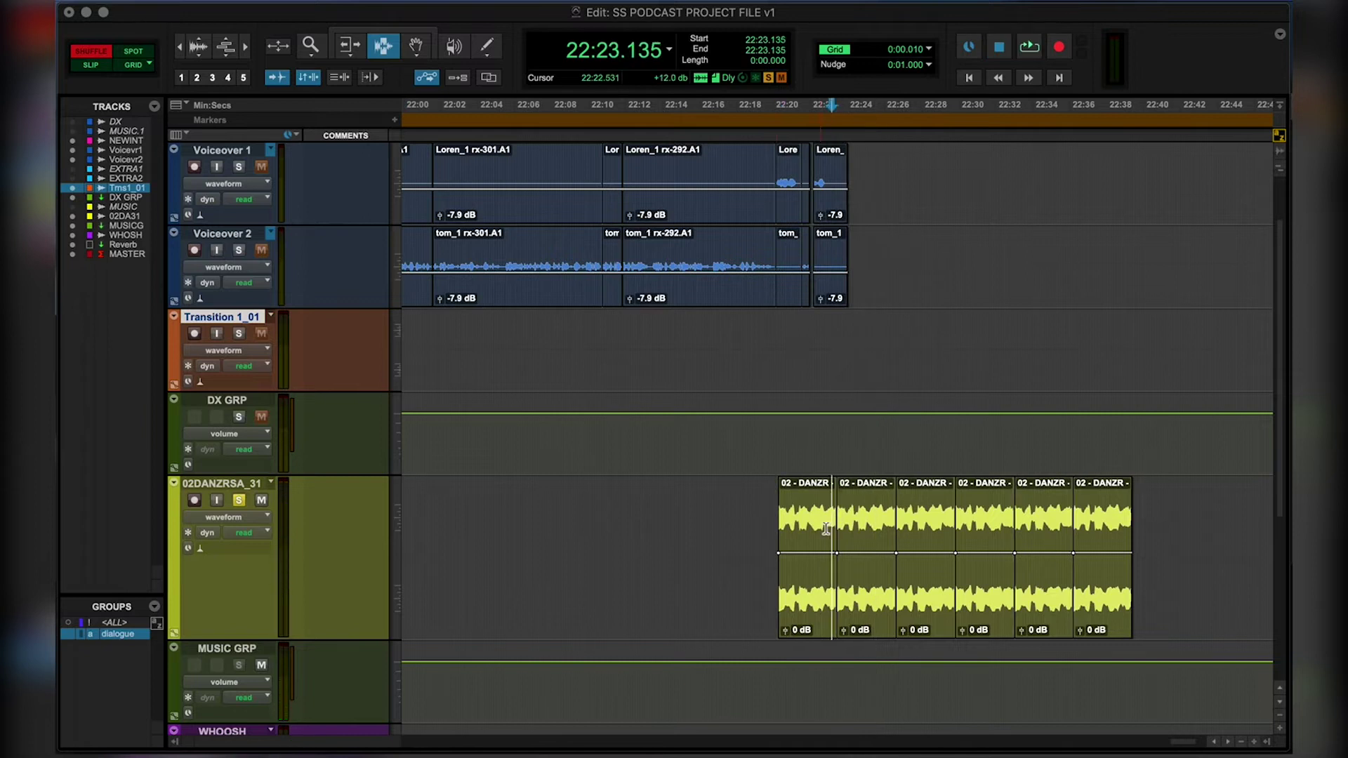
left_click(243, 500)
left_click(758, 513)
key("space")
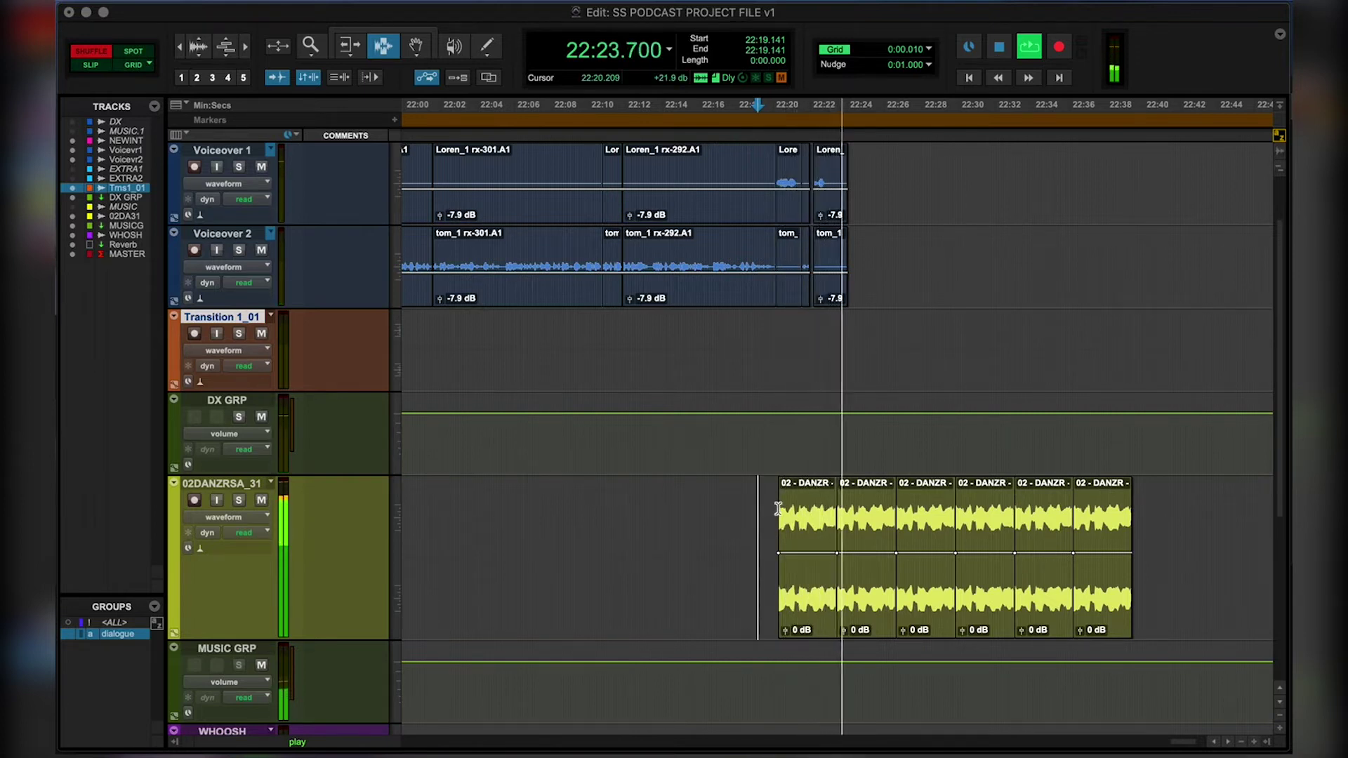
key("space")
Add a 1.3-second fade-in to the first DANZR clip at 22:20.209.
left_click_drag(778, 509, 802, 508)
key("super+f")
key("Return")
Add a MUSIC GRP volume breakpoint at 22:22.740 and raise the volume after it.
key("F8")
left_click(814, 661)
key("t")
key("t")
key("t")
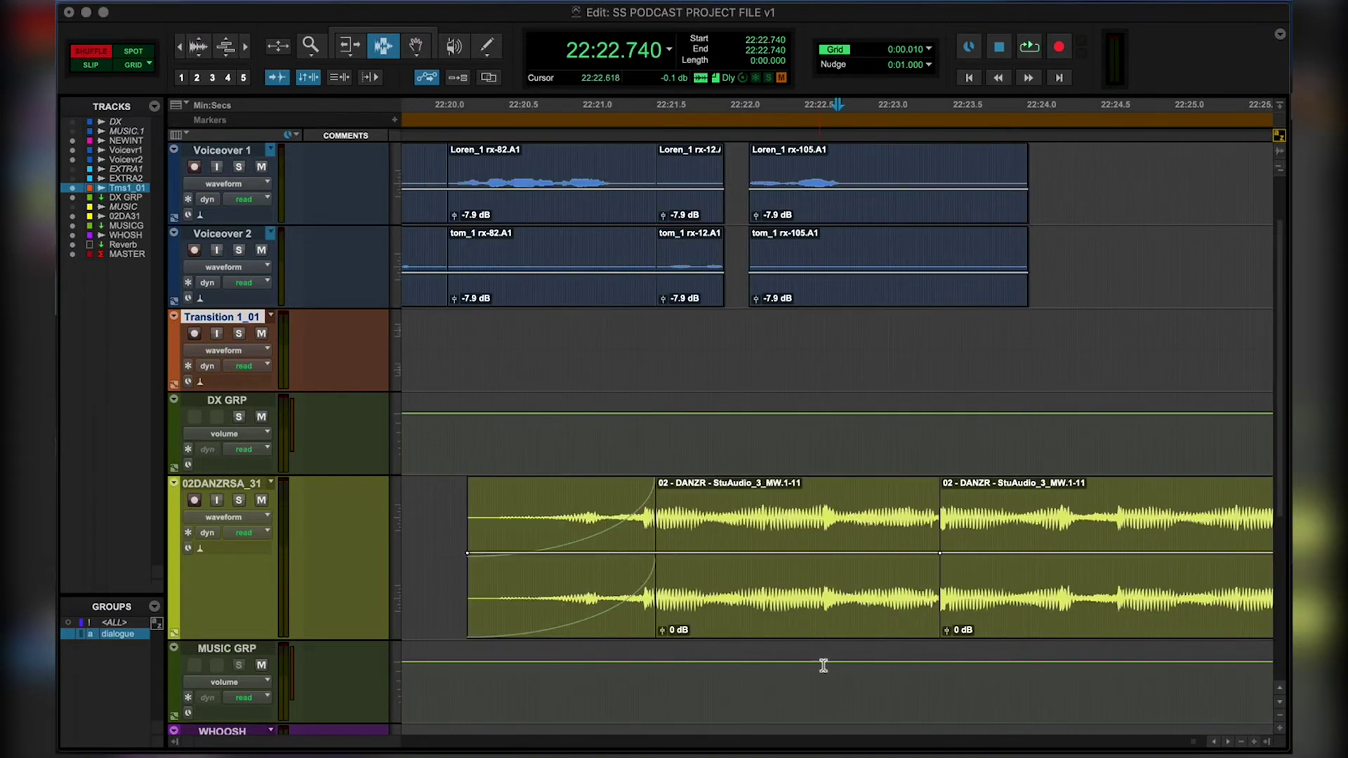
left_click_drag(865, 661, 864, 654)
key("super+bracketleft")
key("super+bracketleft")
key("super+bracketleft")
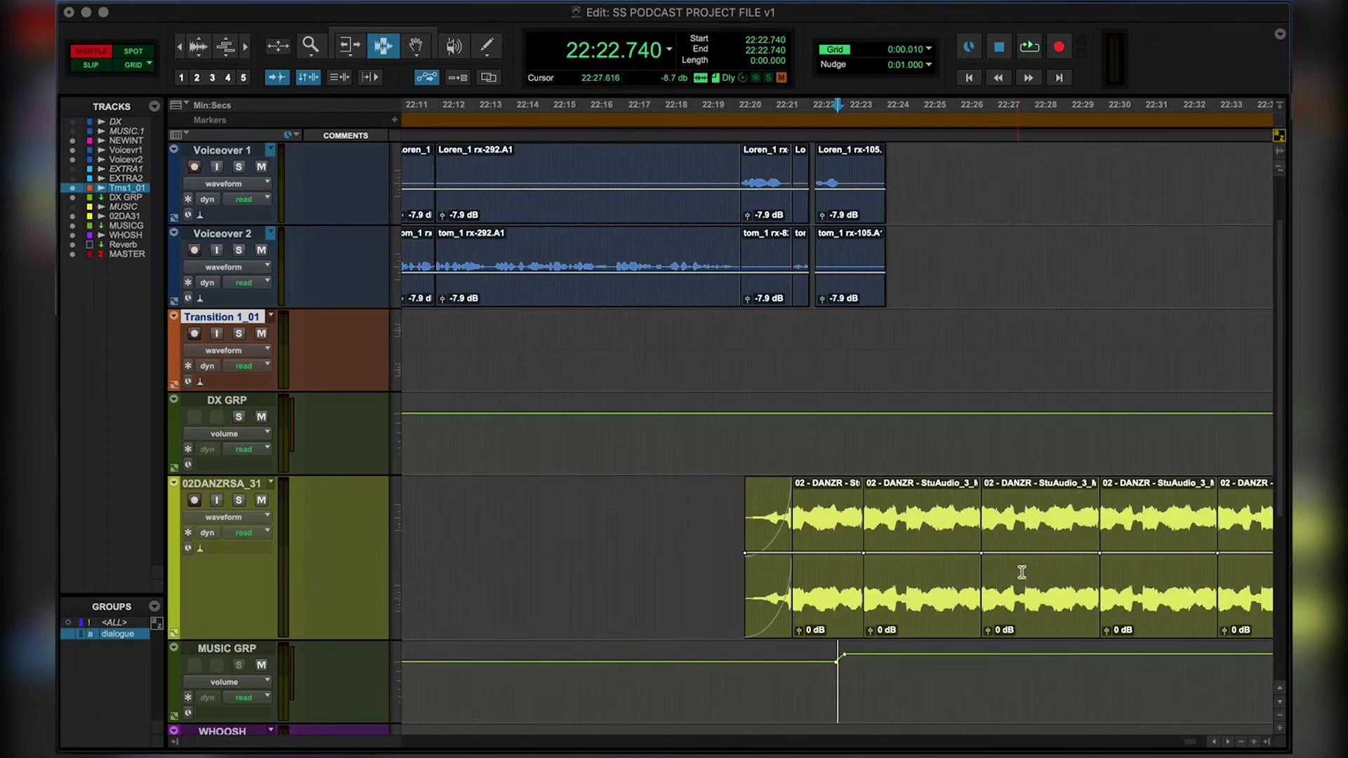
Consolidate the six DANZR copies into a single clip.
left_click(830, 528)
left_click(1104, 521, "shift")
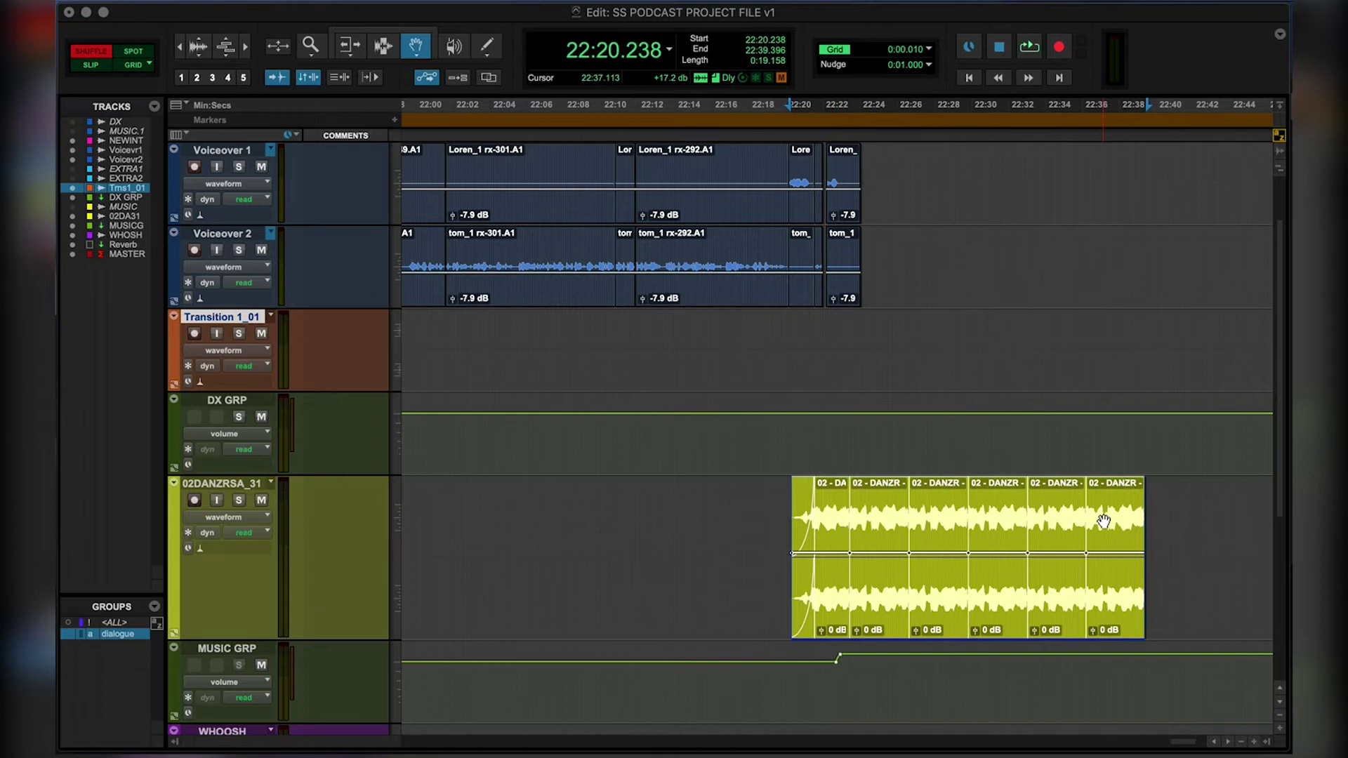
key("alt+shift+3")
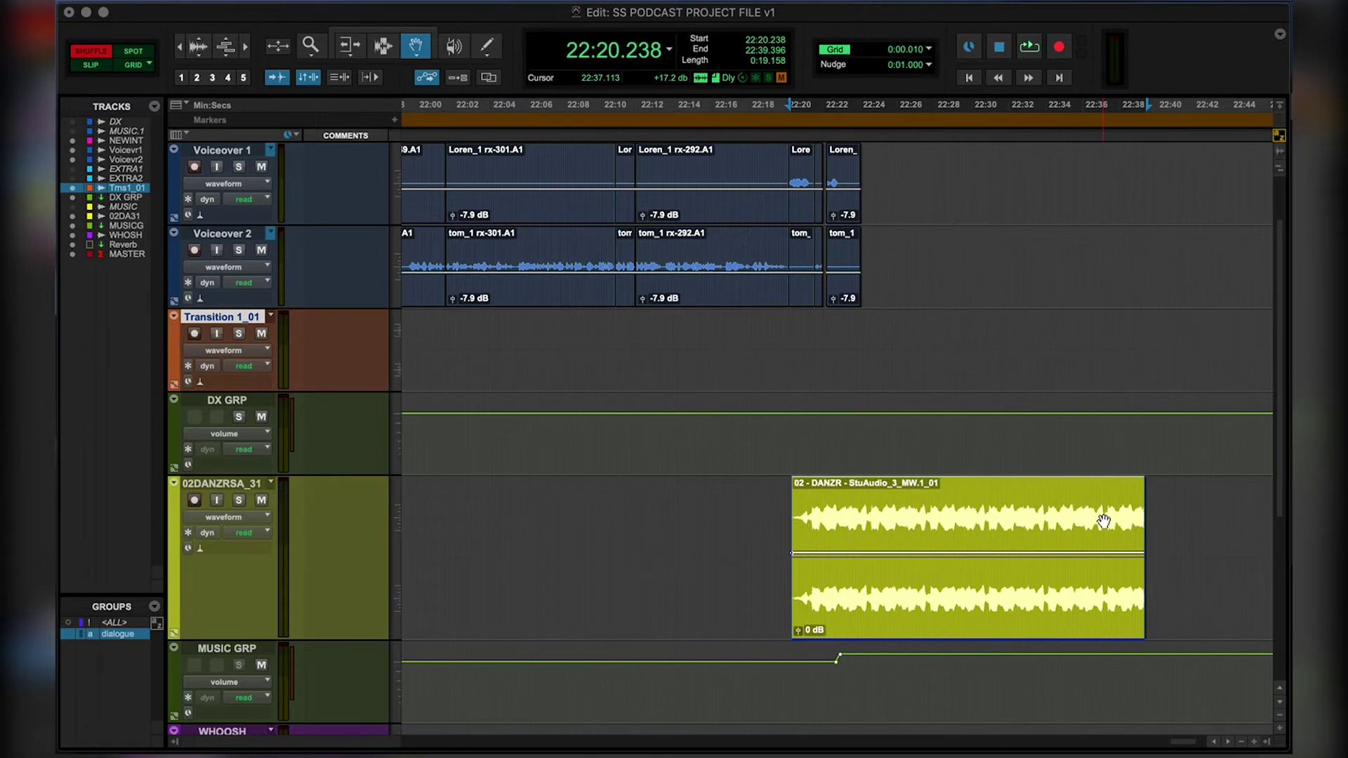
Split the merged clip at 22:27.860 and delete the leftover tail.
key("F7")
left_click(899, 495)
key("super+bracketright")
key("super+bracketright")
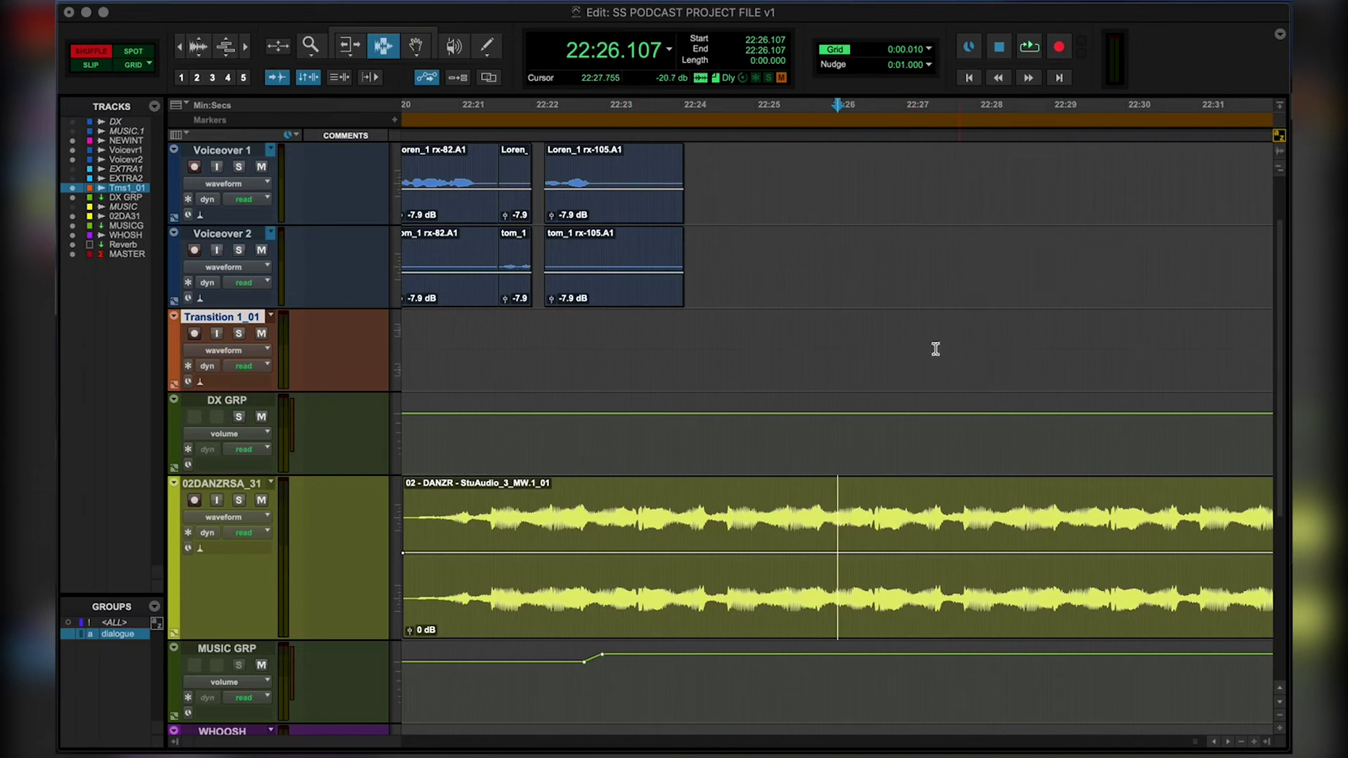
left_click(926, 554)
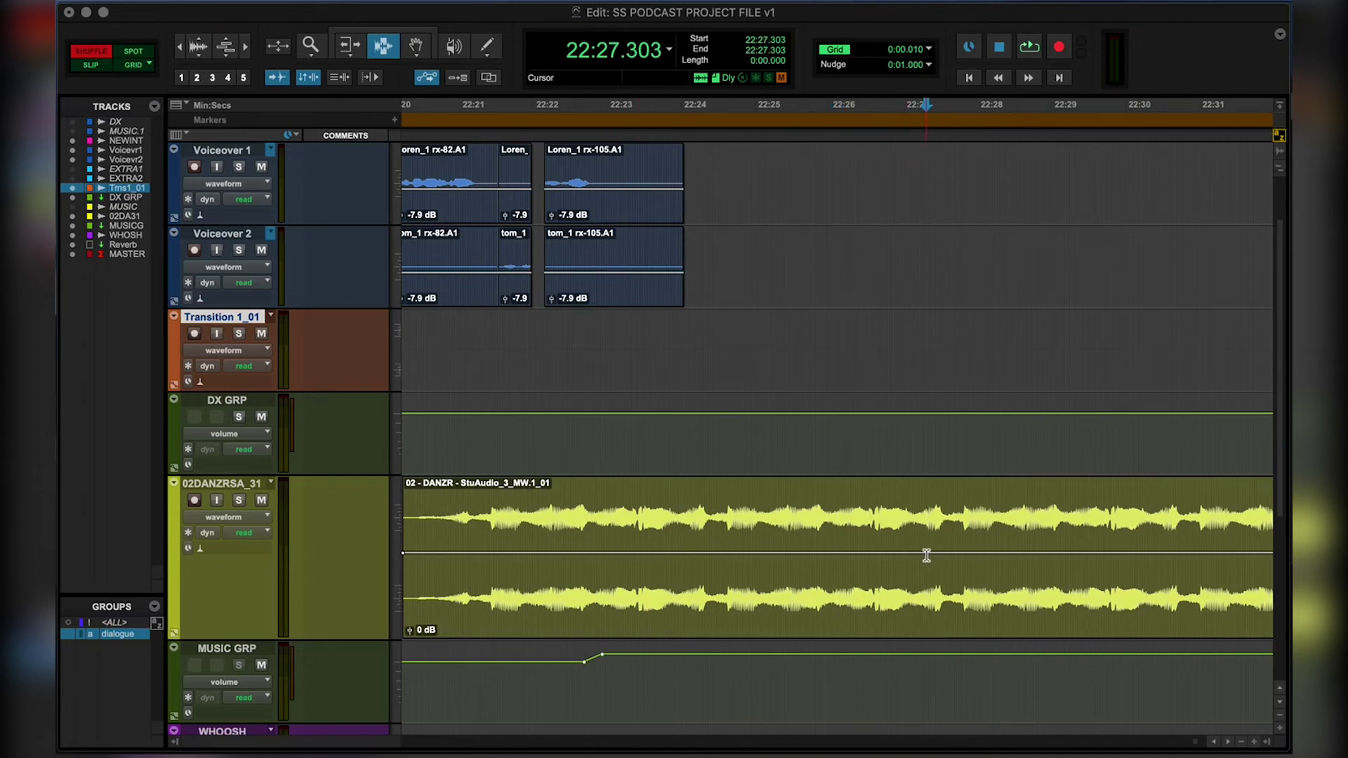
left_click(967, 531)
key("super+e")
key("F6")
left_click(1000, 519)
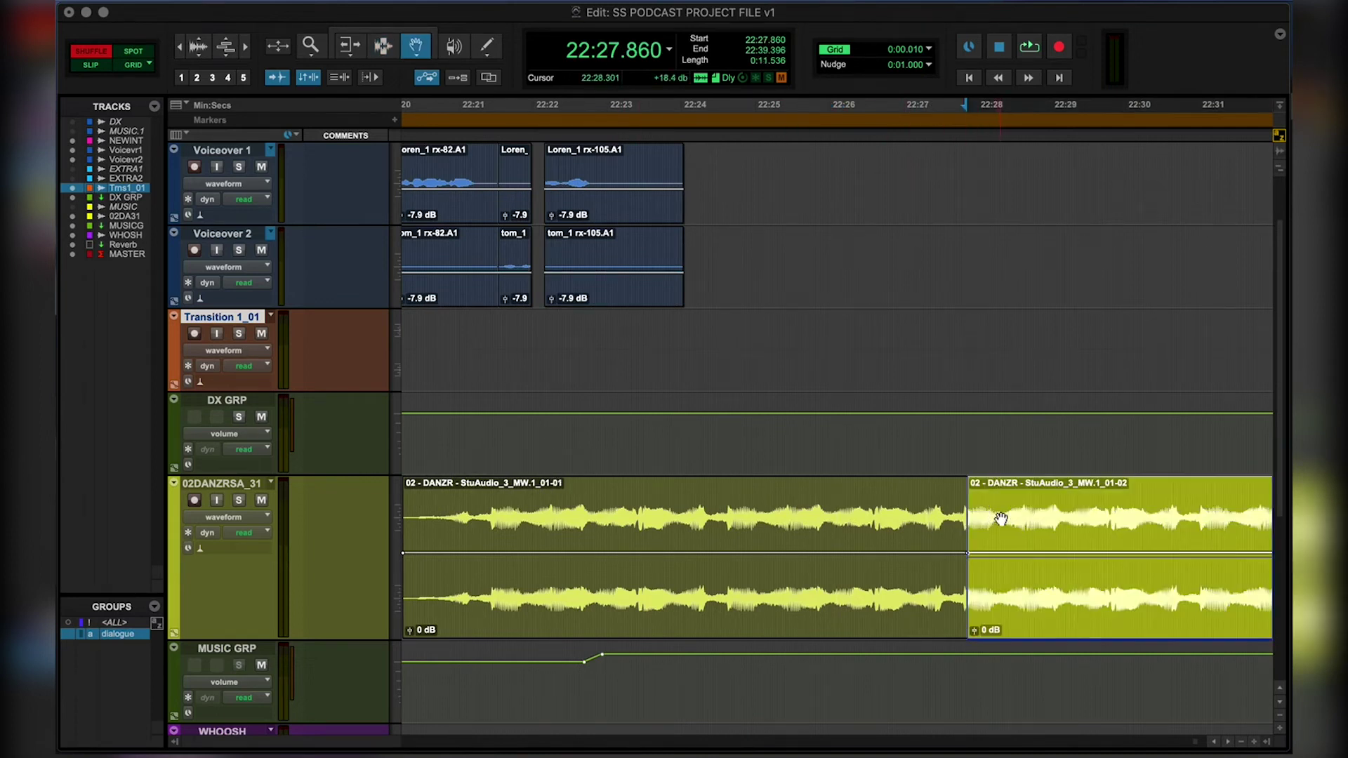
key("F7")
key("Delete")
Fade out the music from 22:24.679 to 22:28.115.
left_click_drag(985, 510, 731, 520)
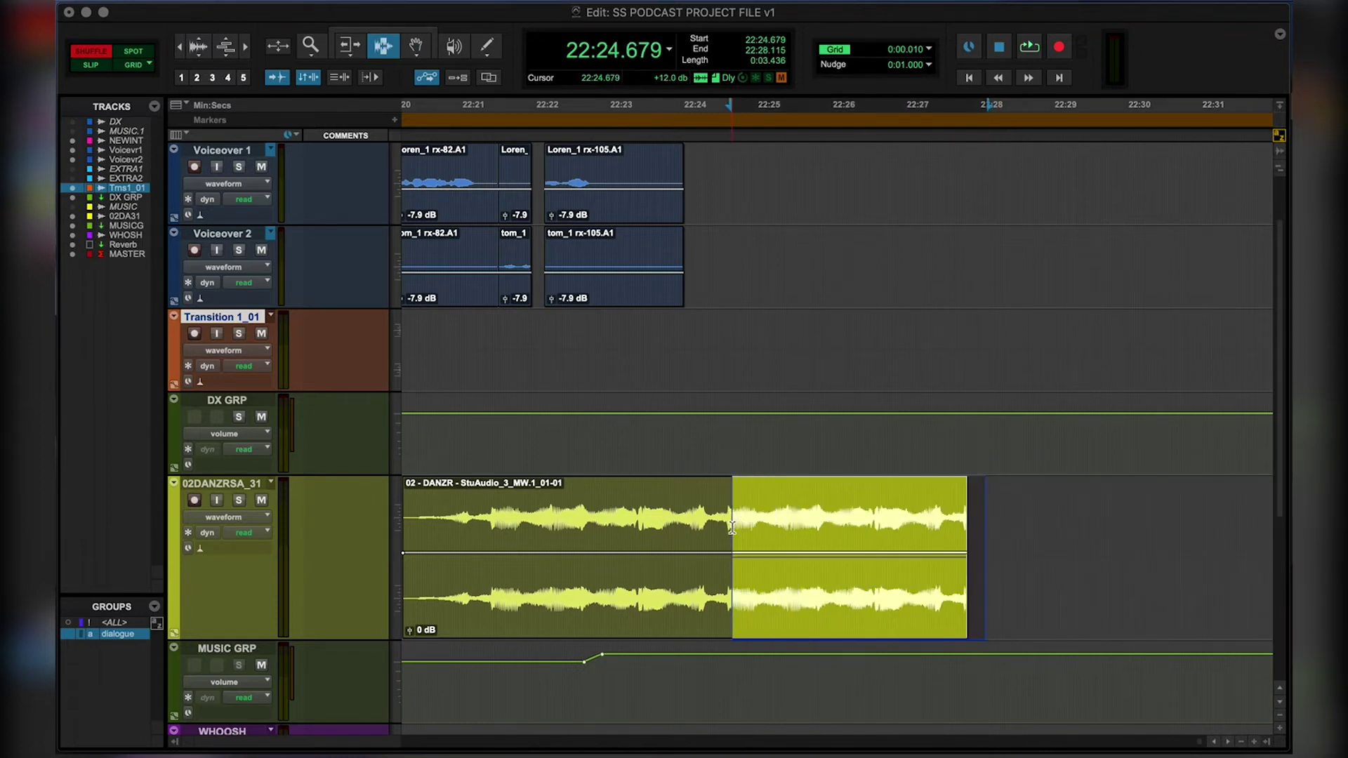
key("super+f")
key("Return")
key("super+bracketleft")
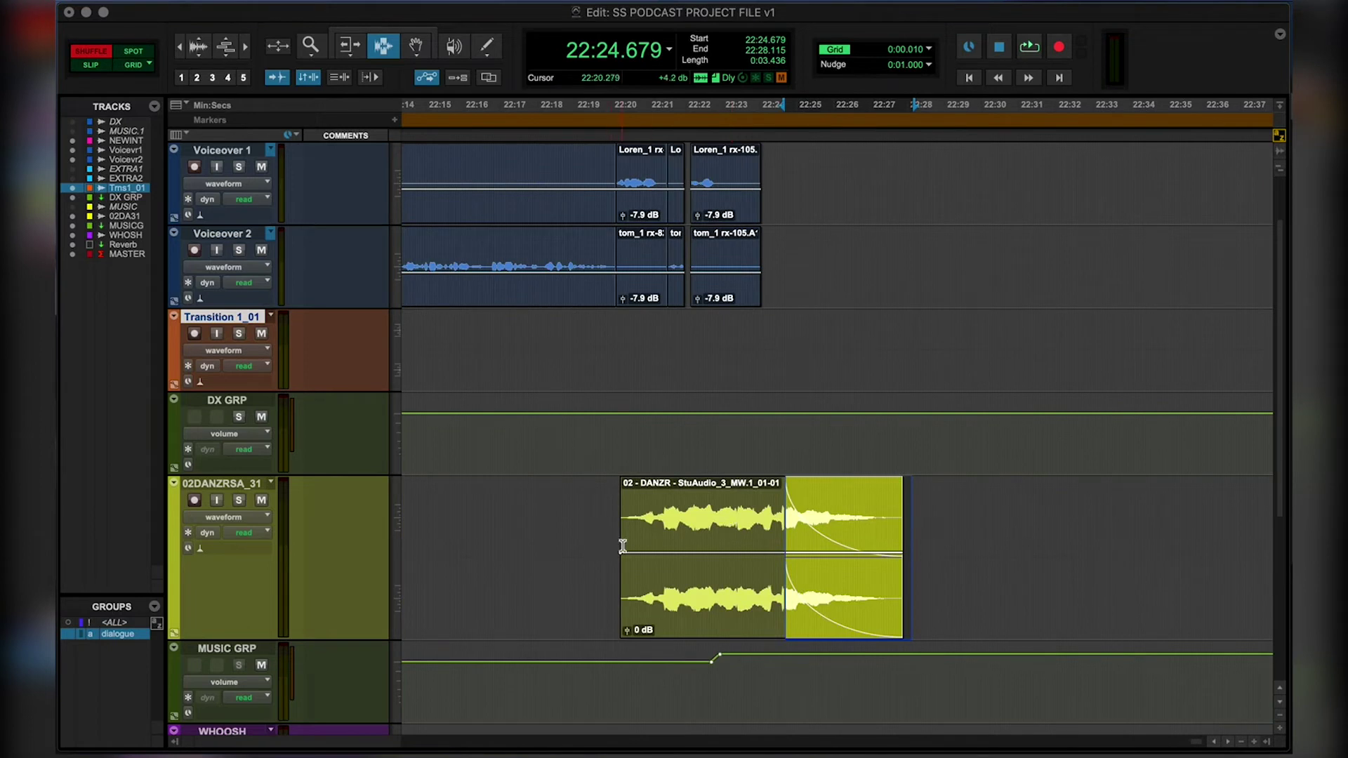
Play back the edited DANZR music from 22:19.652.
left_click(622, 546)
left_click(599, 545)
key("space")
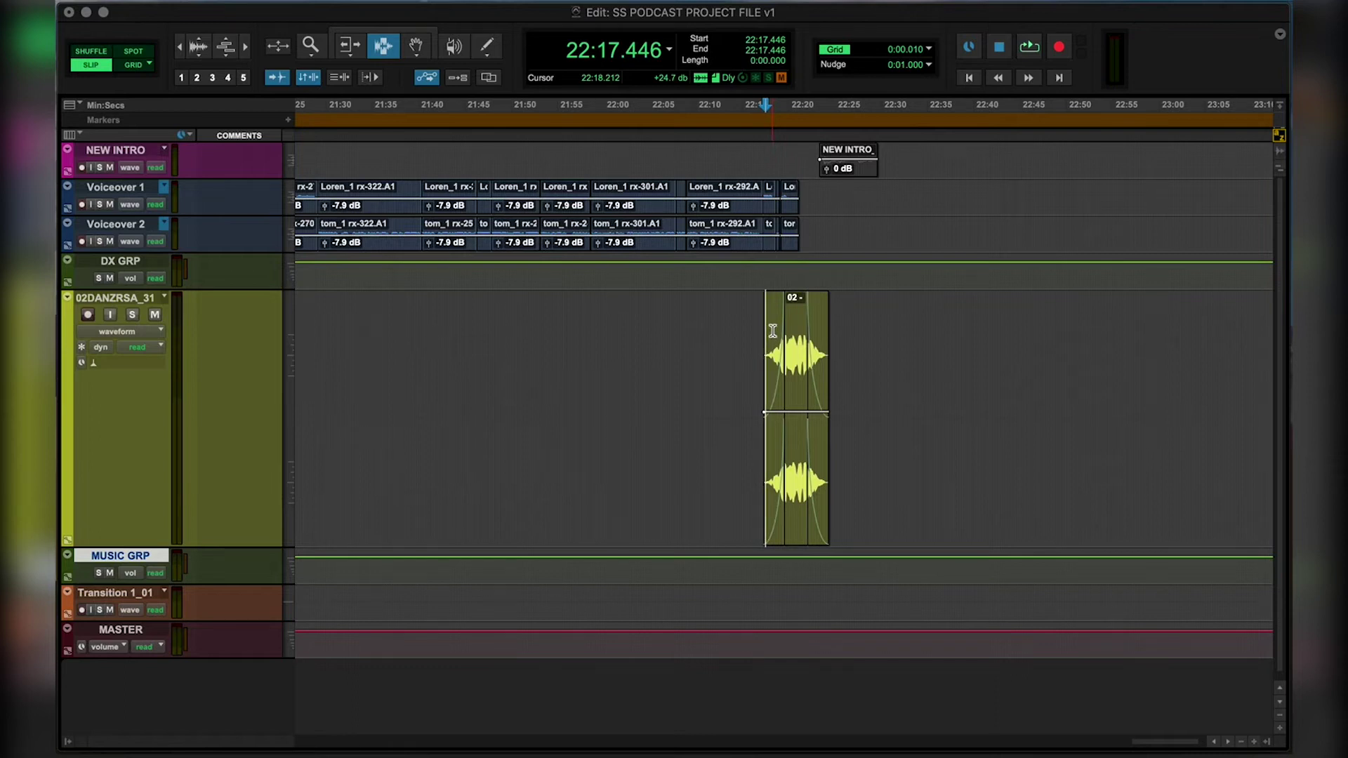
Bring up the Workspace, reposition it, and expand Volumes > BCWGRAID2 > ASSETS.
key("alt+semicolon")
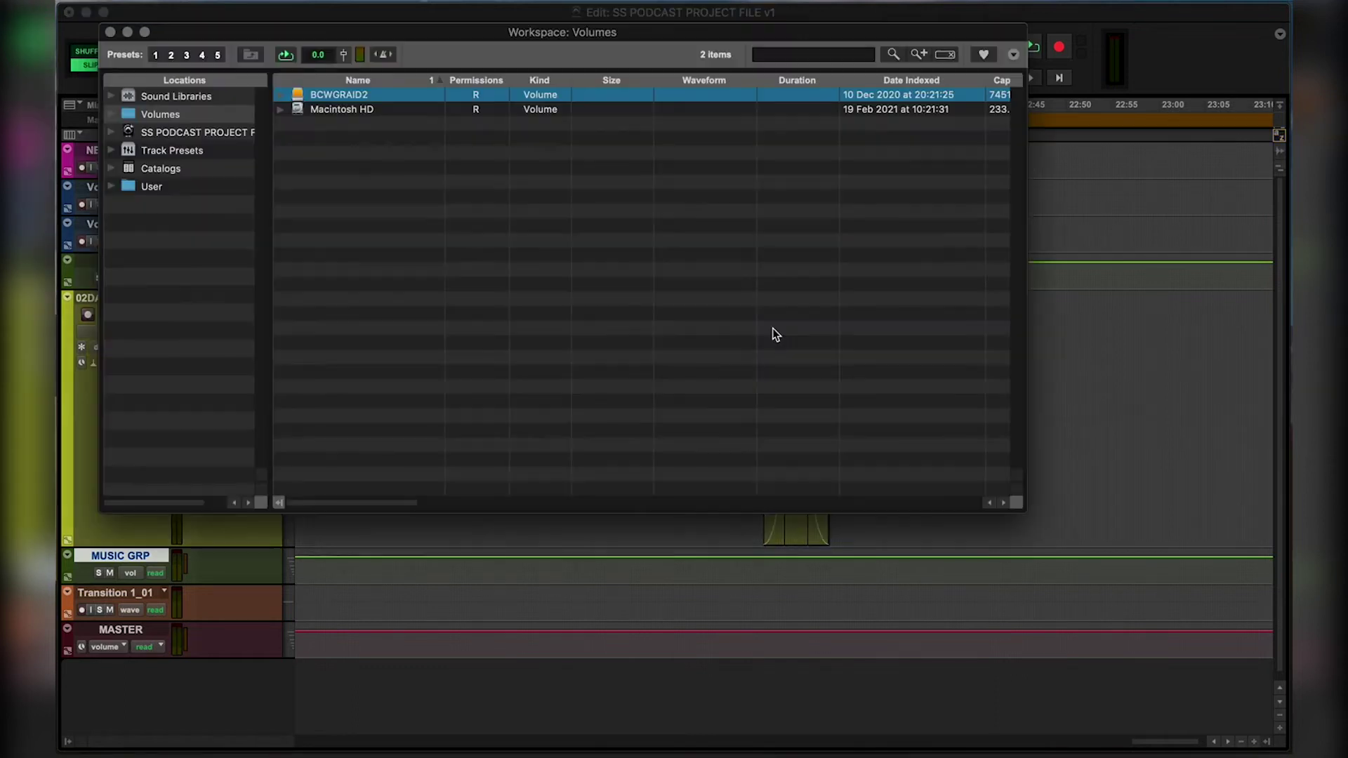
left_click_drag(470, 55, 608, 130)
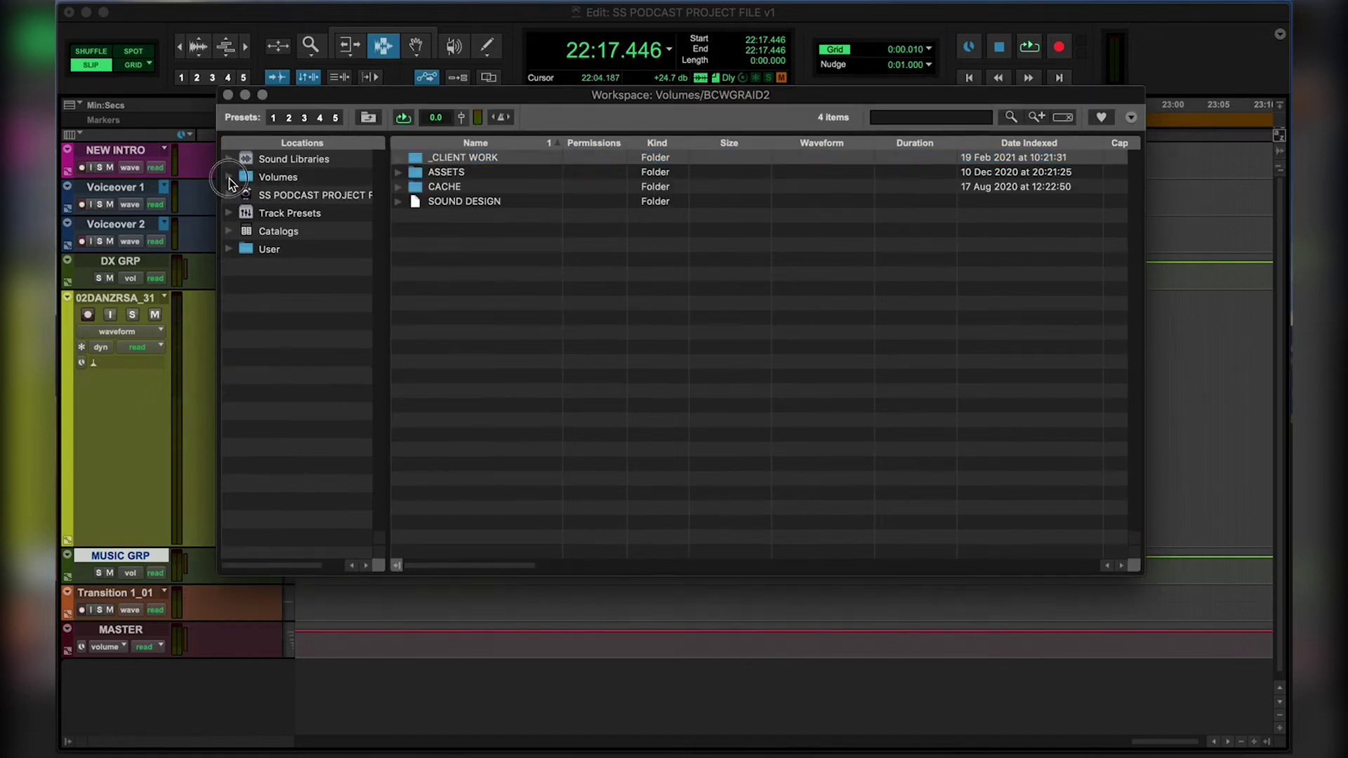
left_click(230, 179)
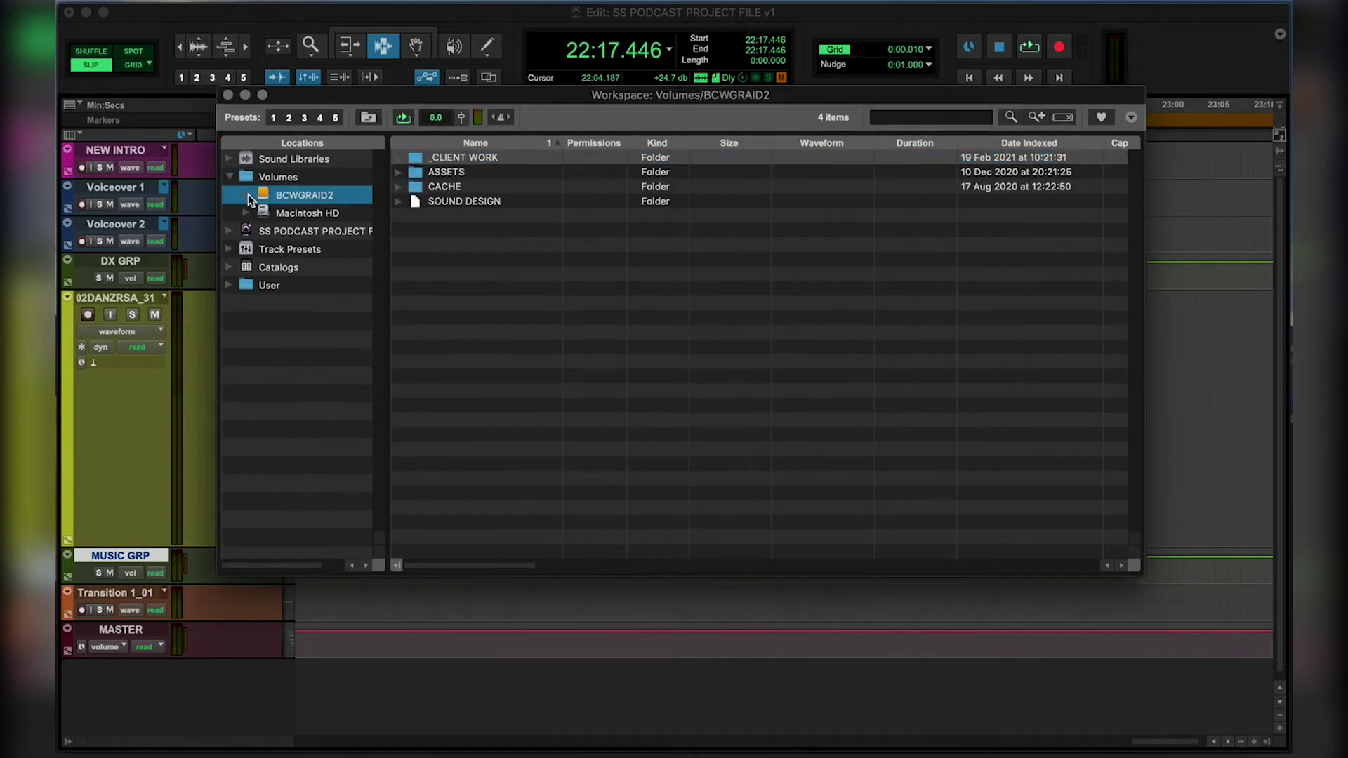
left_click(247, 194)
left_click(263, 230)
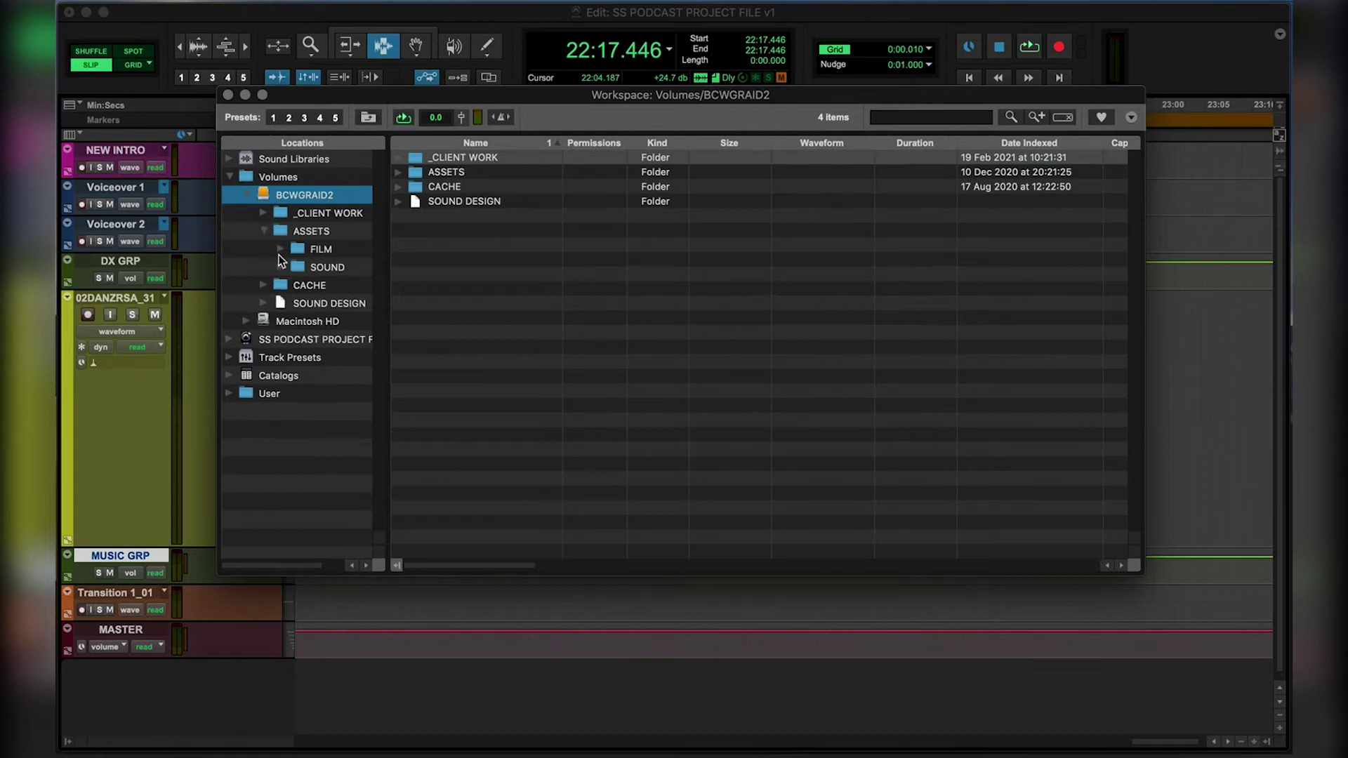
Create a catalog named TEST CATALOG from the SOUND > SFX folder.
left_click(280, 268)
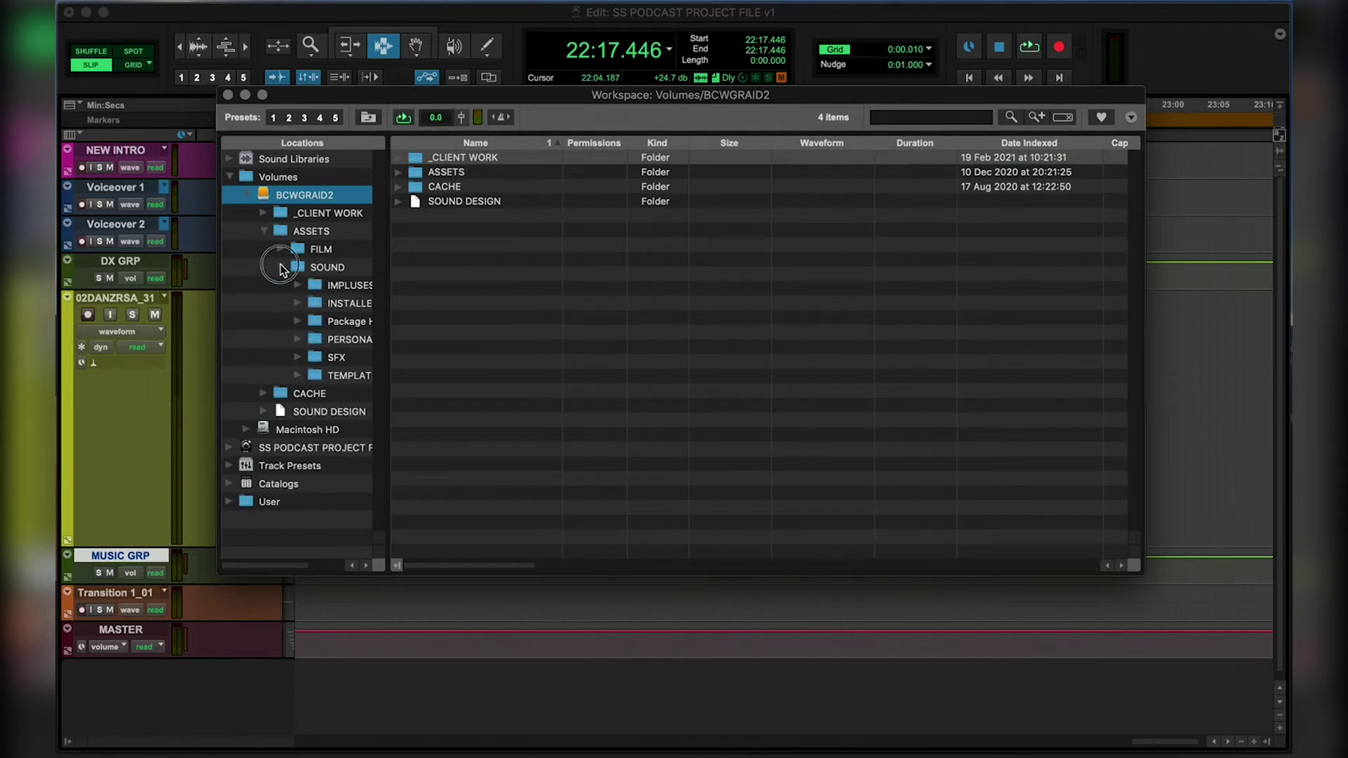
left_click(338, 360)
right_click(339, 381)
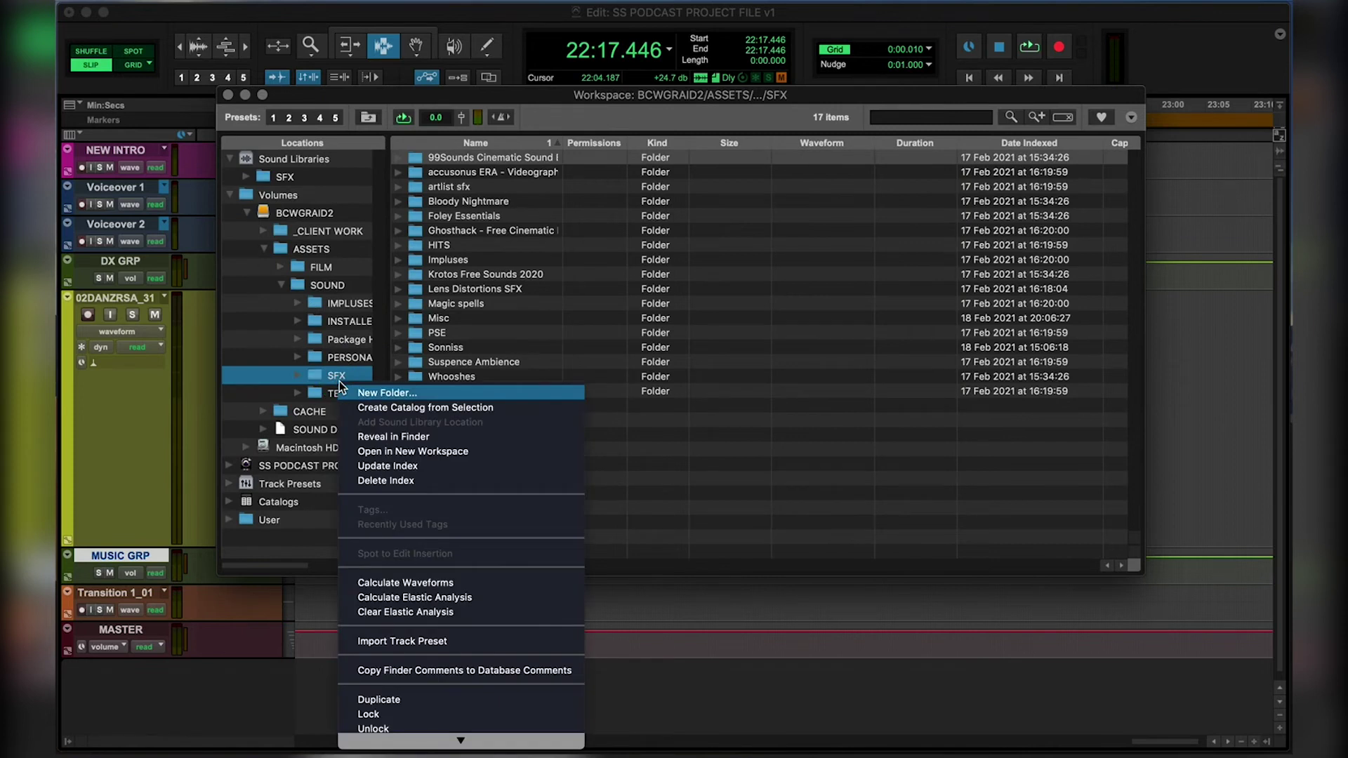
left_click(419, 410)
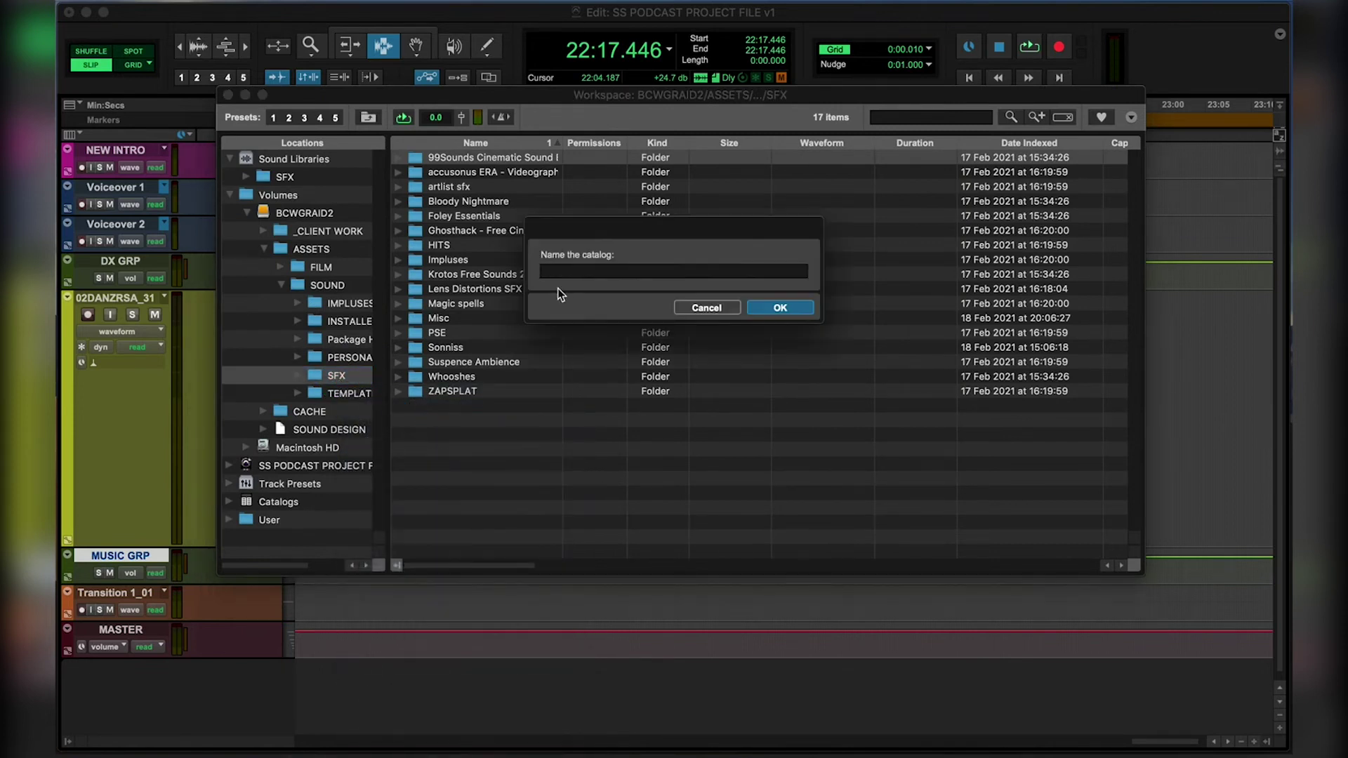
type("TEST CATALOG")
key("Return")
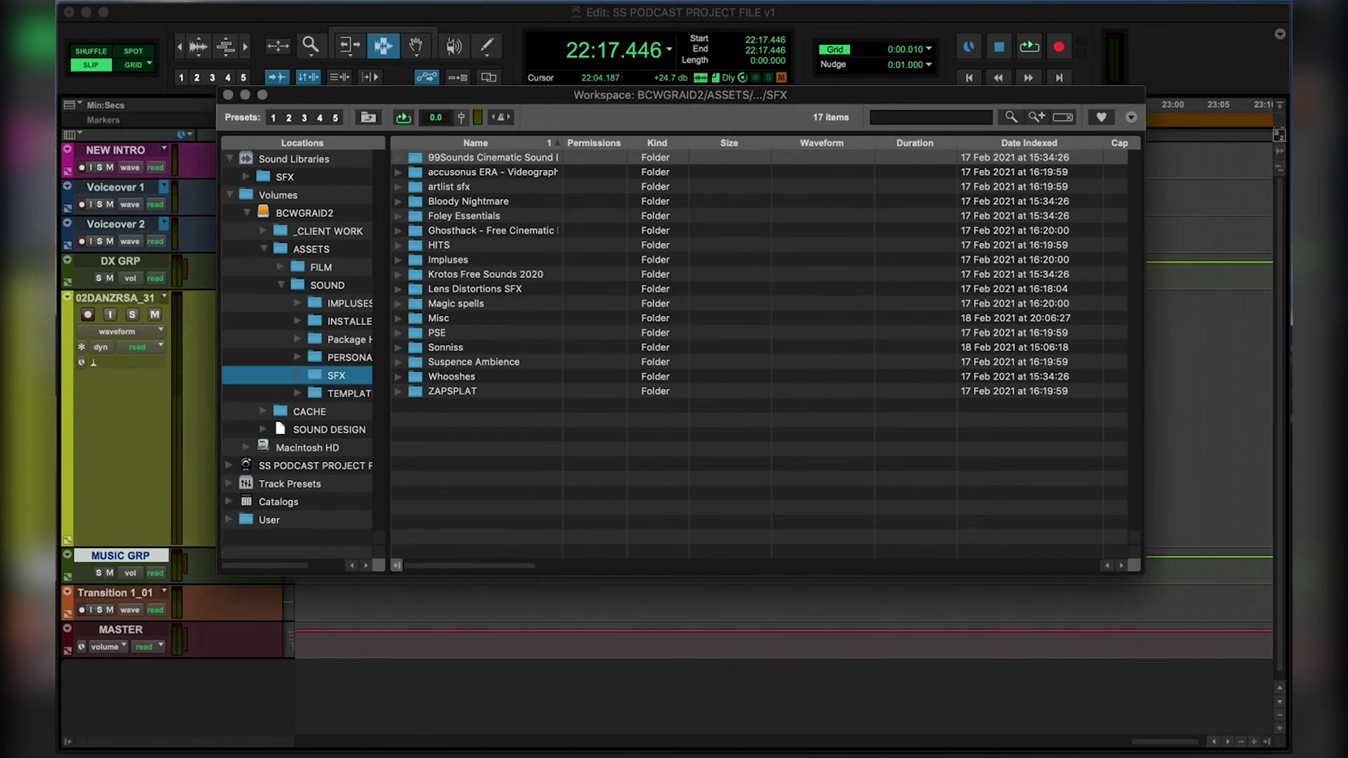
Browse TEST CATALOG's SFX folder and search it for HIT.
left_click(233, 502)
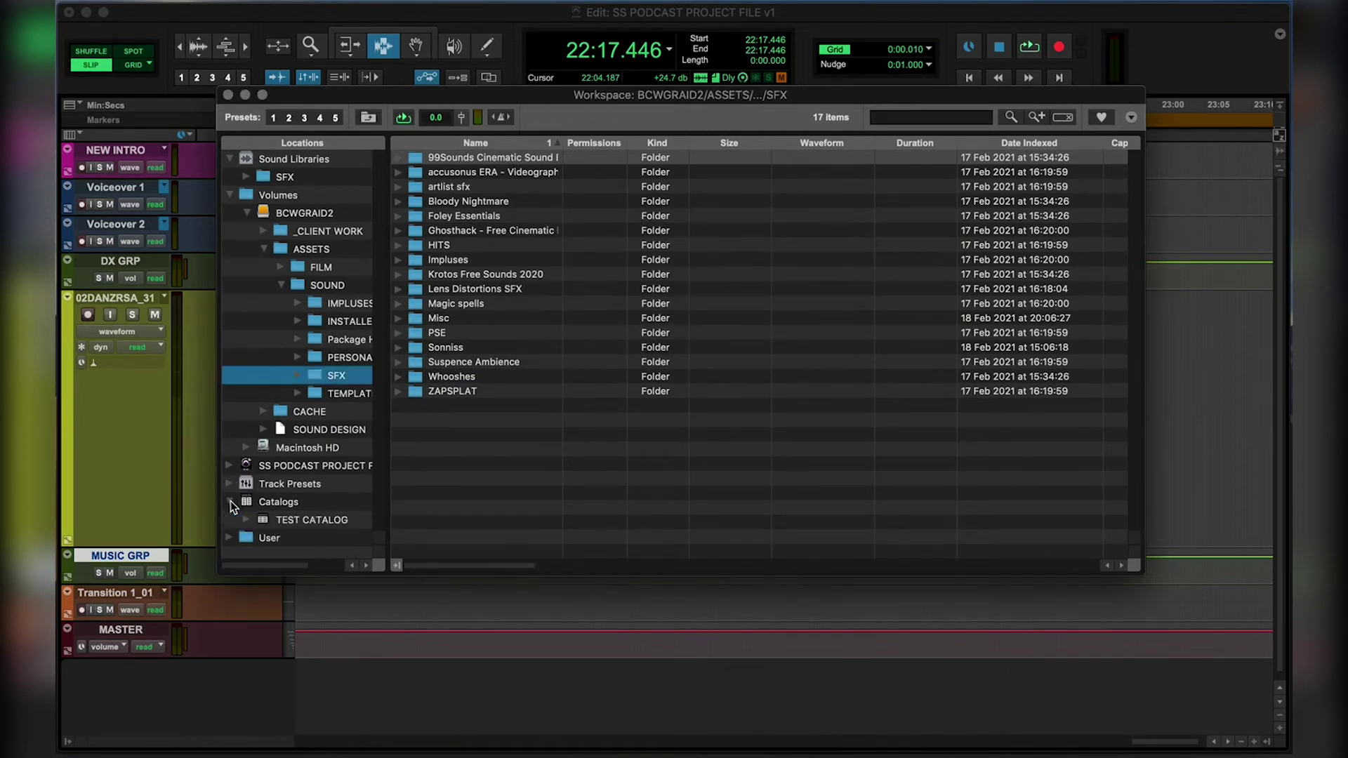
left_click(315, 520)
double_click(415, 156)
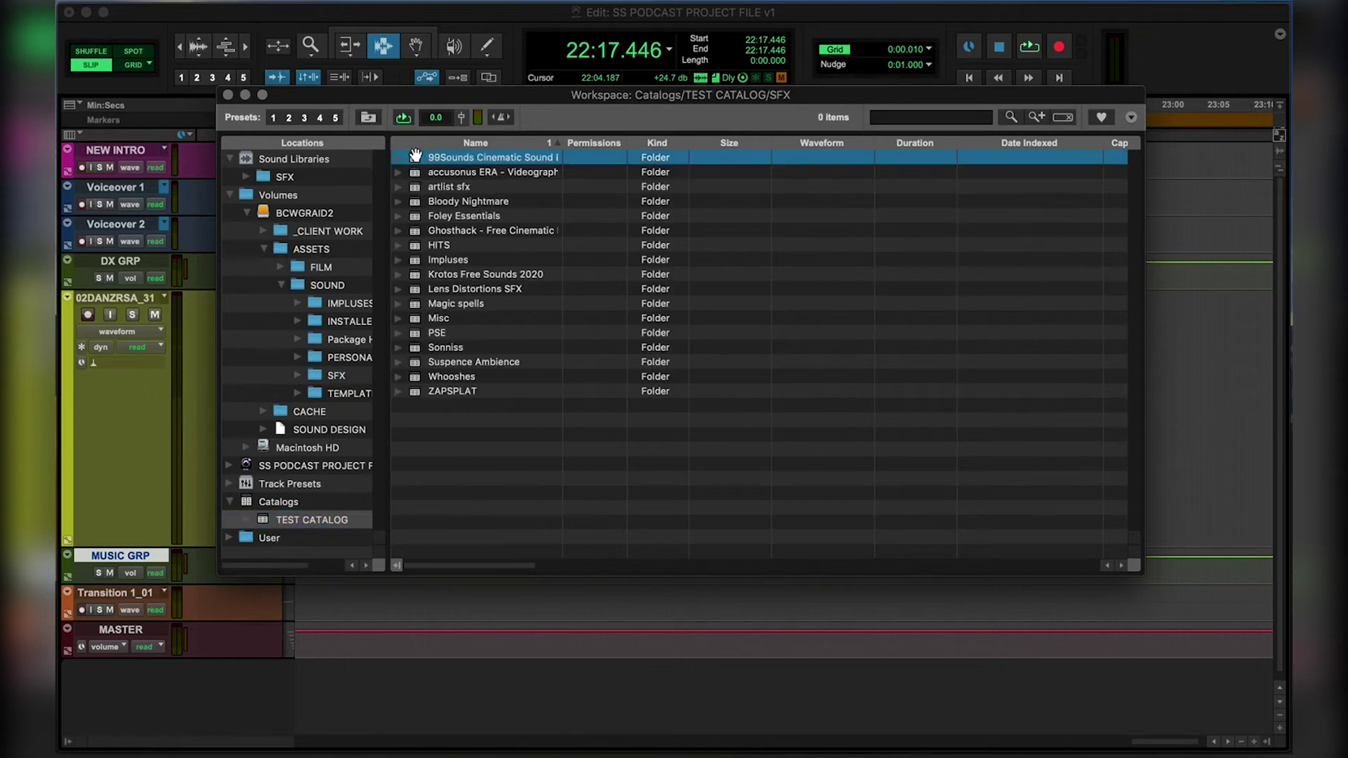
left_click(437, 187)
left_click(453, 317)
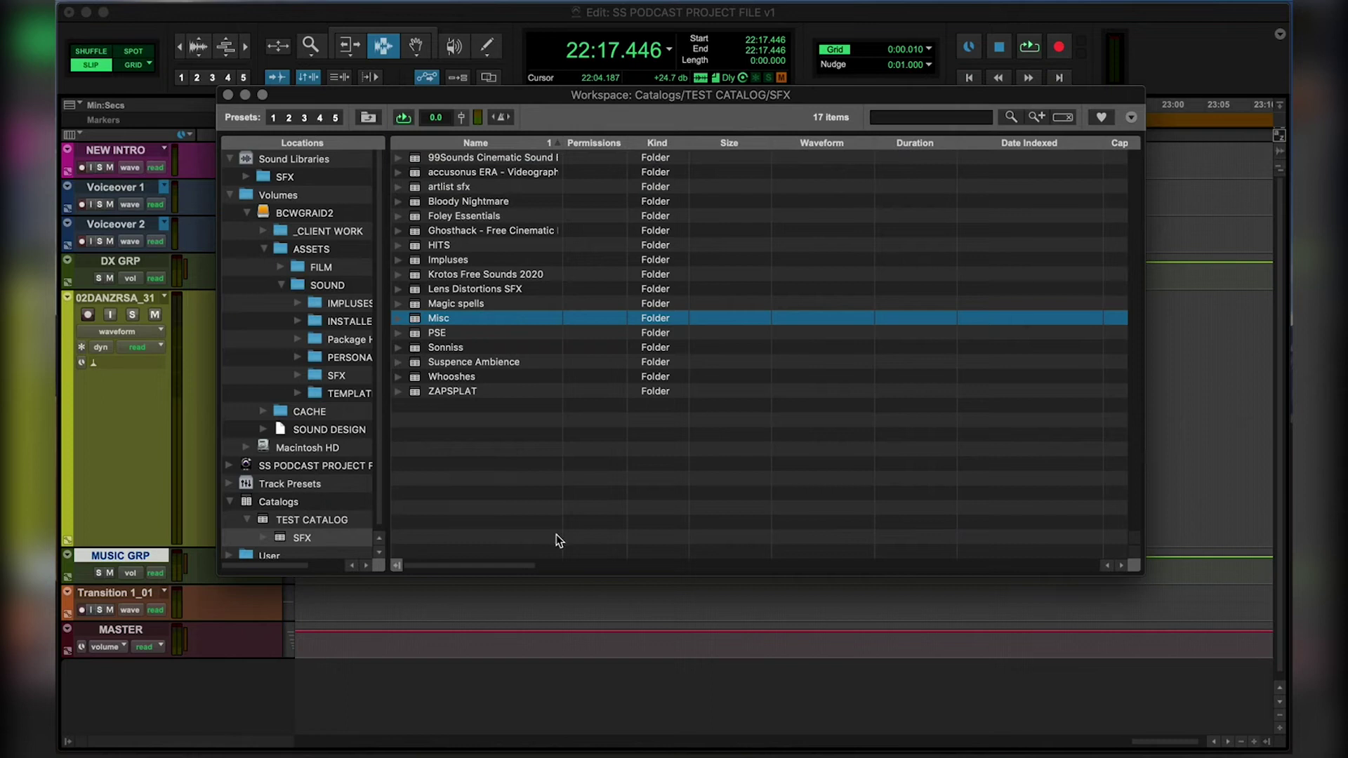
left_click(925, 114)
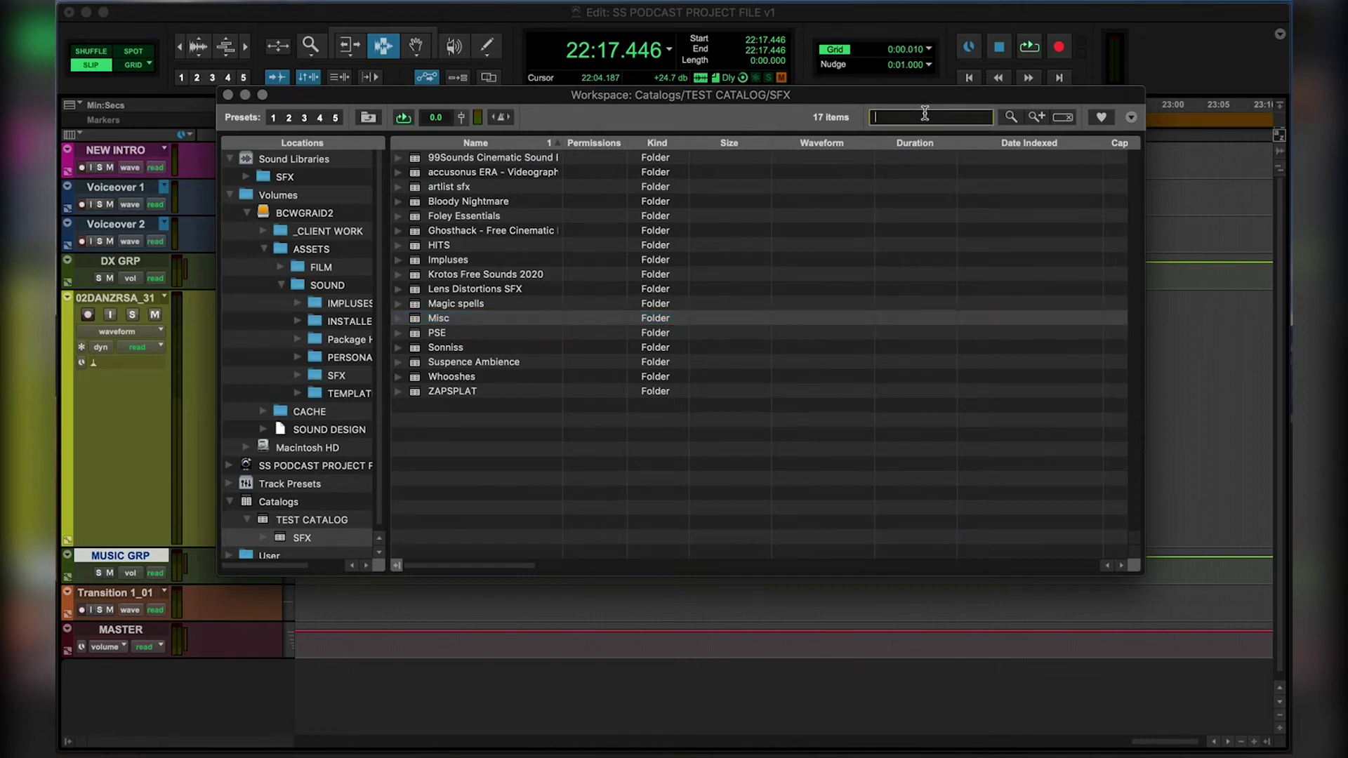
type("HIT")
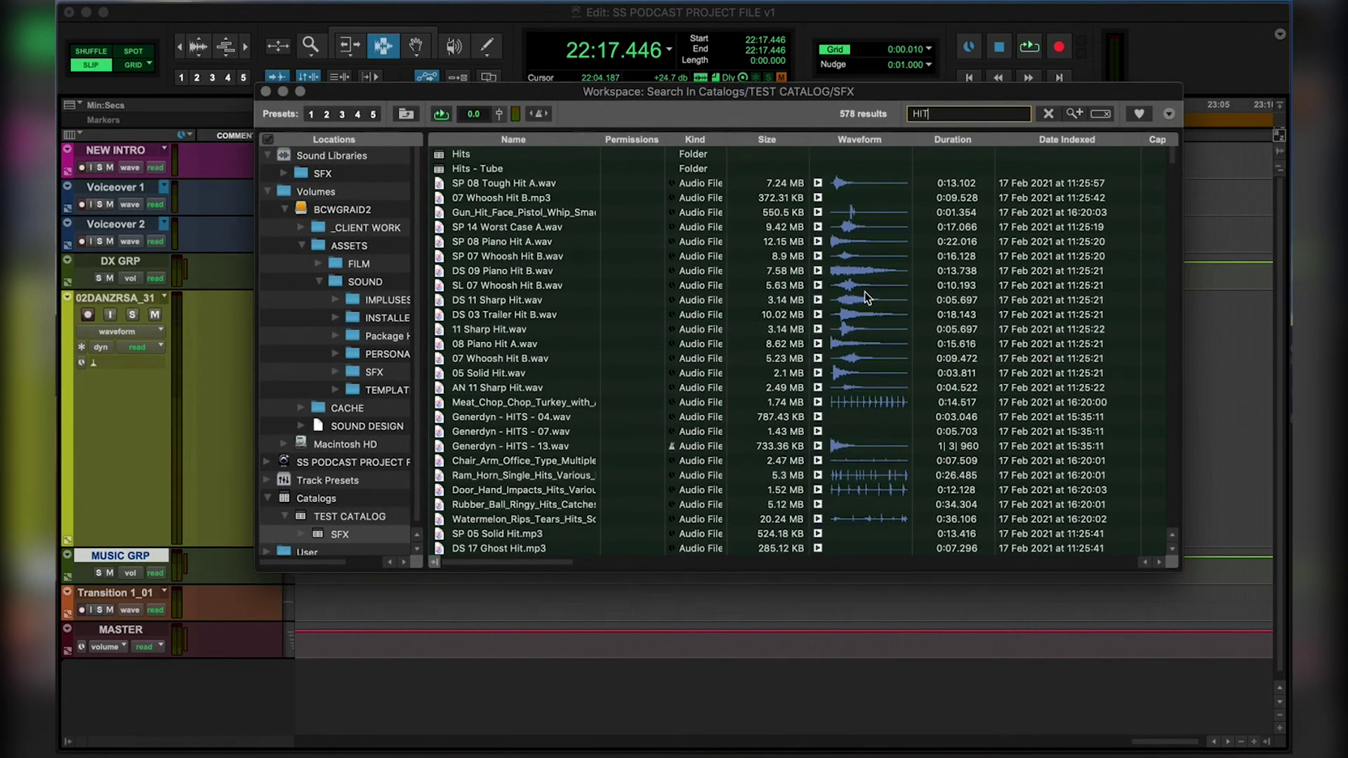
left_click_drag(709, 95, 860, 90)
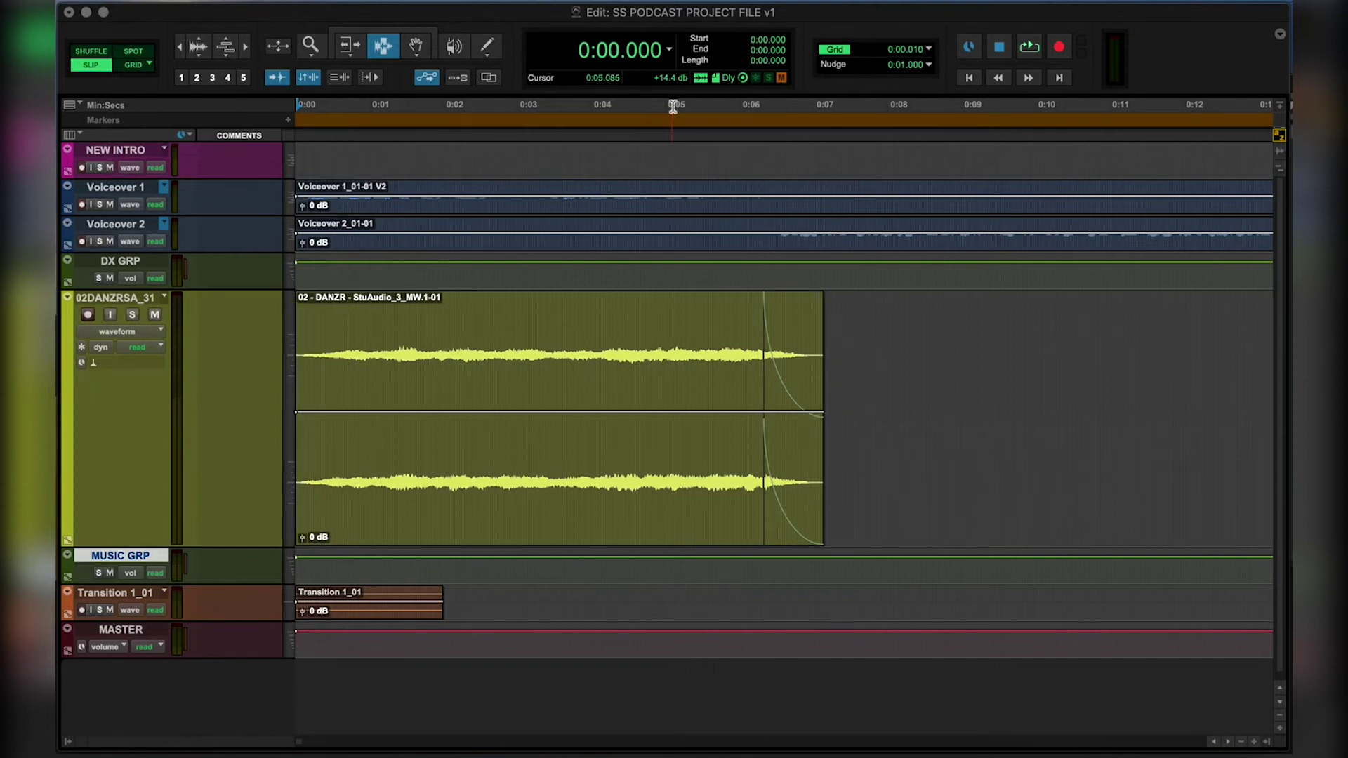
Select 0:00.058–0:07.430 and insert 7.372 seconds of empty time at the session start.
left_click(302, 106)
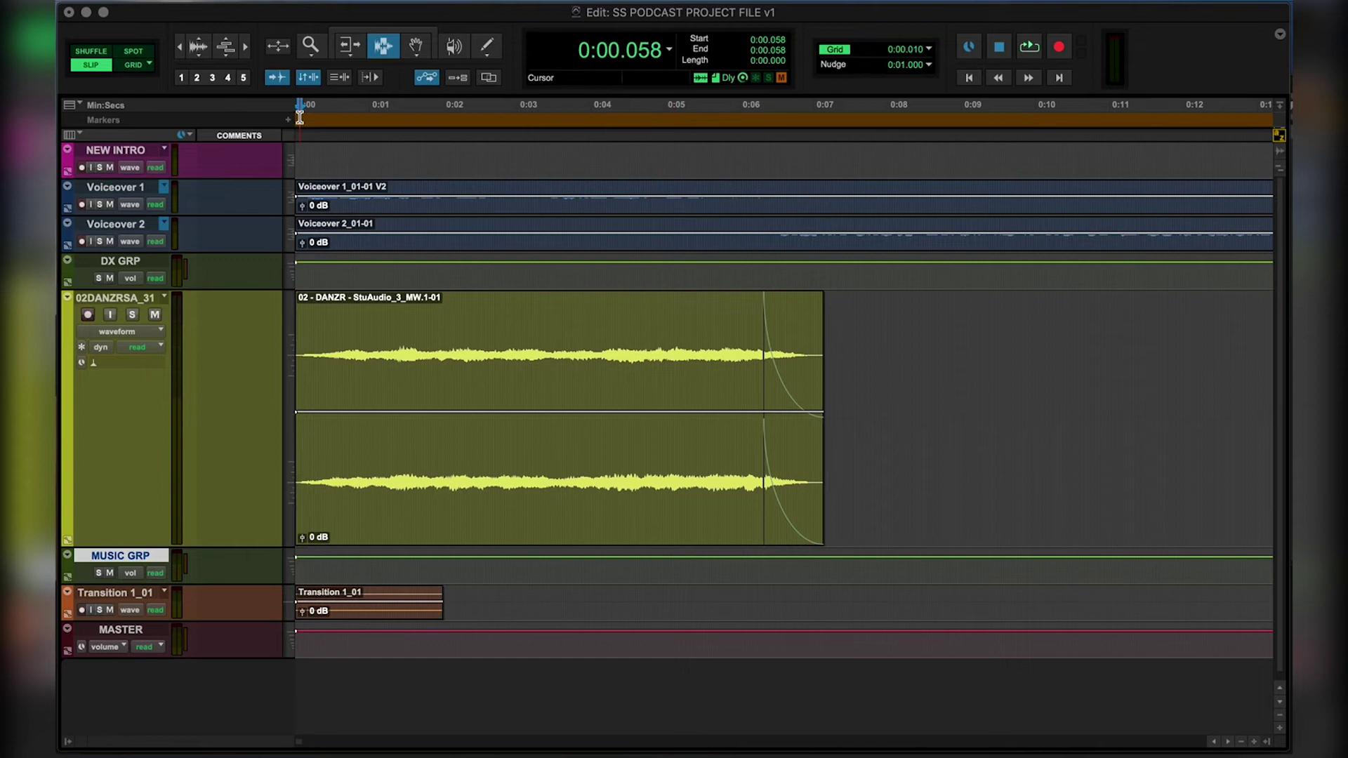
left_click(849, 117, "shift")
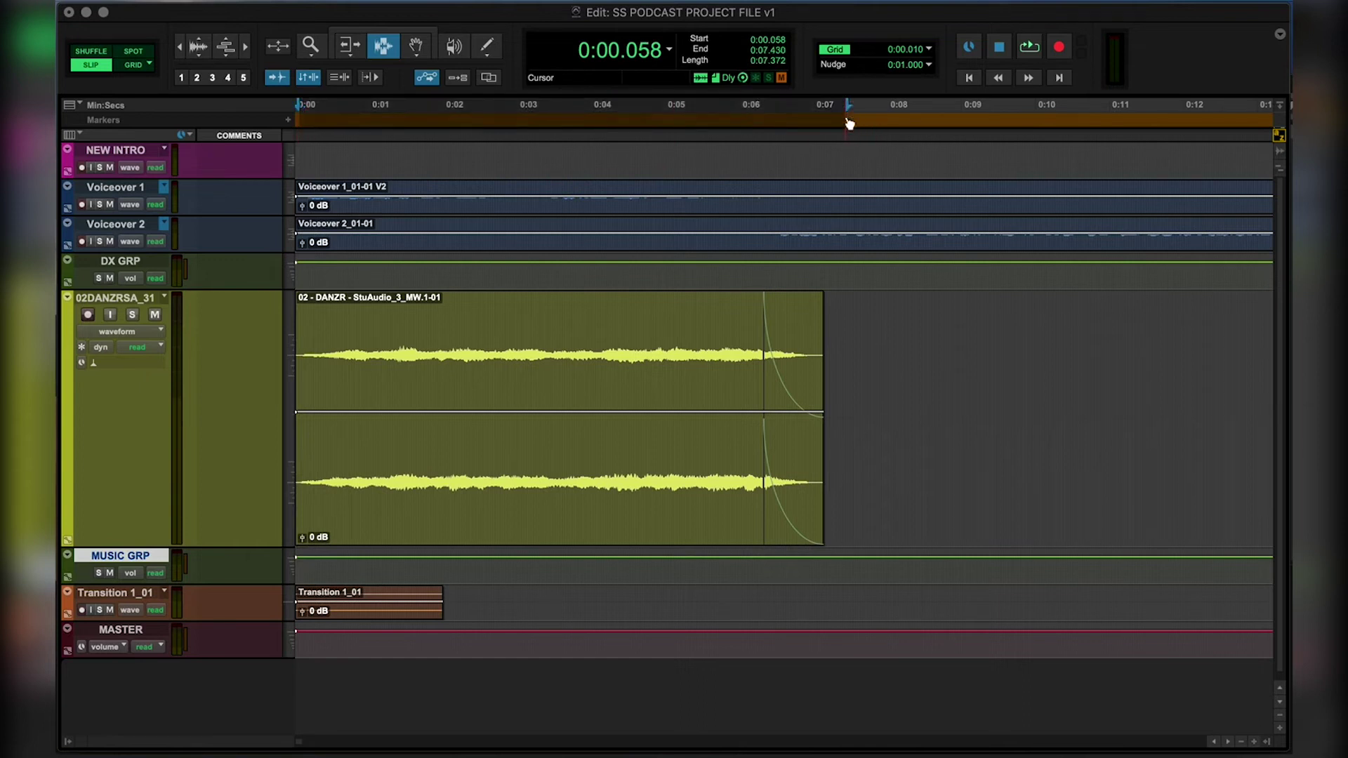
left_click(424, 3)
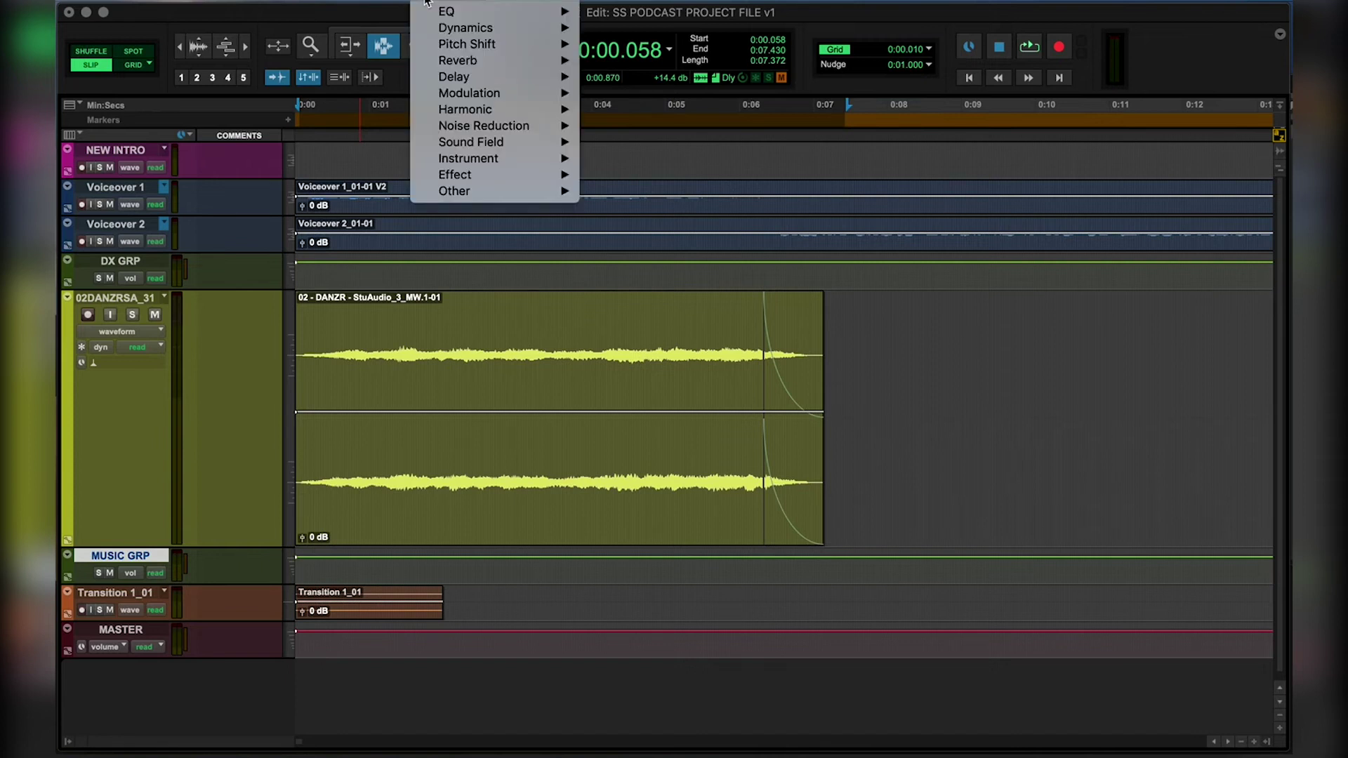
mouse_move(388, 12)
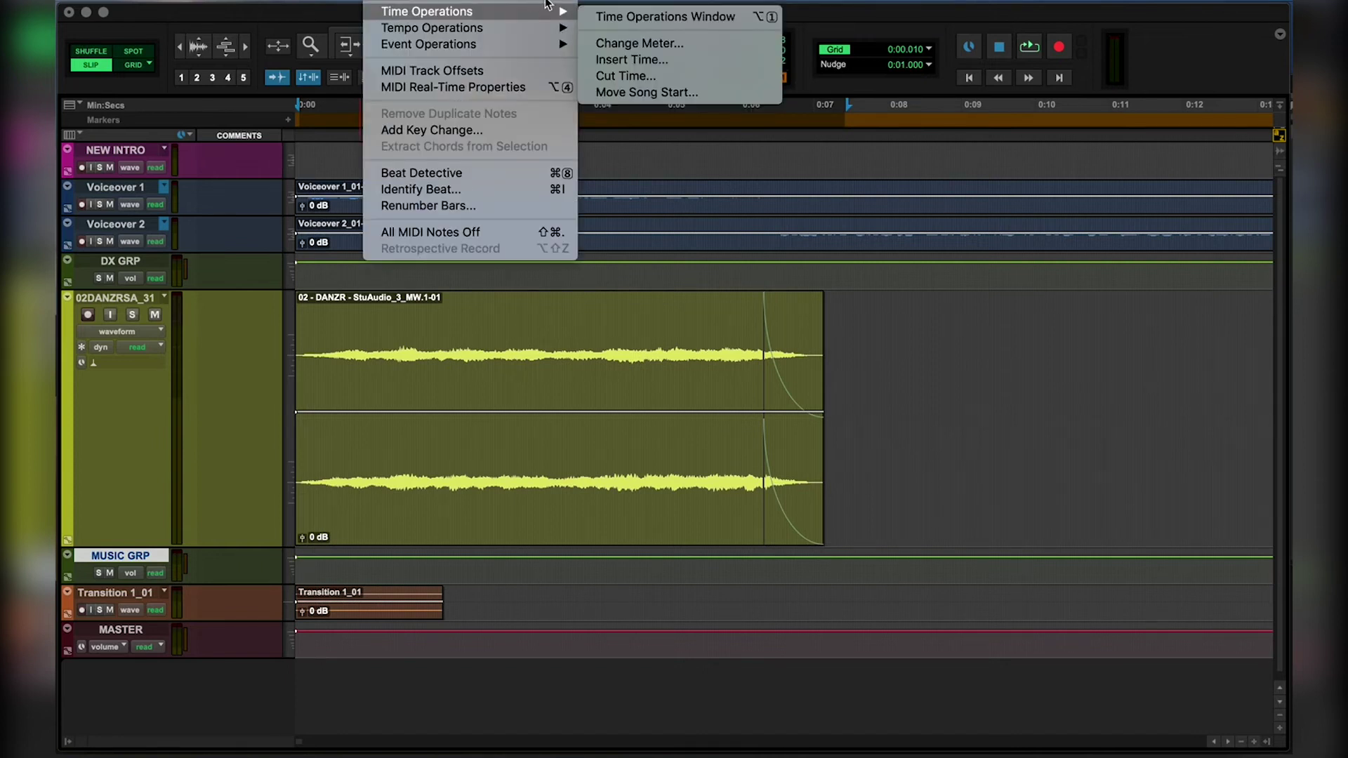
left_click(632, 60)
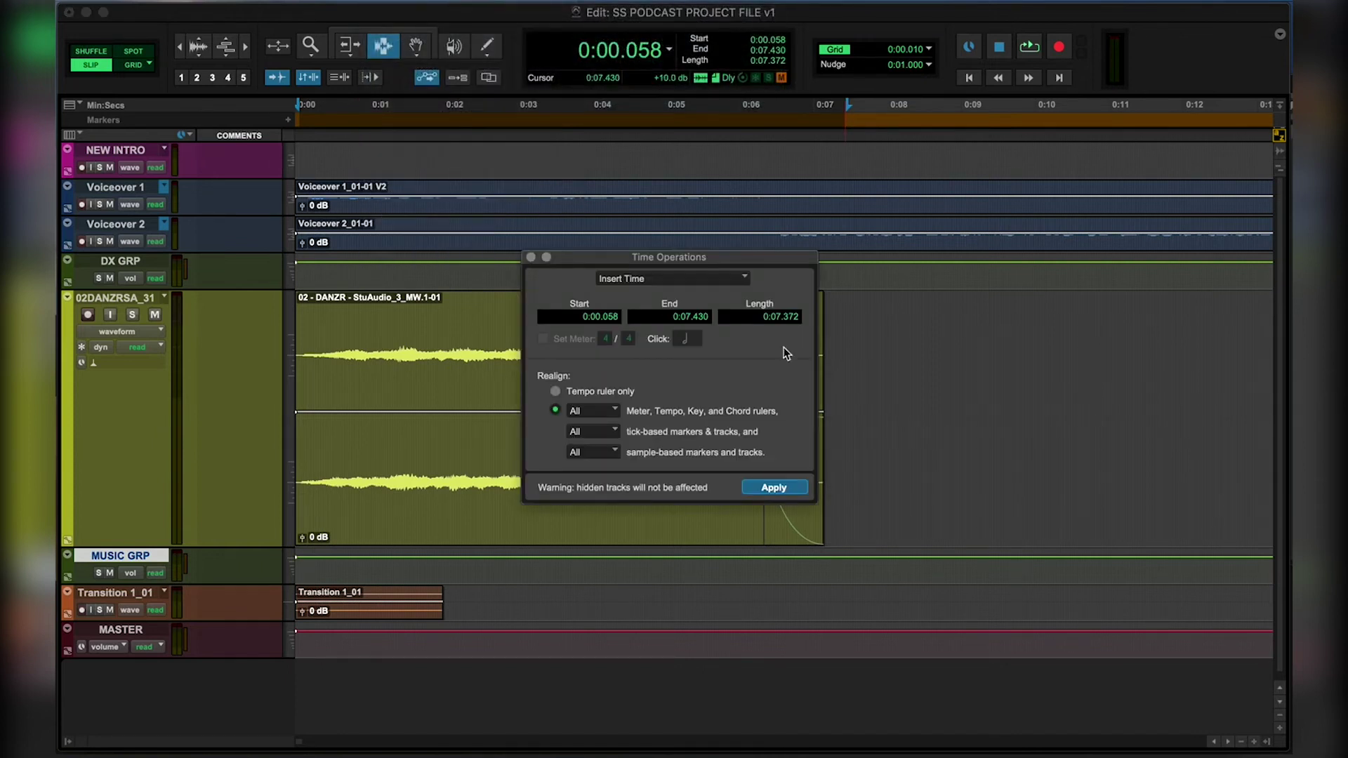
left_click(771, 486)
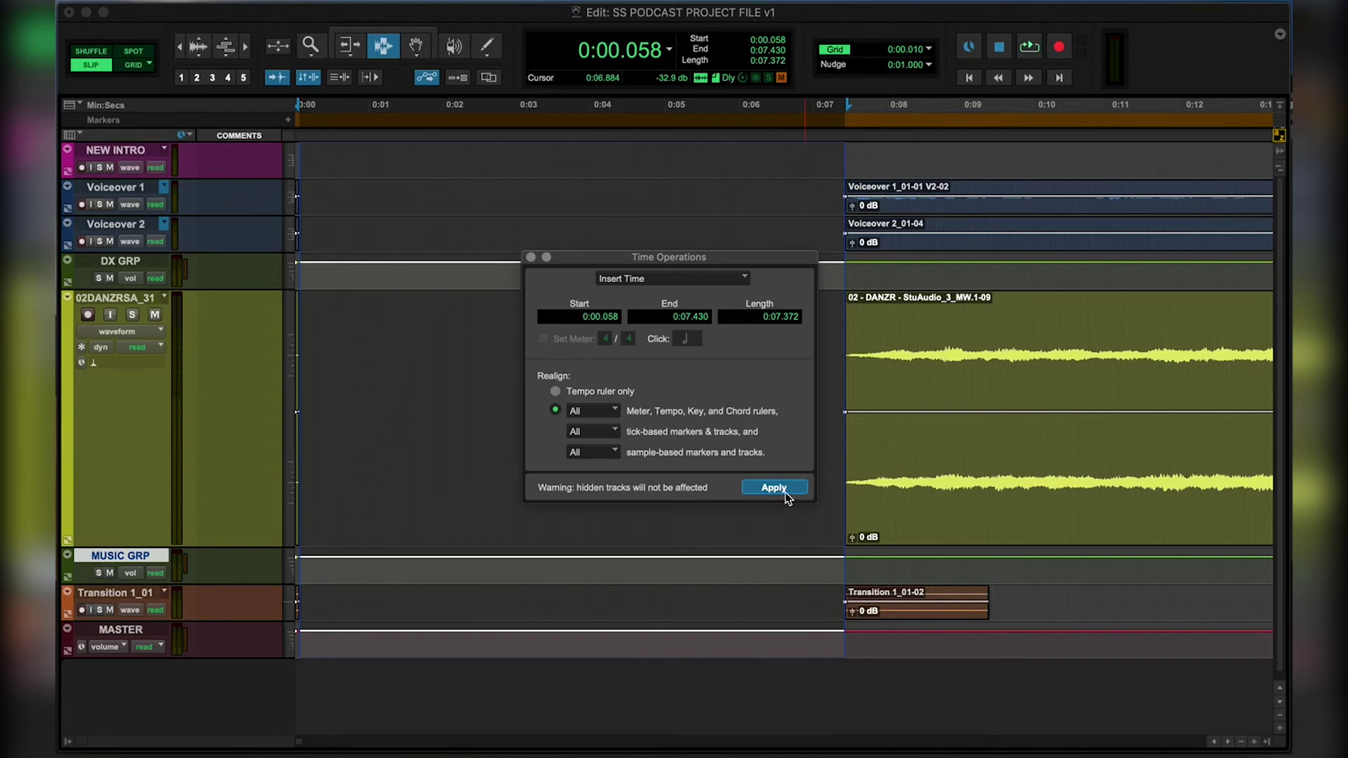
left_click(531, 257)
Zoom out and pick 07 Whoosh Hit B.mp3 from the Workspace HIT search results.
left_click(727, 261)
key("super+bracketleft")
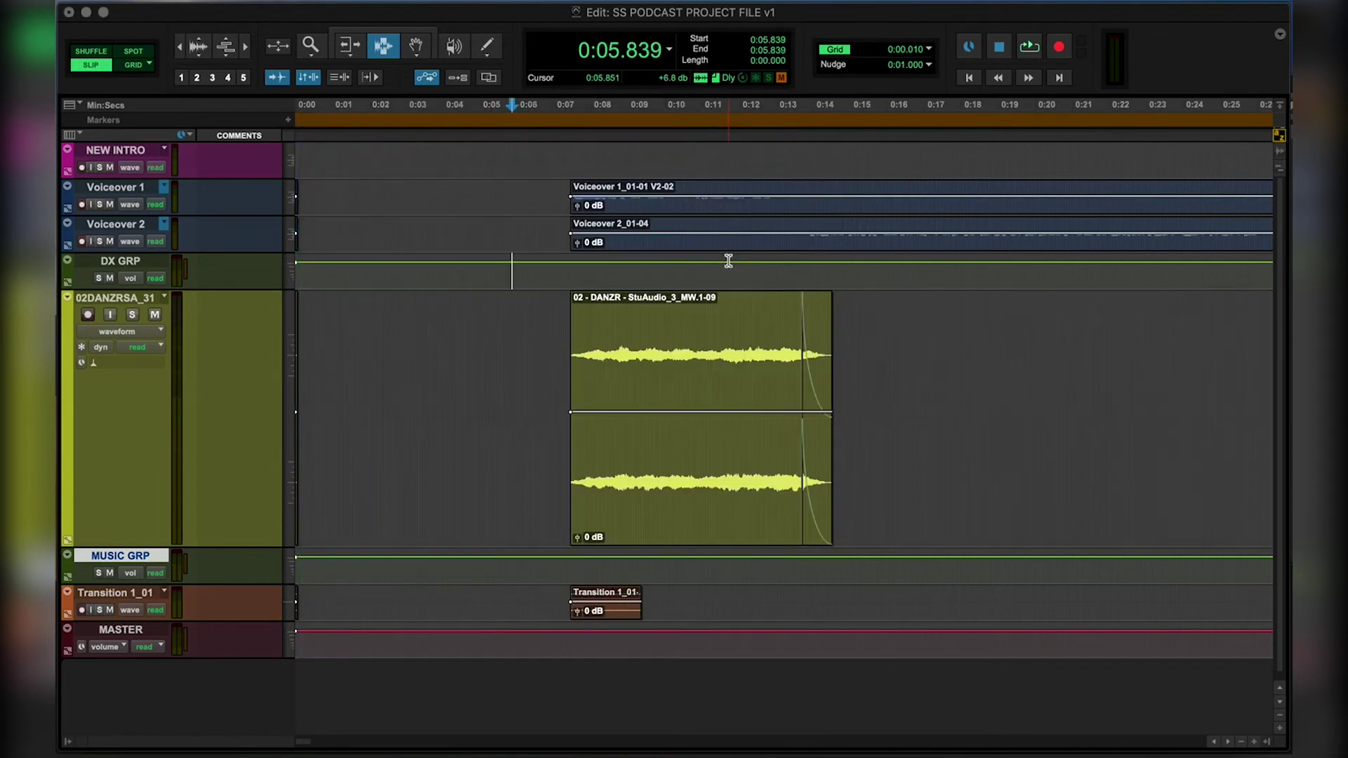
key("alt+i")
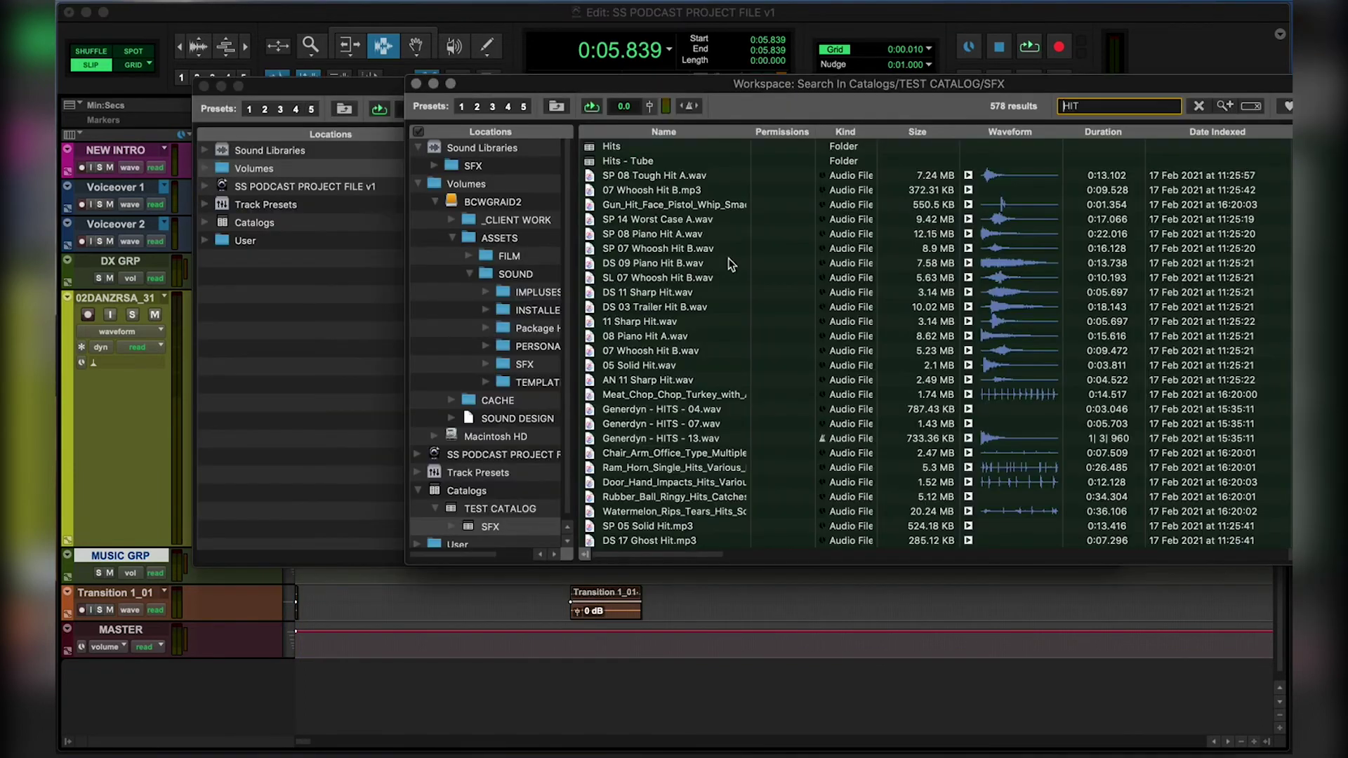
left_click(204, 85)
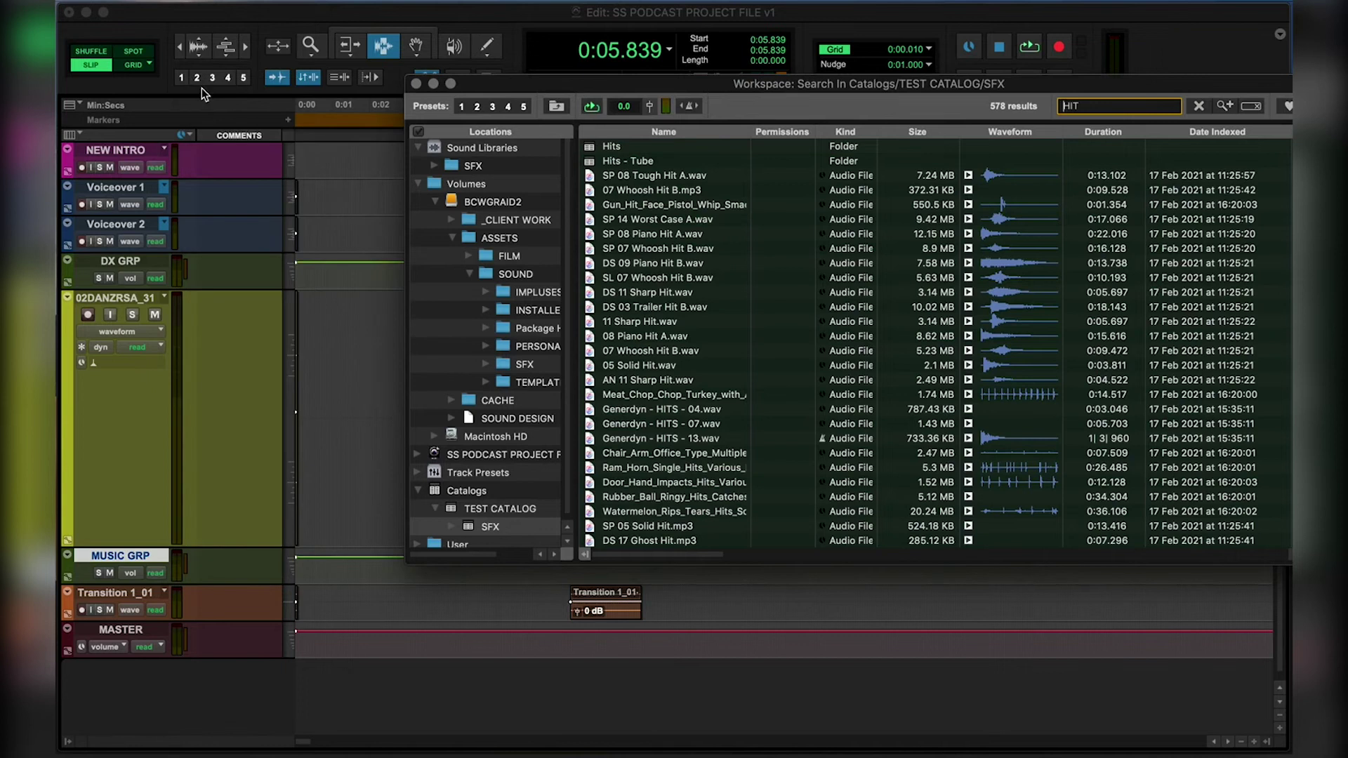
left_click(712, 191)
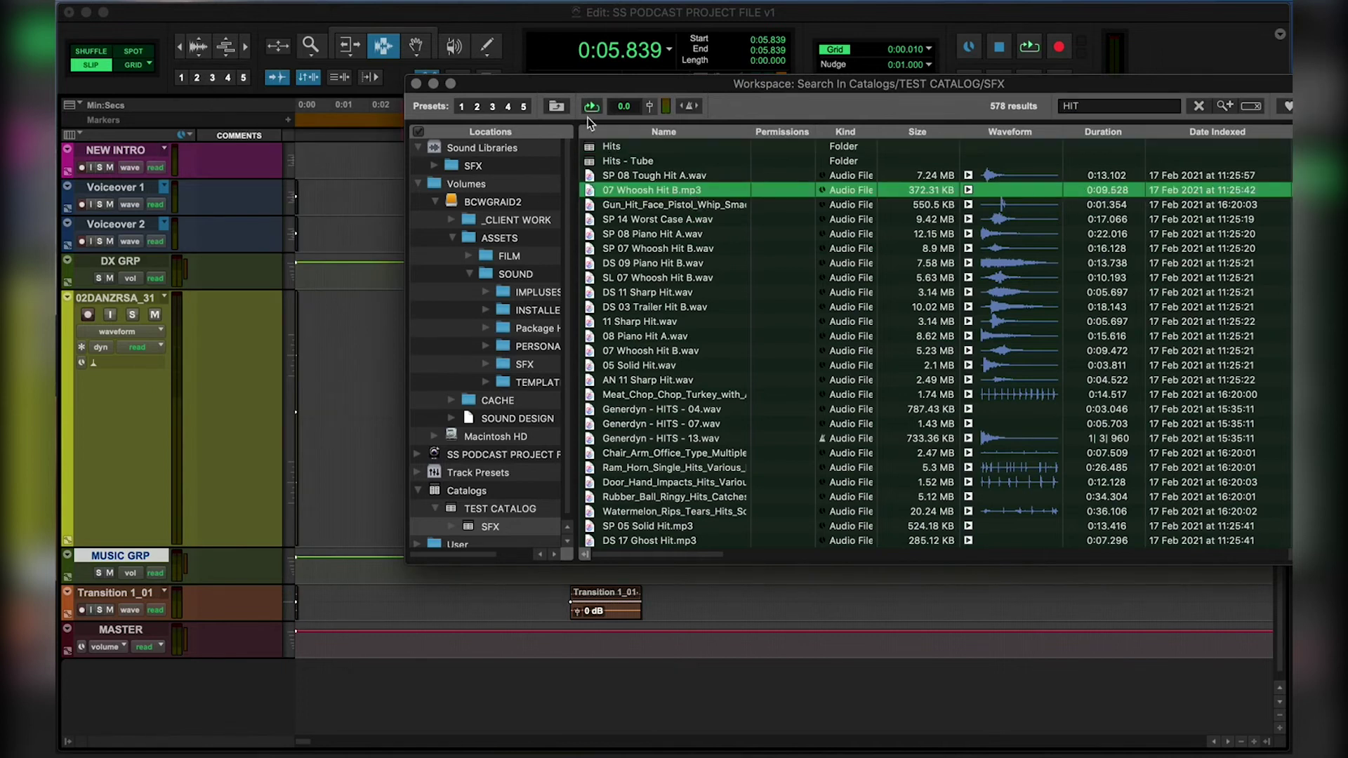
left_click(337, 288)
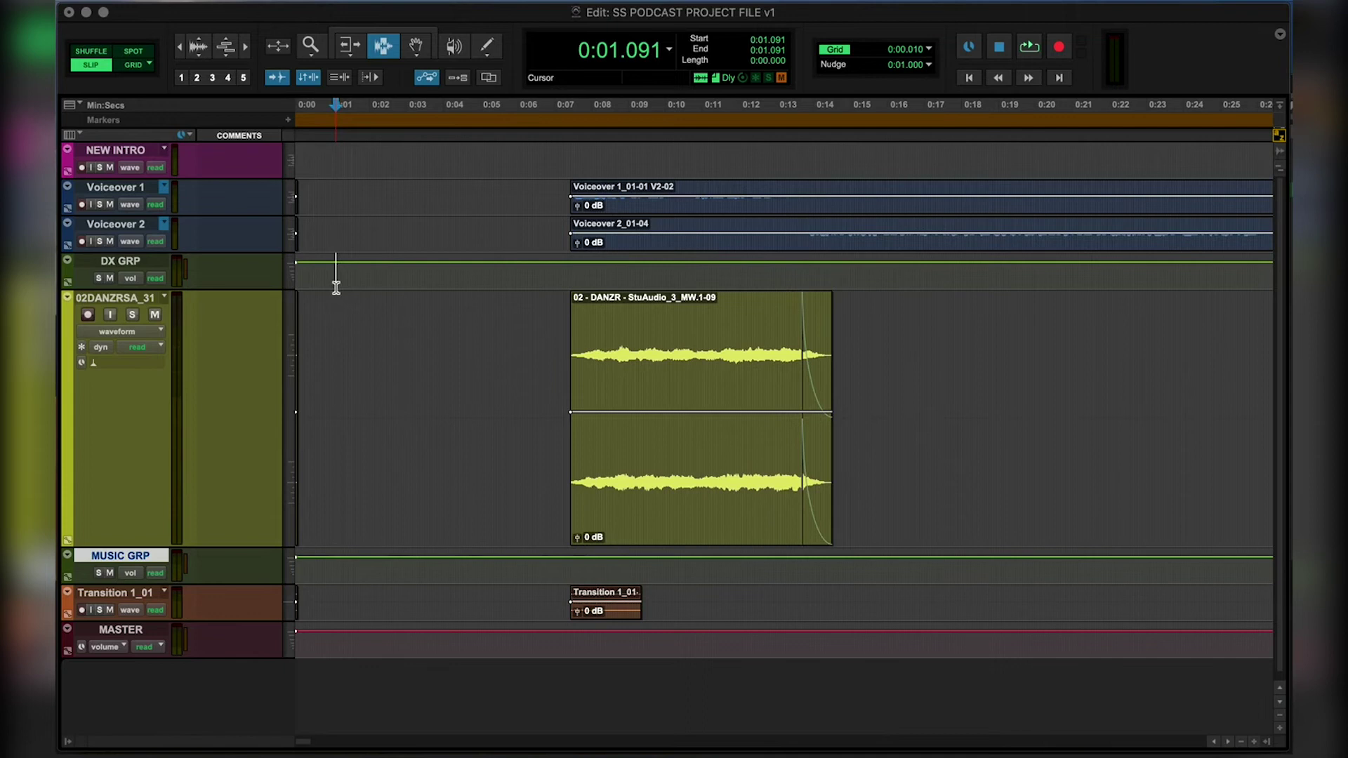
Create a mono audio track named WHOOSH and colour it purple.
key("shift+super+n")
left_click(491, 264)
left_click(481, 284)
left_click(864, 264)
type("WHOOSH")
key("Return")
double_click(68, 605)
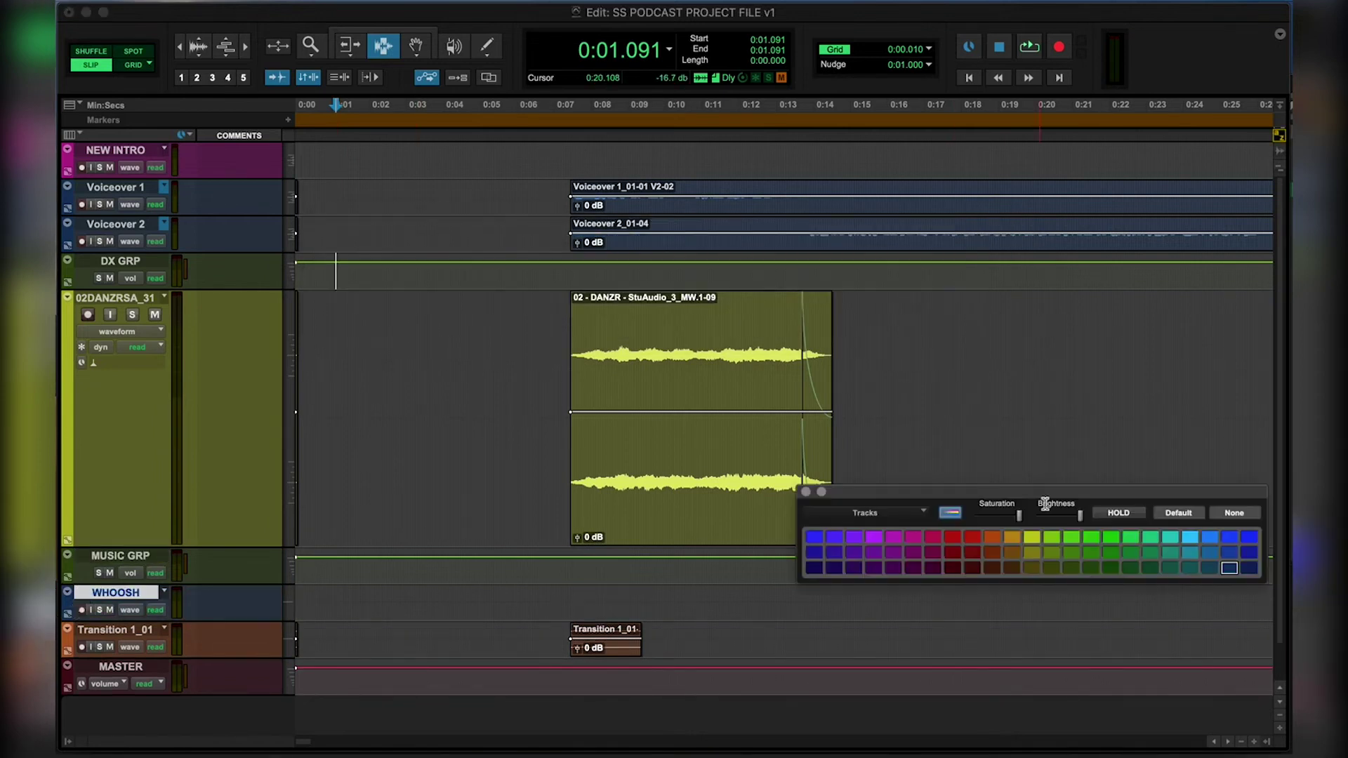
left_click(873, 553)
left_click(611, 612)
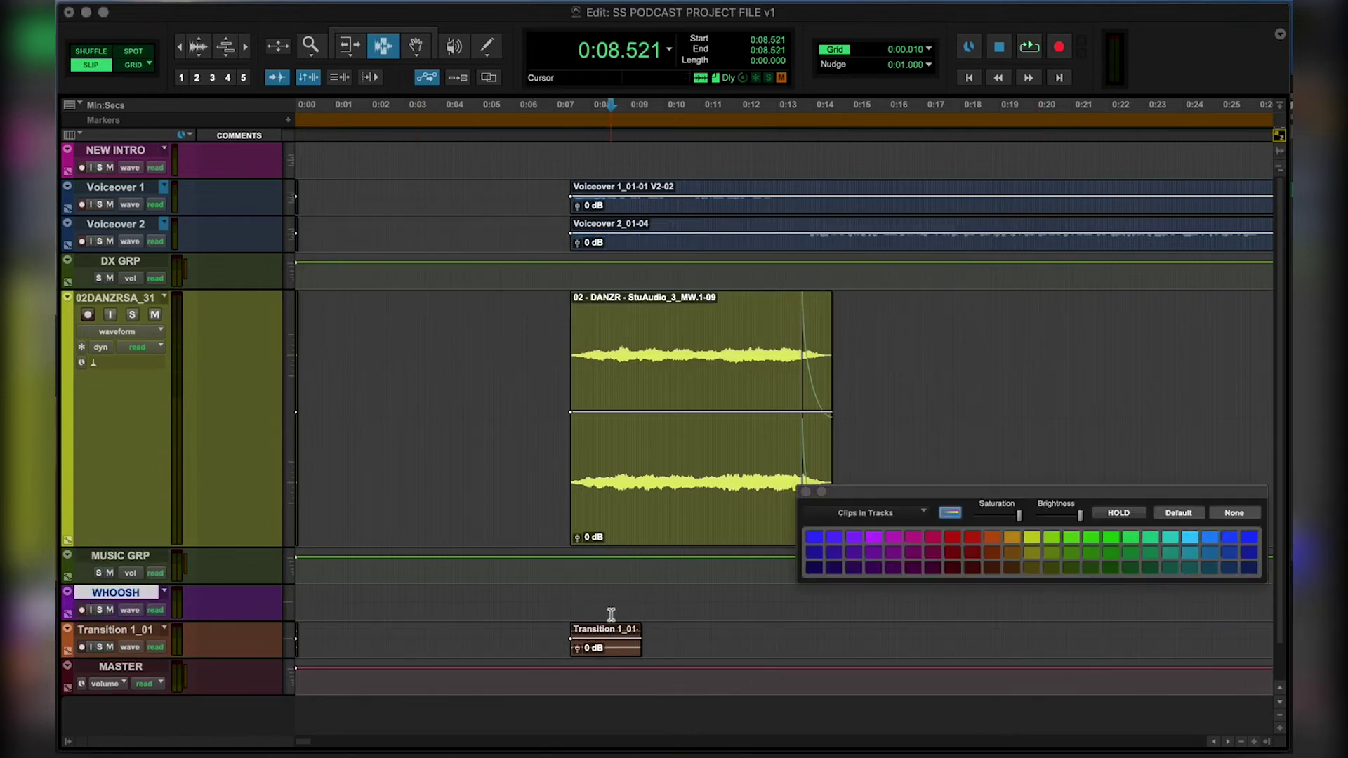
key("alt+semicolon")
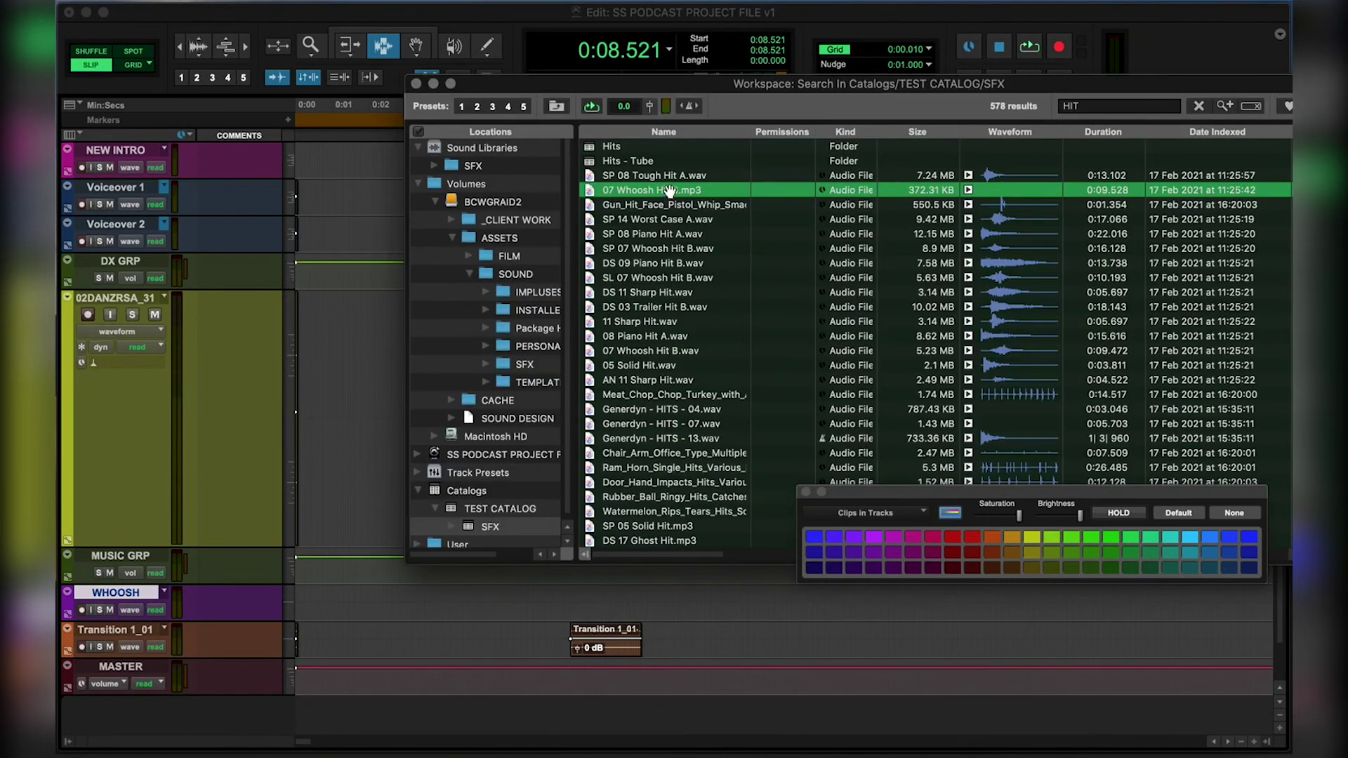
Drop 07 Whoosh Hit B onto the WHOOSH track, slide it to 0:00, and play from the top.
left_click_drag(671, 191, 311, 610)
key("F8")
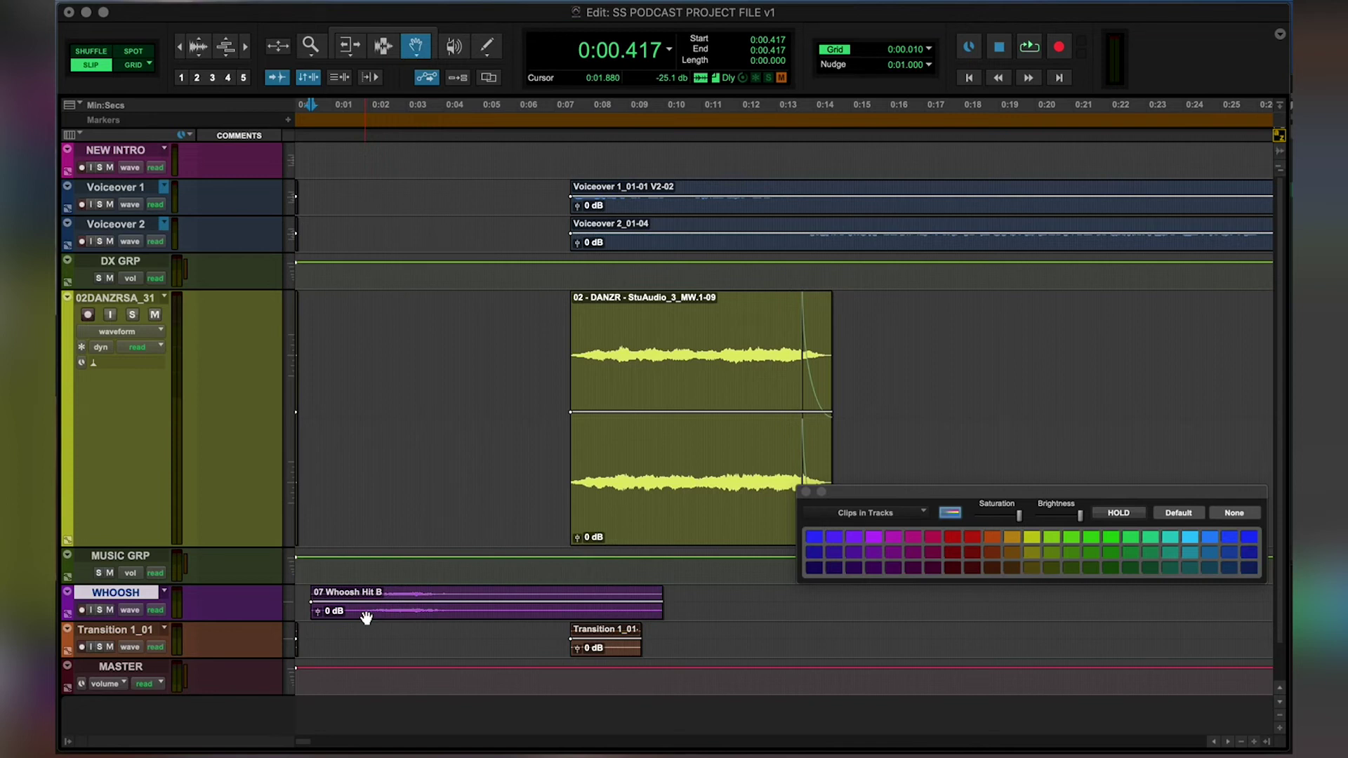
left_click_drag(366, 618, 296, 618)
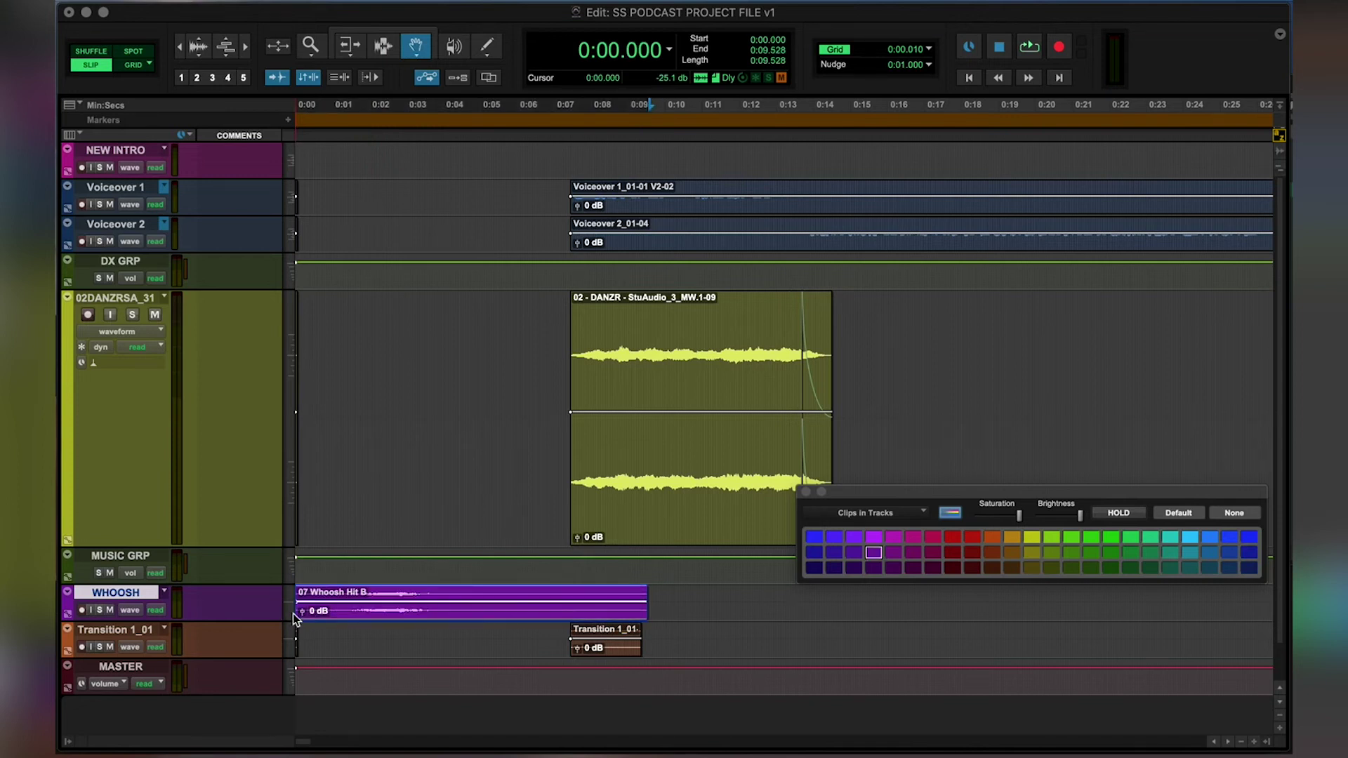
key("Return")
key("F6")
key("space")
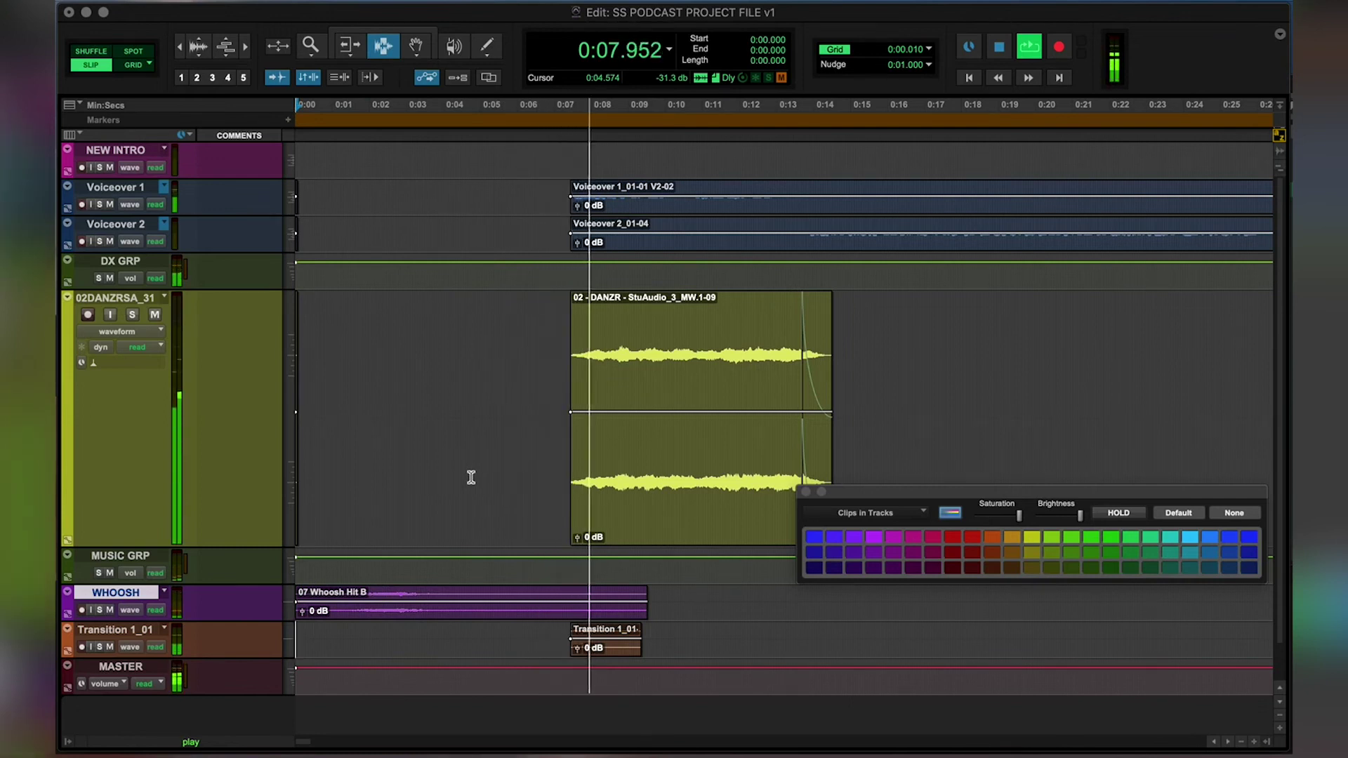
Stop playback and select the range from 0:07.453 back to 0:03.041.
key("space")
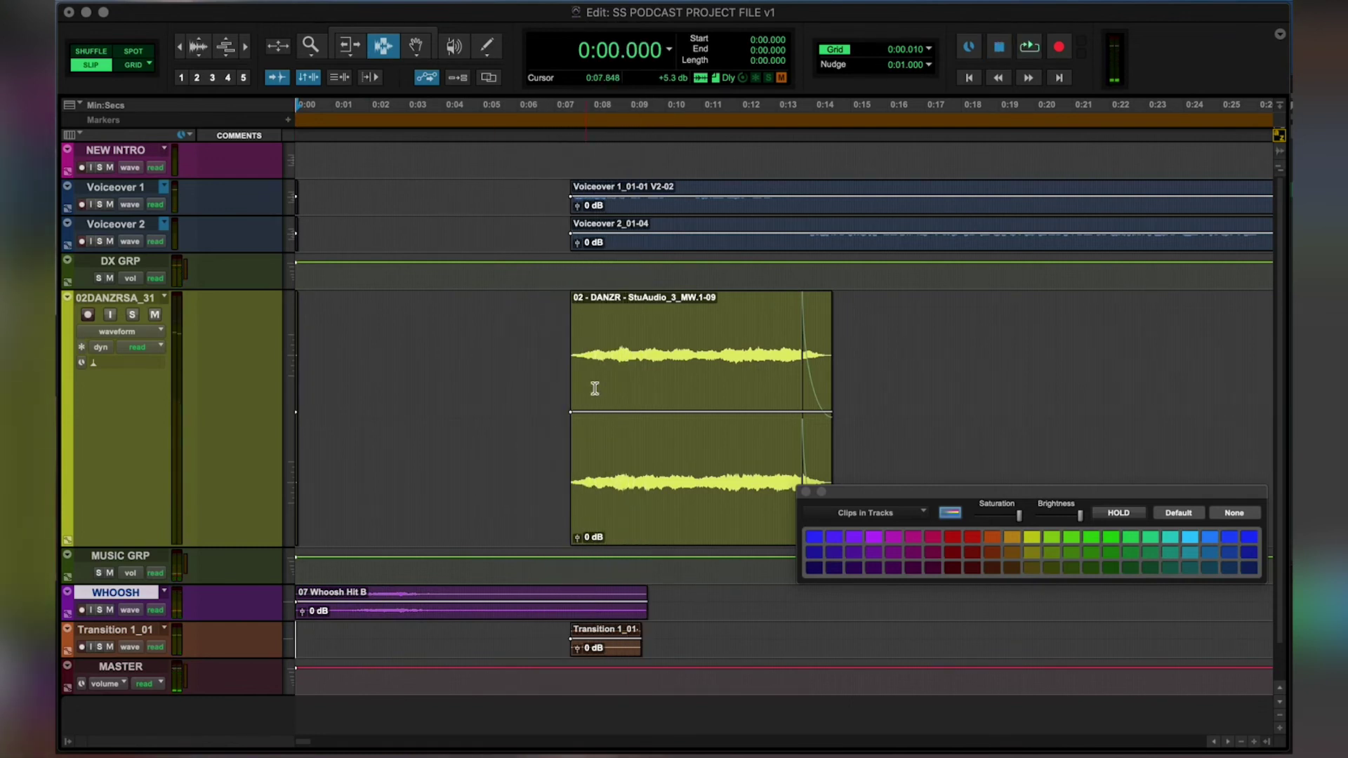
left_click(539, 447)
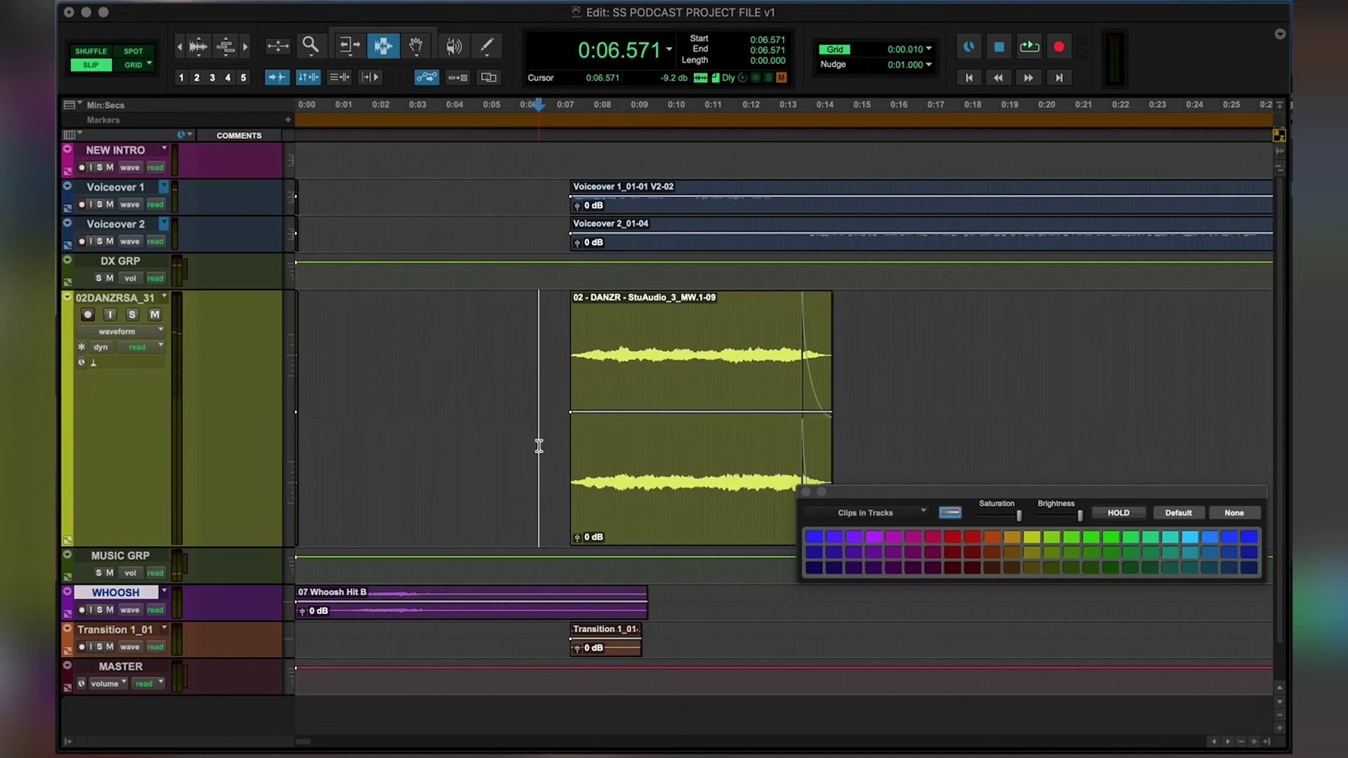
left_click_drag(708, 640, 517, 644)
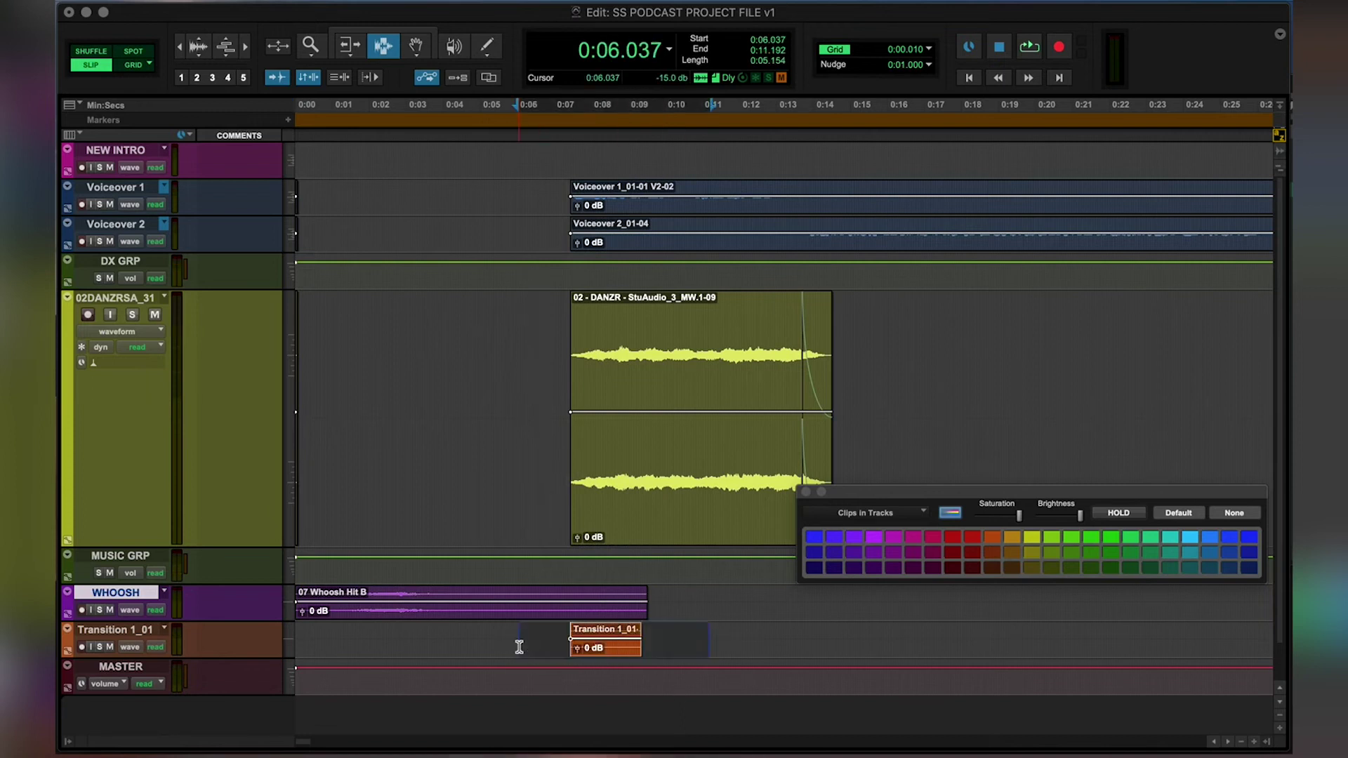
left_click(570, 186)
left_click_drag(665, 639, 503, 642)
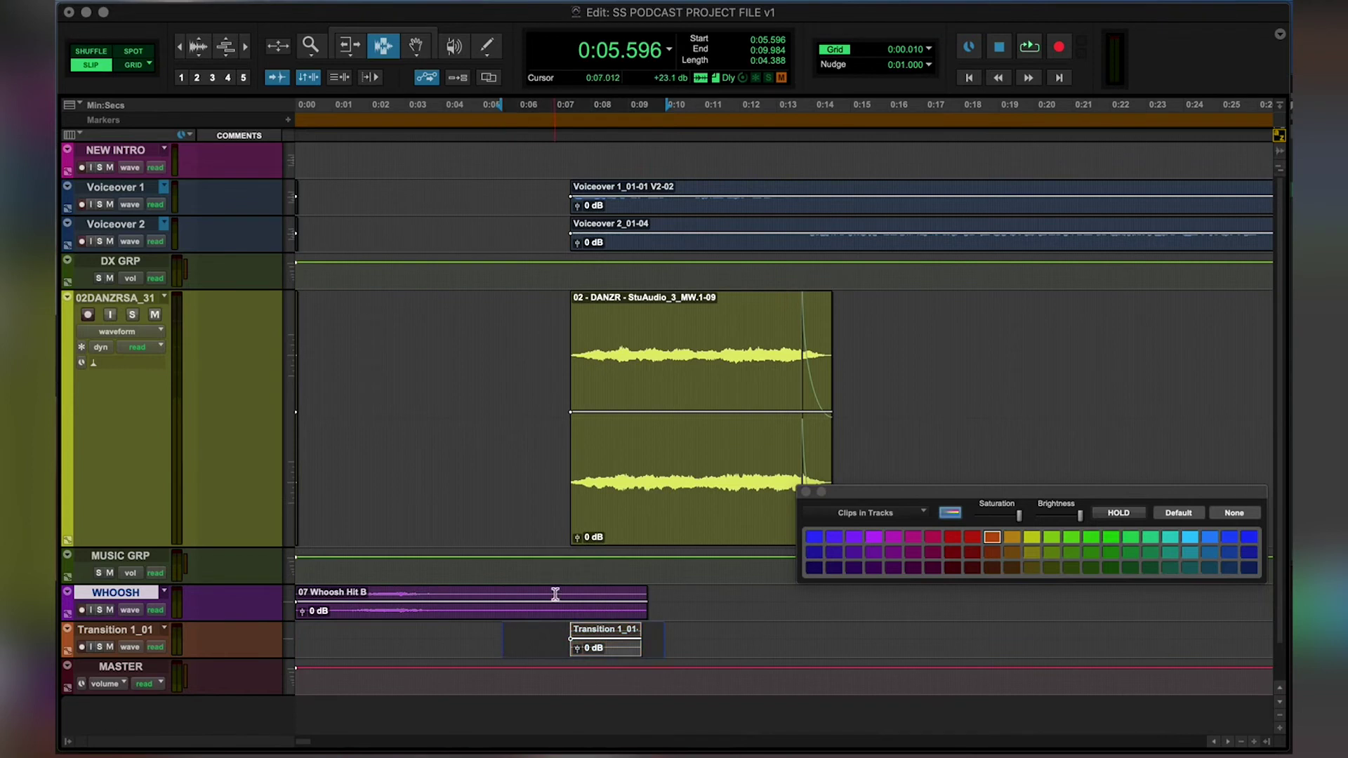
left_click(565, 112)
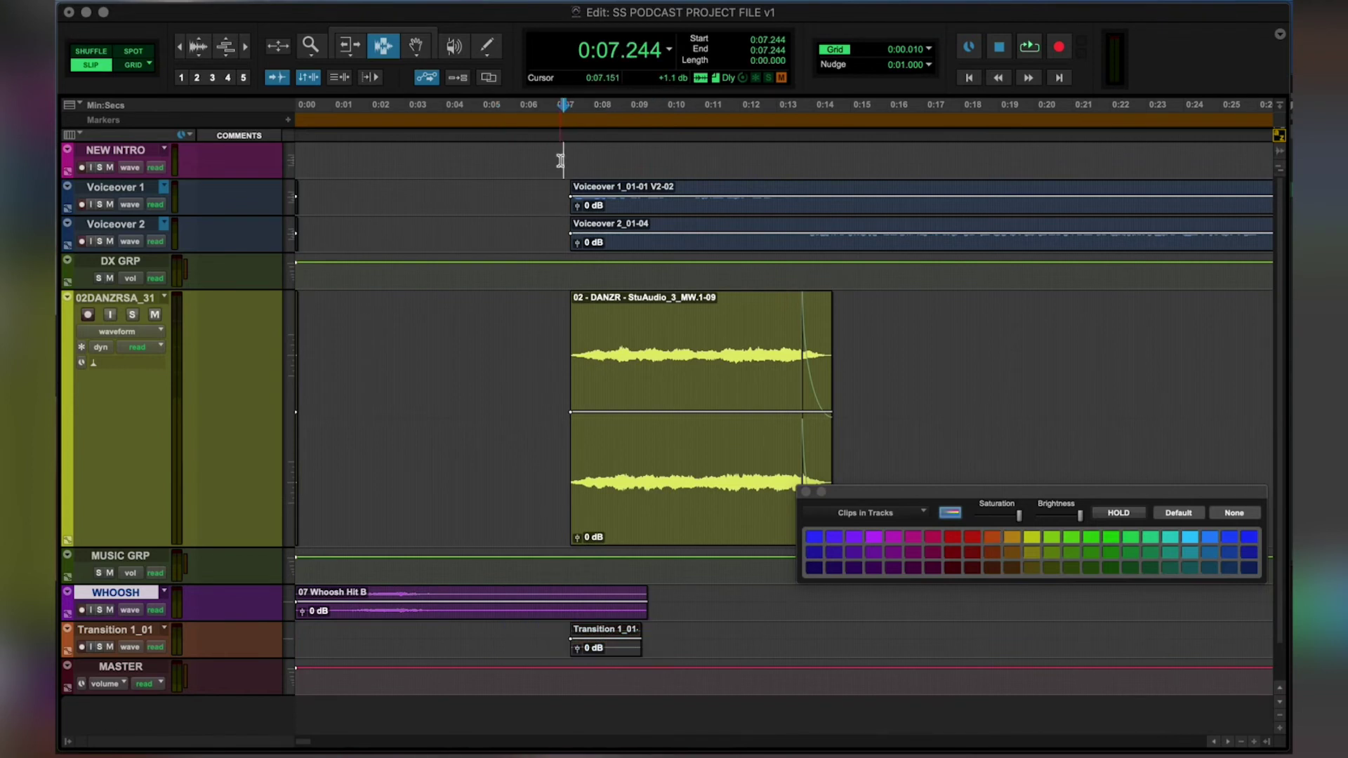
left_click(569, 111)
left_click(408, 109, "shift")
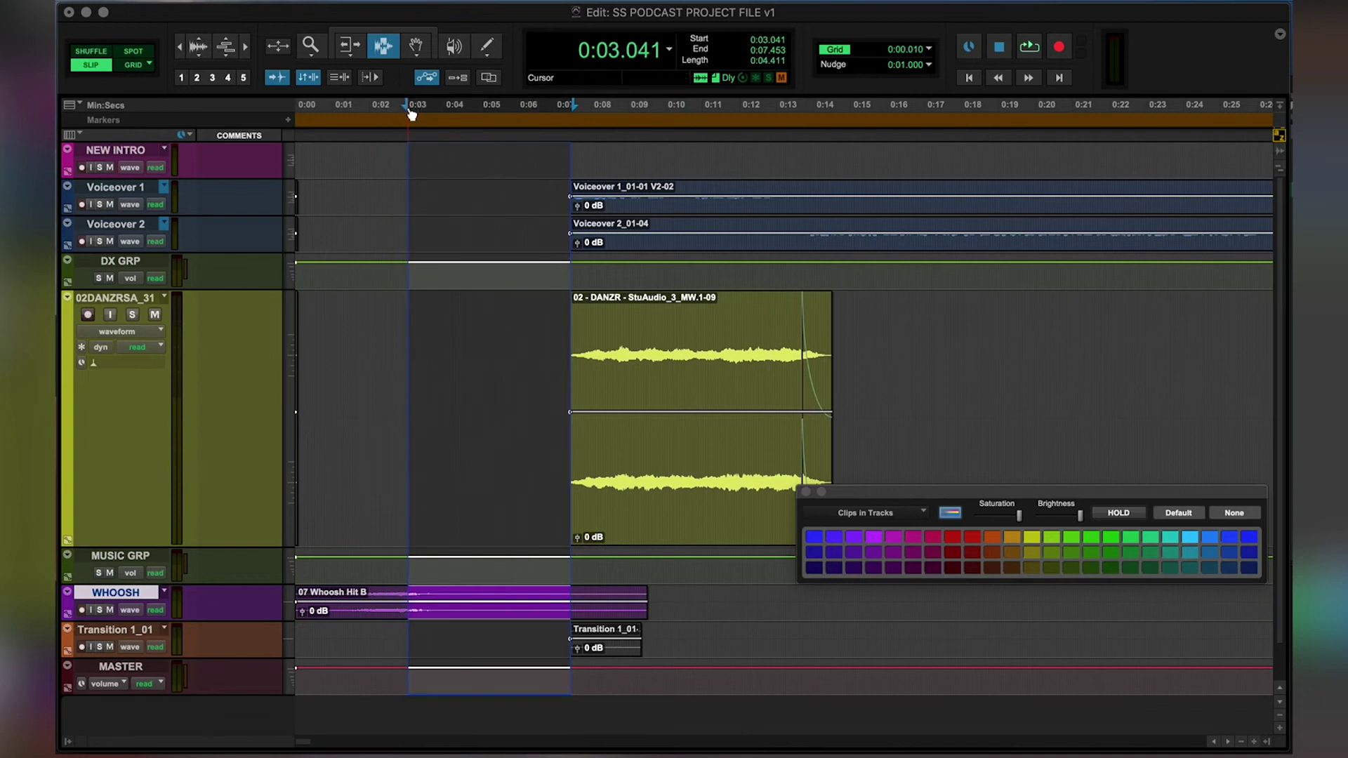
Cut the selected 4.388 seconds out of the session with Cut Time.
left_click(384, 2)
mouse_move(391, 10)
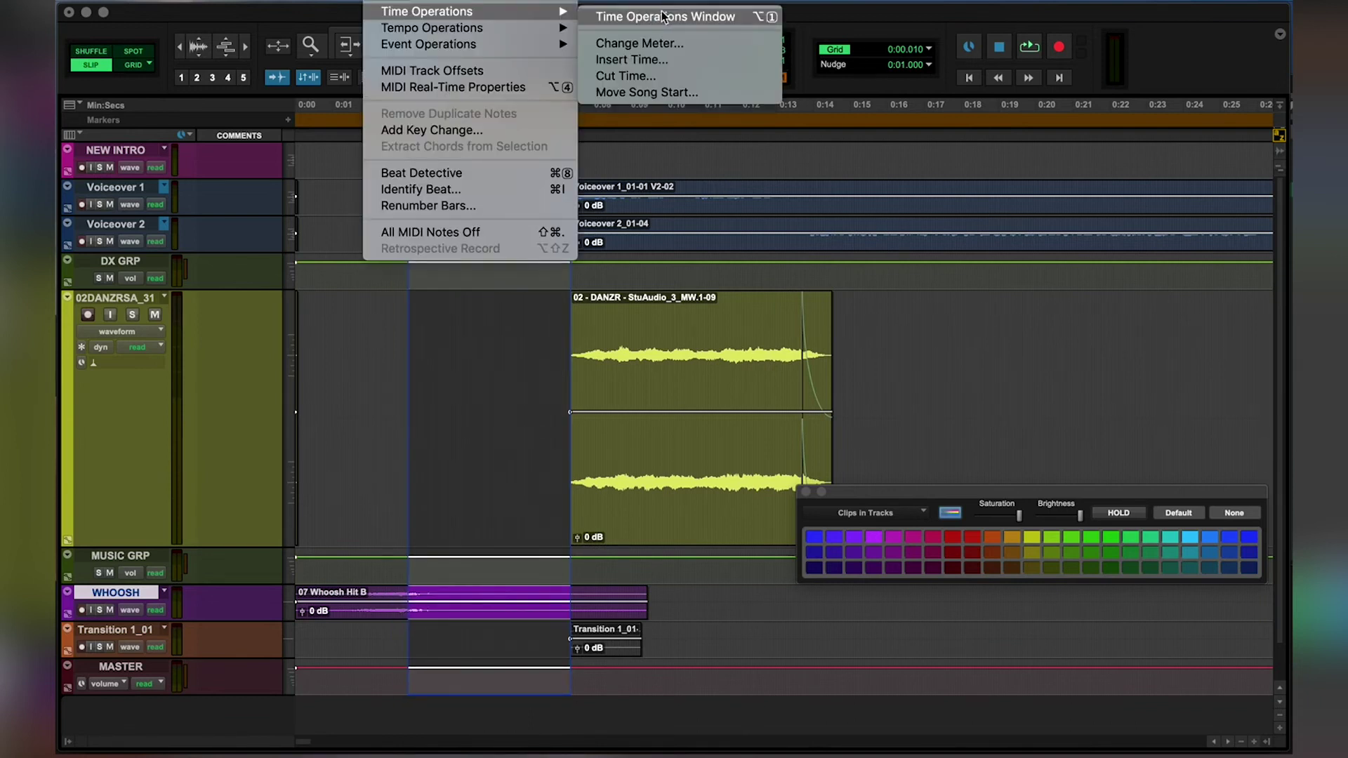
left_click(648, 78)
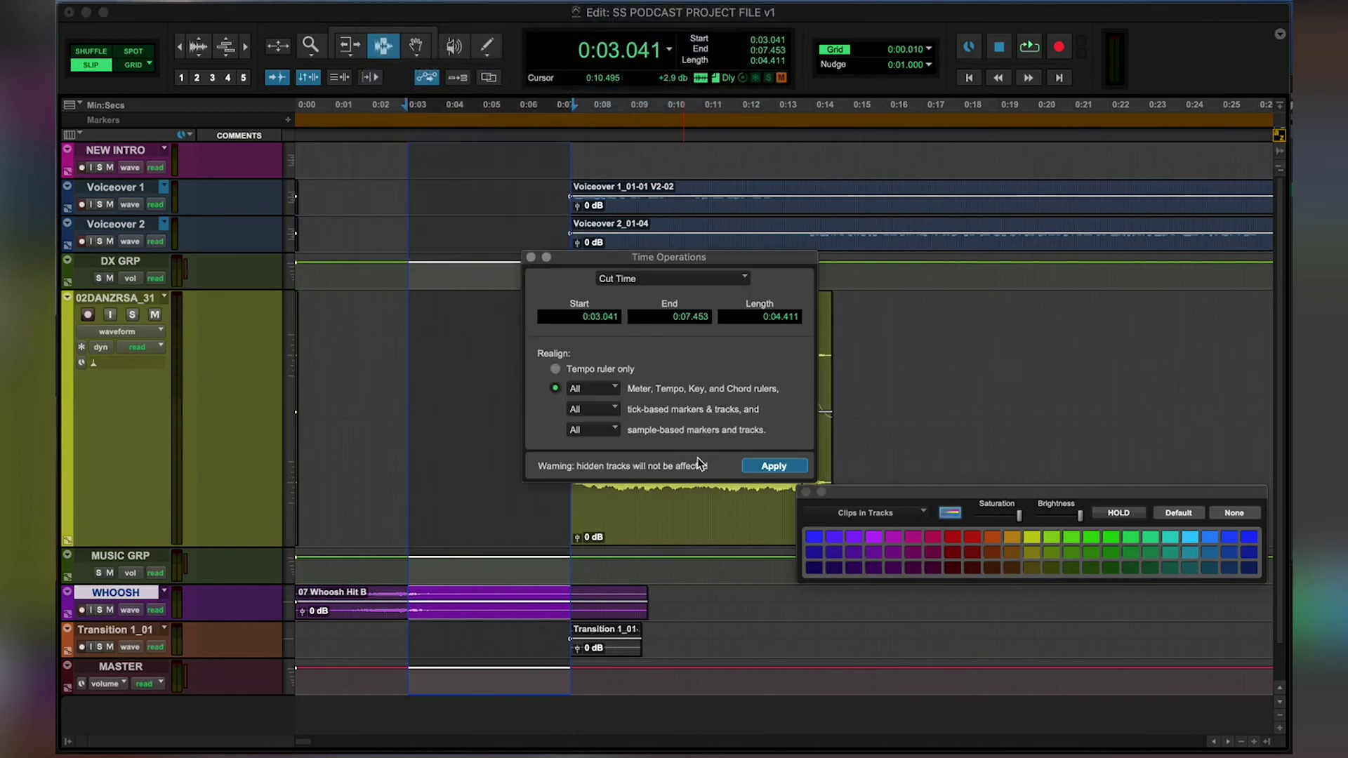
left_click(774, 465)
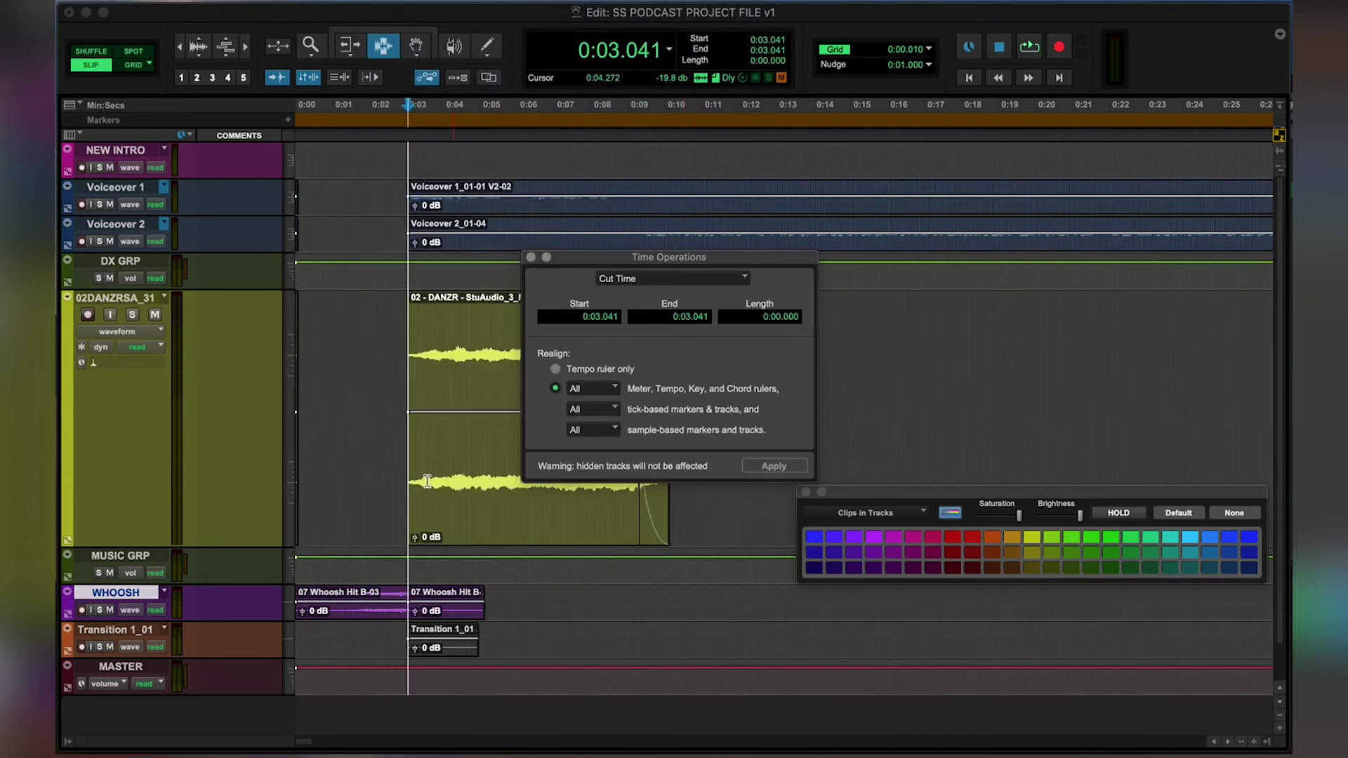
Extend the whoosh clip to about 0:06.8, fade it under the voiceovers, and play the intro.
left_click(410, 608)
left_click(410, 608)
left_click(437, 601)
left_click(368, 601)
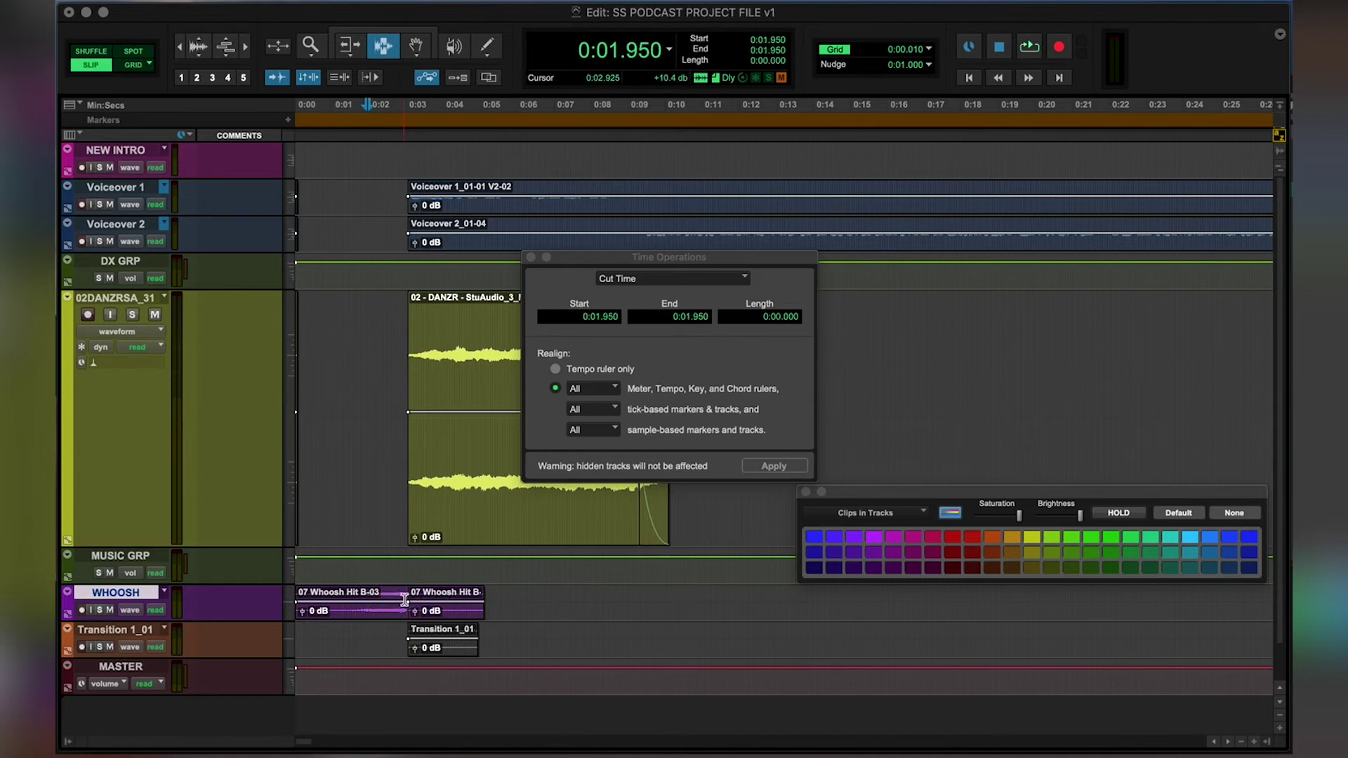
mouse_move(404, 598)
left_mouse_down()
mouse_move(566, 604)
mouse_move(409, 616)
left_mouse_up()
key("F7")
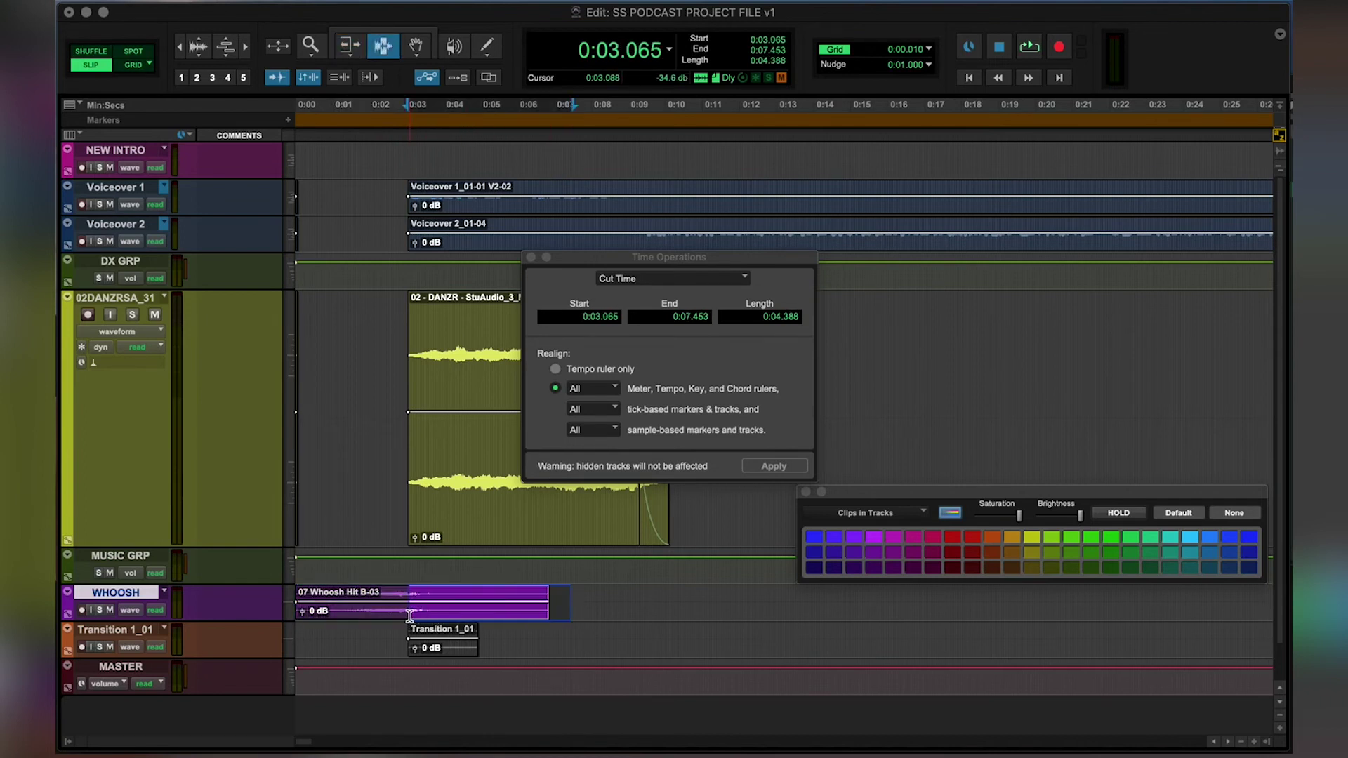
key("super+f")
key("Return")
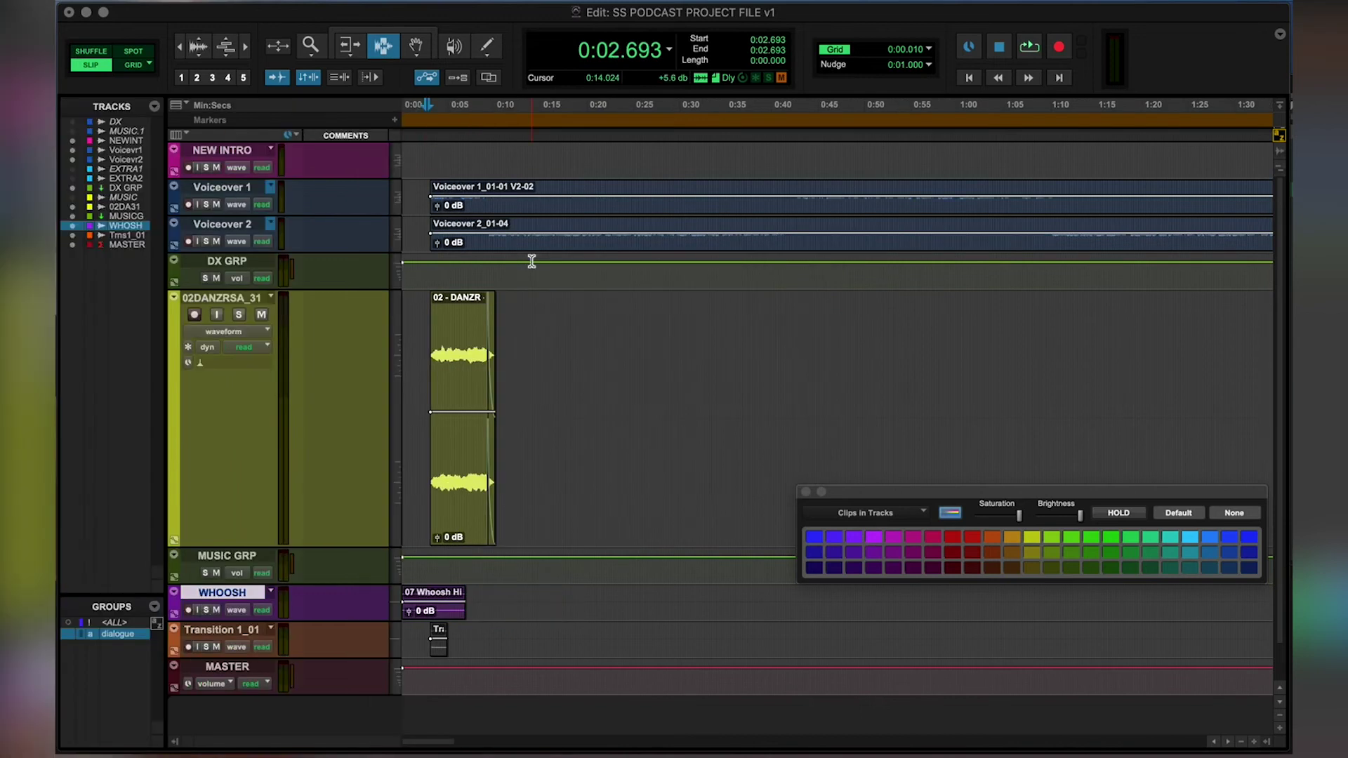
key("Return")
key("space")
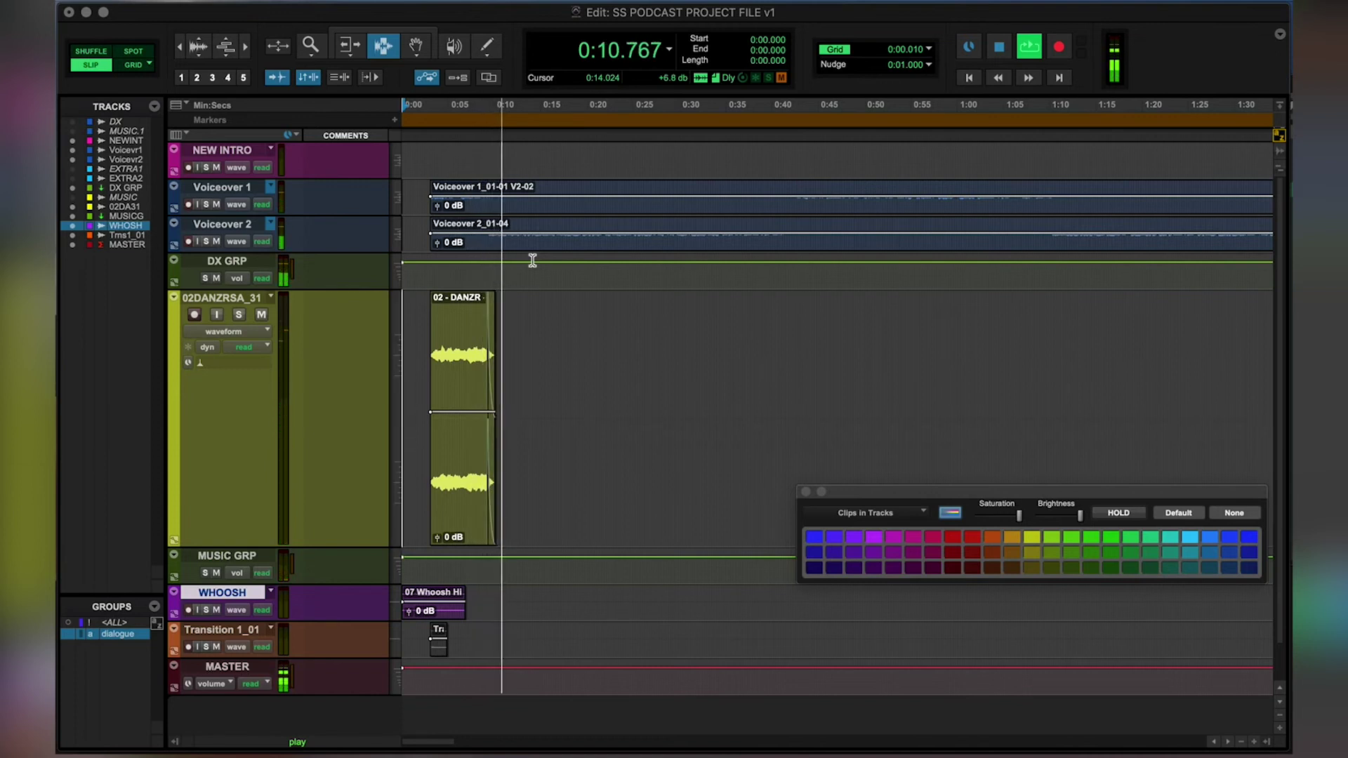
Stop playback and select the Transition clip's range, 0:02.414 to 0:05.851.
key("space")
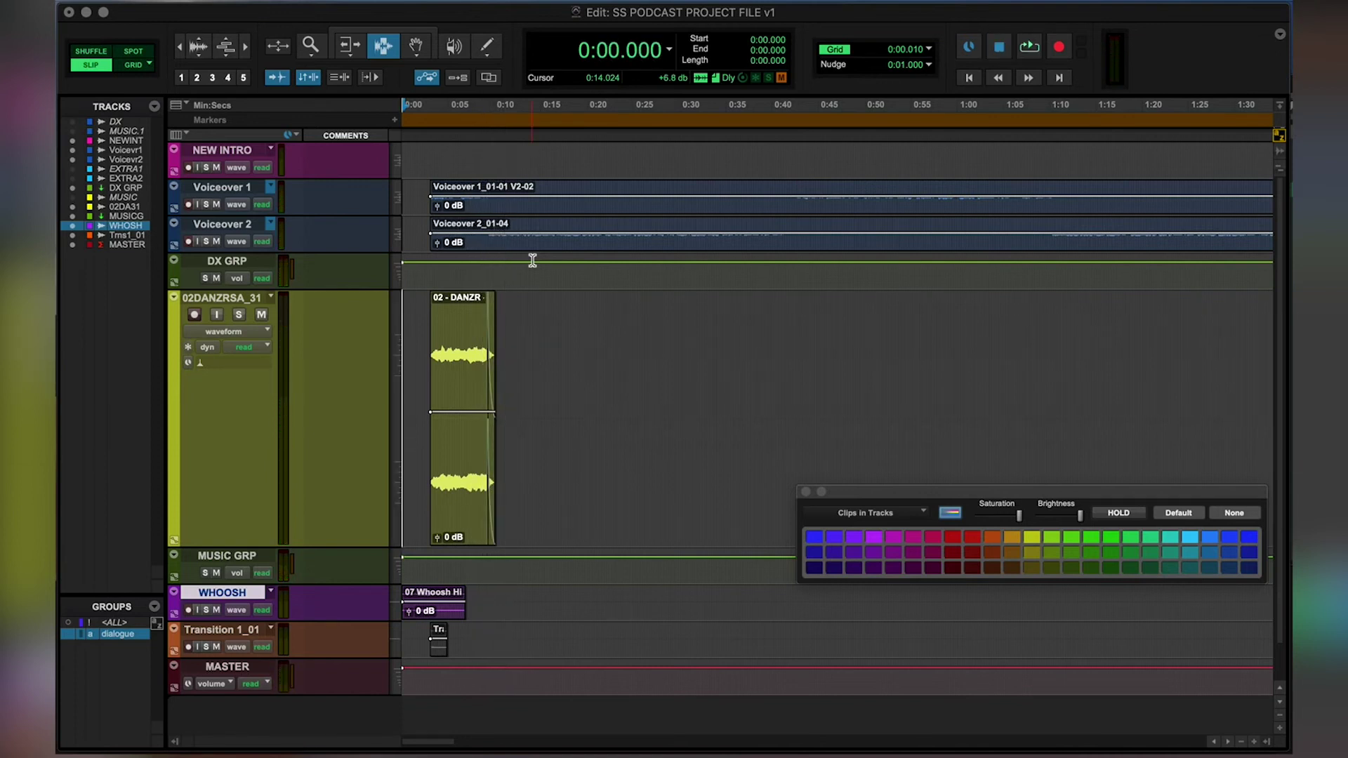
left_click(429, 635)
left_click_drag(428, 640, 465, 640)
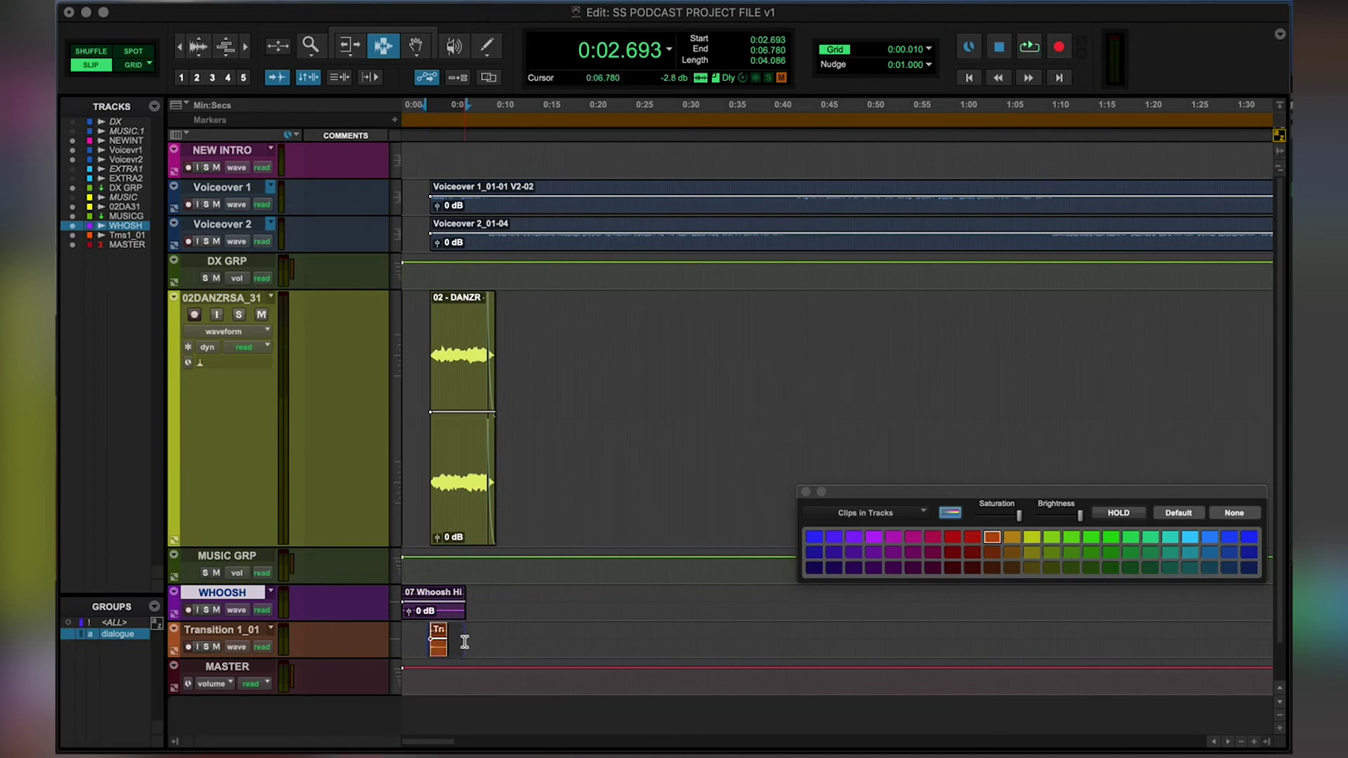
left_click_drag(427, 641, 455, 641)
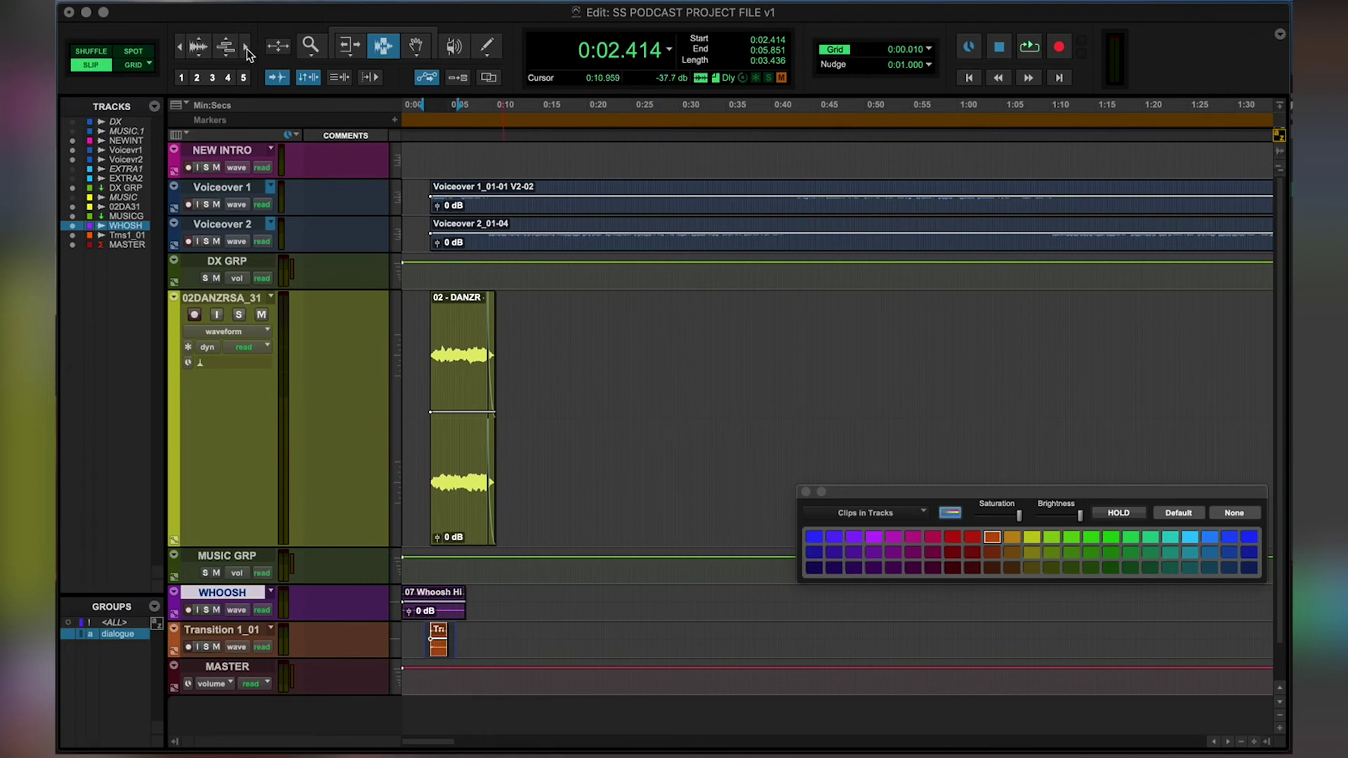
Zoom into the voiceover to locate the topic change around 0:42.35–0:42.55.
left_click(200, 47)
left_click(787, 203)
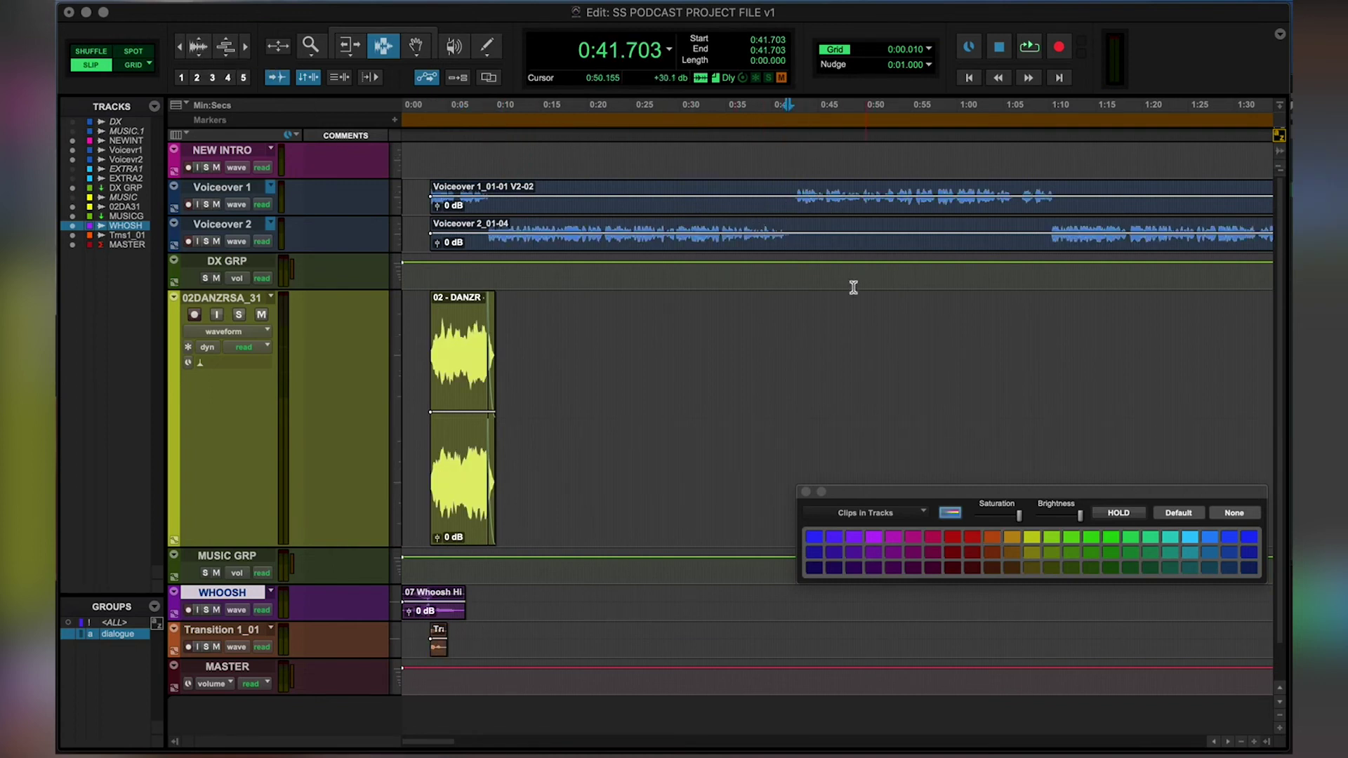
left_click(791, 204)
key("super+bracketright")
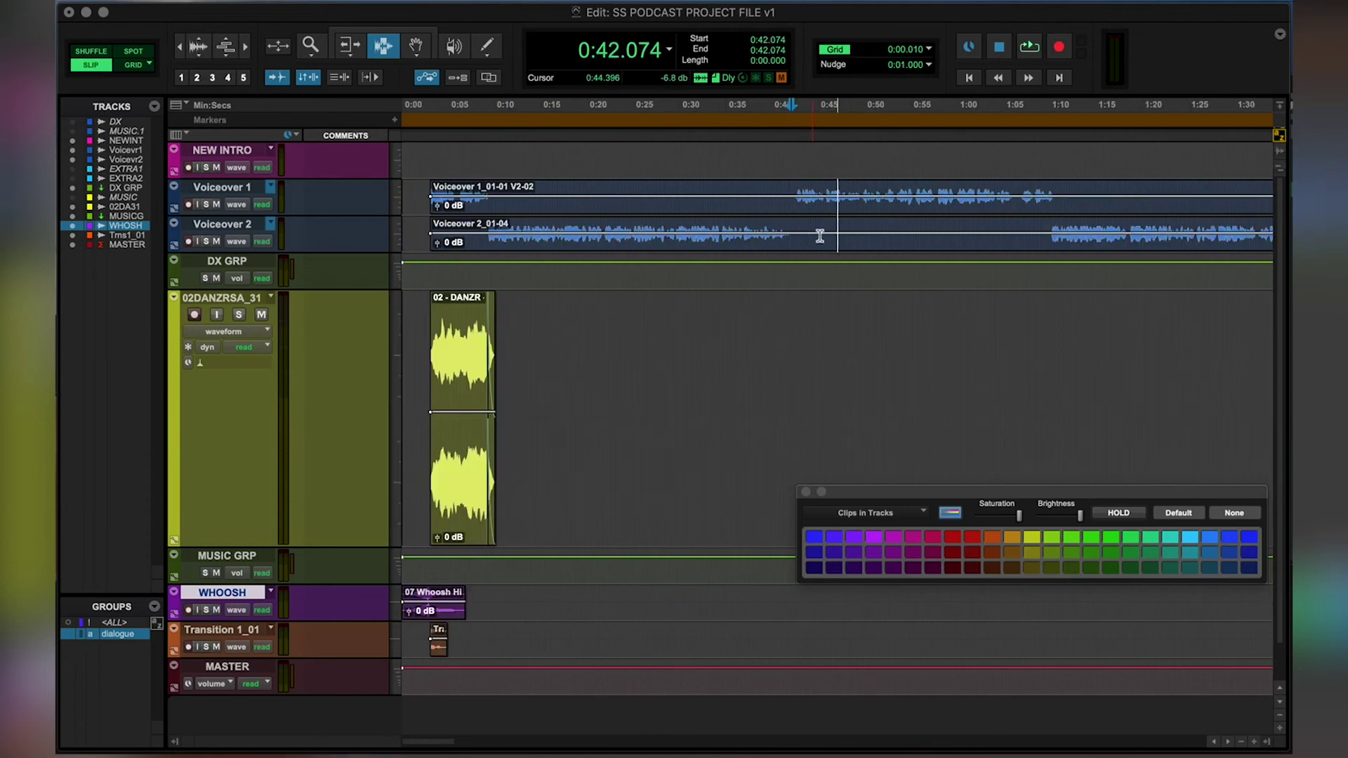
left_click(854, 199)
key("super+bracketright")
left_click(851, 197)
key("super+bracketleft")
key("super+bracketleft")
key("super+bracketleft")
Move the Transition clip to the topic change near 0:41.6 and shrink 02DANZRSA_31 to small.
key("F8")
left_click_drag(440, 646, 799, 657)
key("F7")
left_click(802, 639)
key("super+bracketright")
key("super+bracketright")
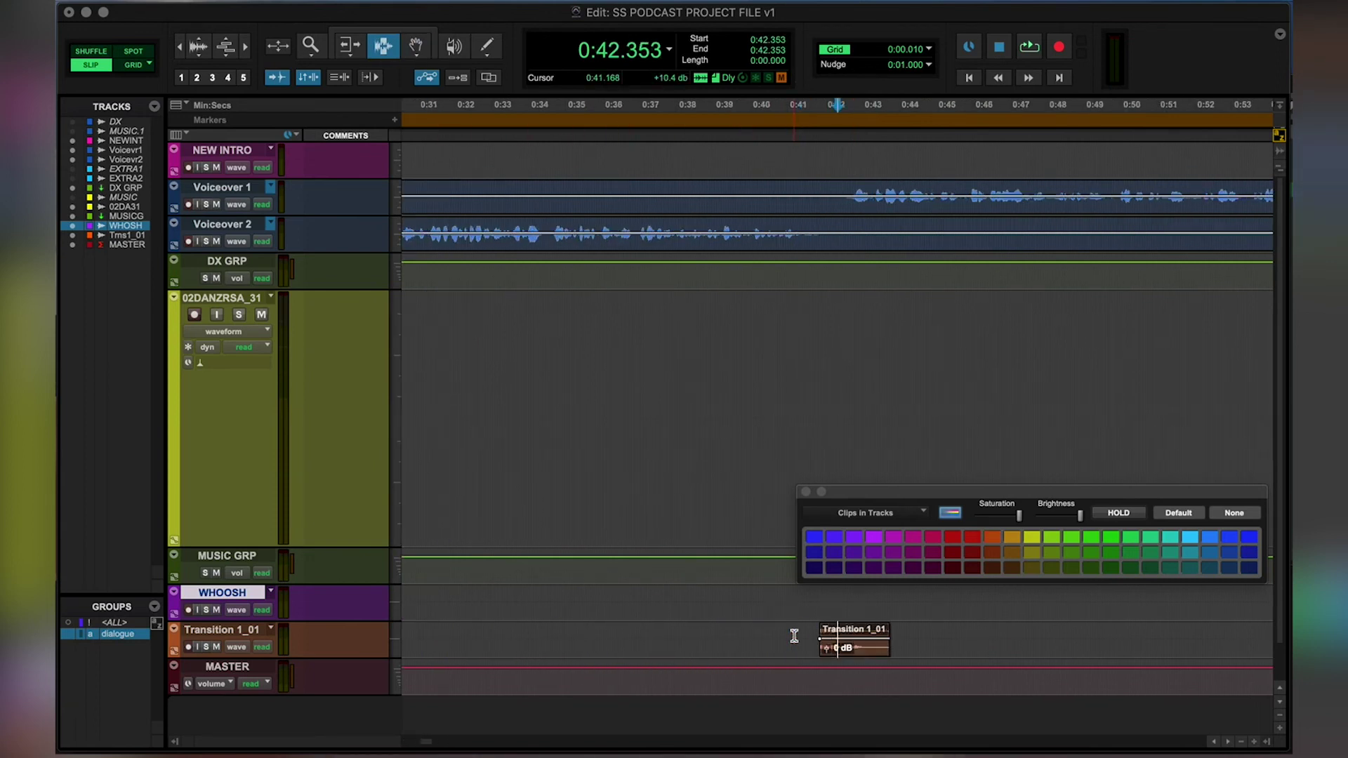
key("super+bracketright")
left_click(888, 421)
left_click_drag(174, 300, 198, 257)
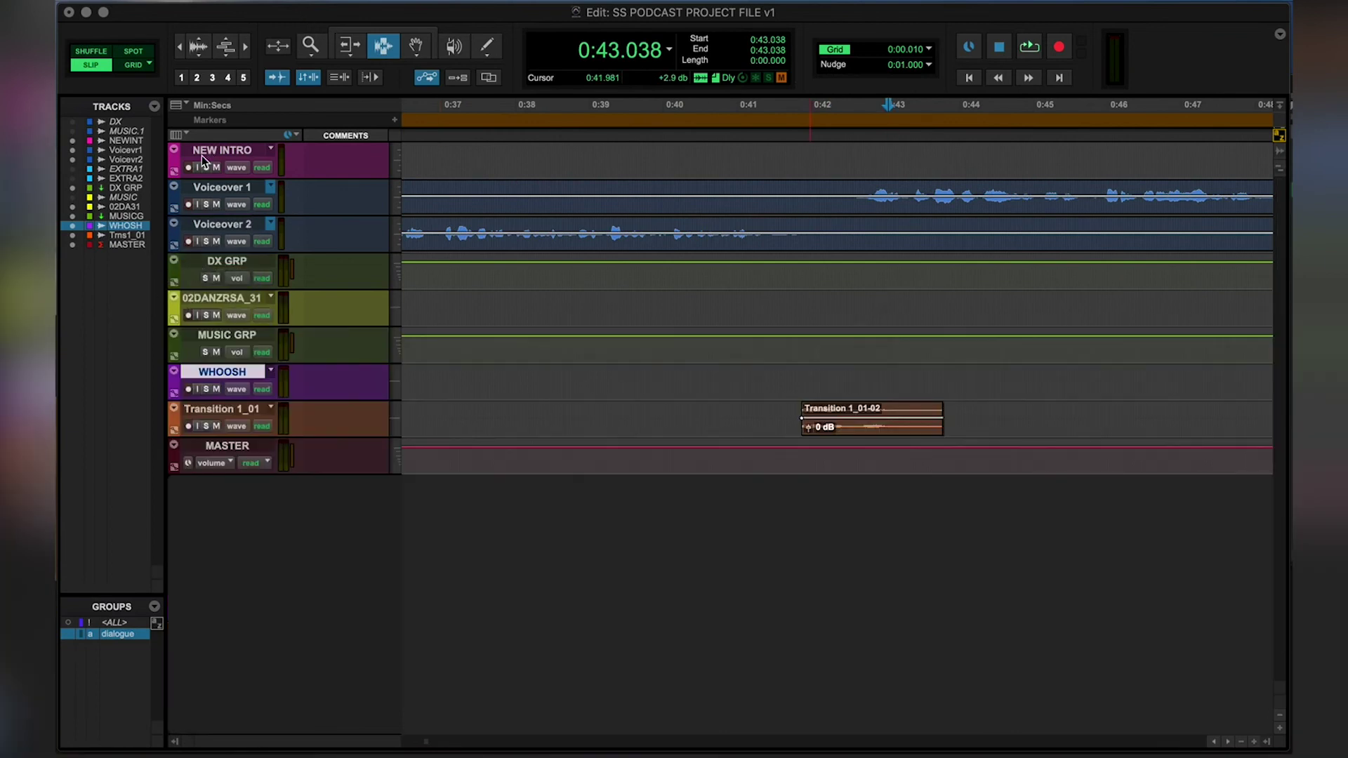
Make all tracks medium height and move the Transition 1_01 track under Voiceover 2.
right_click(235, 156)
left_click(330, 204)
scroll(258, 594, "down", 5)
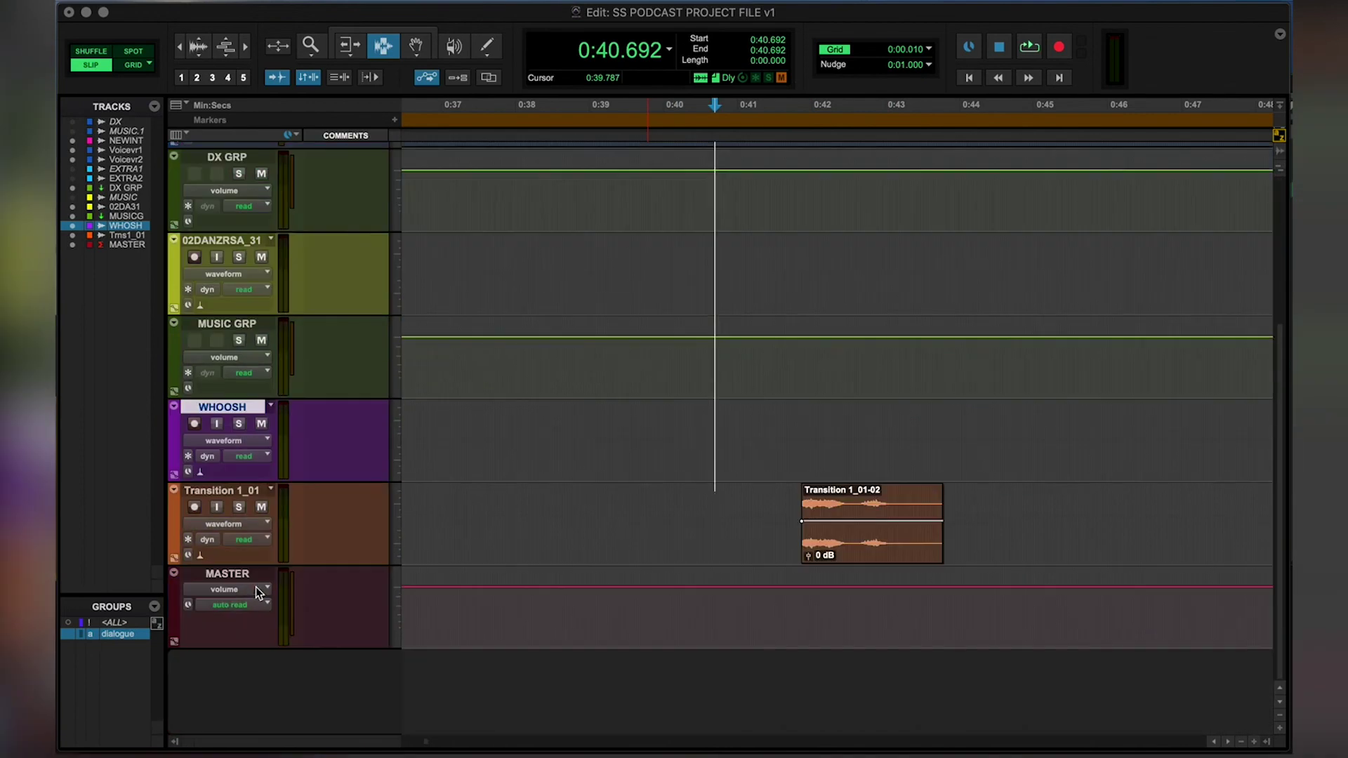
left_click_drag(224, 490, 263, 401)
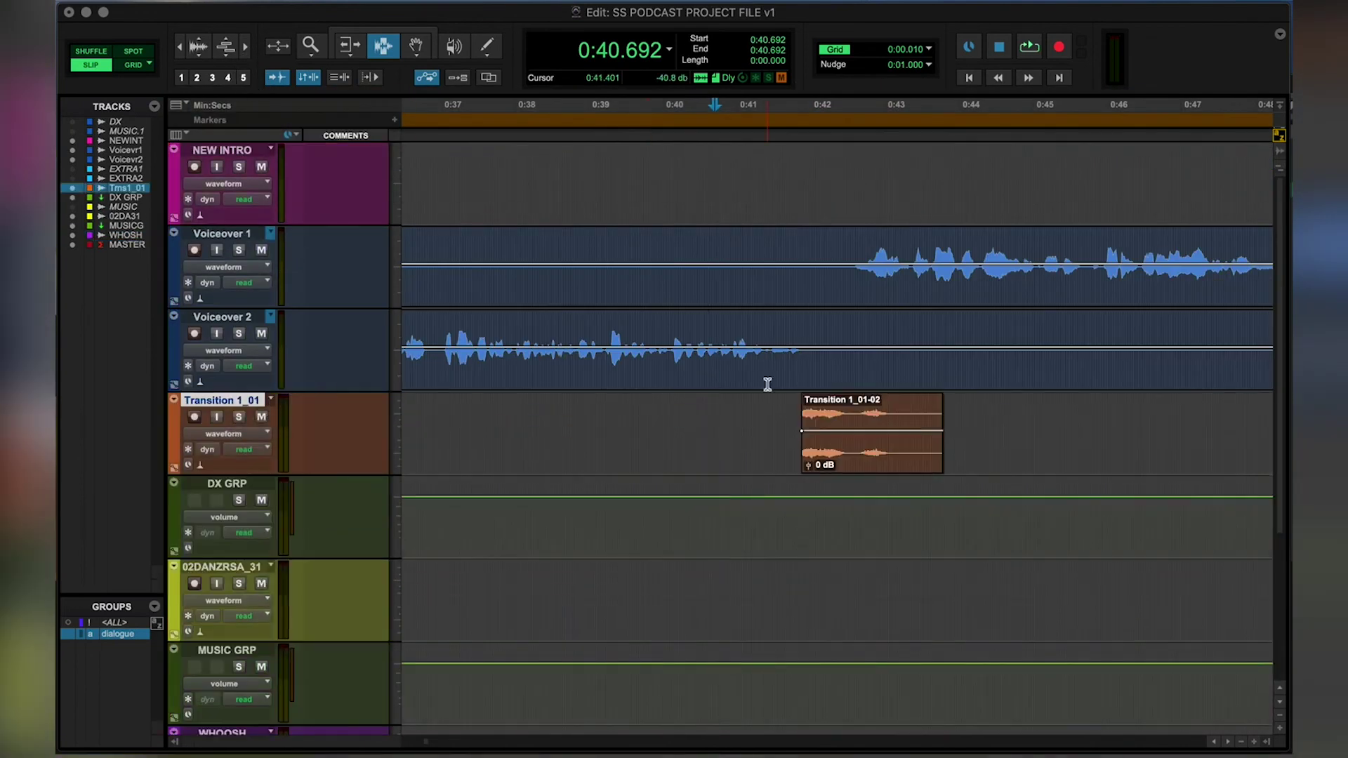
Audition the transition from 0:39.125.
left_click(776, 419)
left_click(599, 120)
key("space")
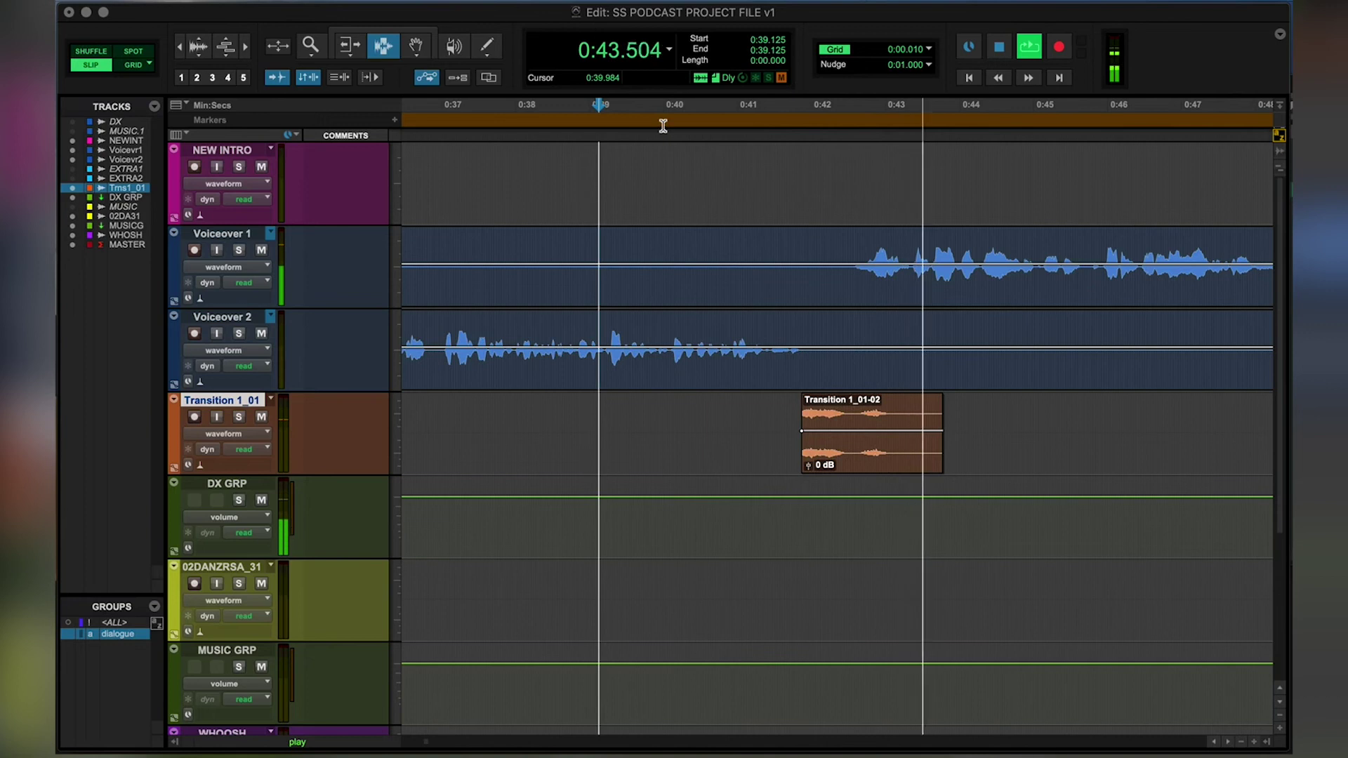
key("space")
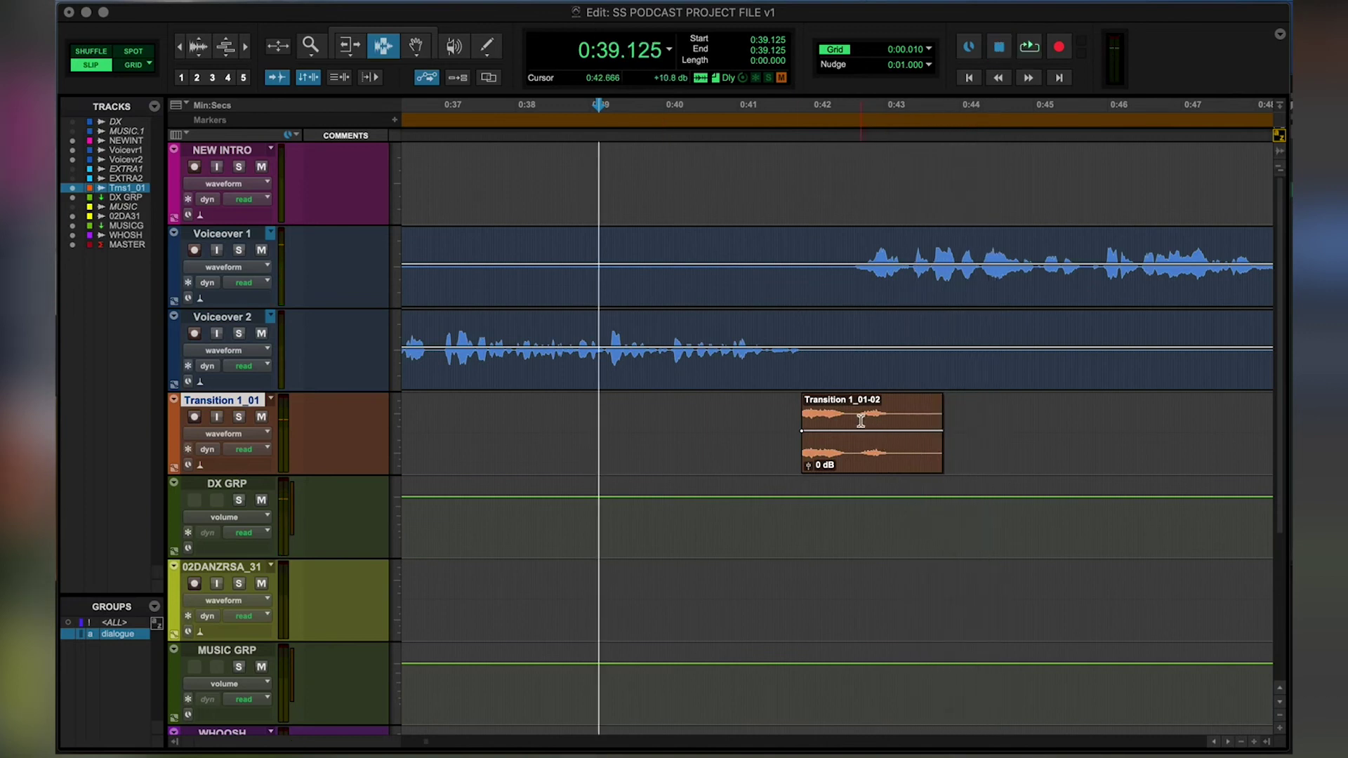
Split the Transition clip at 0:42.585, delete its tail, and return to the Smart Tool.
left_click(855, 419)
key("b")
key("F8")
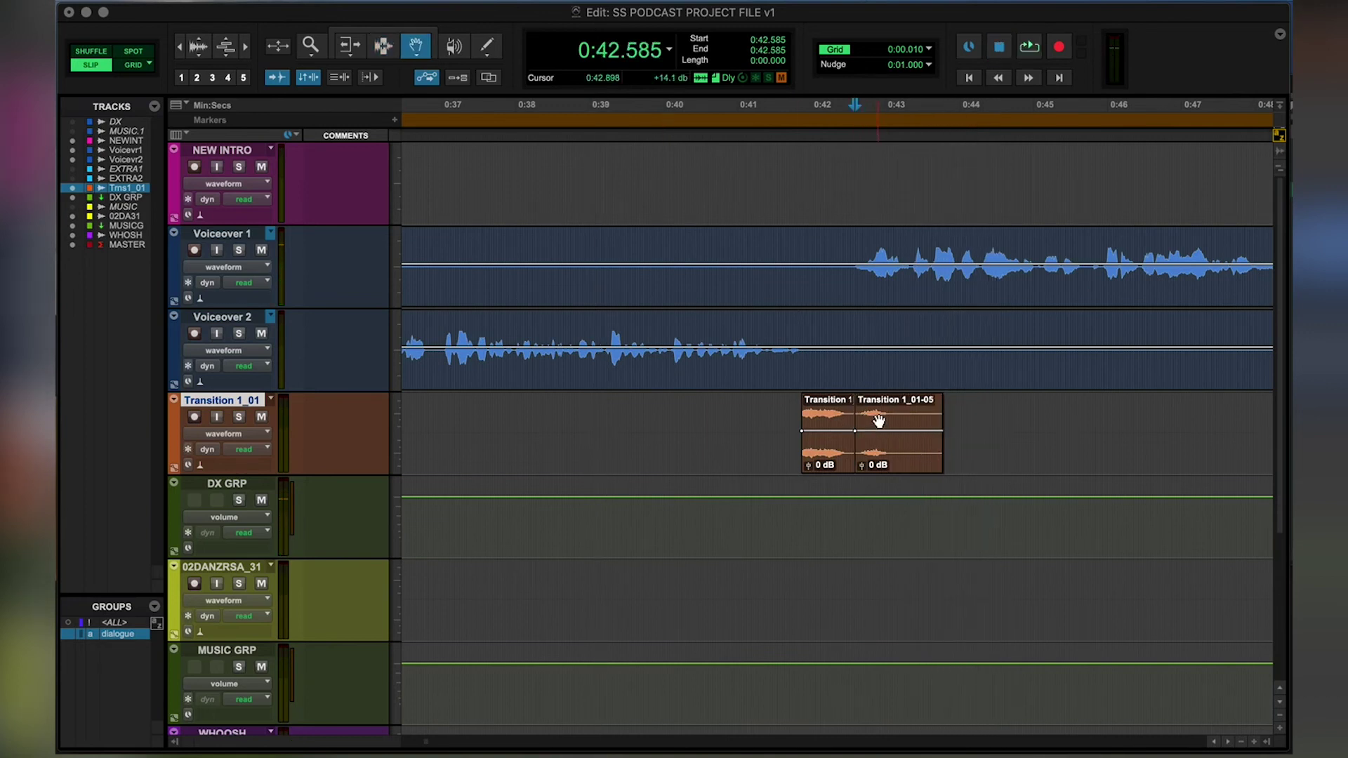
left_click(881, 420)
key("Delete")
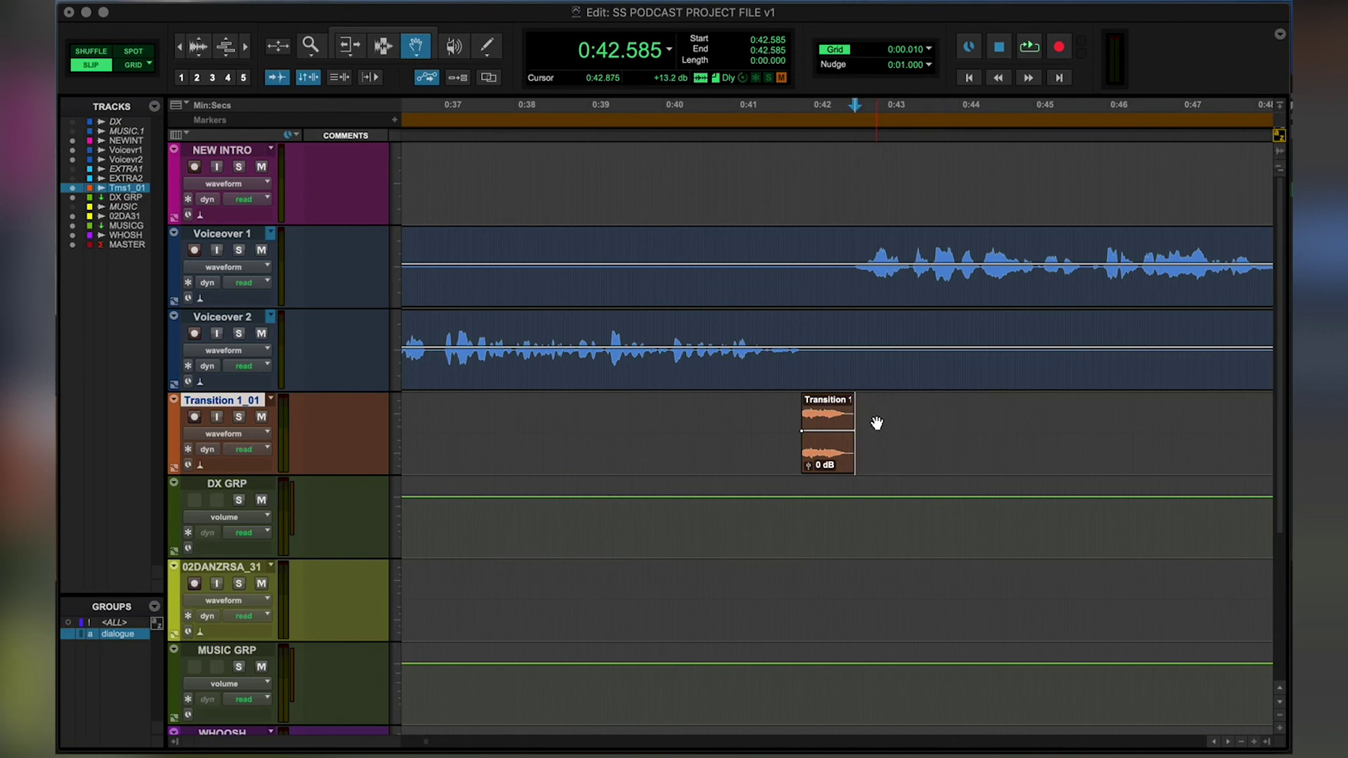
key("F6+F7")
Place the insertion point at 0:40.530 on Voiceover 2.
left_click(777, 358)
left_click(704, 358)
left_click(653, 370)
left_click(703, 350)
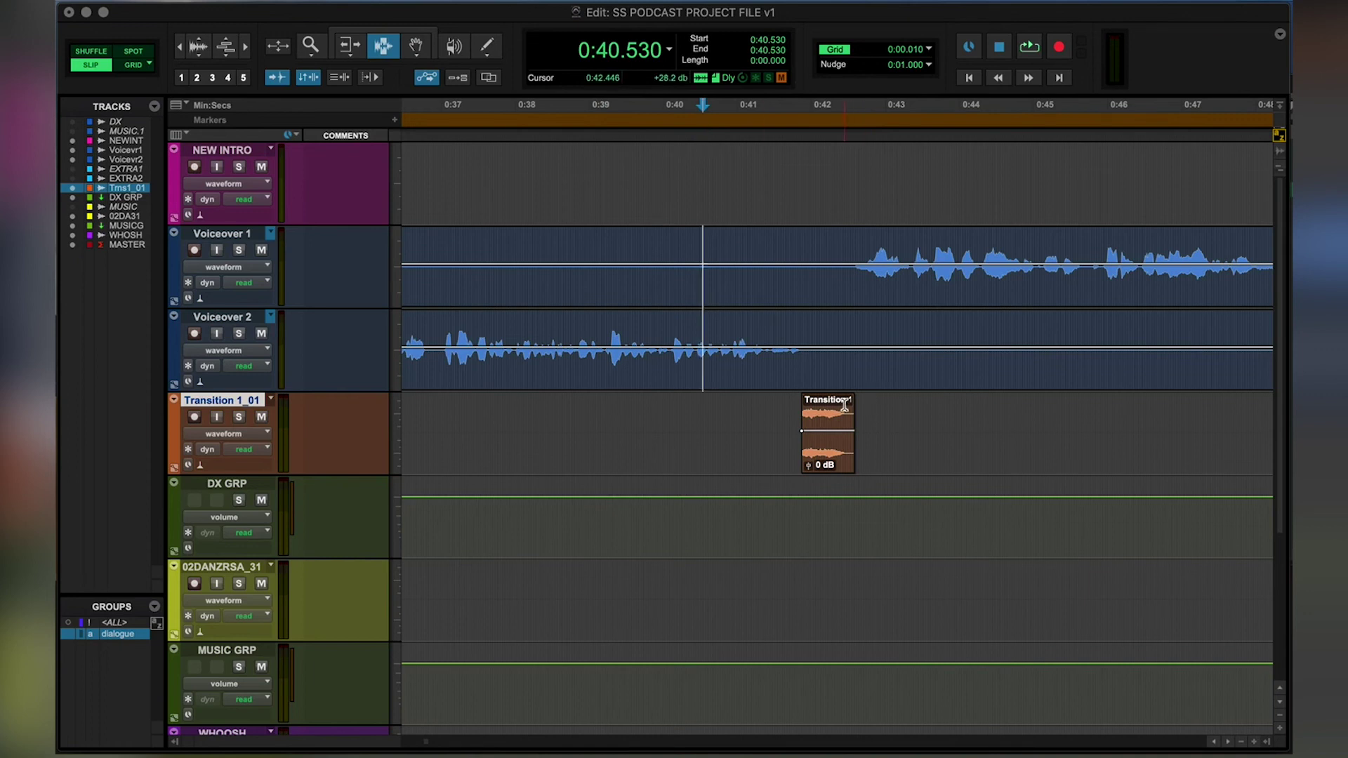
In the mixer, create a stereo Aux Input track named Reverb after WHOOSH.
left_click(780, 411)
key("super+equal")
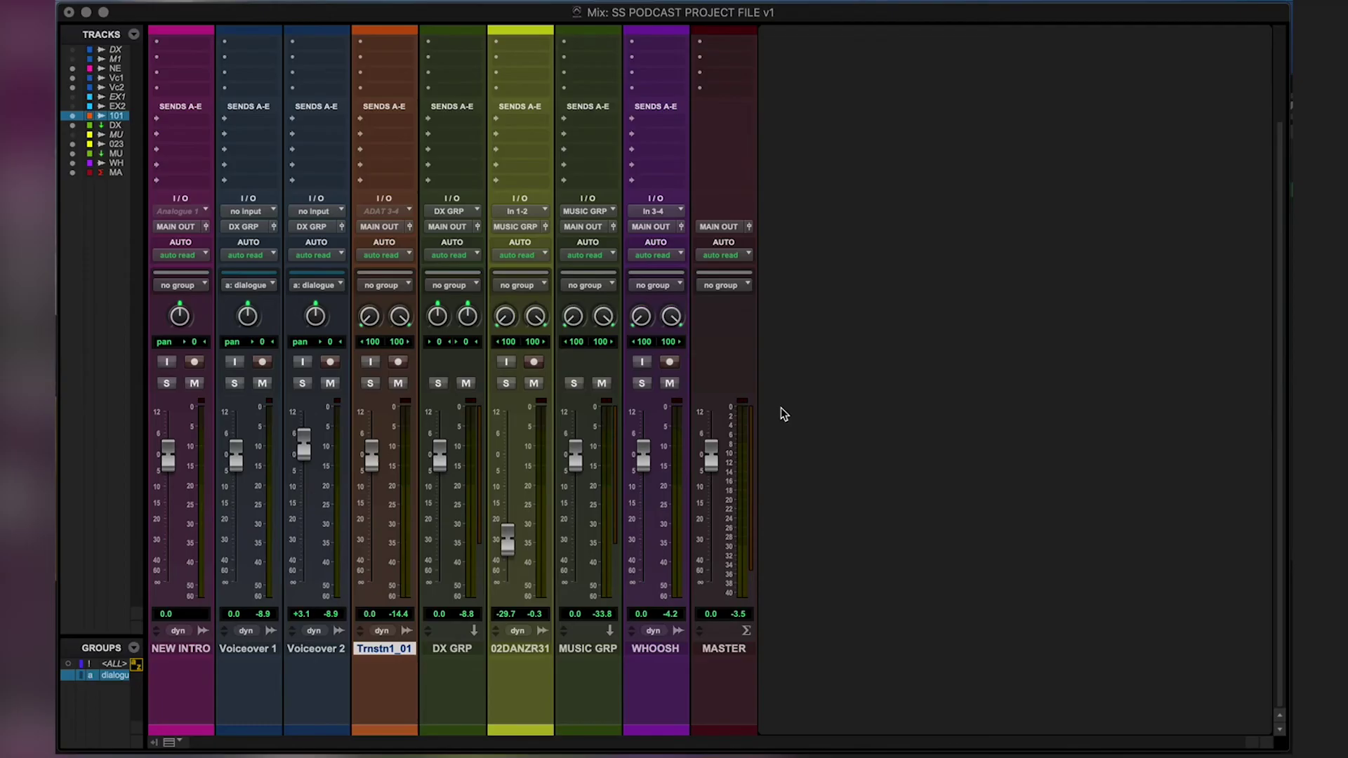
left_click(668, 653)
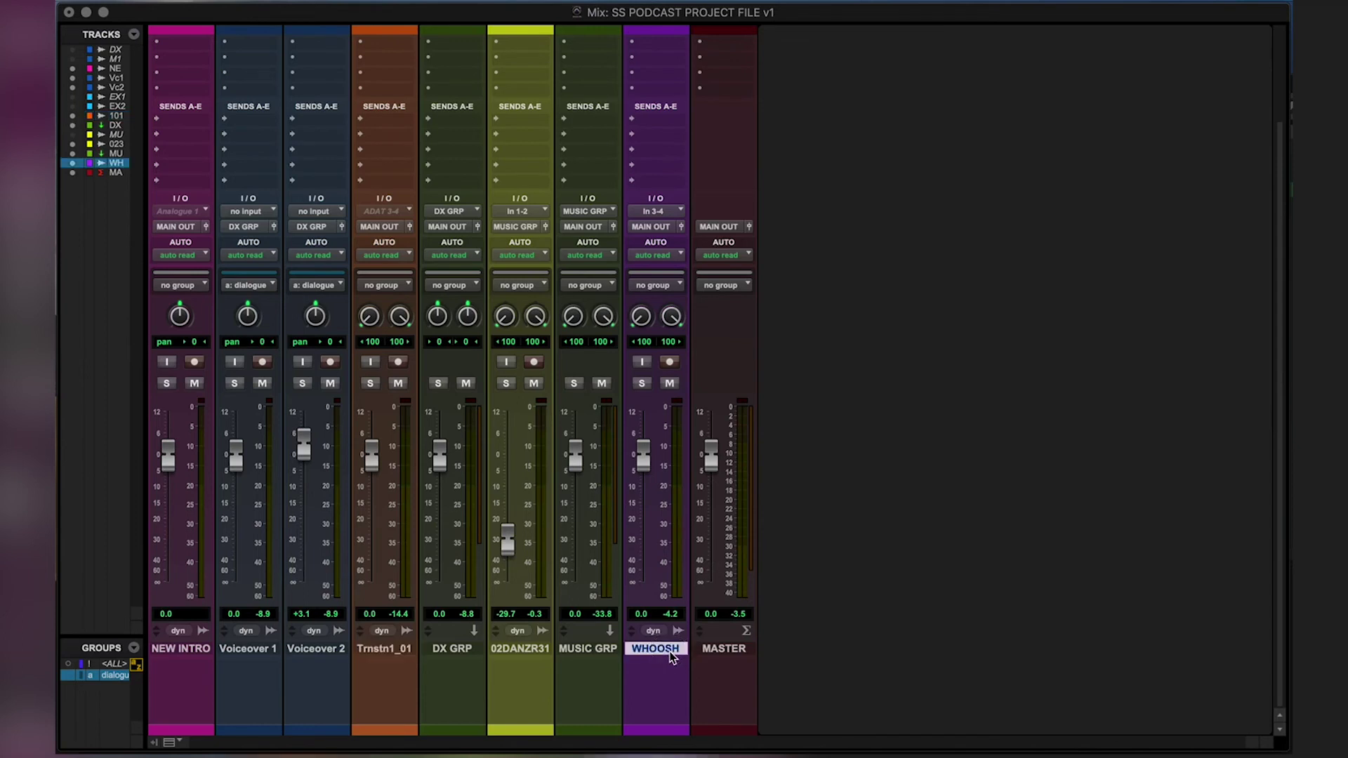
key("super+shift+n")
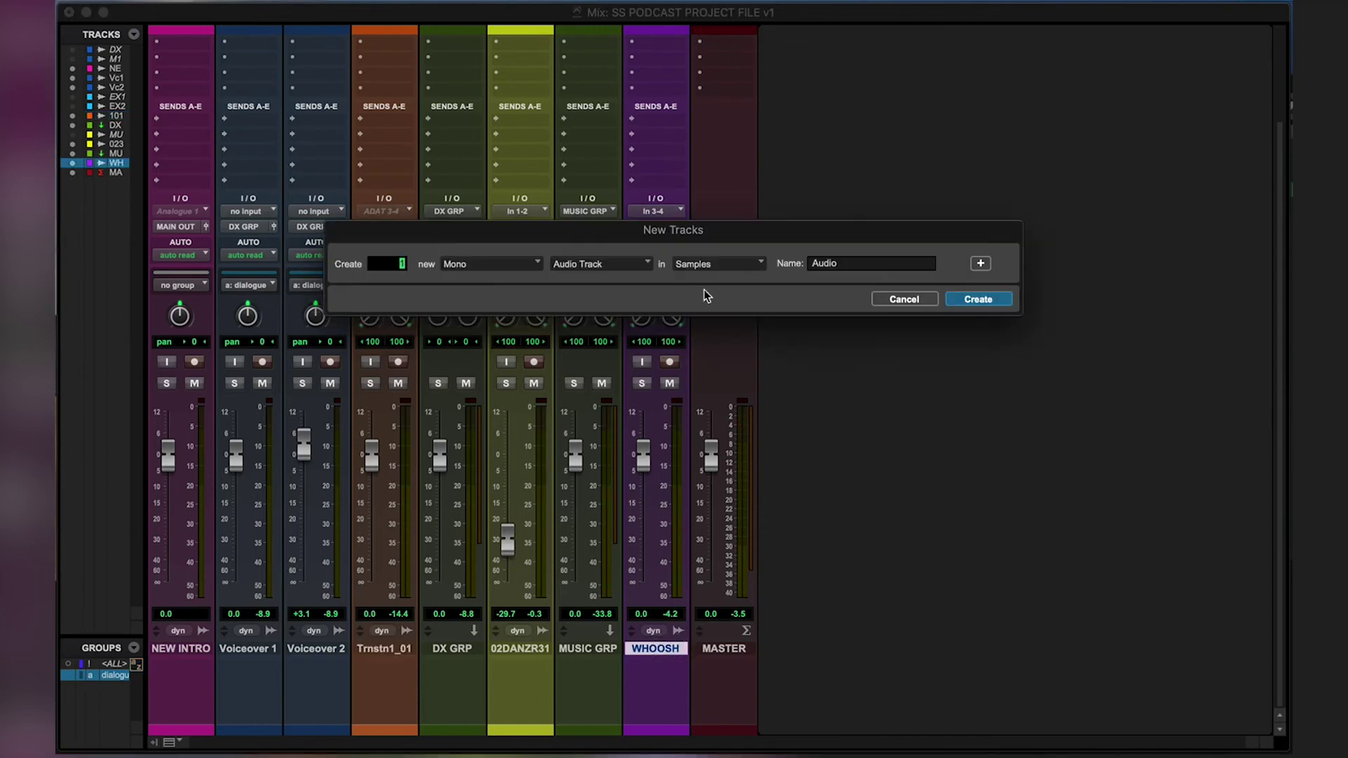
left_click(506, 265)
left_click(502, 282)
left_click(602, 266)
left_click(593, 280)
left_click(886, 264)
double_click(885, 264)
type("Reverb")
key("Return")
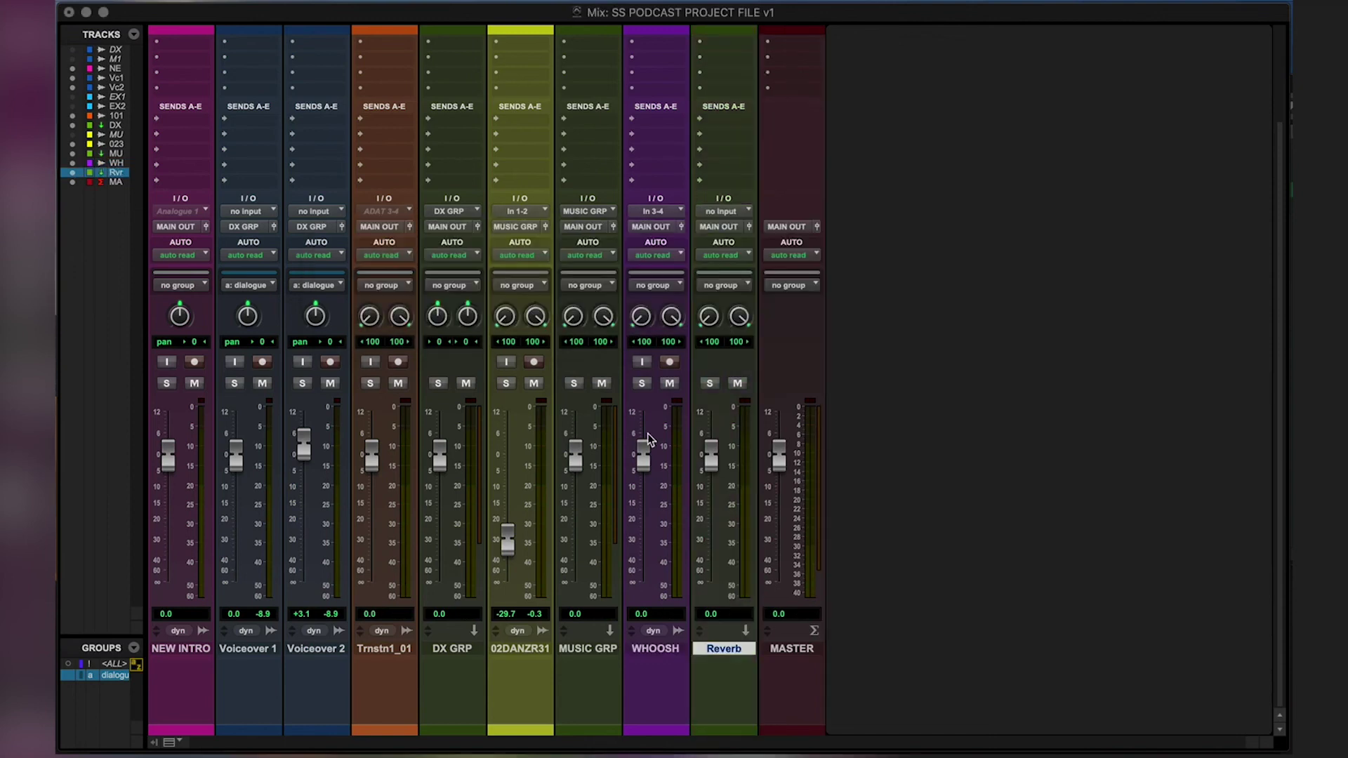
Set the Reverb track's colour to None and its input to the VERB 1 bus.
double_click(731, 729)
left_click(1251, 513)
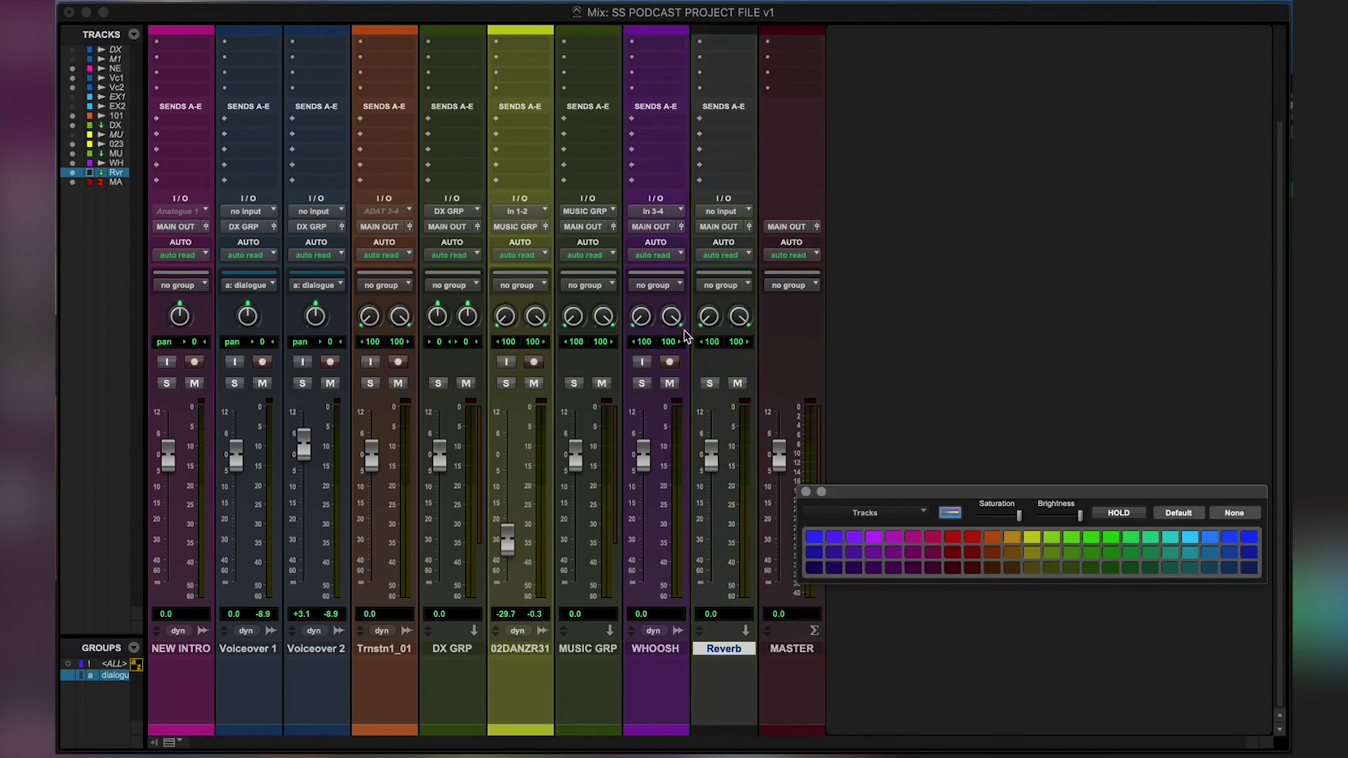
left_click(723, 211)
mouse_move(736, 232)
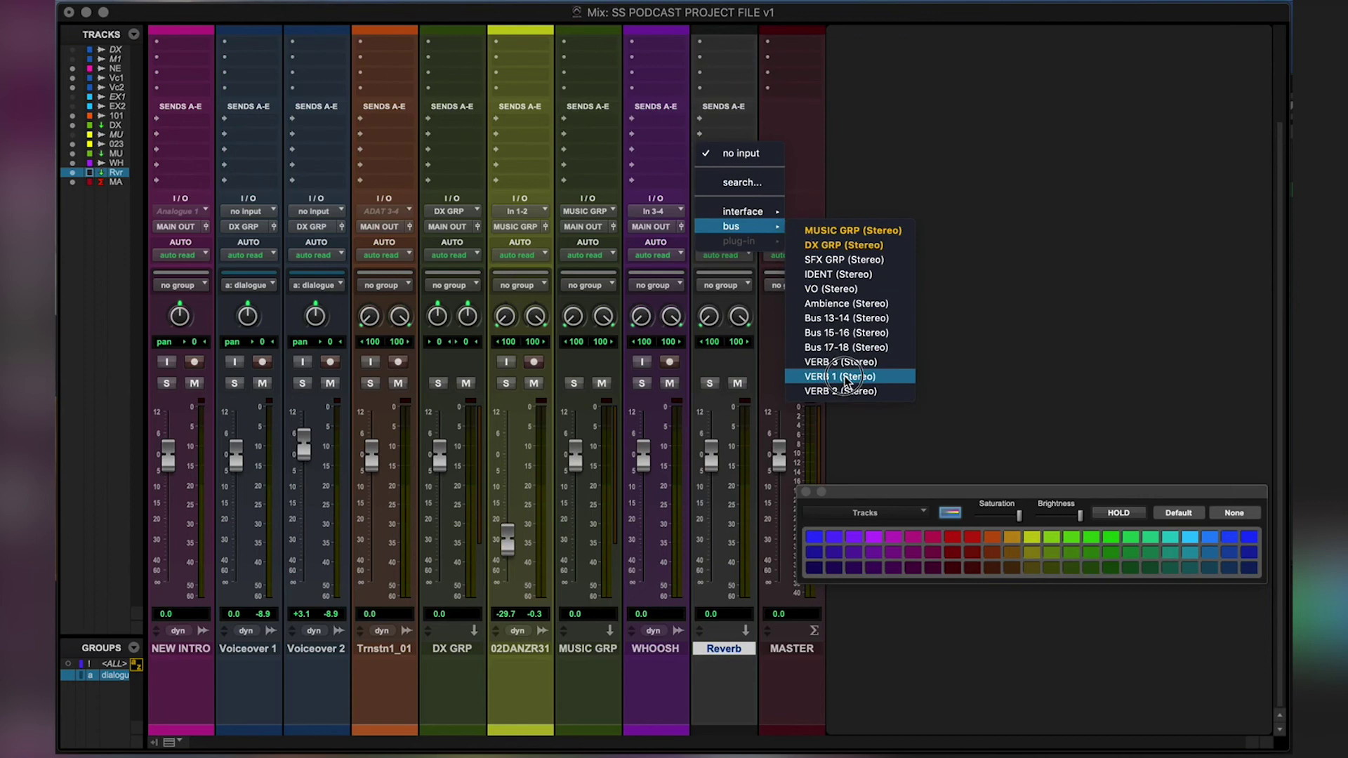
left_click(839, 380)
Route Trnstn1_01's send A to VERB 1 (Stereo) and set the send level to 0.0 dB.
key("ctrl+alt+i")
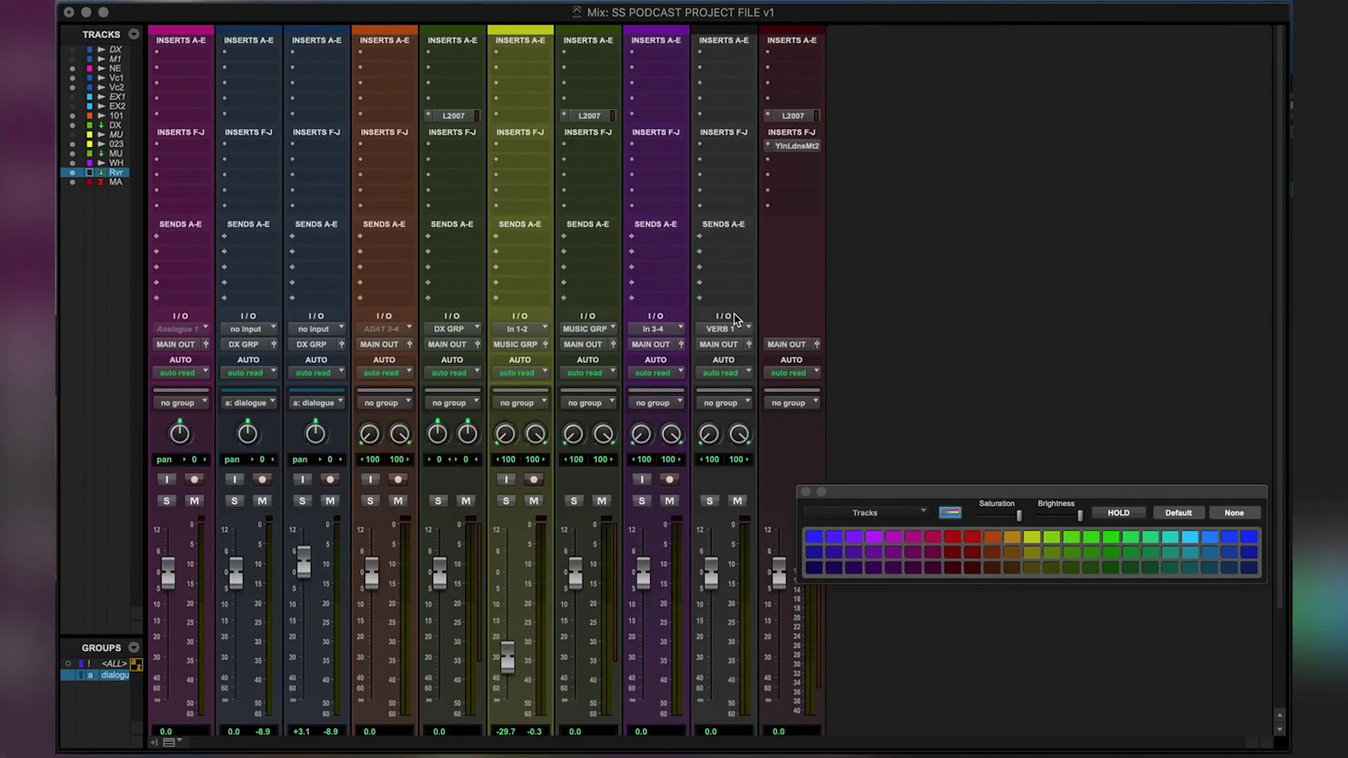
scroll(435, 492, "down", 3)
left_click(385, 648)
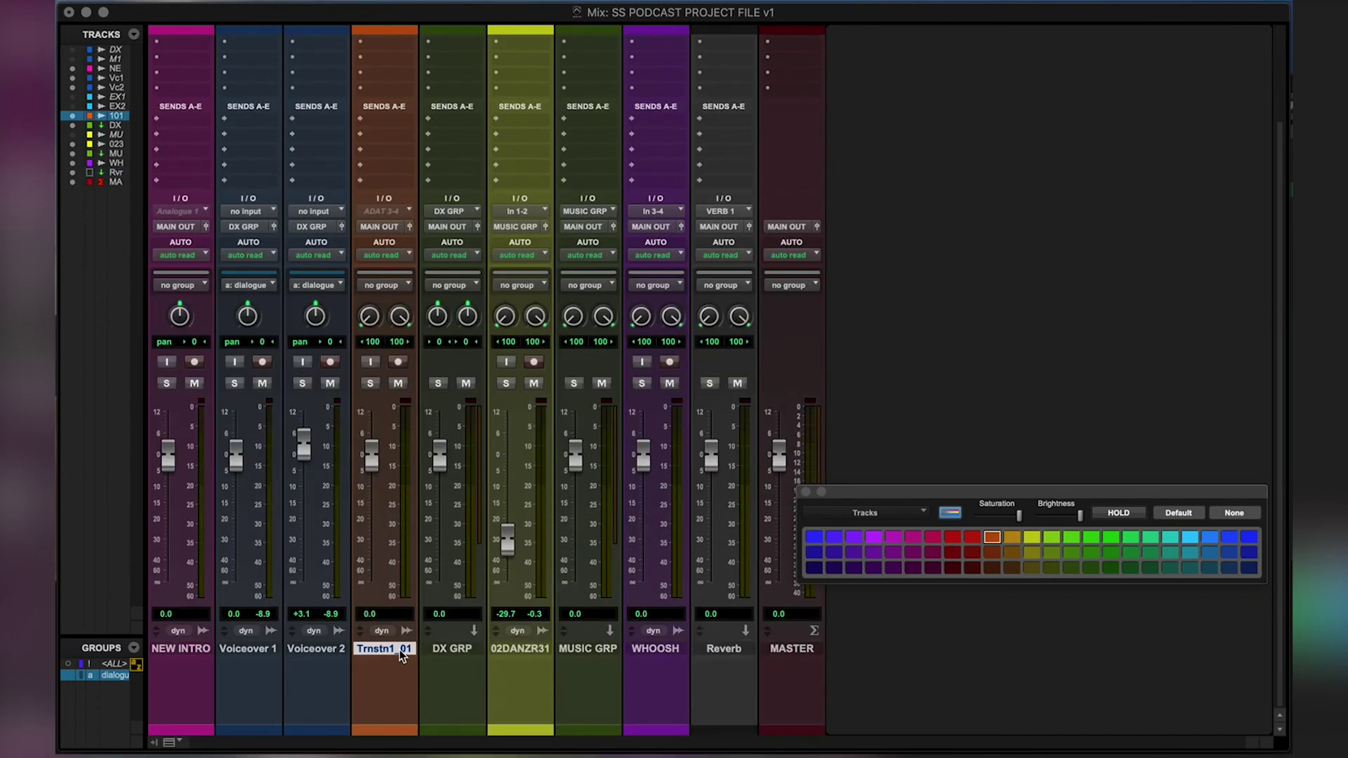
left_click(363, 127)
mouse_move(393, 134)
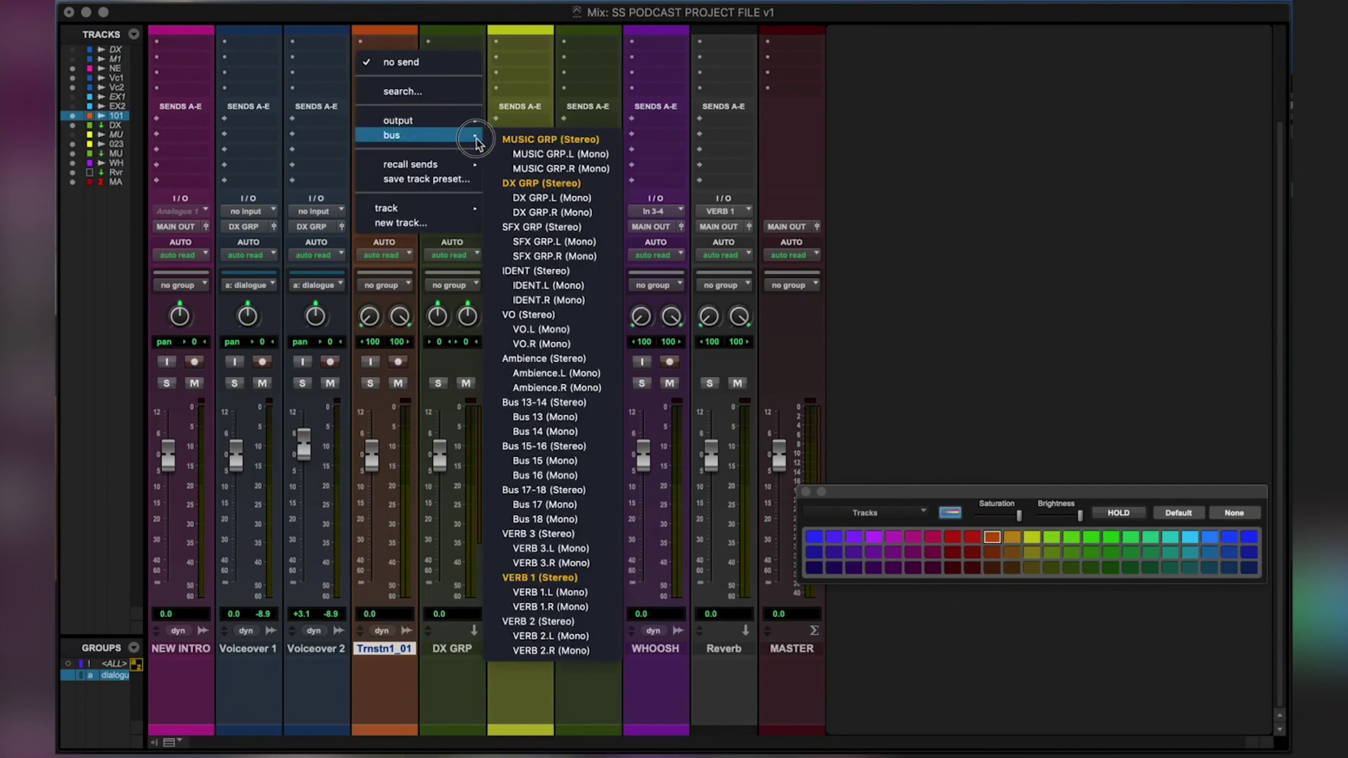
left_click(582, 579)
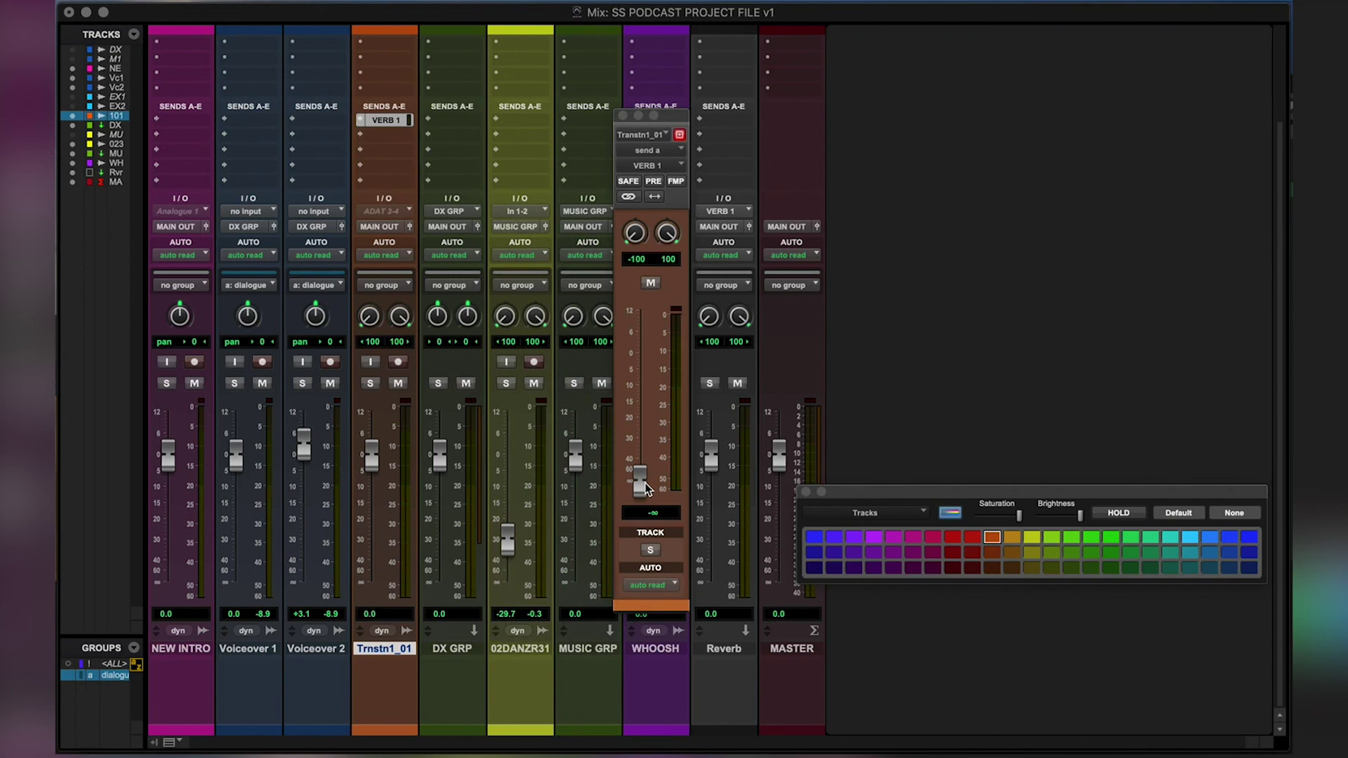
left_click_drag(644, 487, 648, 379)
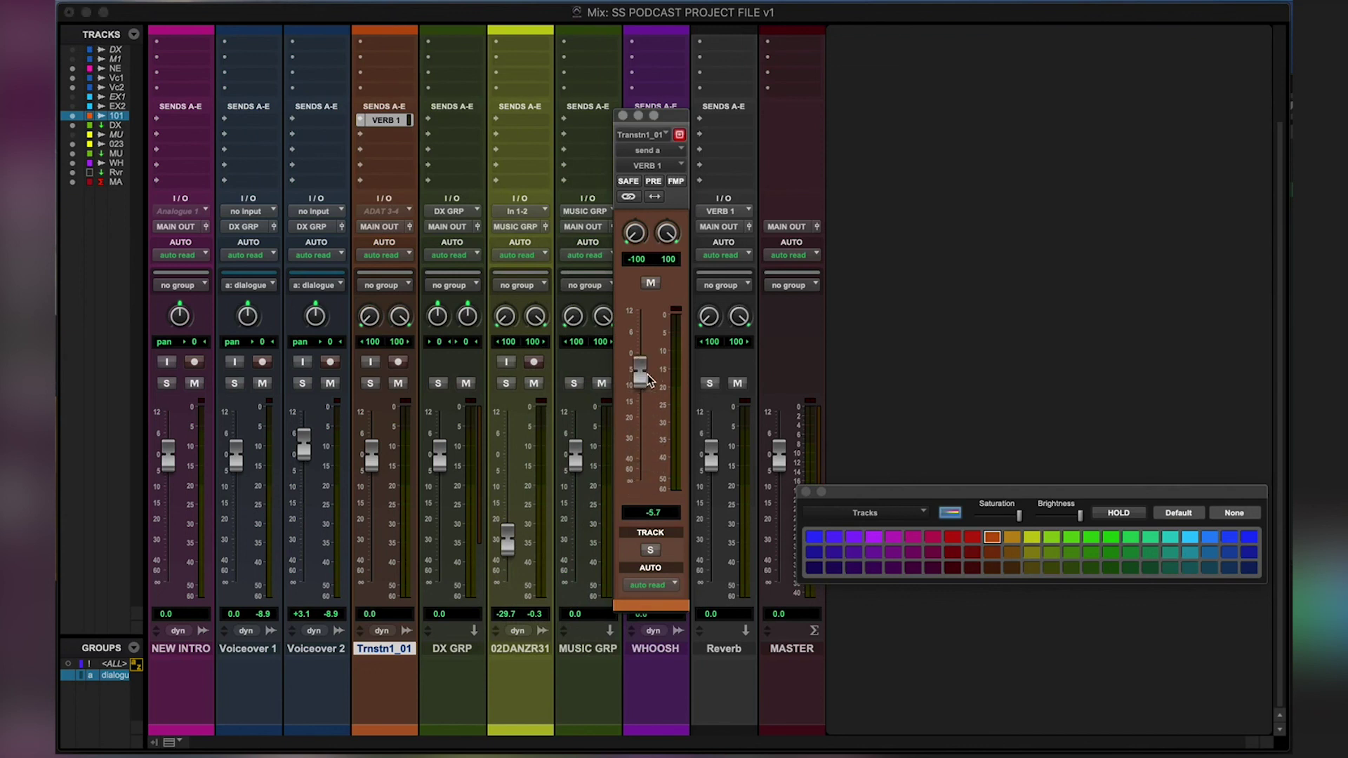
left_click(648, 379, "alt")
Add Convology XT on the Reverb aux's insert A with the German 140 ST Unit 1 - 1.5 Second impulse.
left_click_drag(653, 115, 595, 115)
scroll(724, 141, "up", 3)
left_click(709, 54)
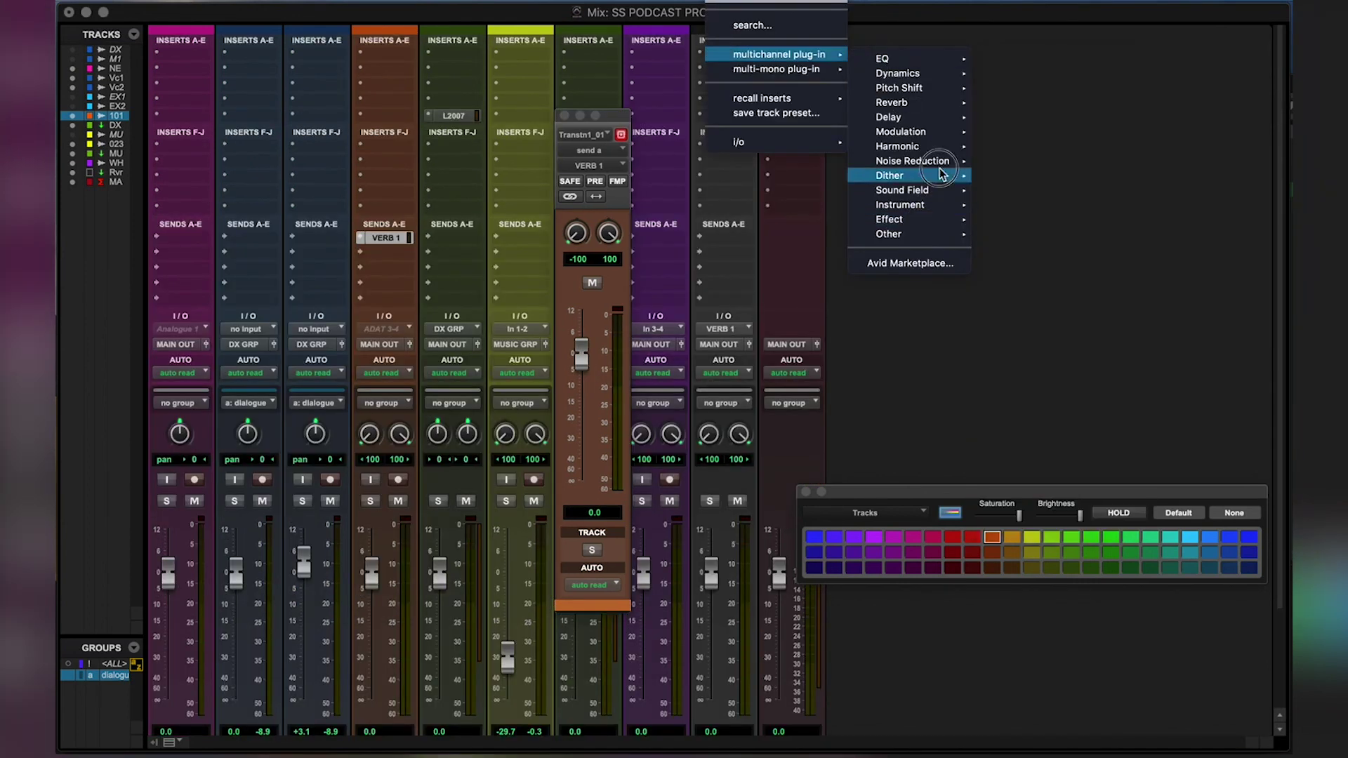
mouse_move(937, 103)
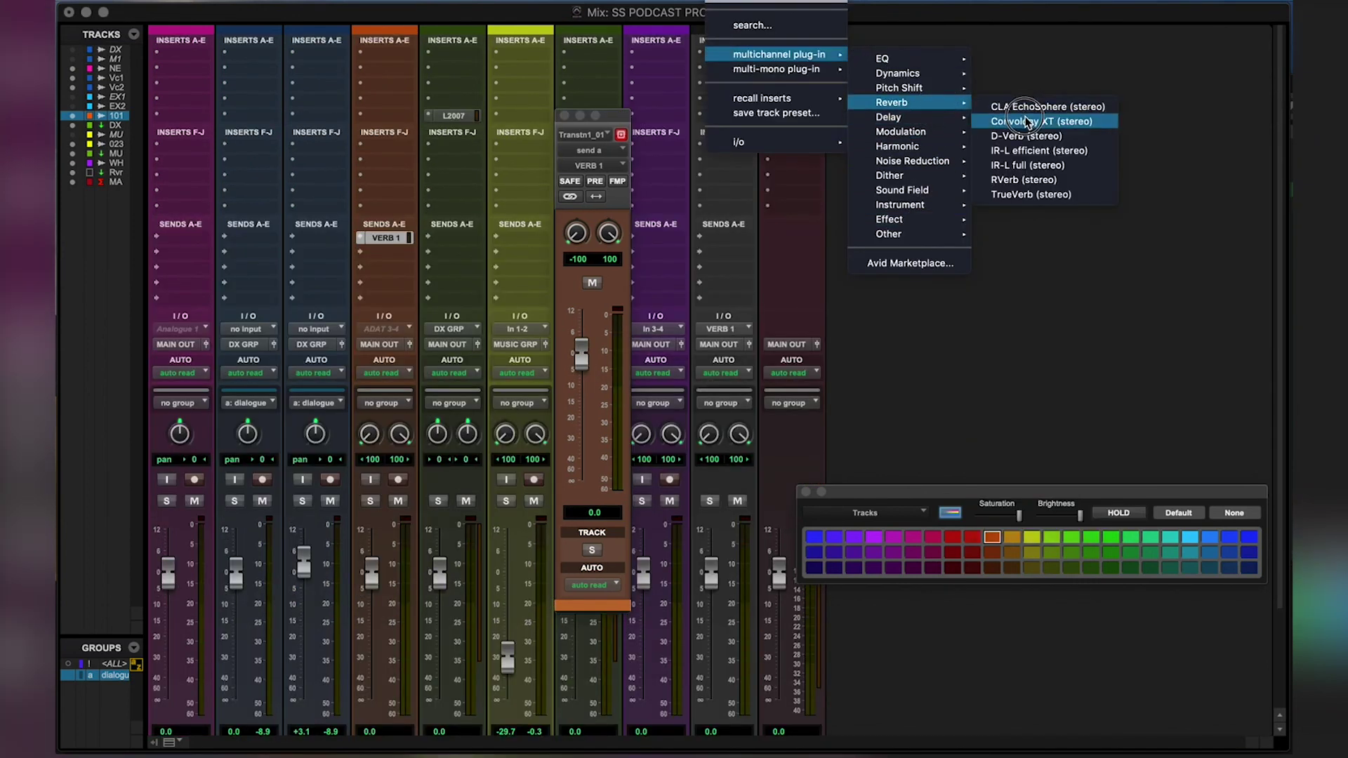
left_click(1029, 124)
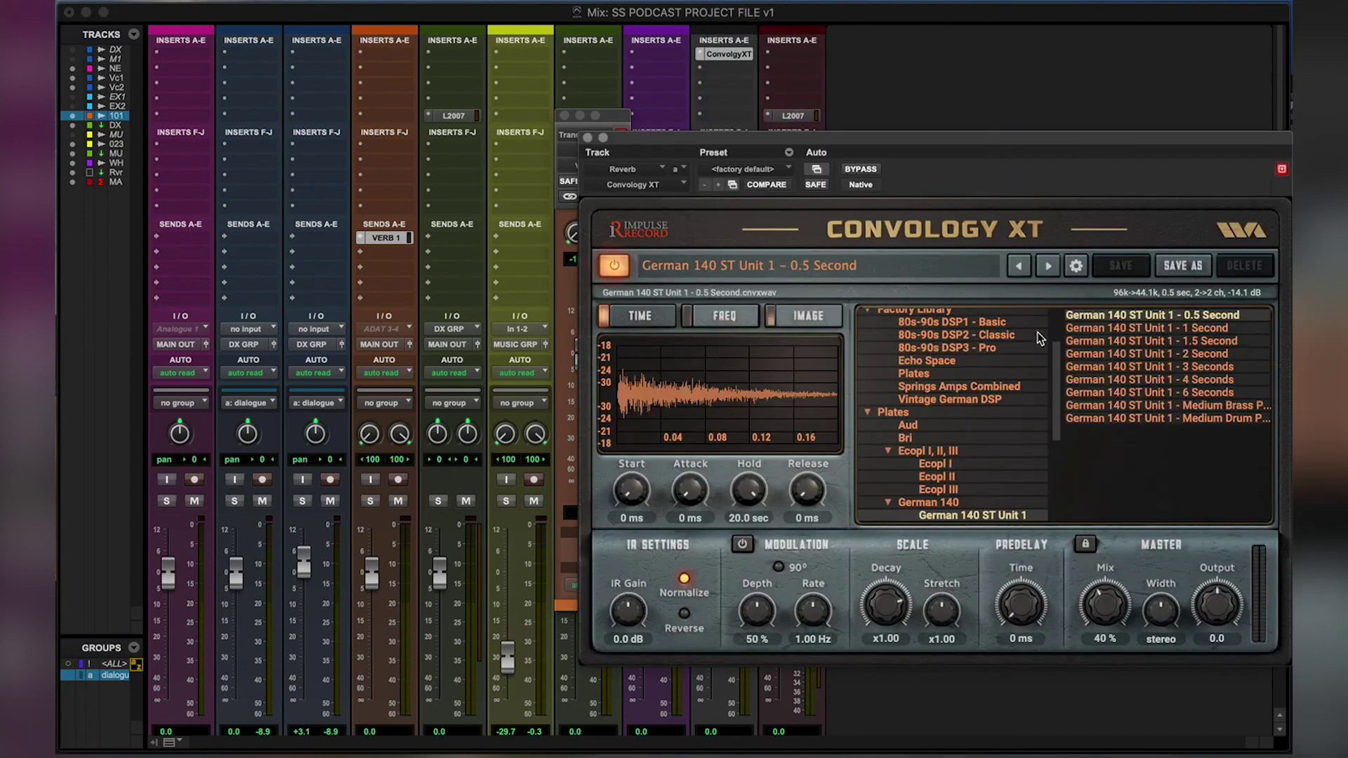
left_click(1109, 342)
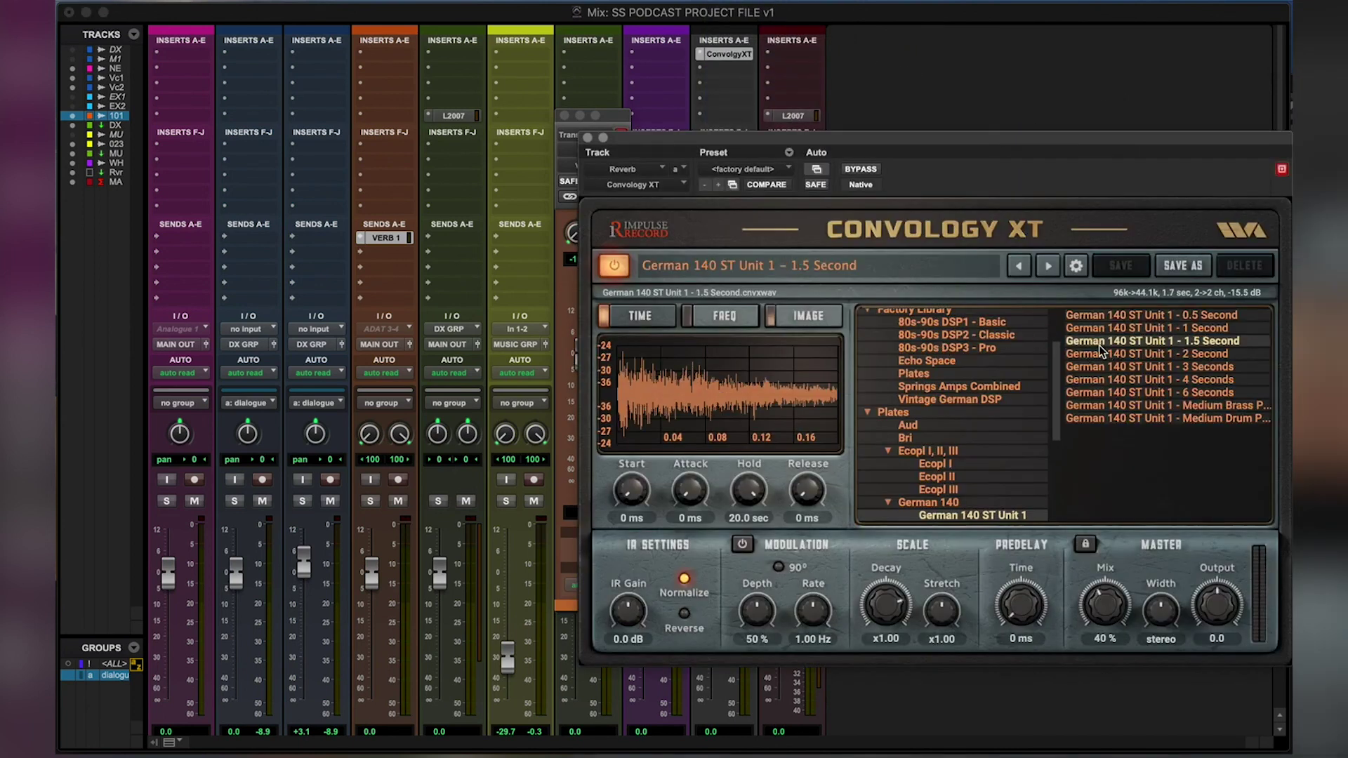
left_click(588, 138)
Solo the Transition track and play it back from 0:41.691.
key("super+equal")
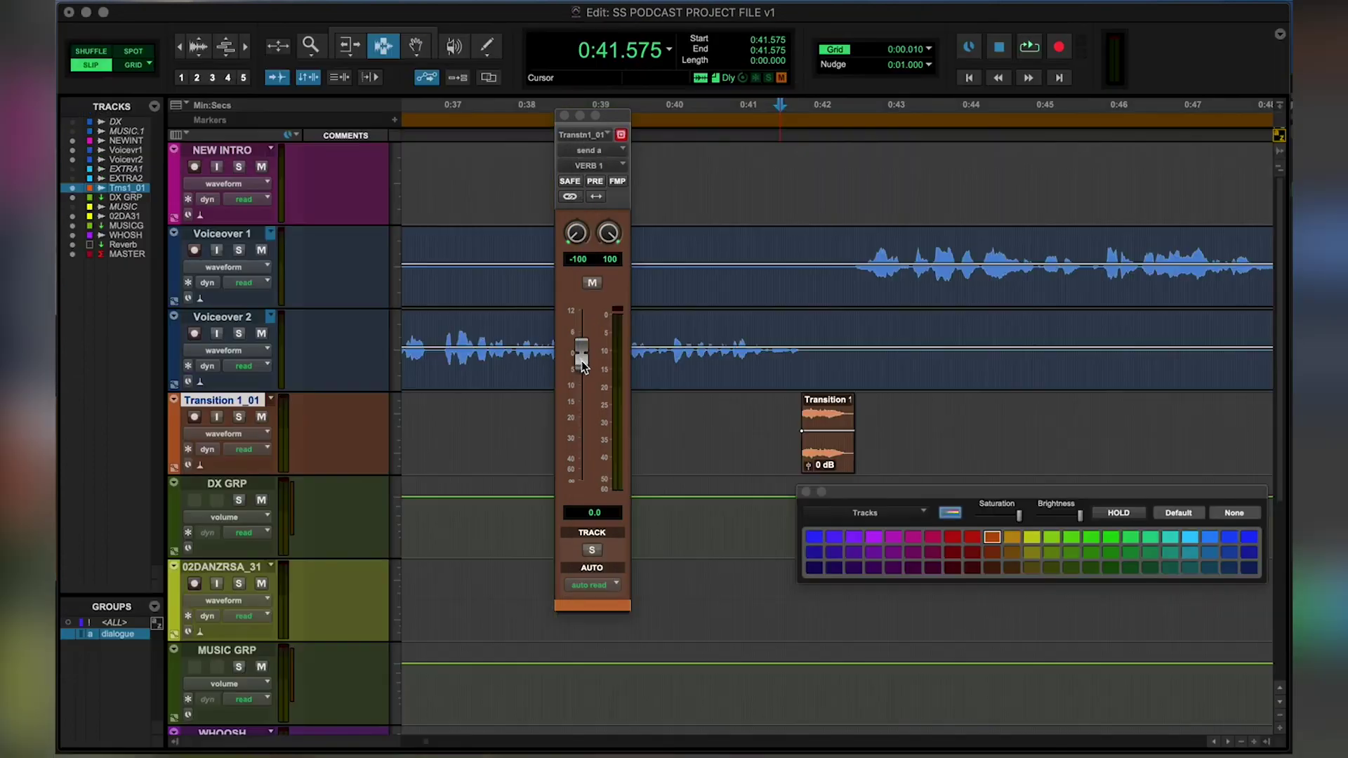
left_click(786, 419)
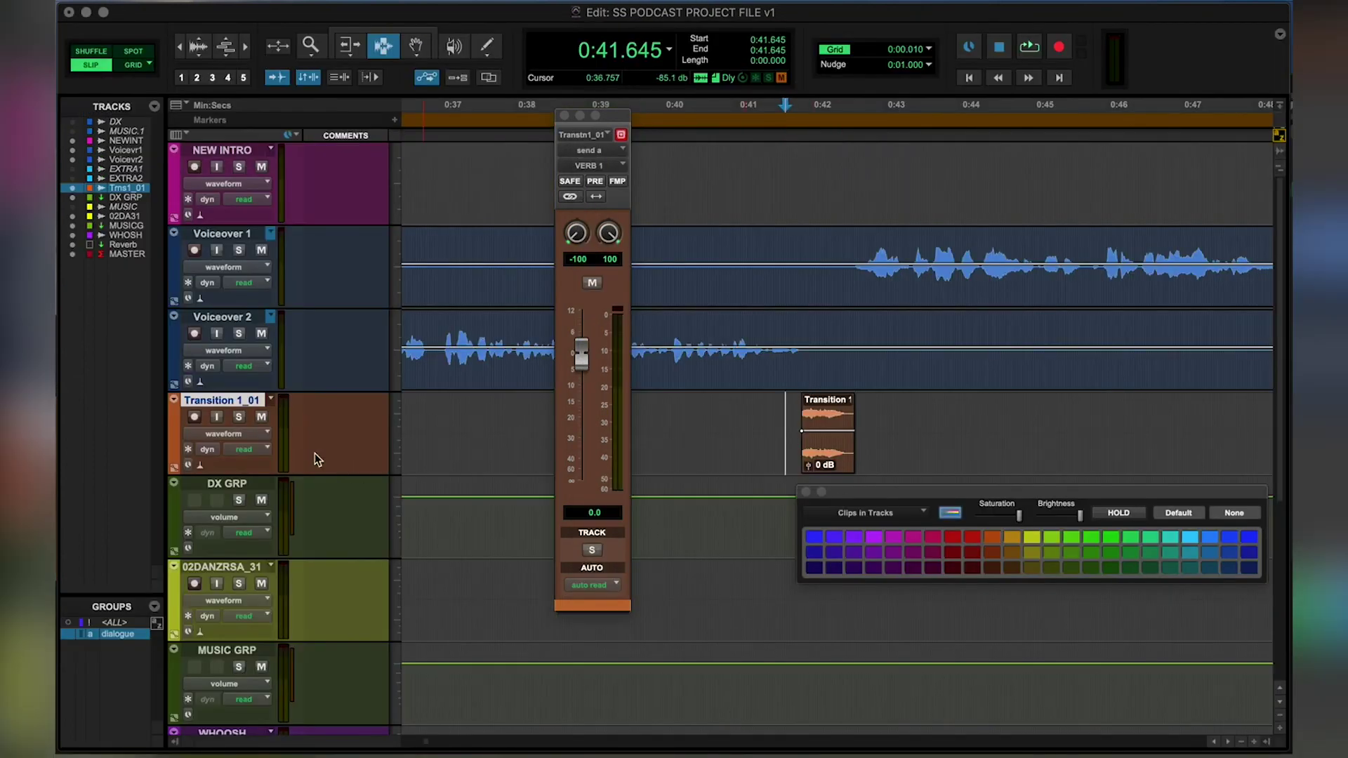
left_click(238, 417)
left_click(700, 414)
left_click(789, 414)
key("space")
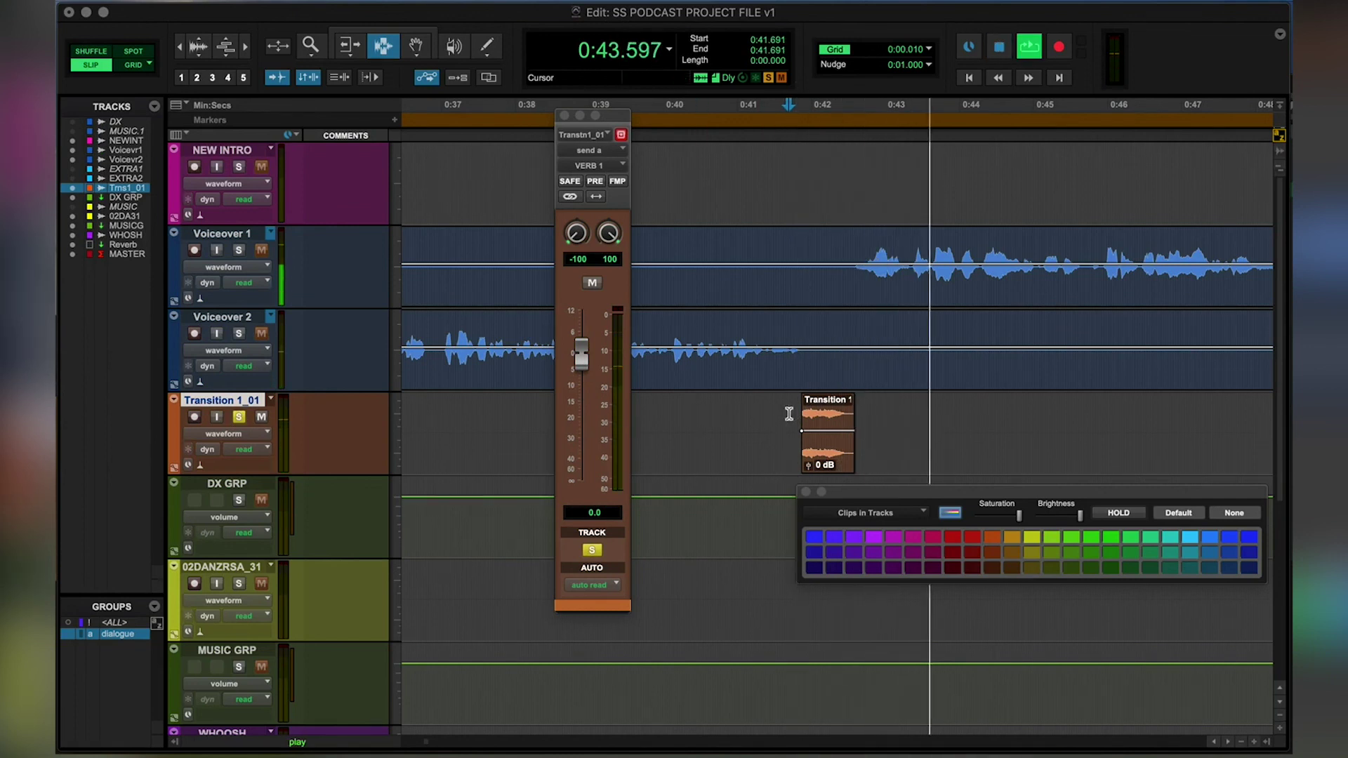
Make the Reverb aux solo safe during playback, then stop.
key("super+equal")
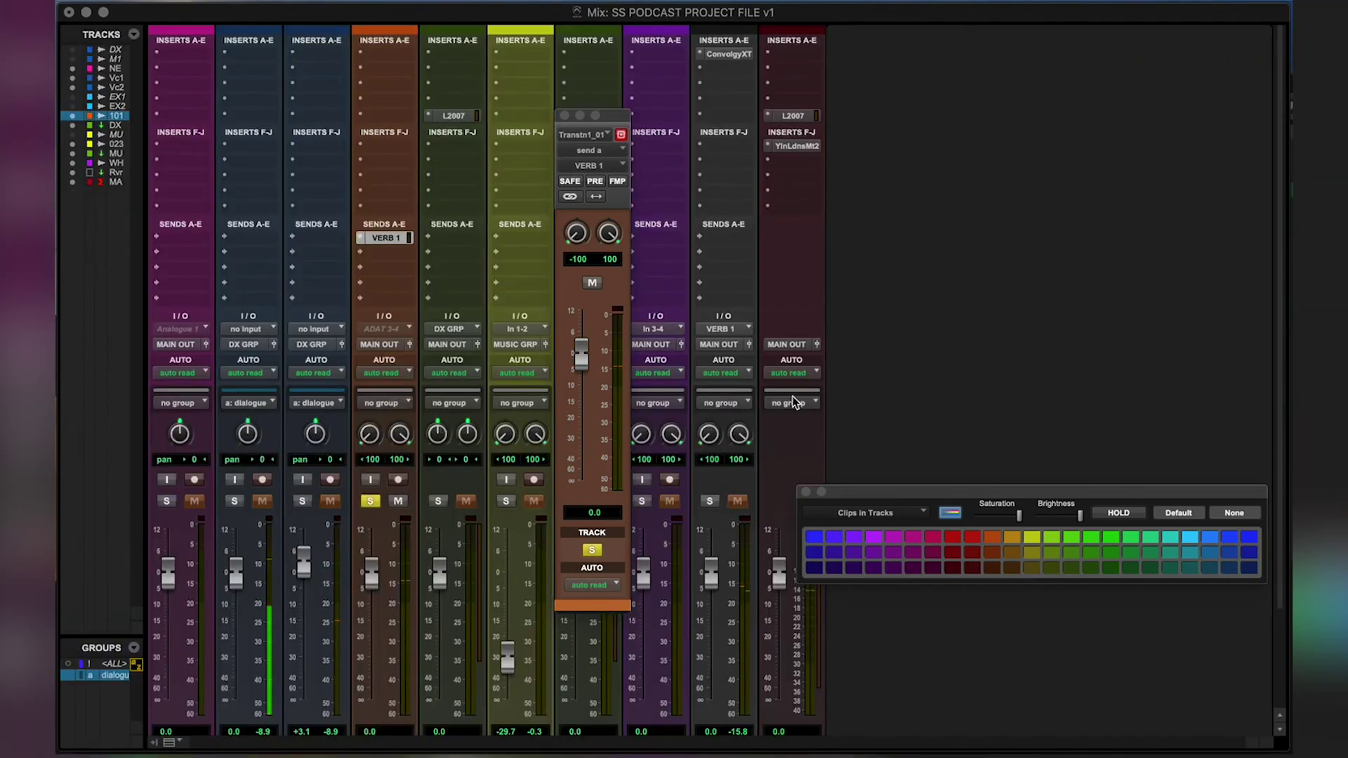
left_click(711, 501, "super")
key("super+equal")
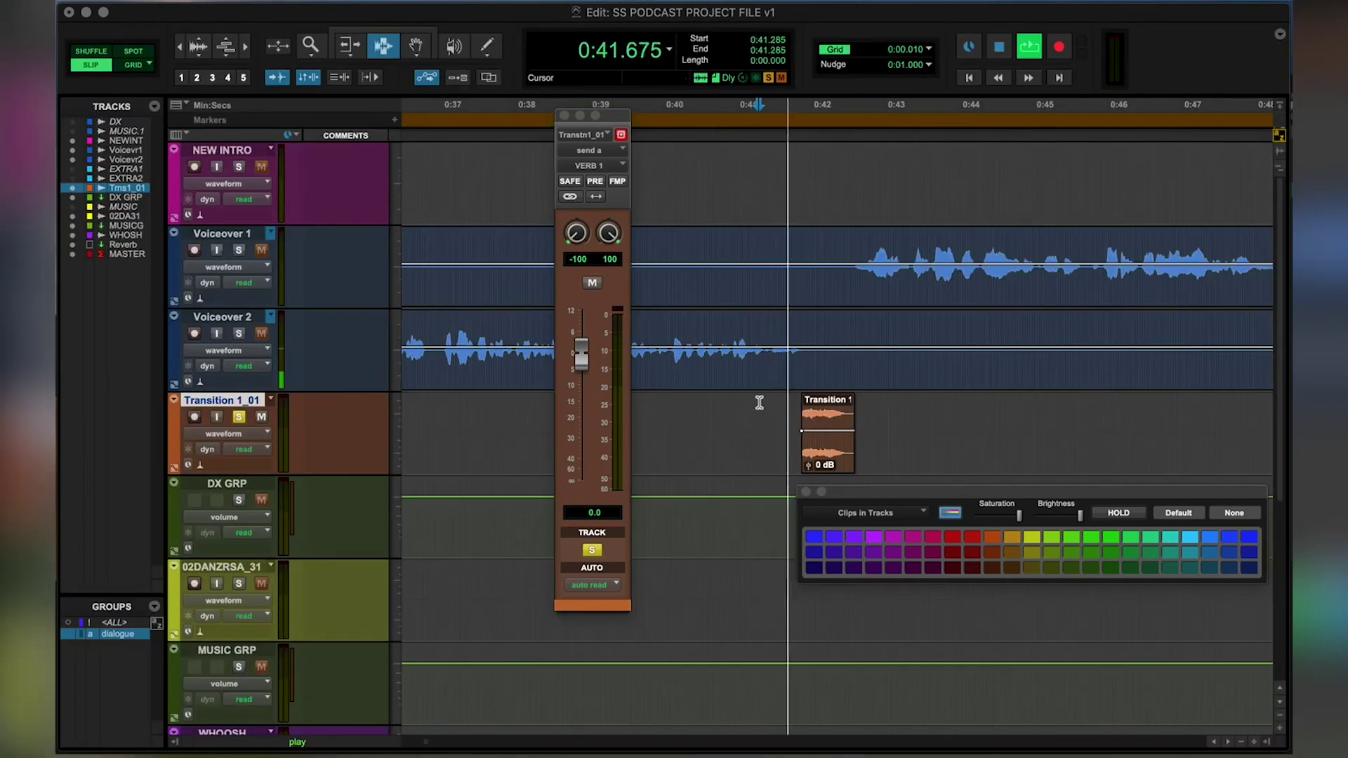
key("space")
Unsolo the Transition track and play the full mix from 0:40.855.
left_click(727, 412)
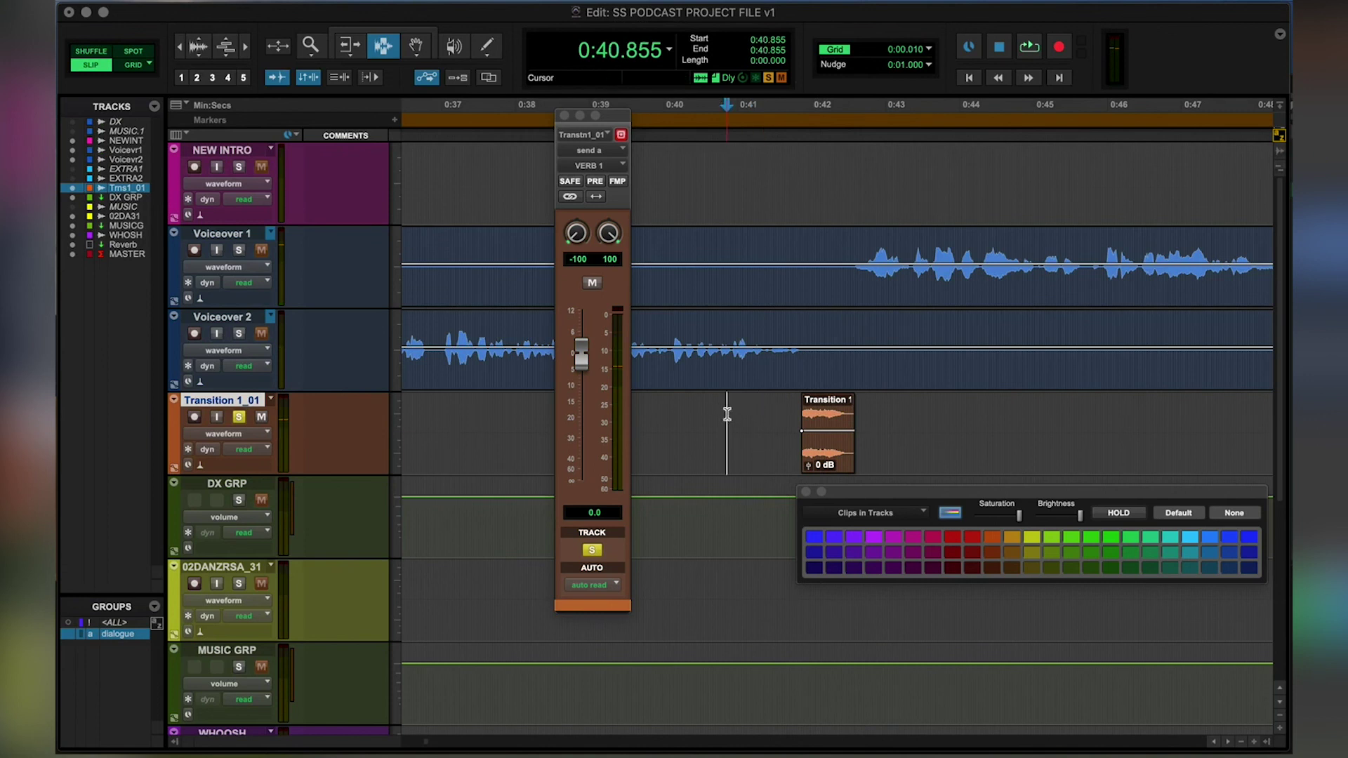
key("super+equal")
left_click(370, 500)
key("space")
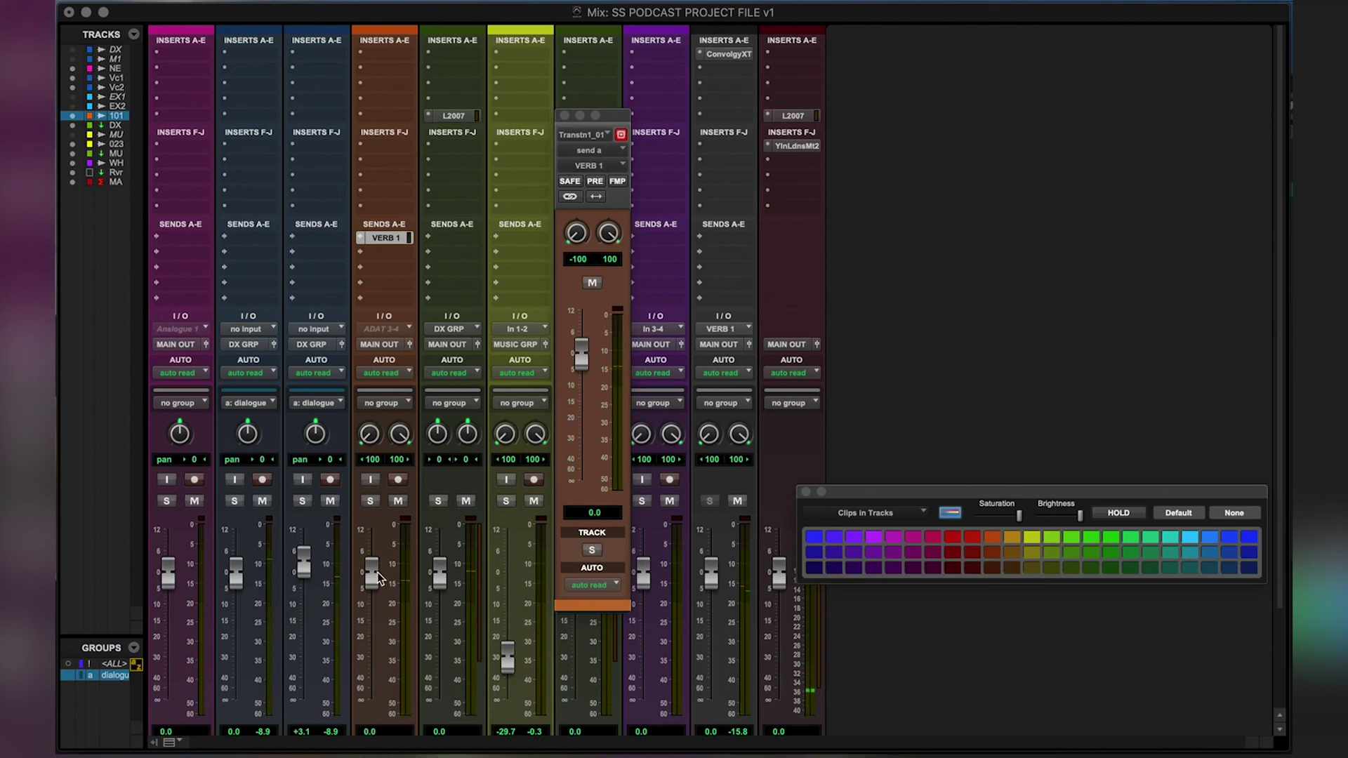
Pull the Trnstn1_01 fader down to -15.0 dB in the Mix window.
left_click_drag(377, 577, 383, 625)
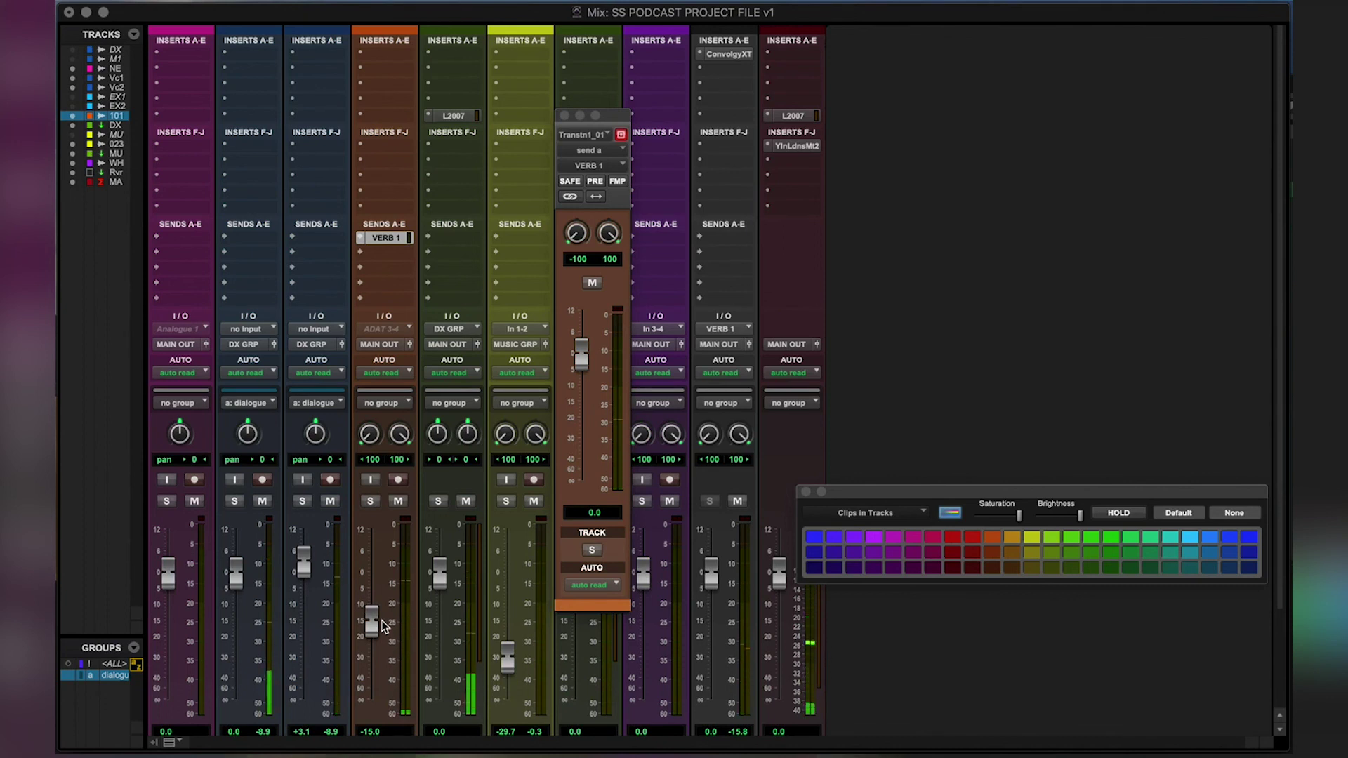